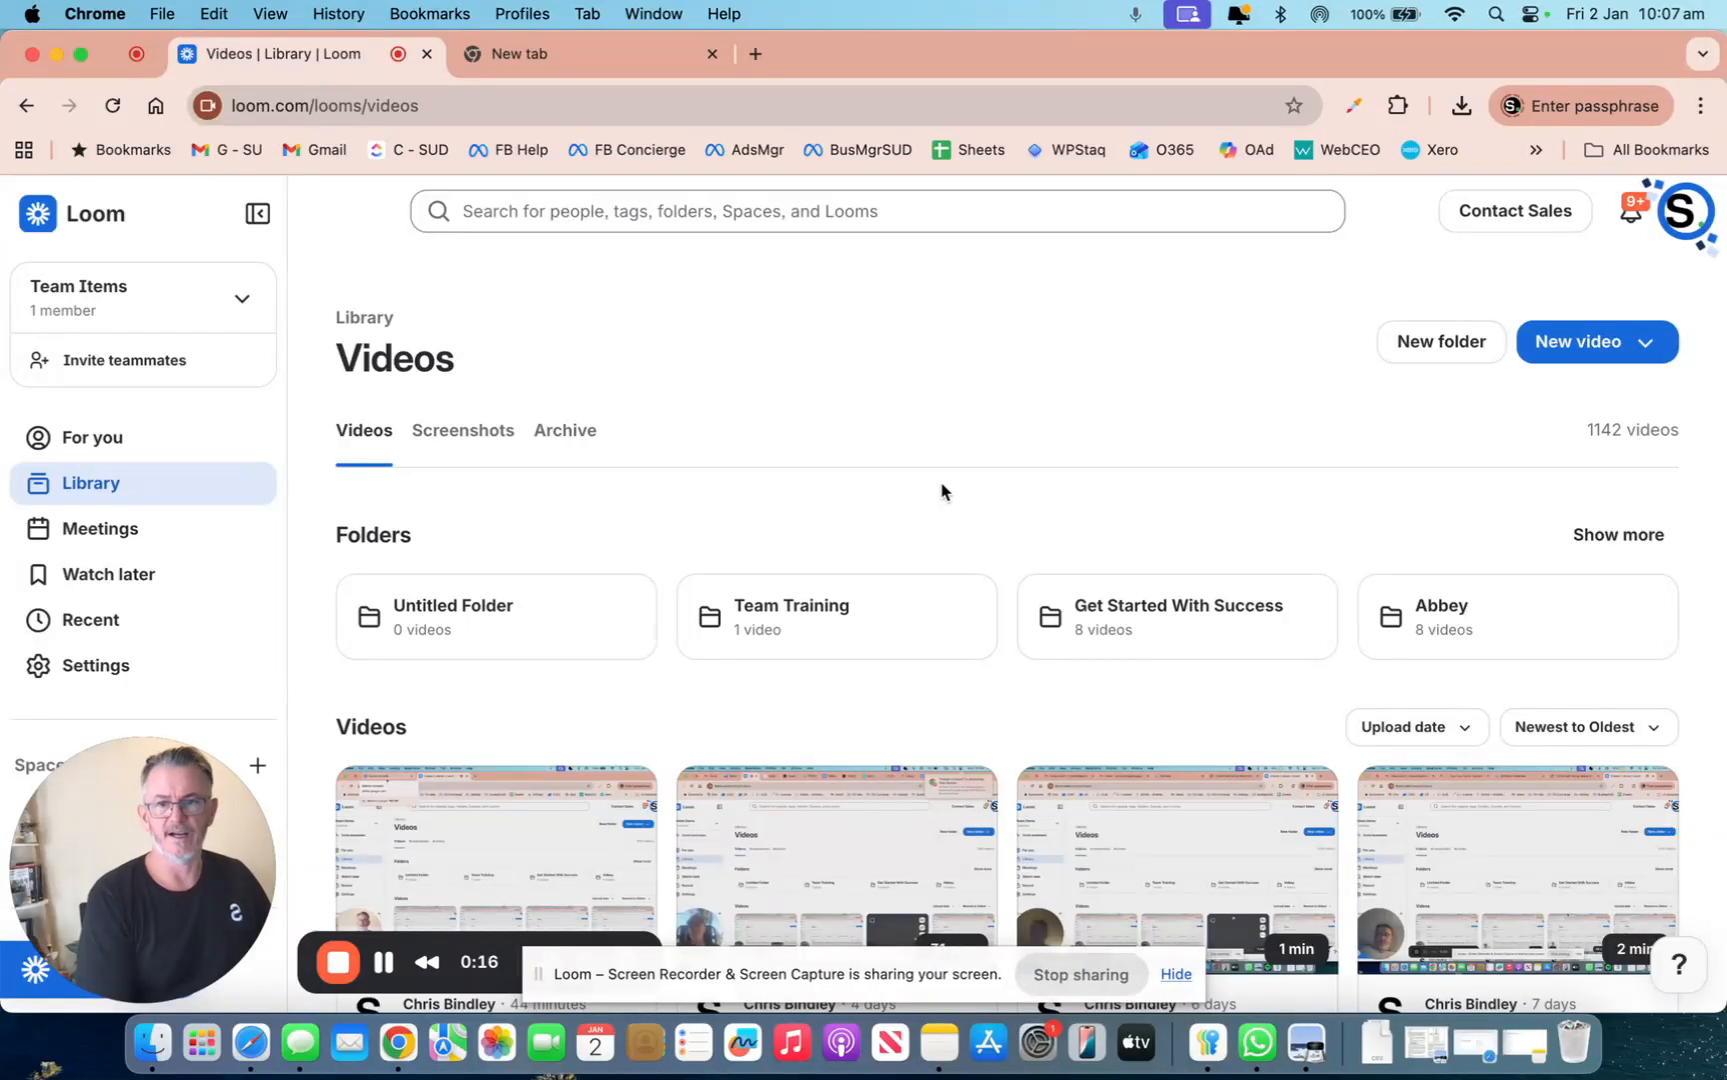
Load facebook.com in the empty new tab and scroll down the home feed
{"action": "left_click", "coordinate": [537, 59]}
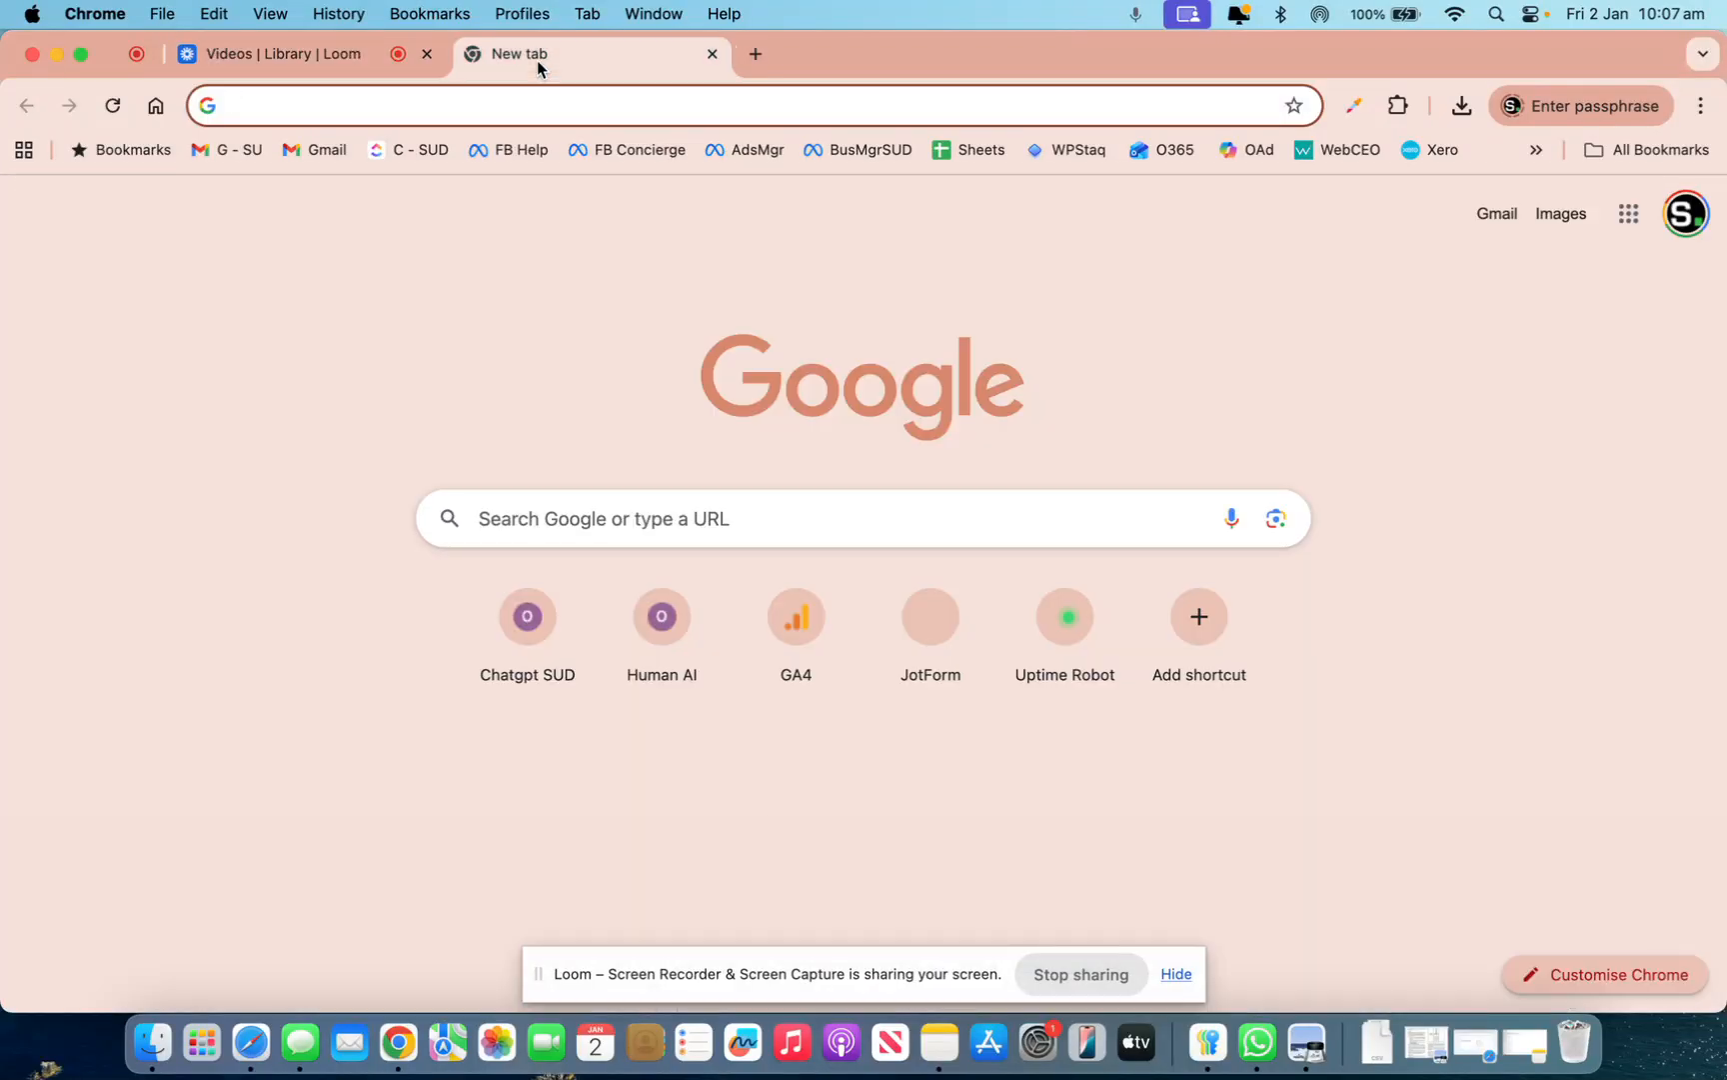
{"action": "type", "text": "facebook.com"}
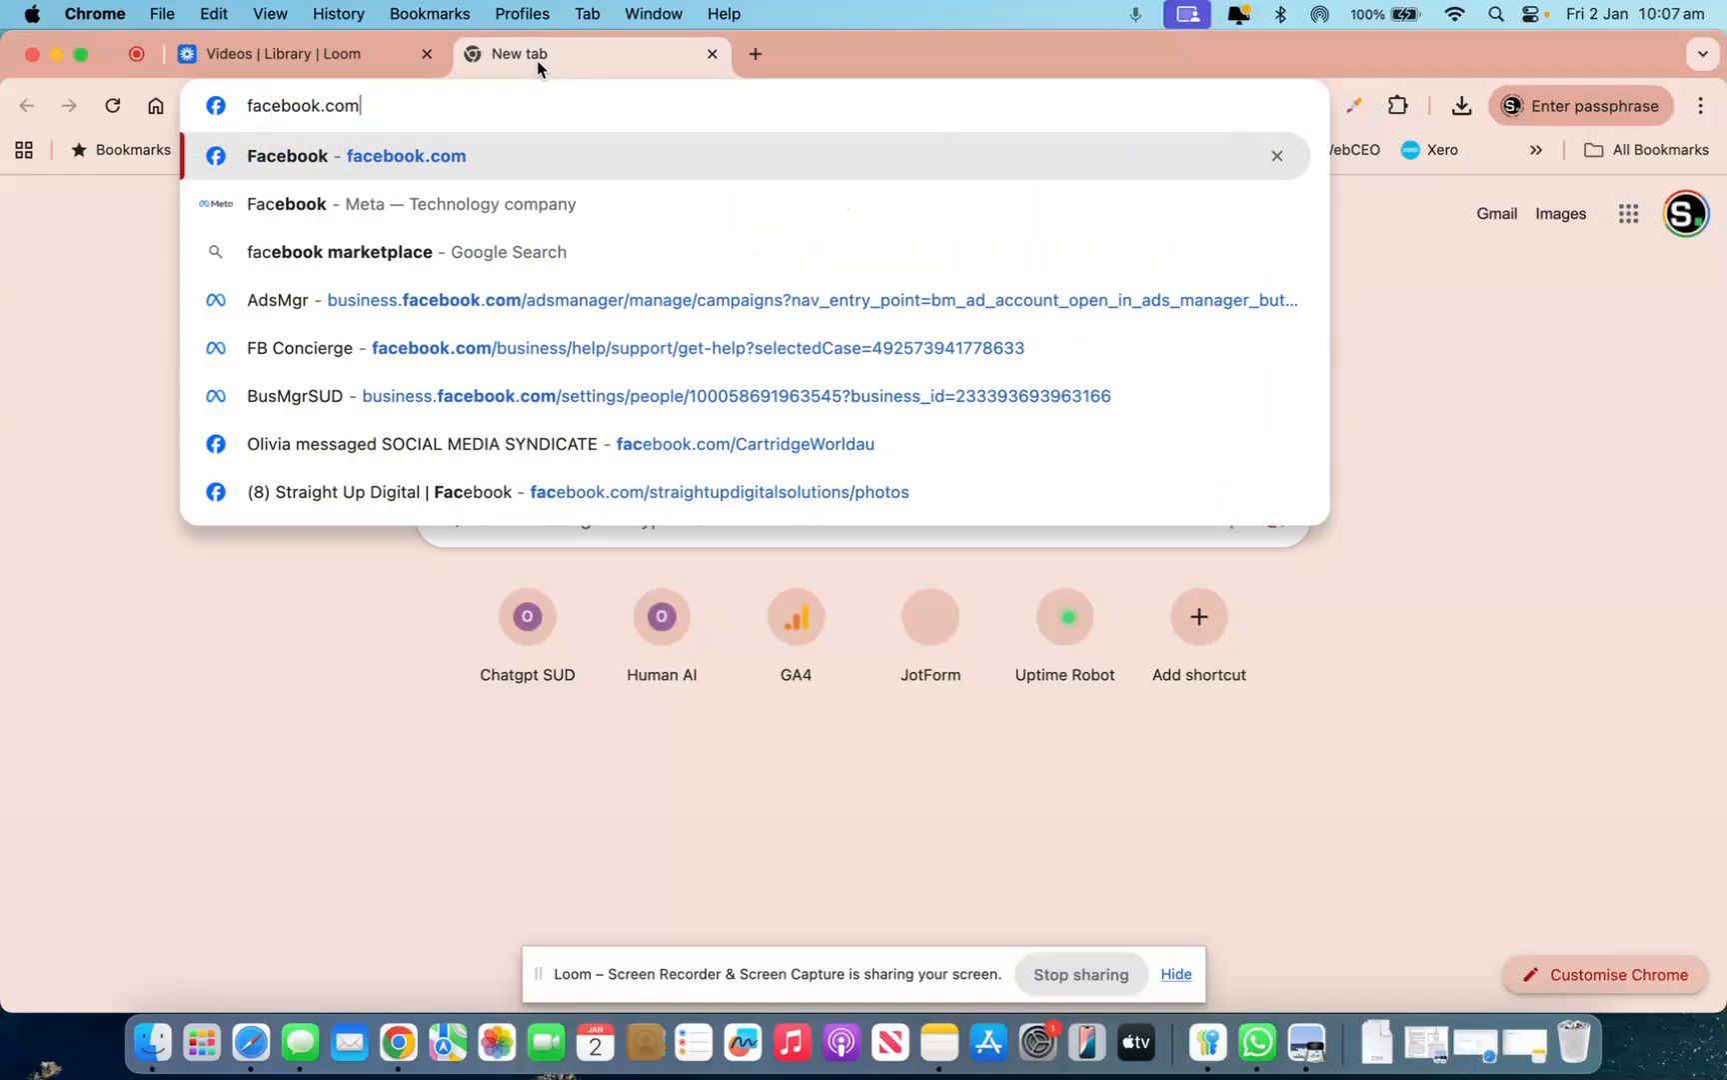
{"action": "key", "text": "Return"}
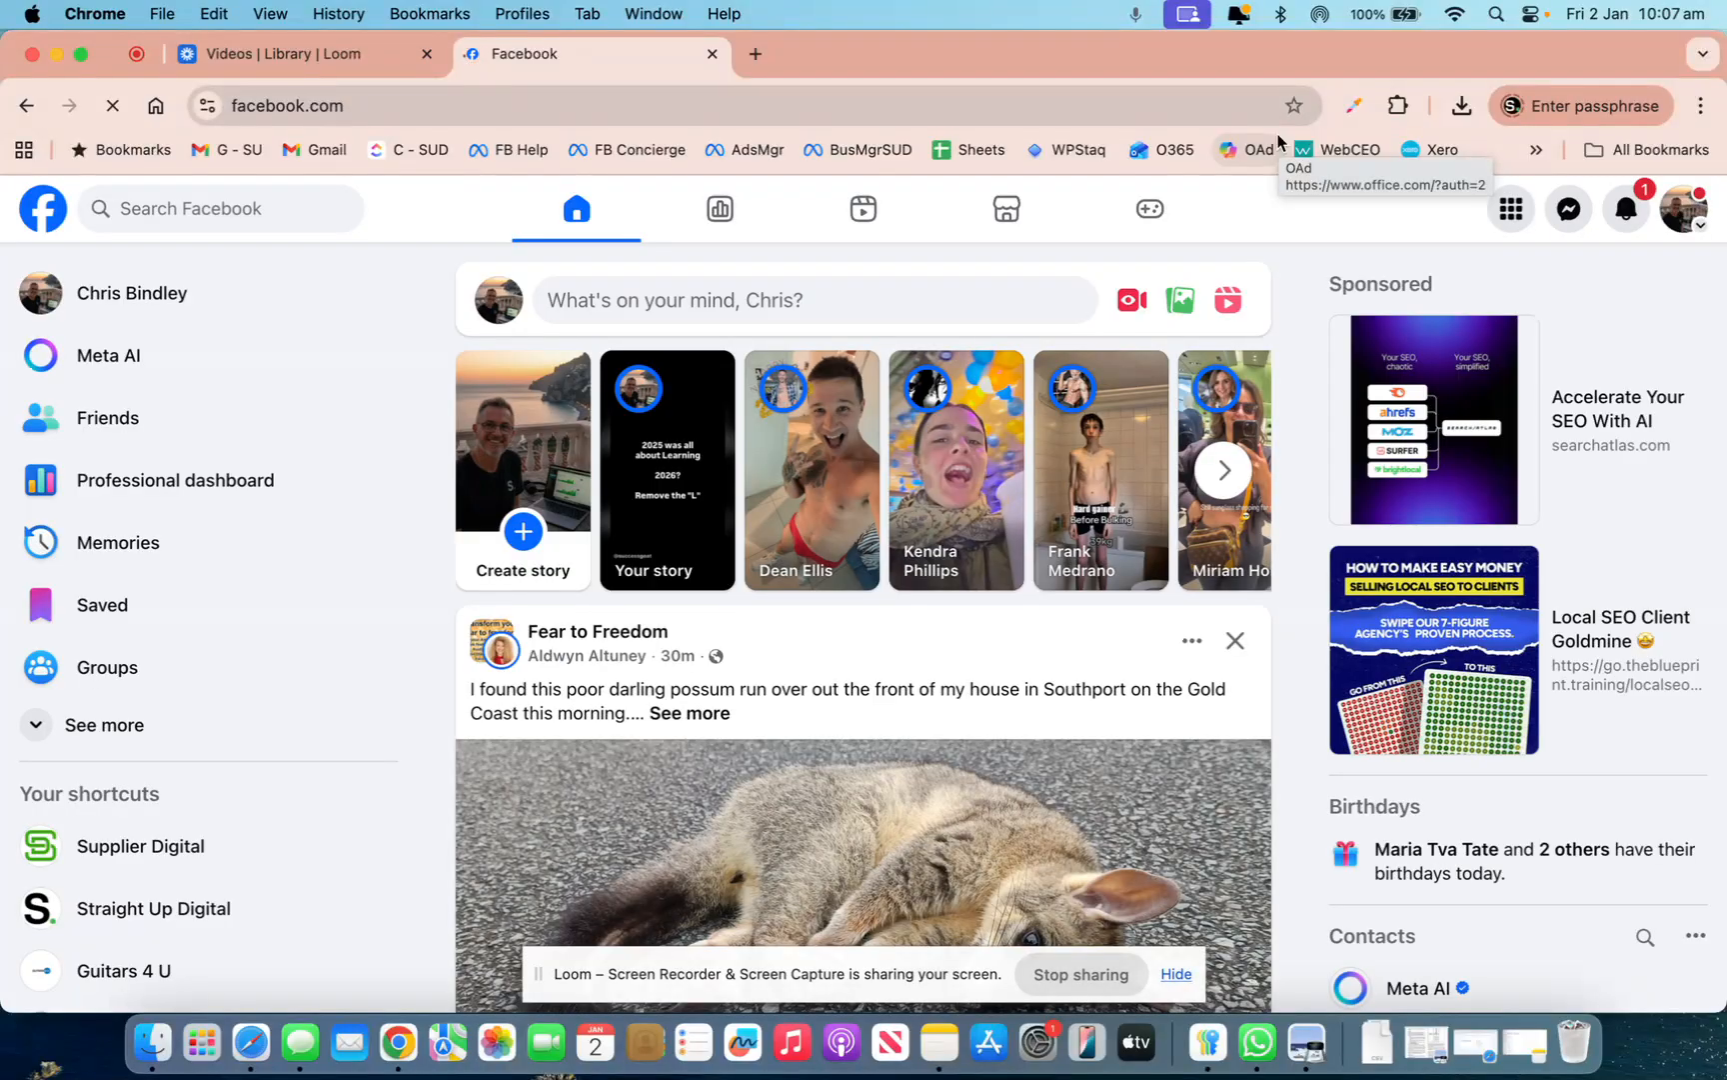
{"action": "scroll", "coordinate": [885, 520], "scroll_direction": "down", "scroll_amount": 6}
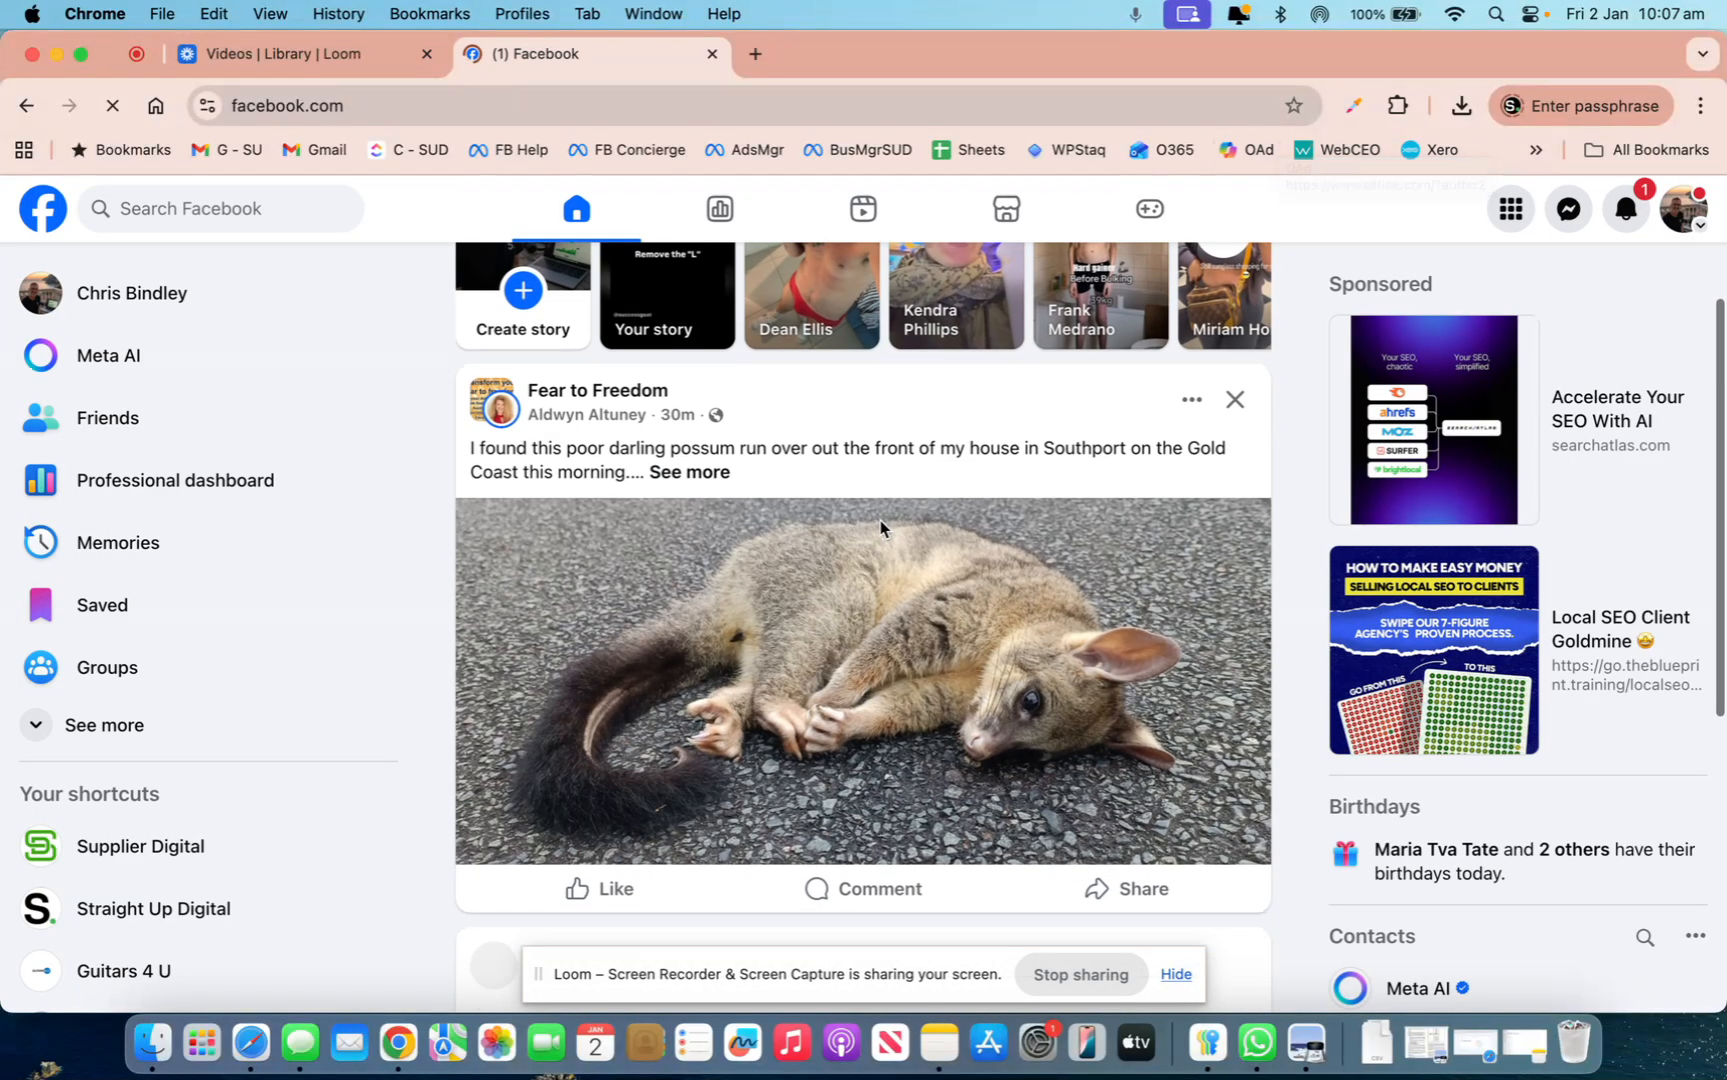
{"action": "scroll", "coordinate": [883, 530], "scroll_direction": "down", "scroll_amount": 3}
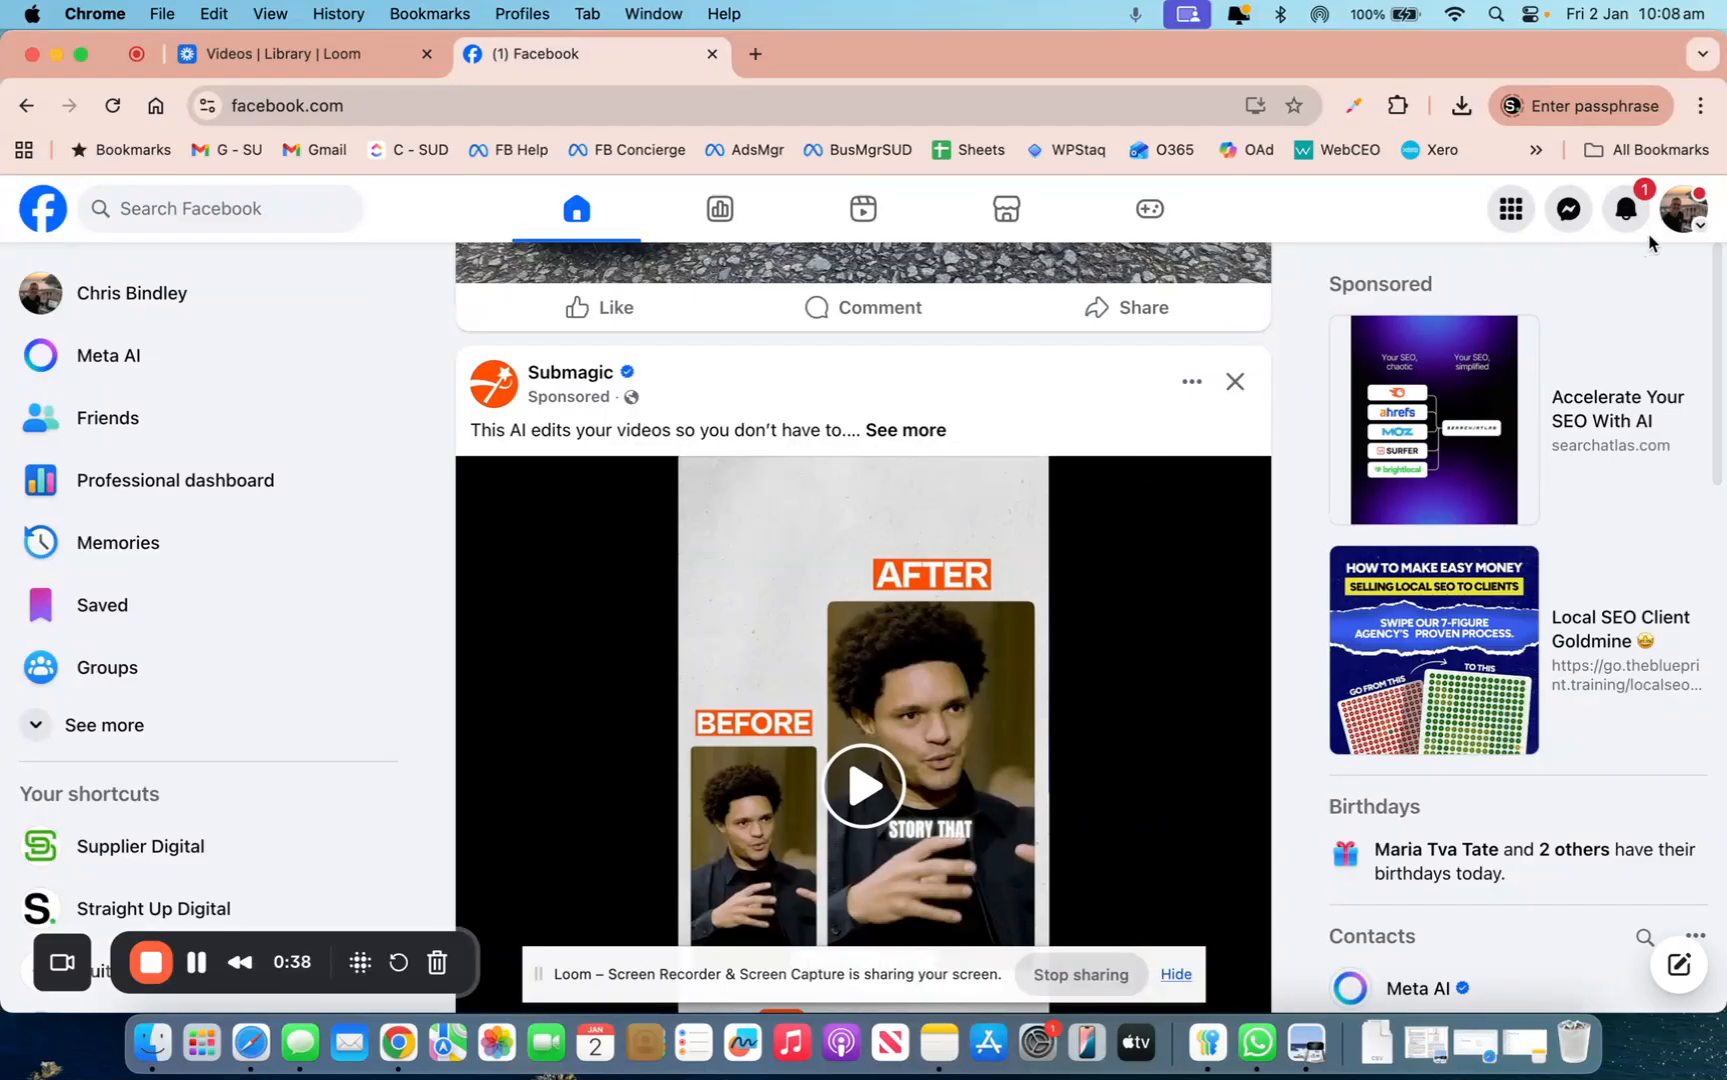
Open the Facebook account menu, then enter business.facebook.com in a fresh tab
{"action": "left_click", "coordinate": [1699, 230]}
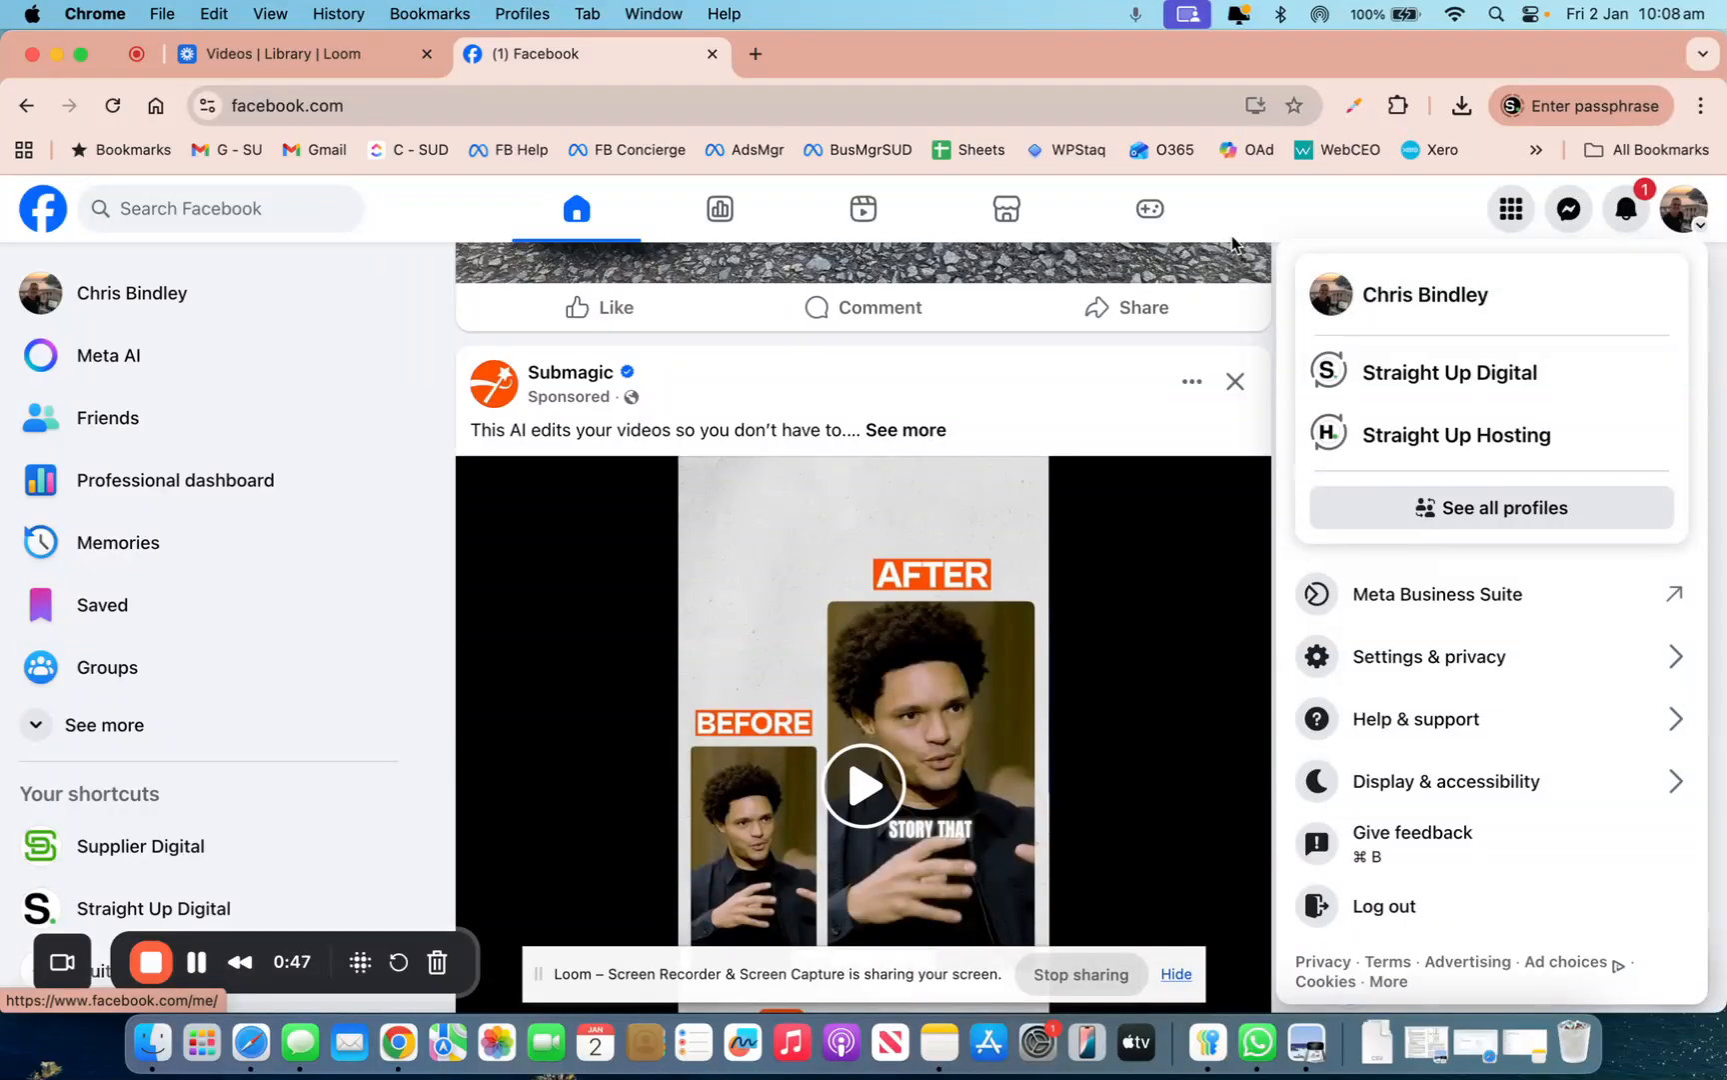
{"action": "left_click", "coordinate": [755, 54]}
{"action": "type", "text": "business.facebook.com"}
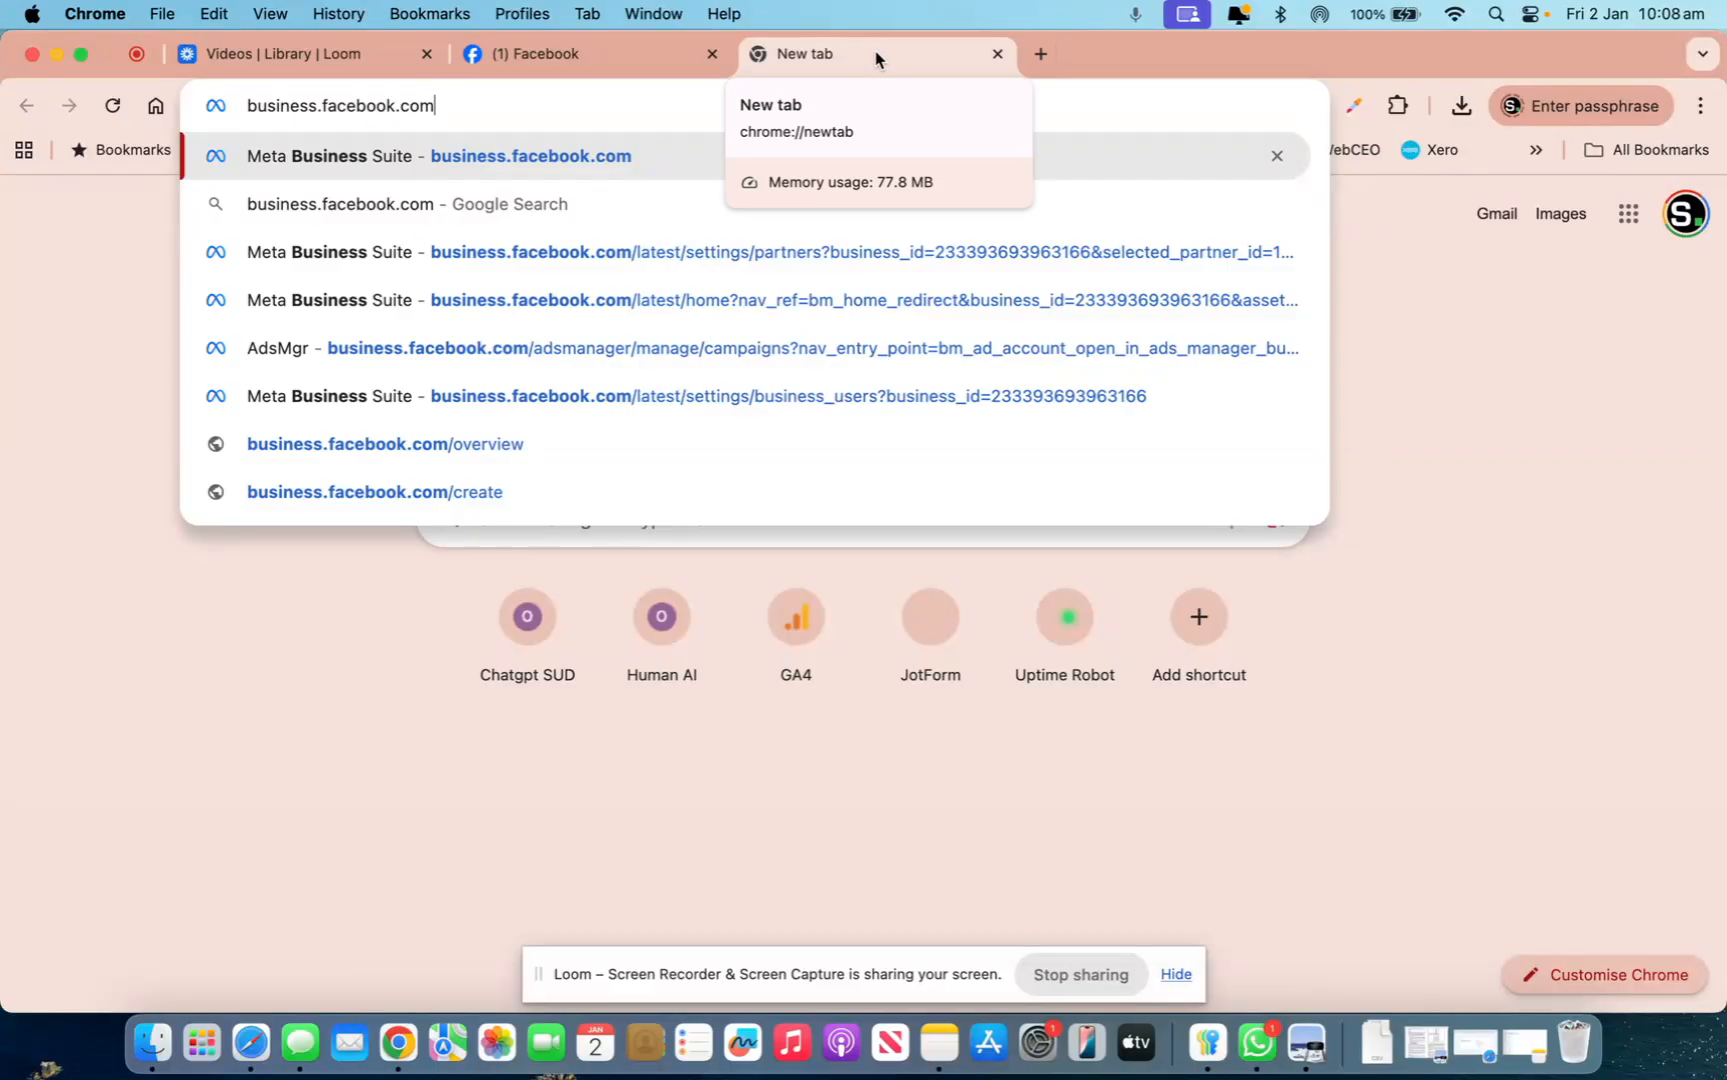
Load business.facebook.com and open the Straight Up Digital business portfolio switcher list
{"action": "left_click", "coordinate": [1477, 446]}
{"action": "left_click", "coordinate": [668, 59]}
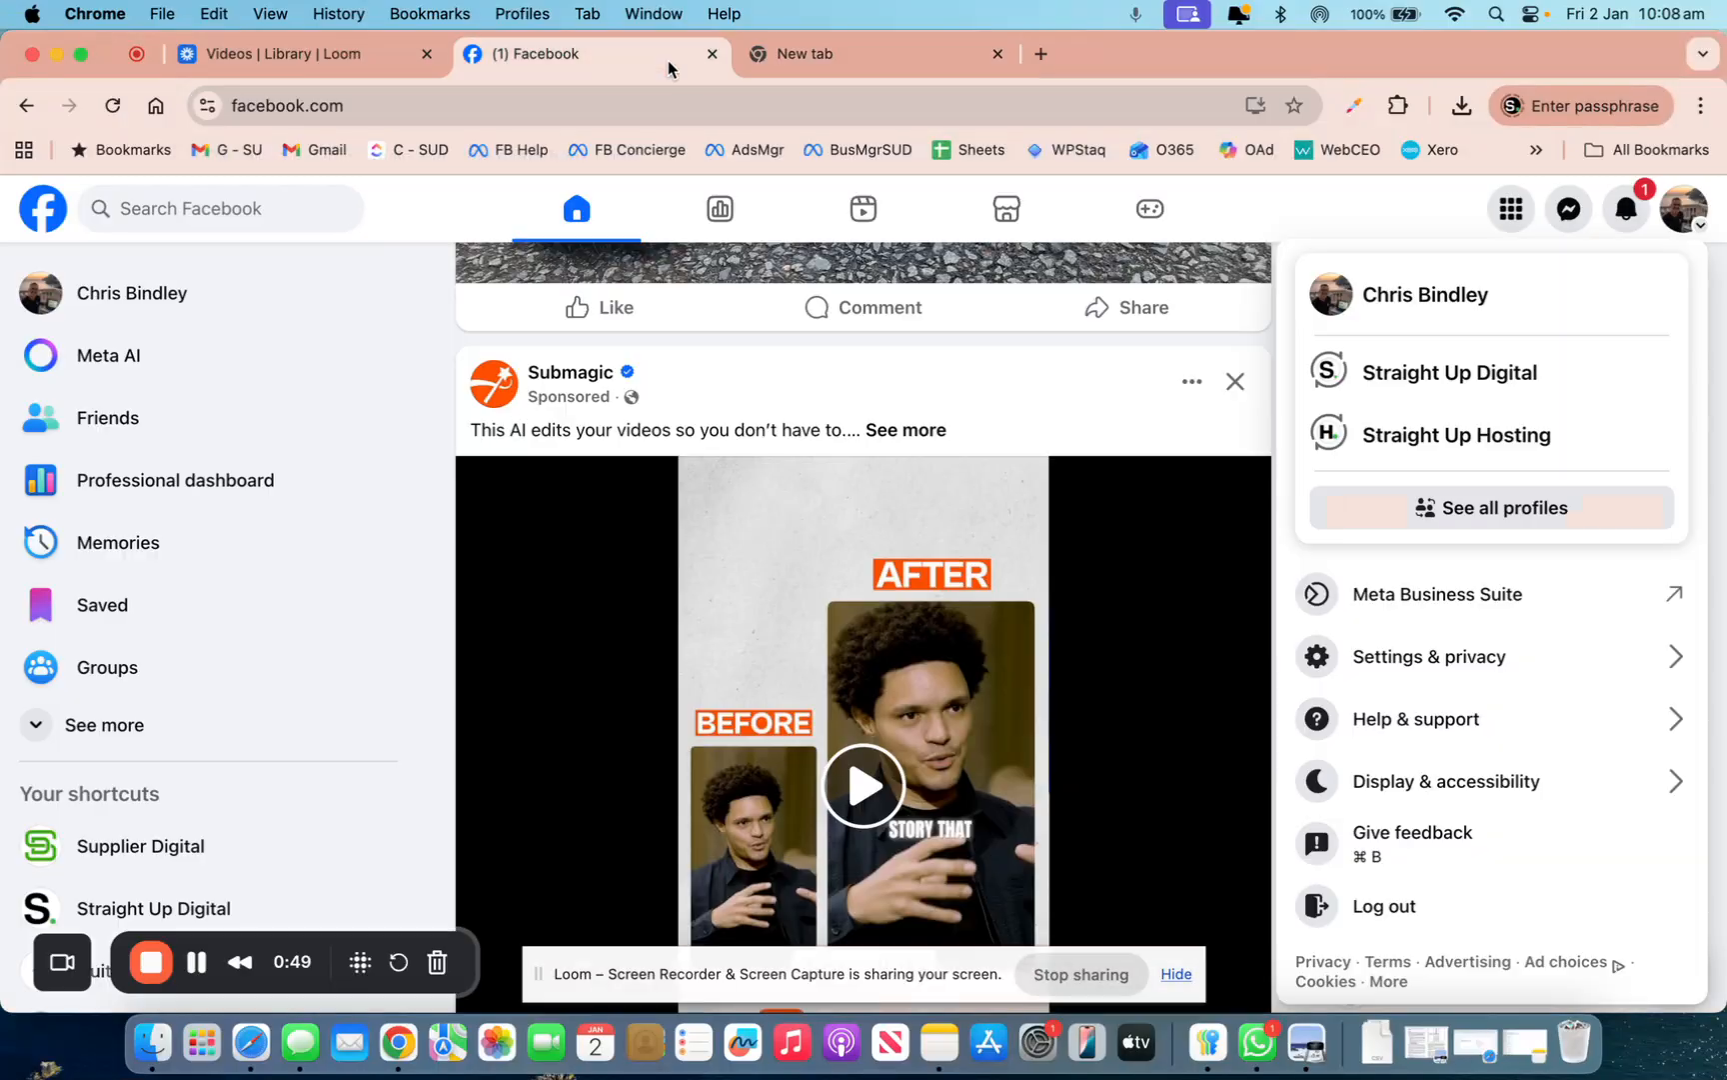
{"action": "left_click", "coordinate": [811, 54]}
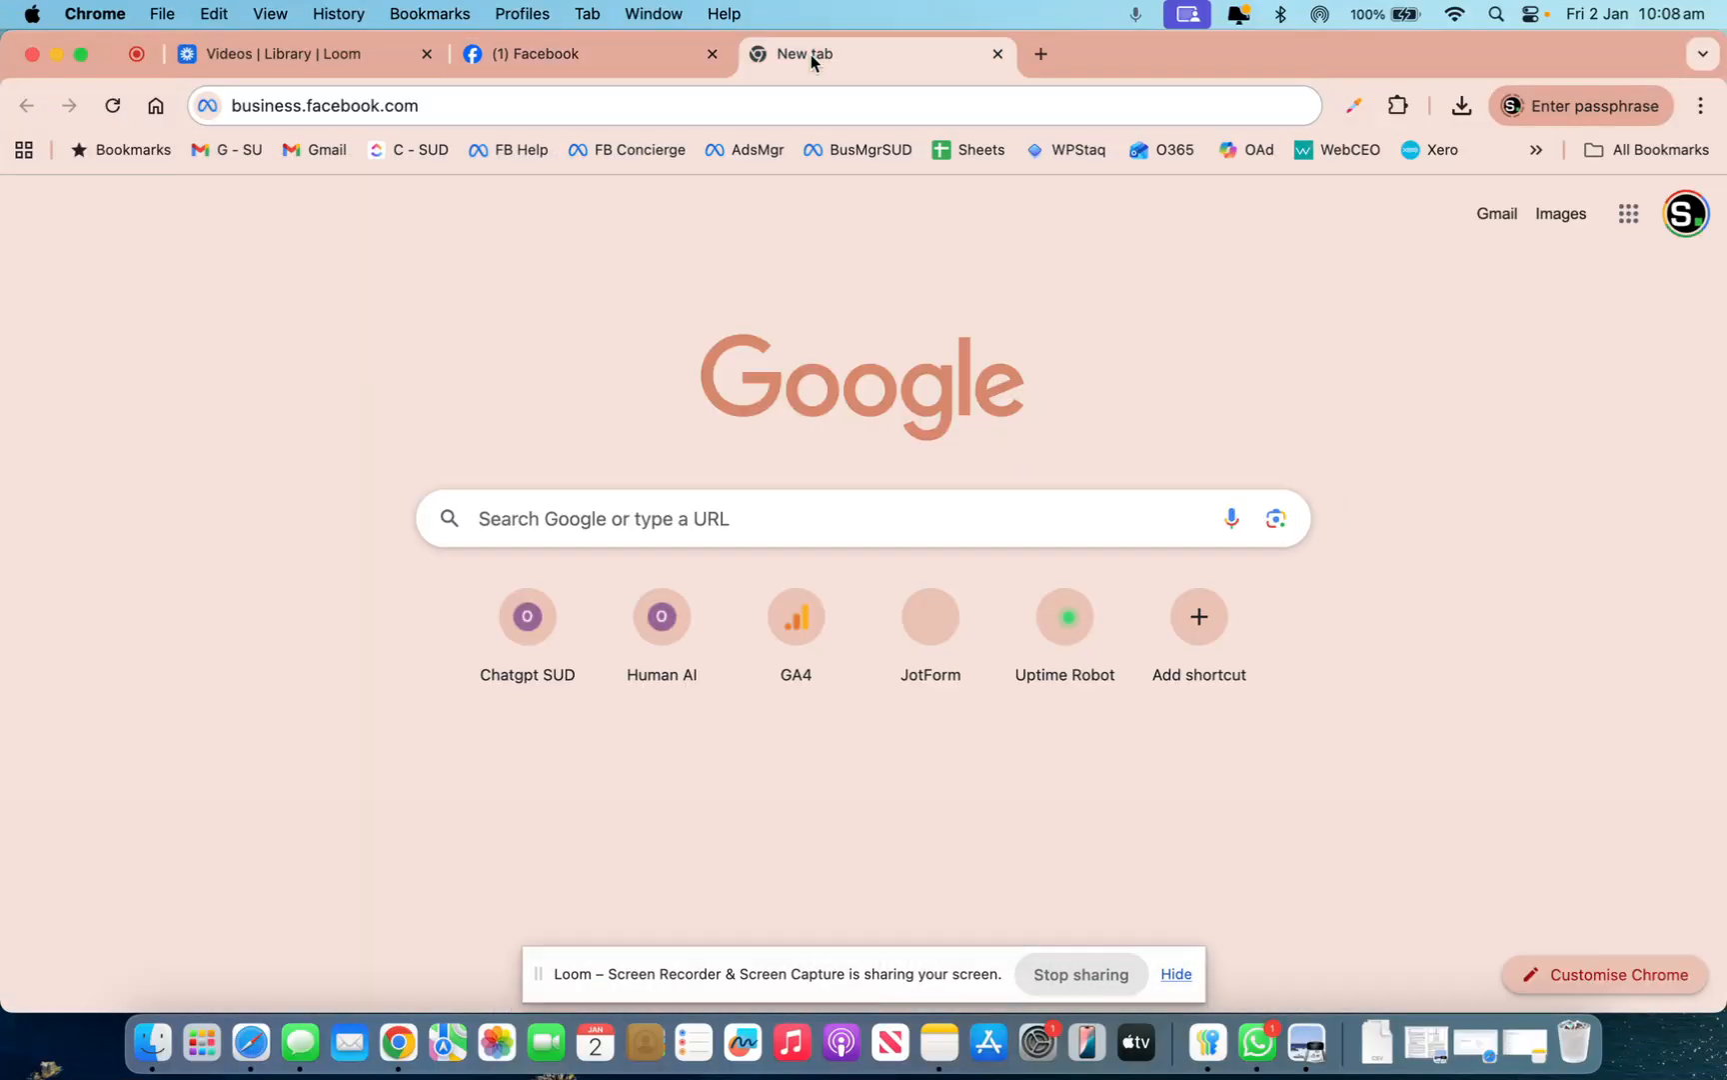
{"action": "left_click", "coordinate": [436, 104]}
{"action": "key", "text": "Return"}
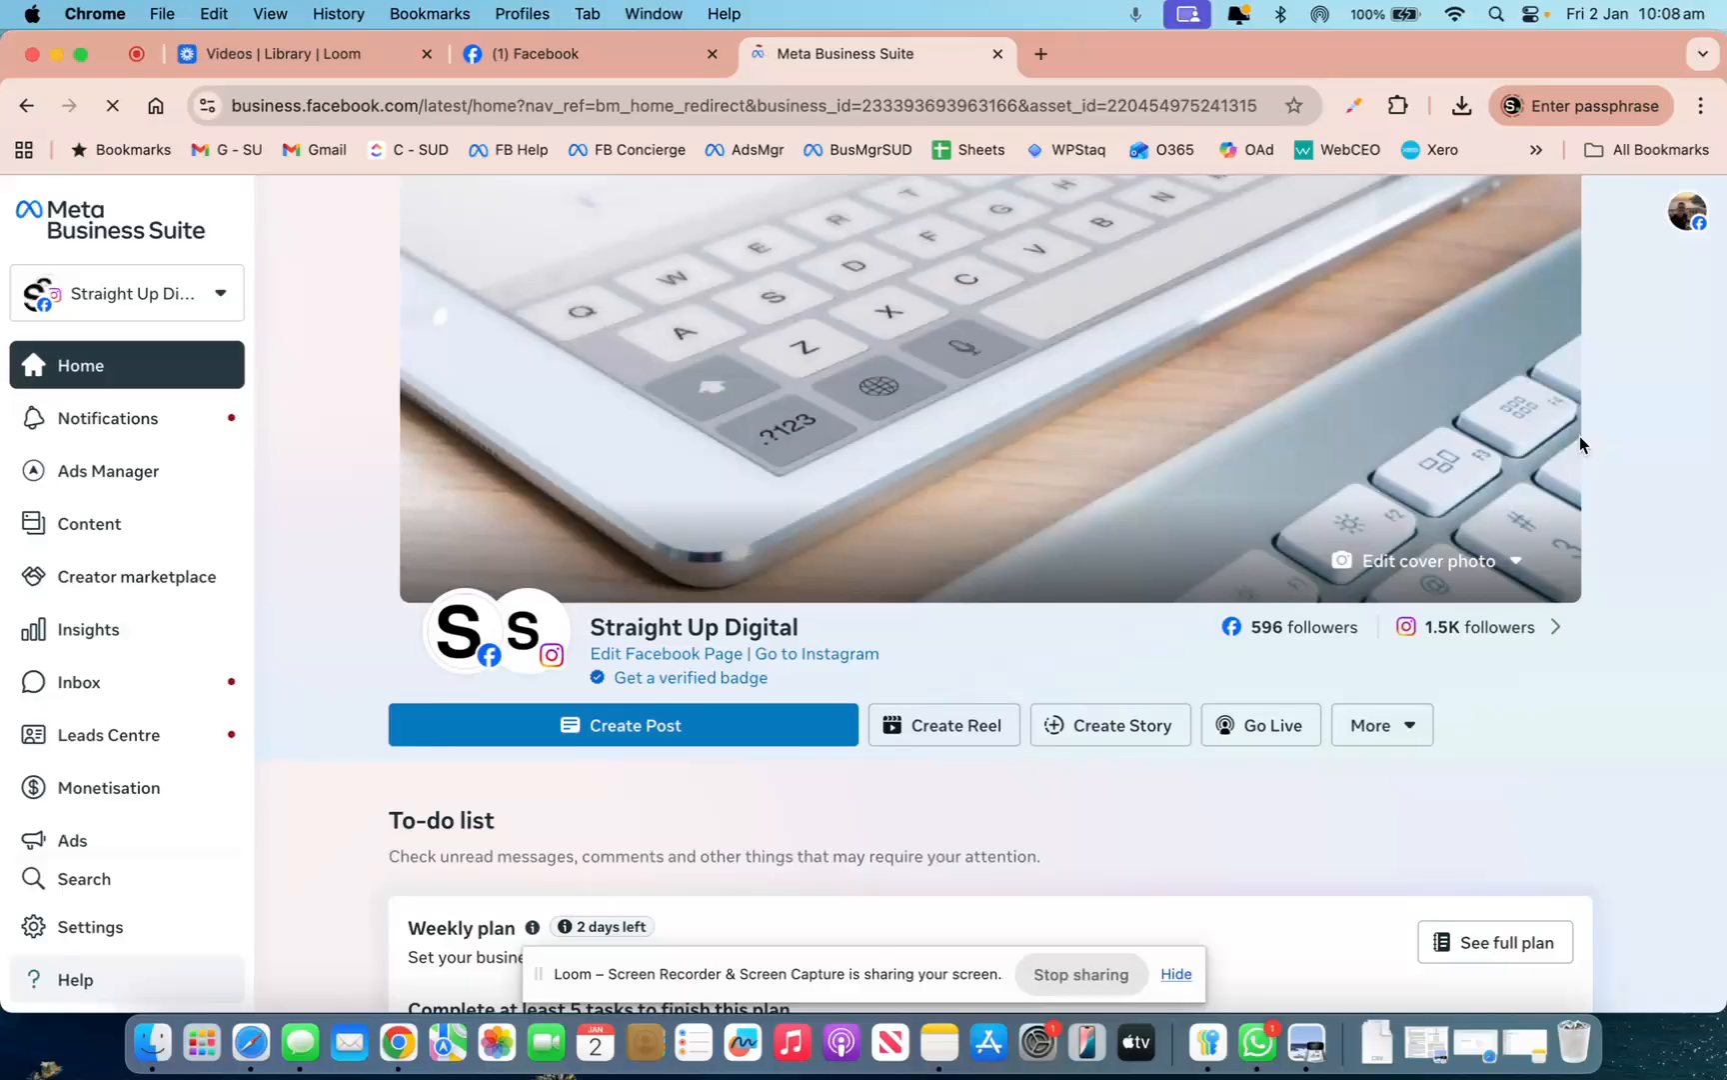
{"action": "left_click", "coordinate": [228, 303]}
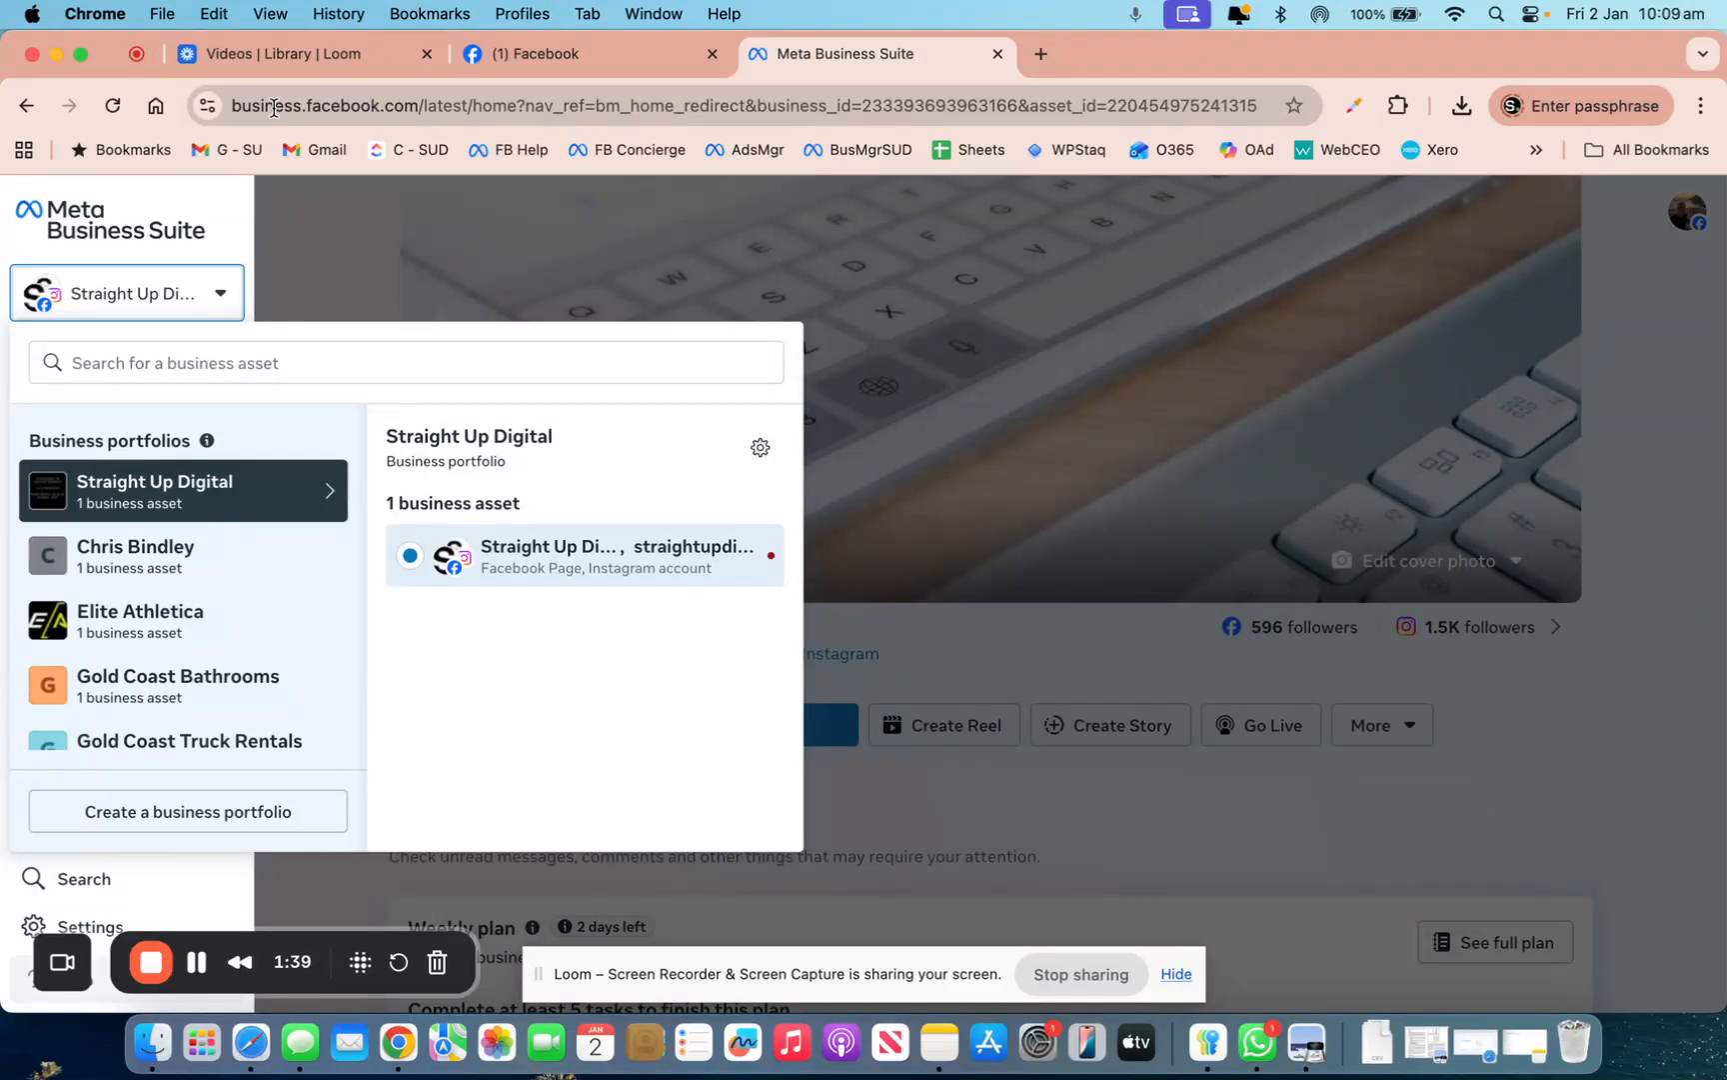
Open the Create a business portfolio form, close it, then reopen it from the switcher
{"action": "left_click", "coordinate": [200, 818]}
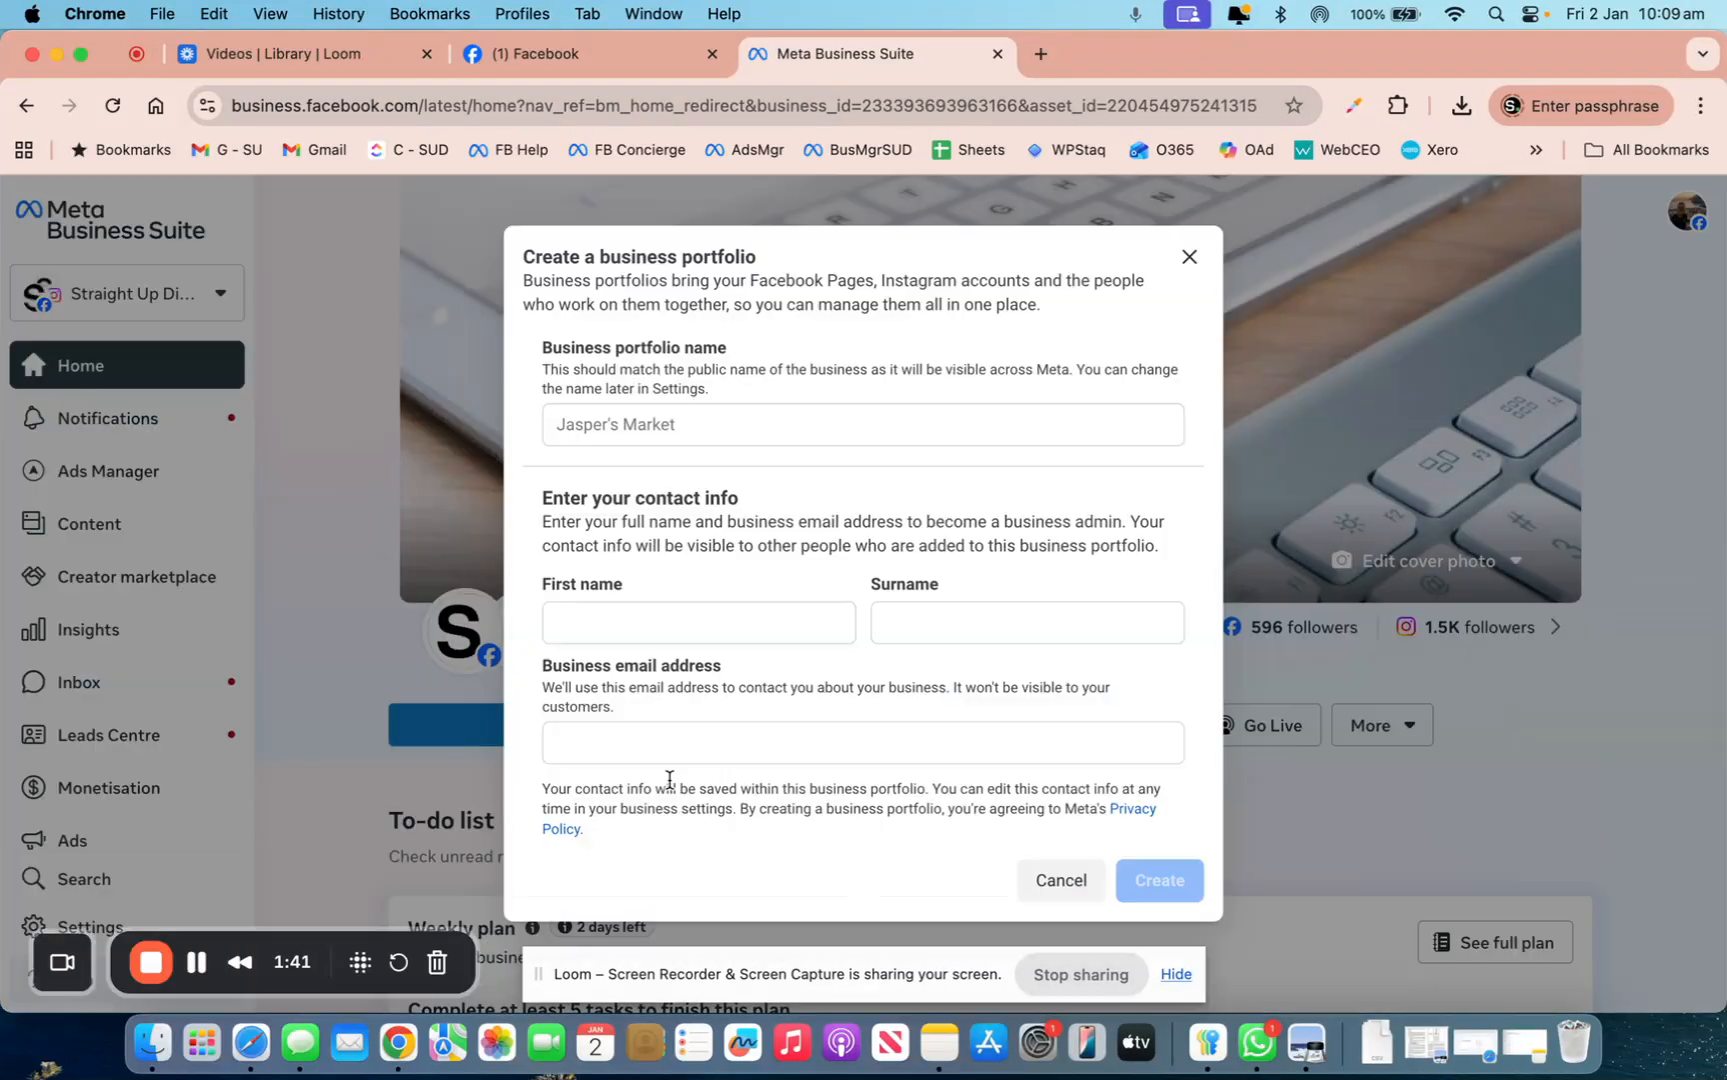
{"action": "left_click", "coordinate": [612, 430]}
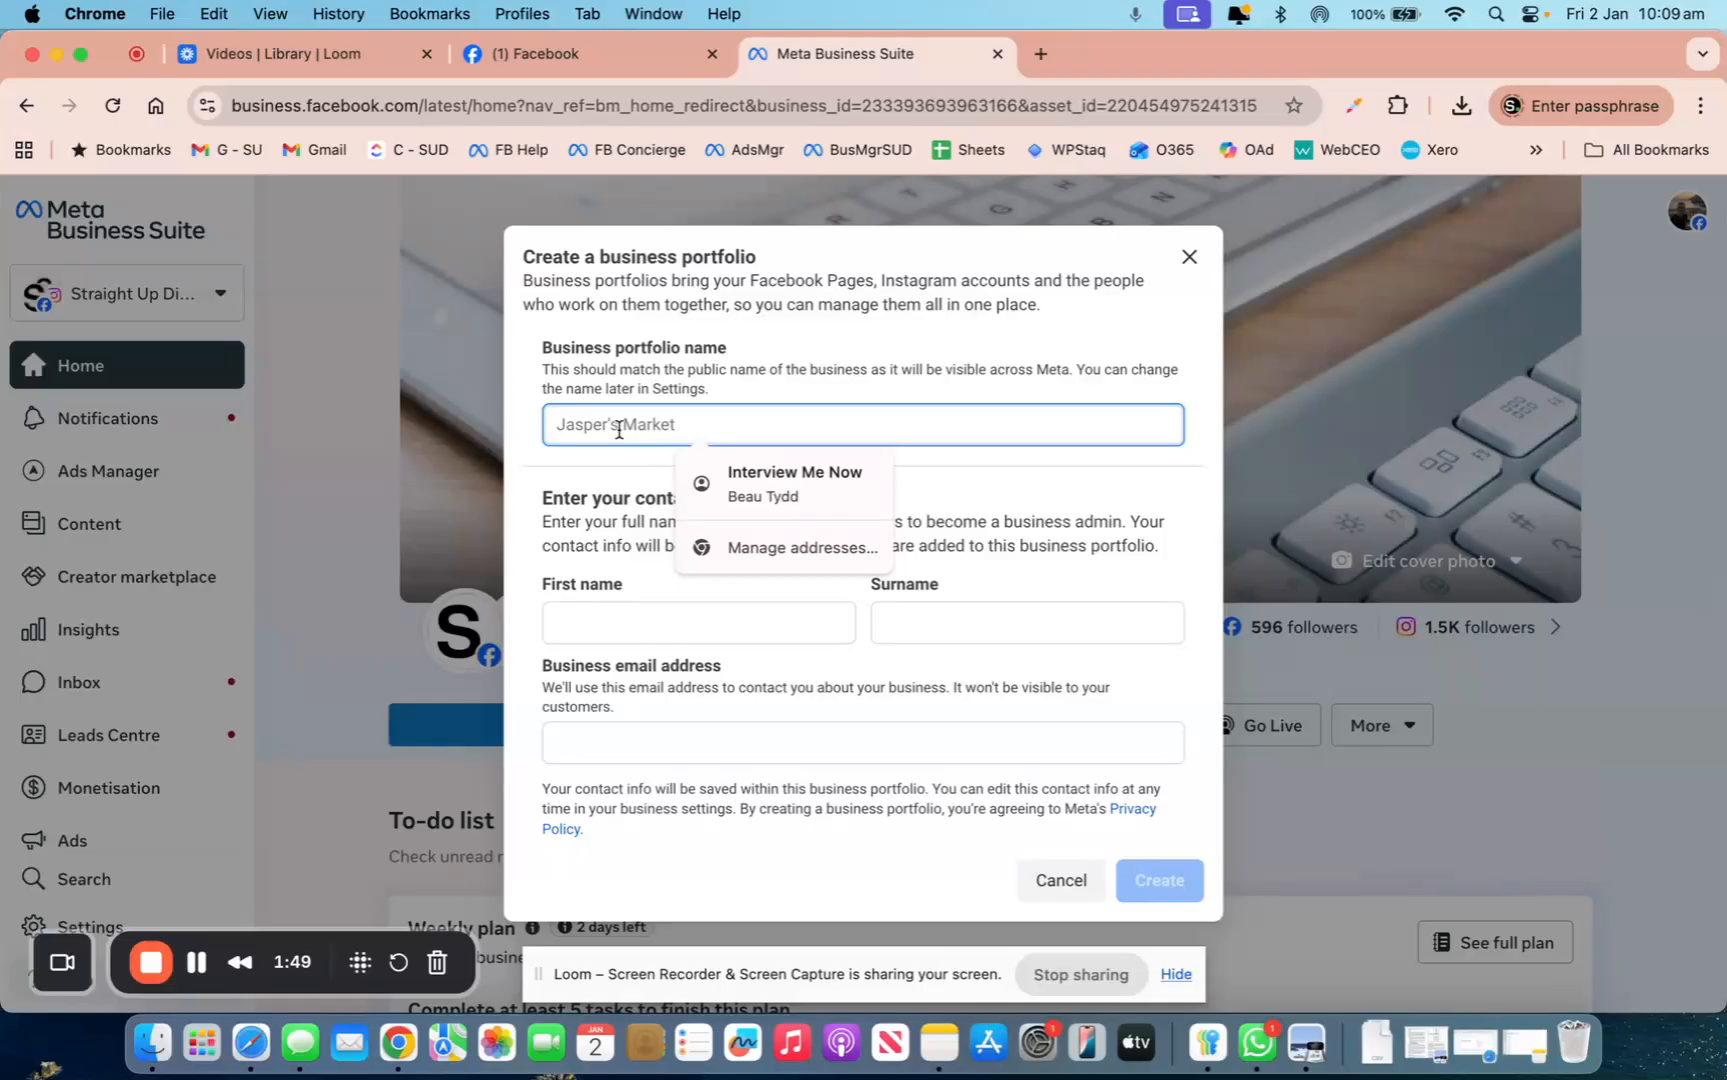
{"action": "left_click", "coordinate": [1183, 260]}
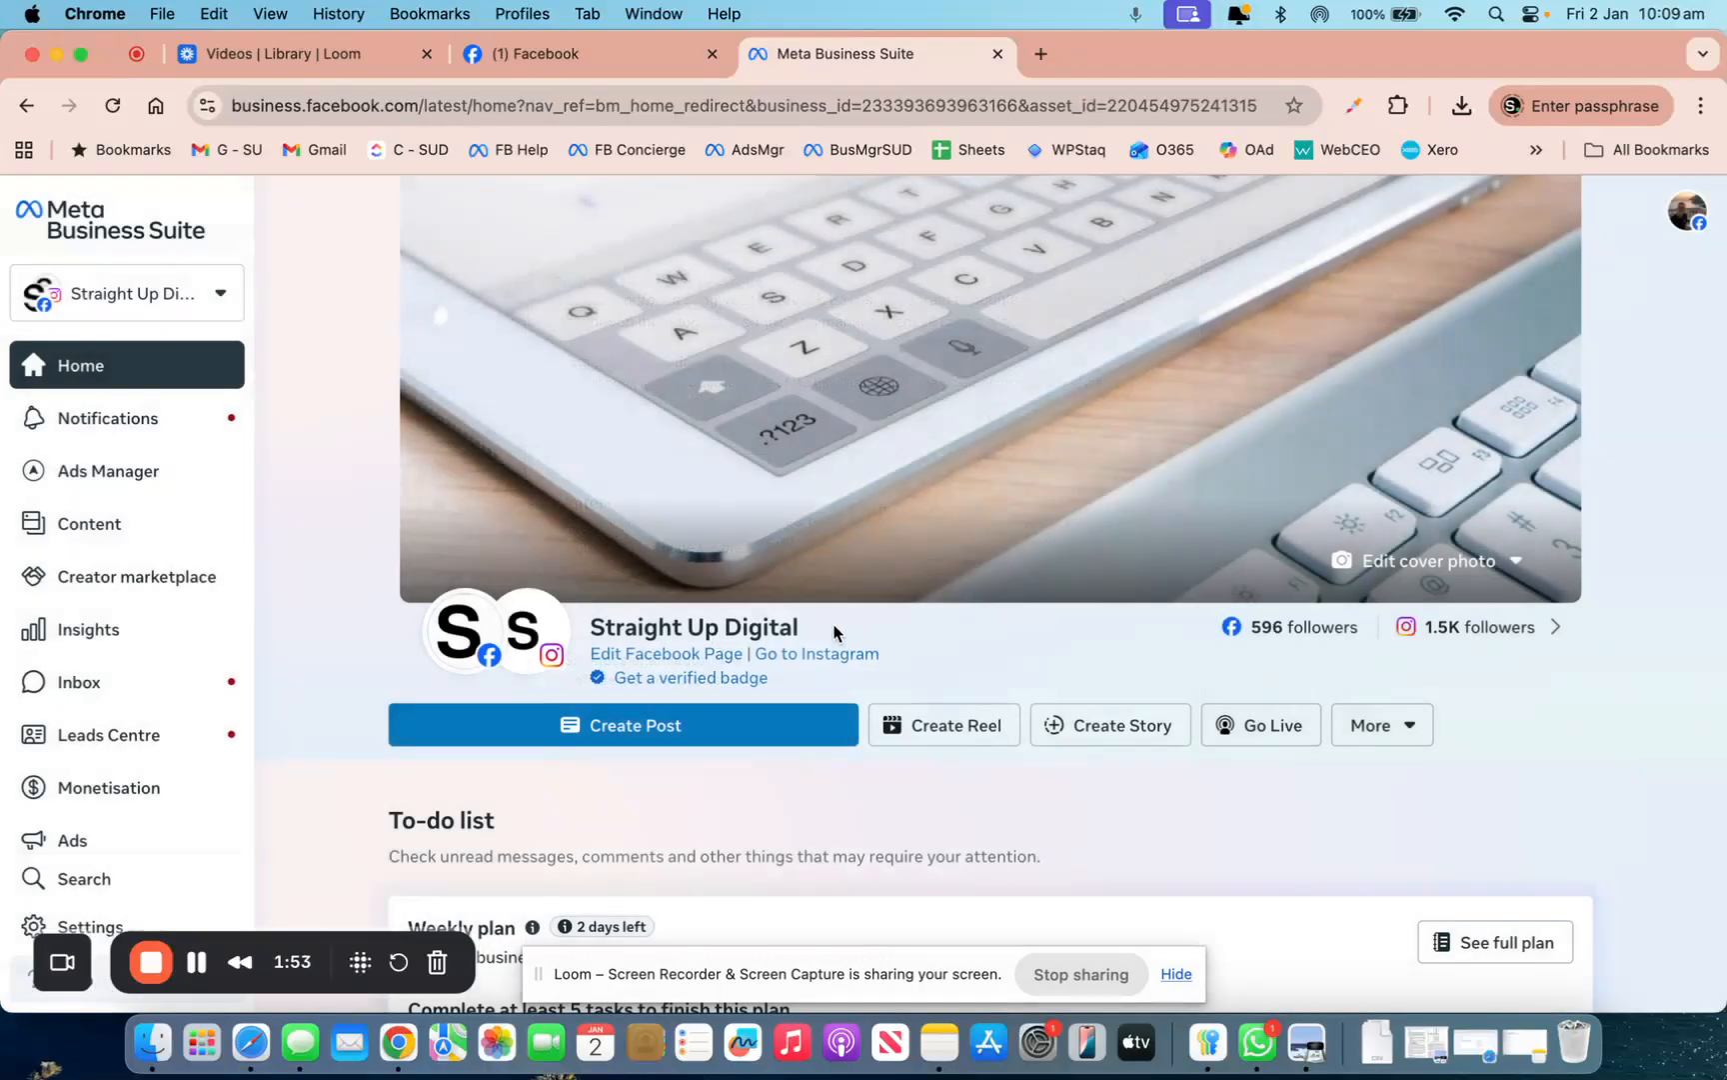
{"action": "left_click_drag", "start_coordinate": [837, 635], "coordinate": [588, 630]}
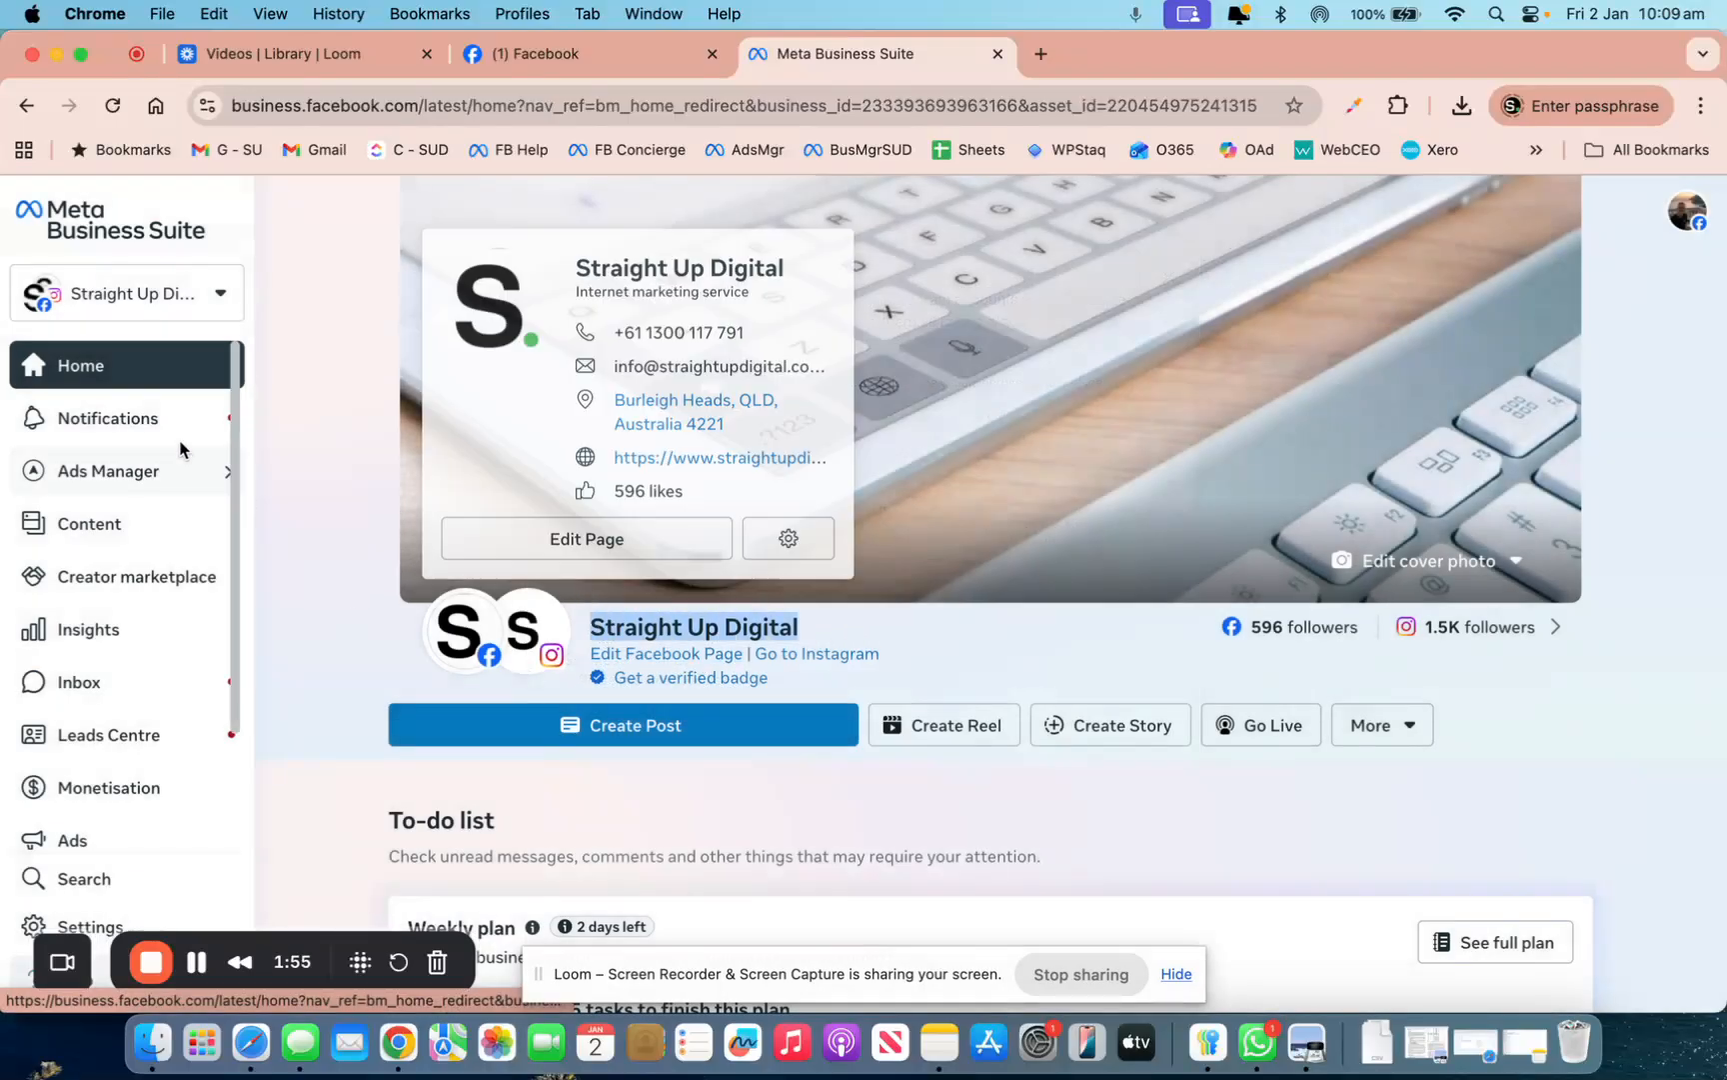
{"action": "left_click", "coordinate": [176, 282]}
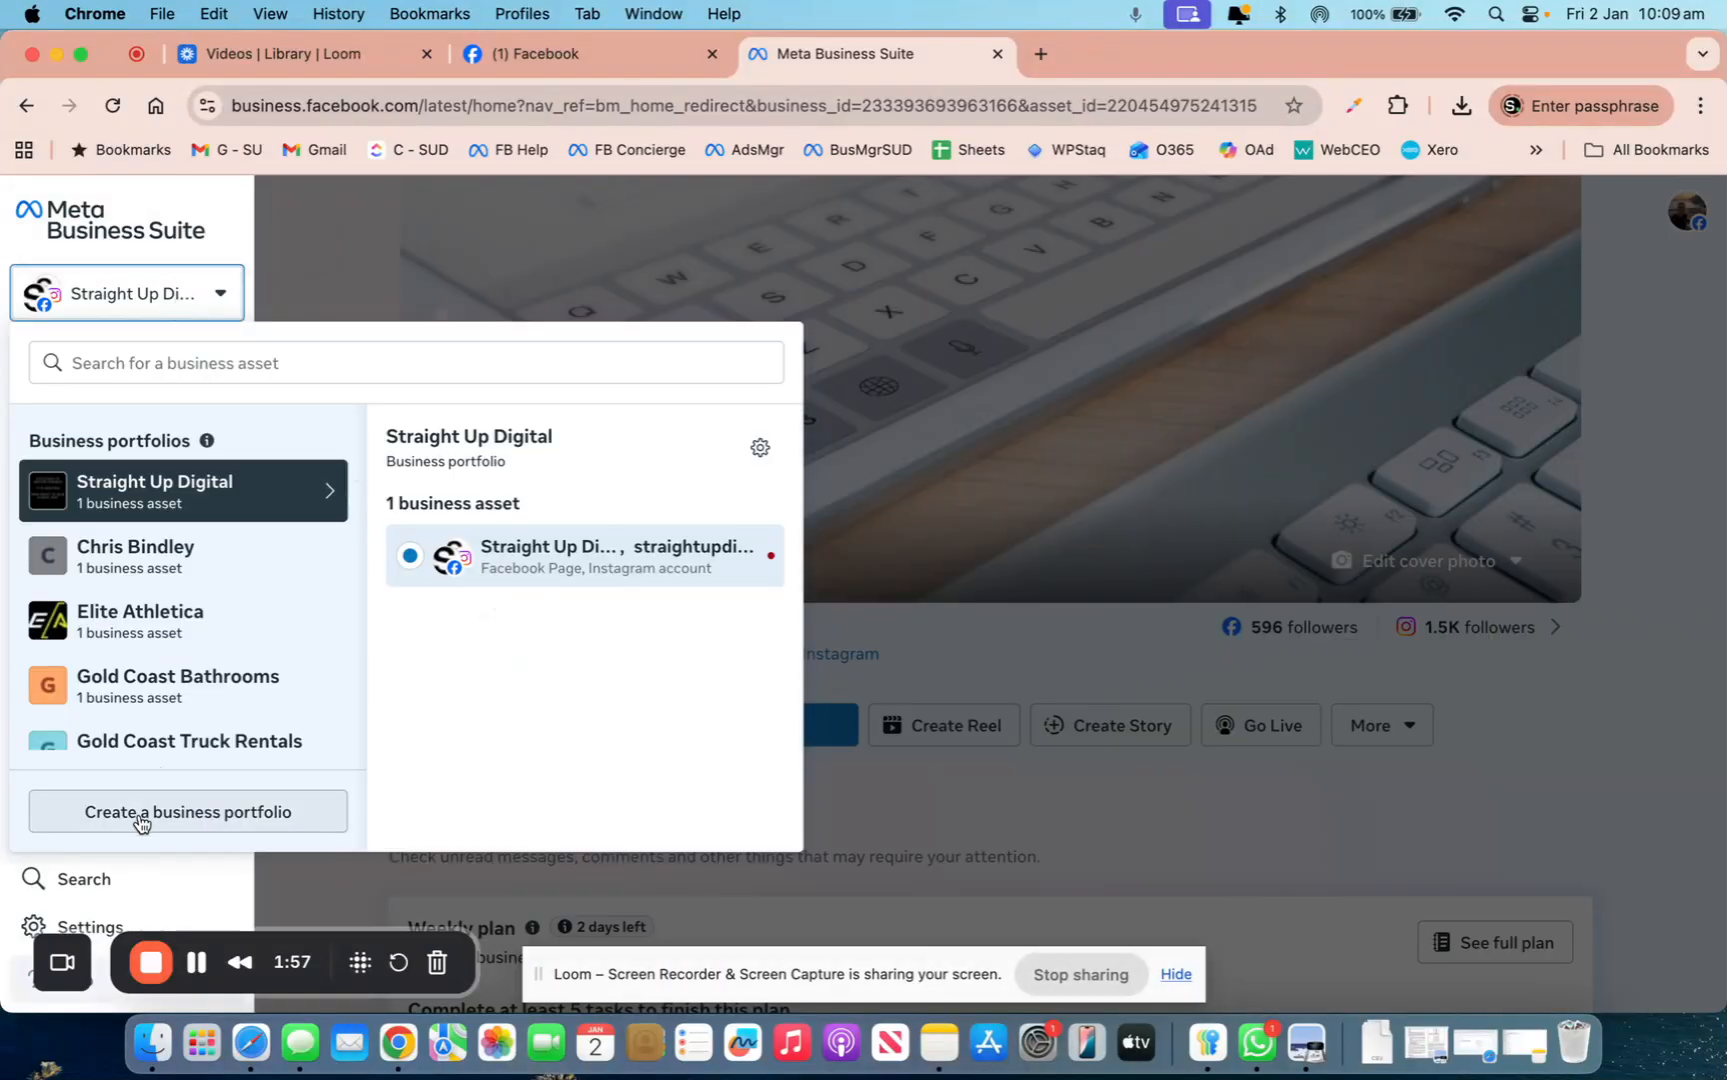
{"action": "left_click", "coordinate": [175, 815]}
Submit portfolio 'Straight Up Test' with the contact's first name, surname and business email, then close the limit error
{"action": "left_click", "coordinate": [631, 417]}
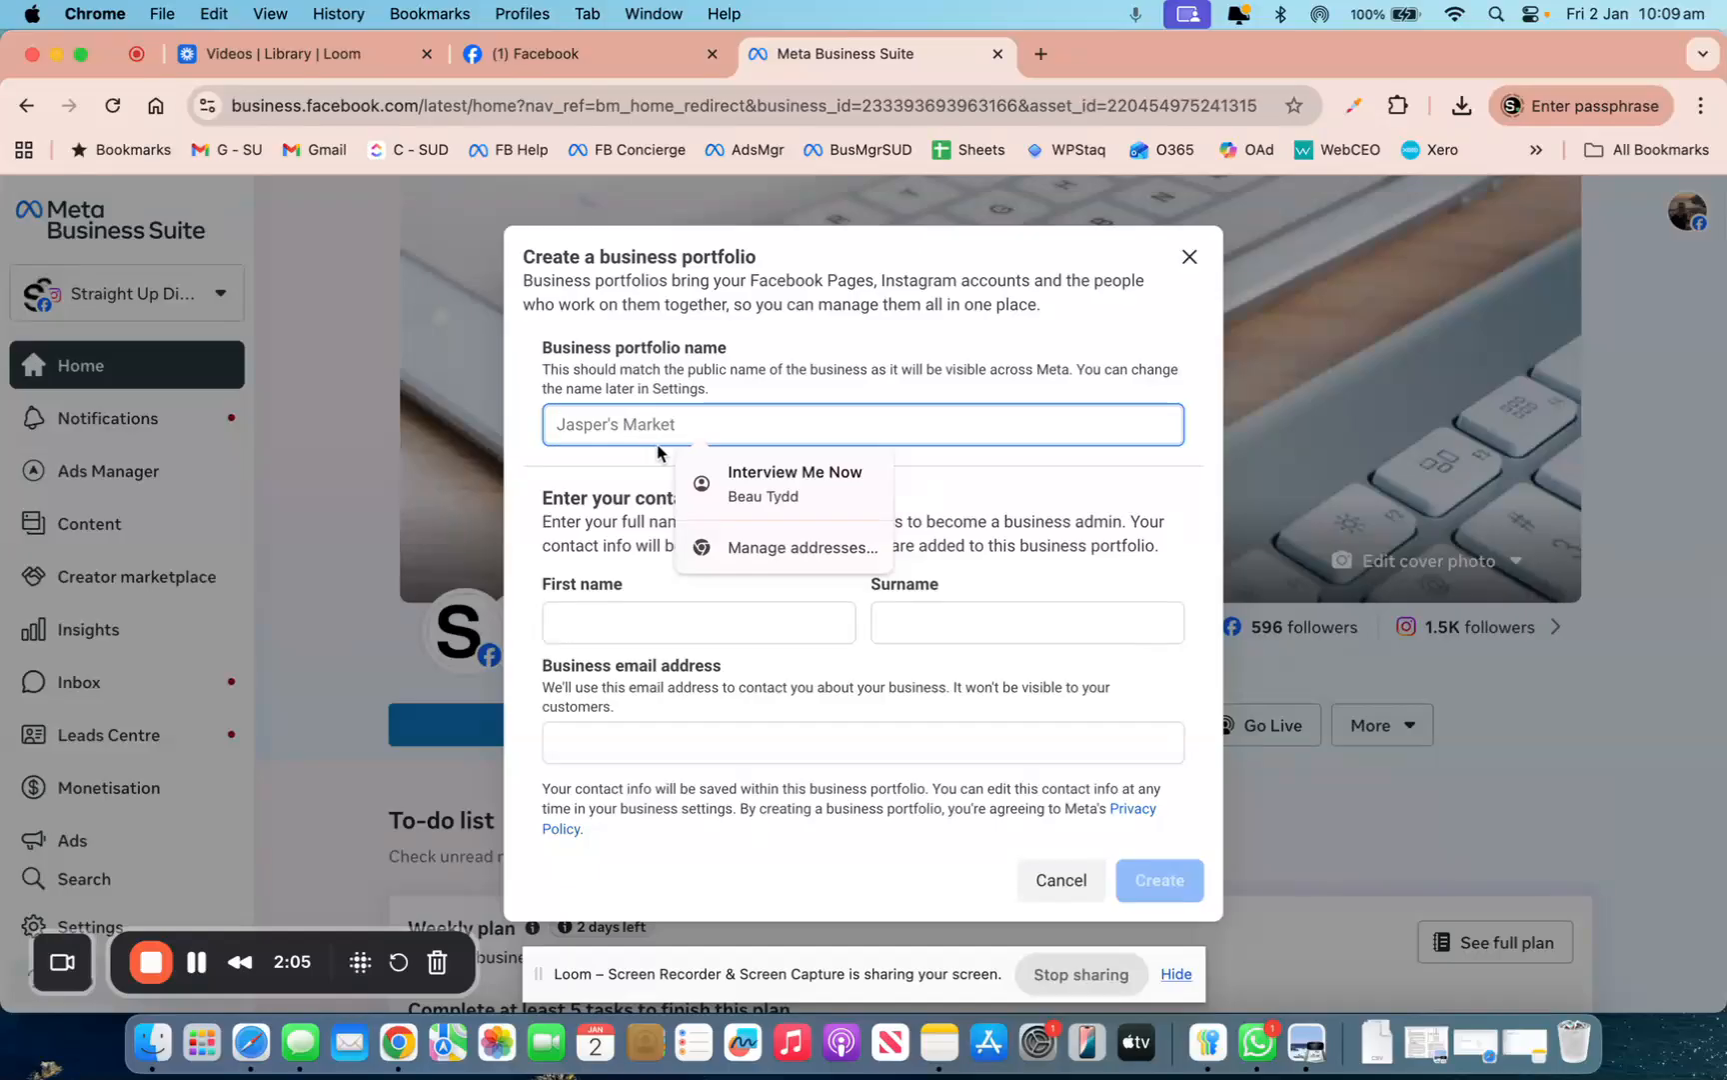
{"action": "type", "text": "Straight Up Test"}
{"action": "key", "text": "Tab"}
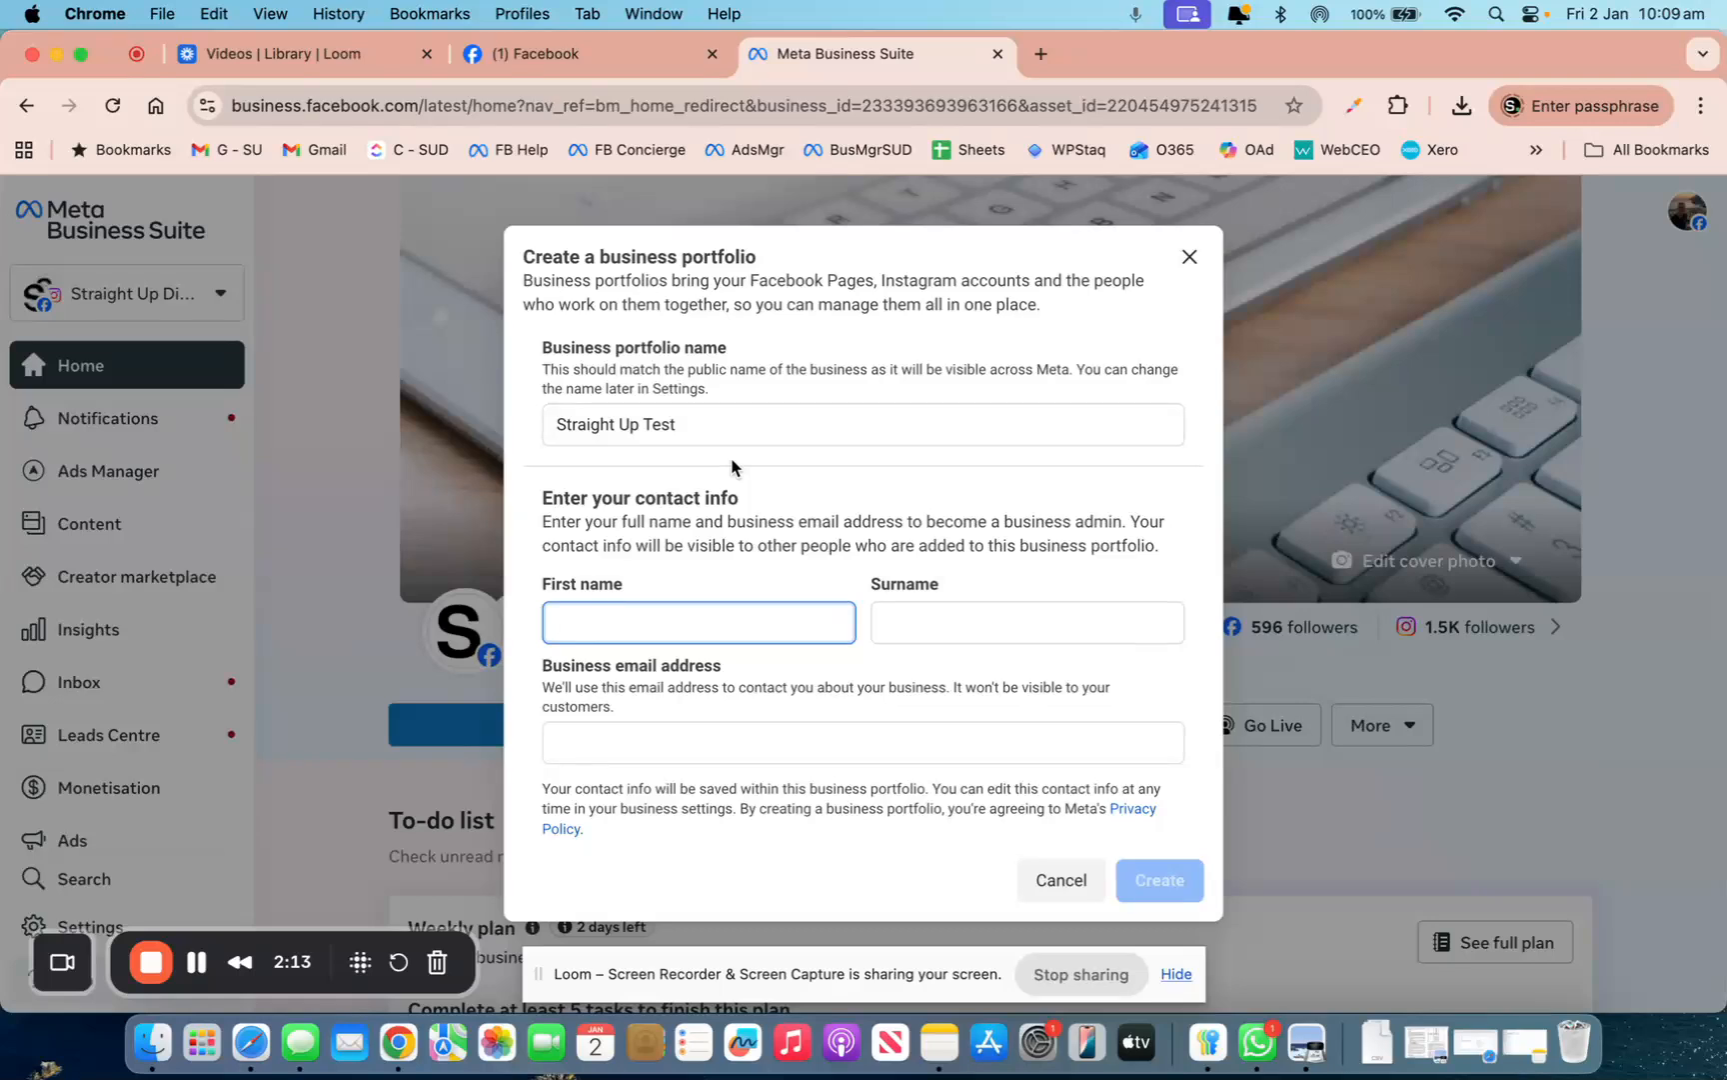
{"action": "key", "text": "Tab"}
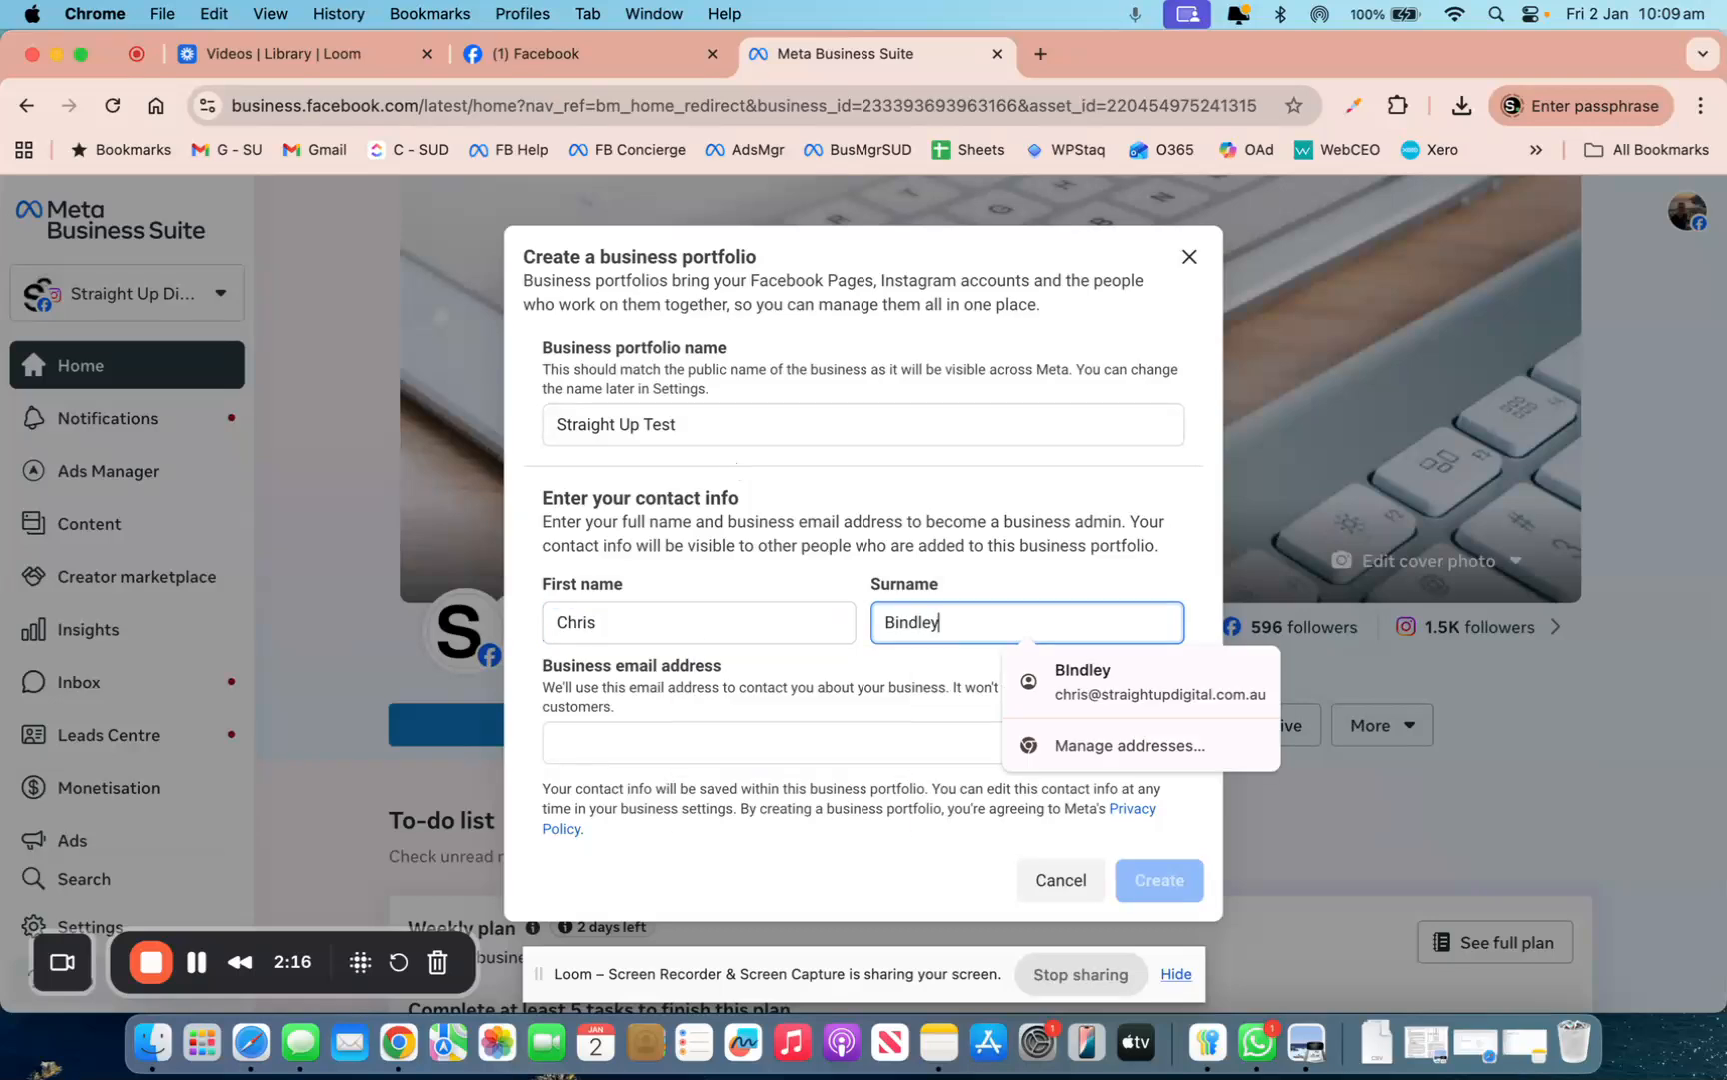
{"action": "key", "text": "Tab"}
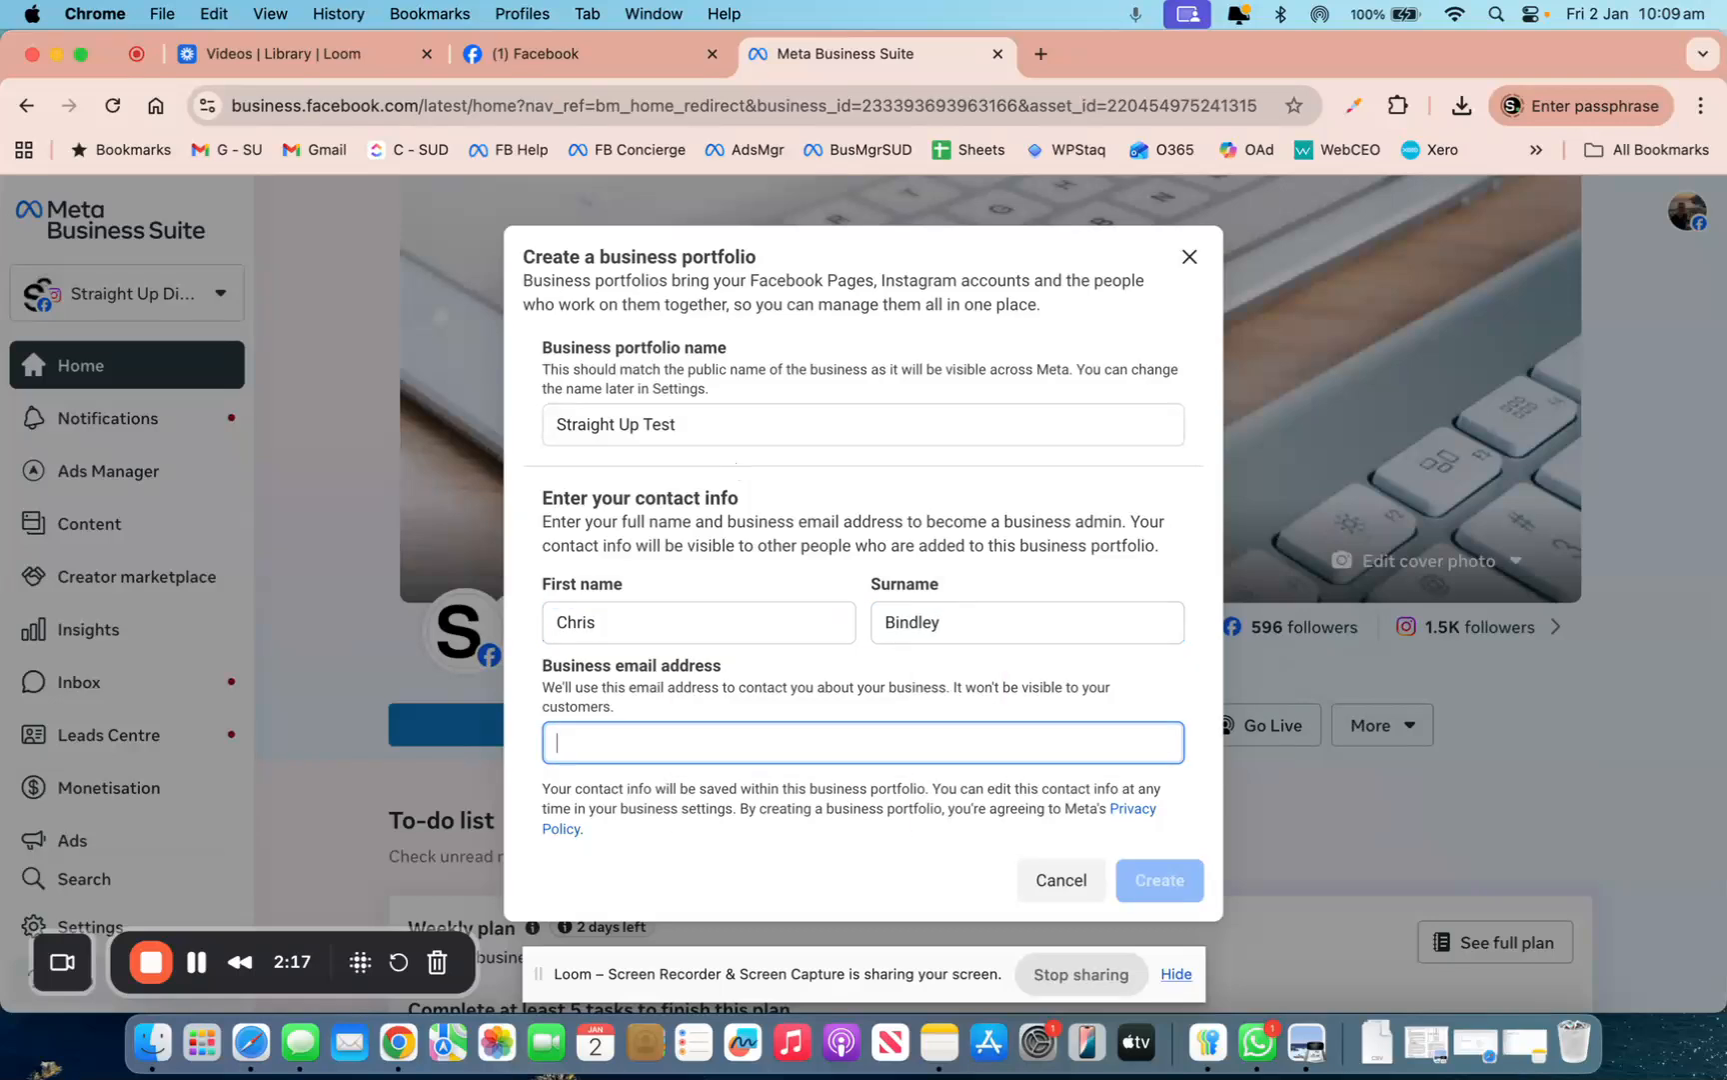
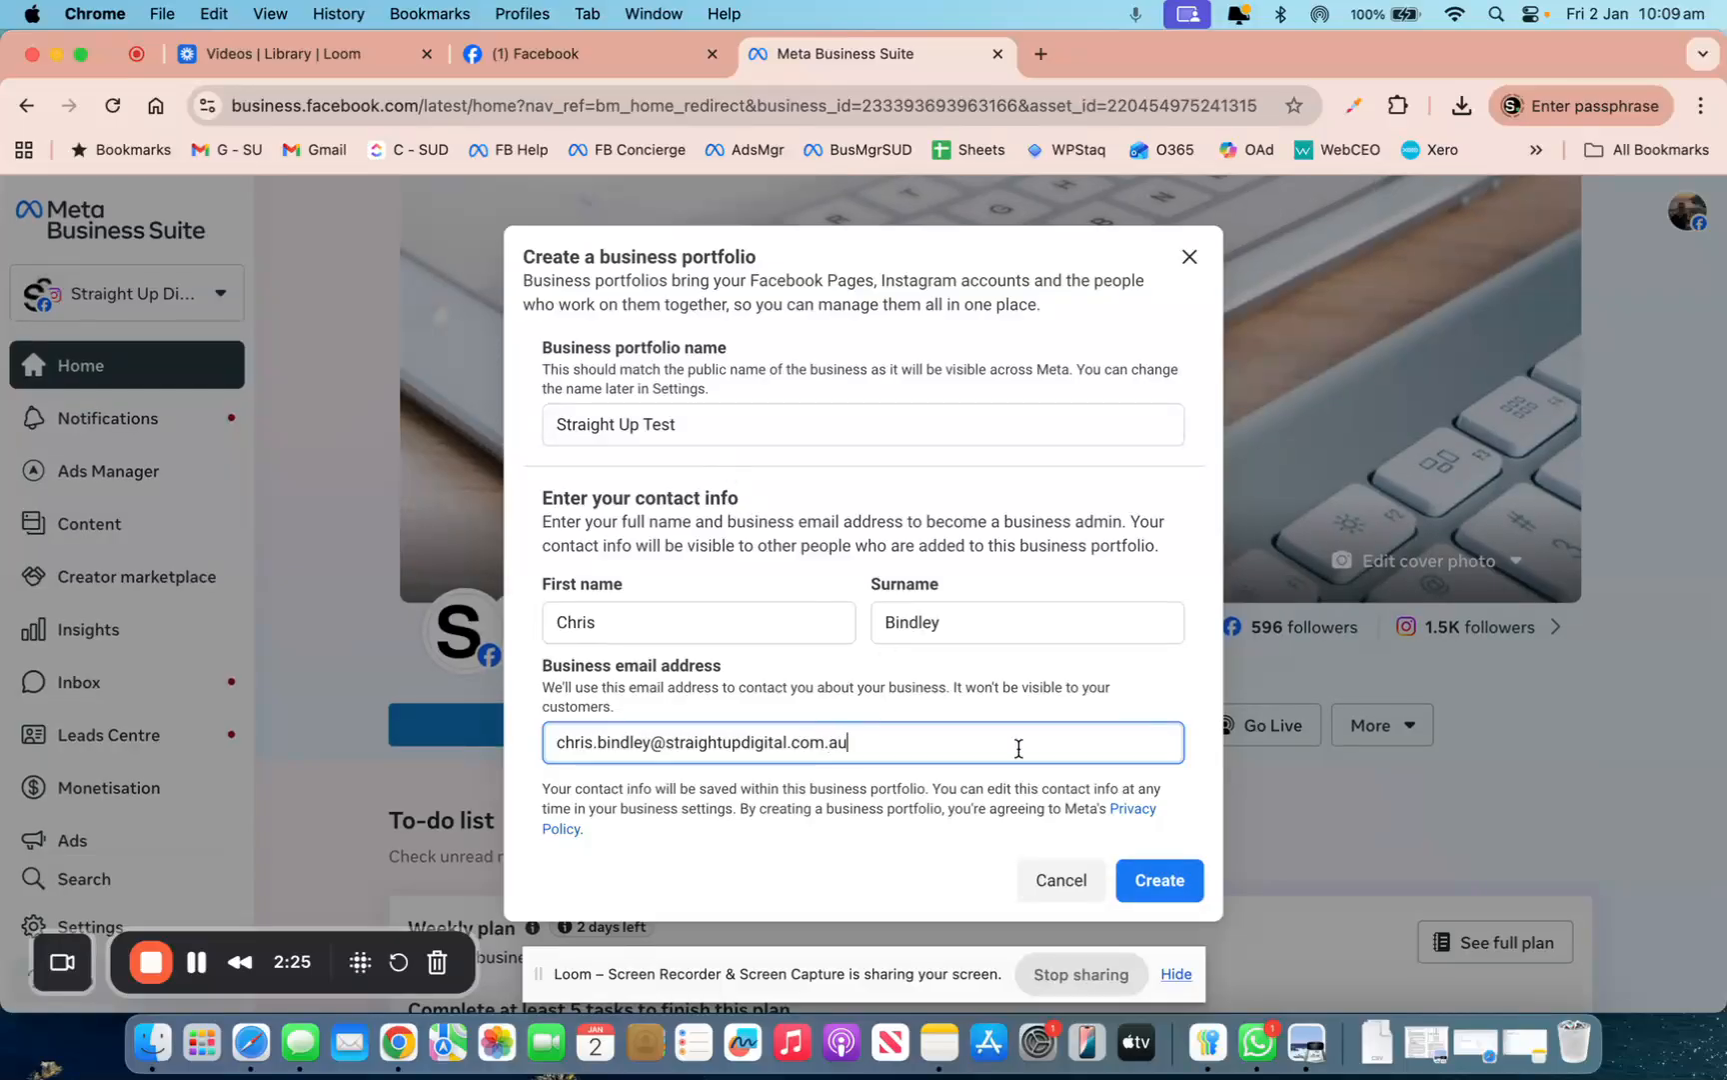
{"action": "left_click", "coordinate": [1168, 892]}
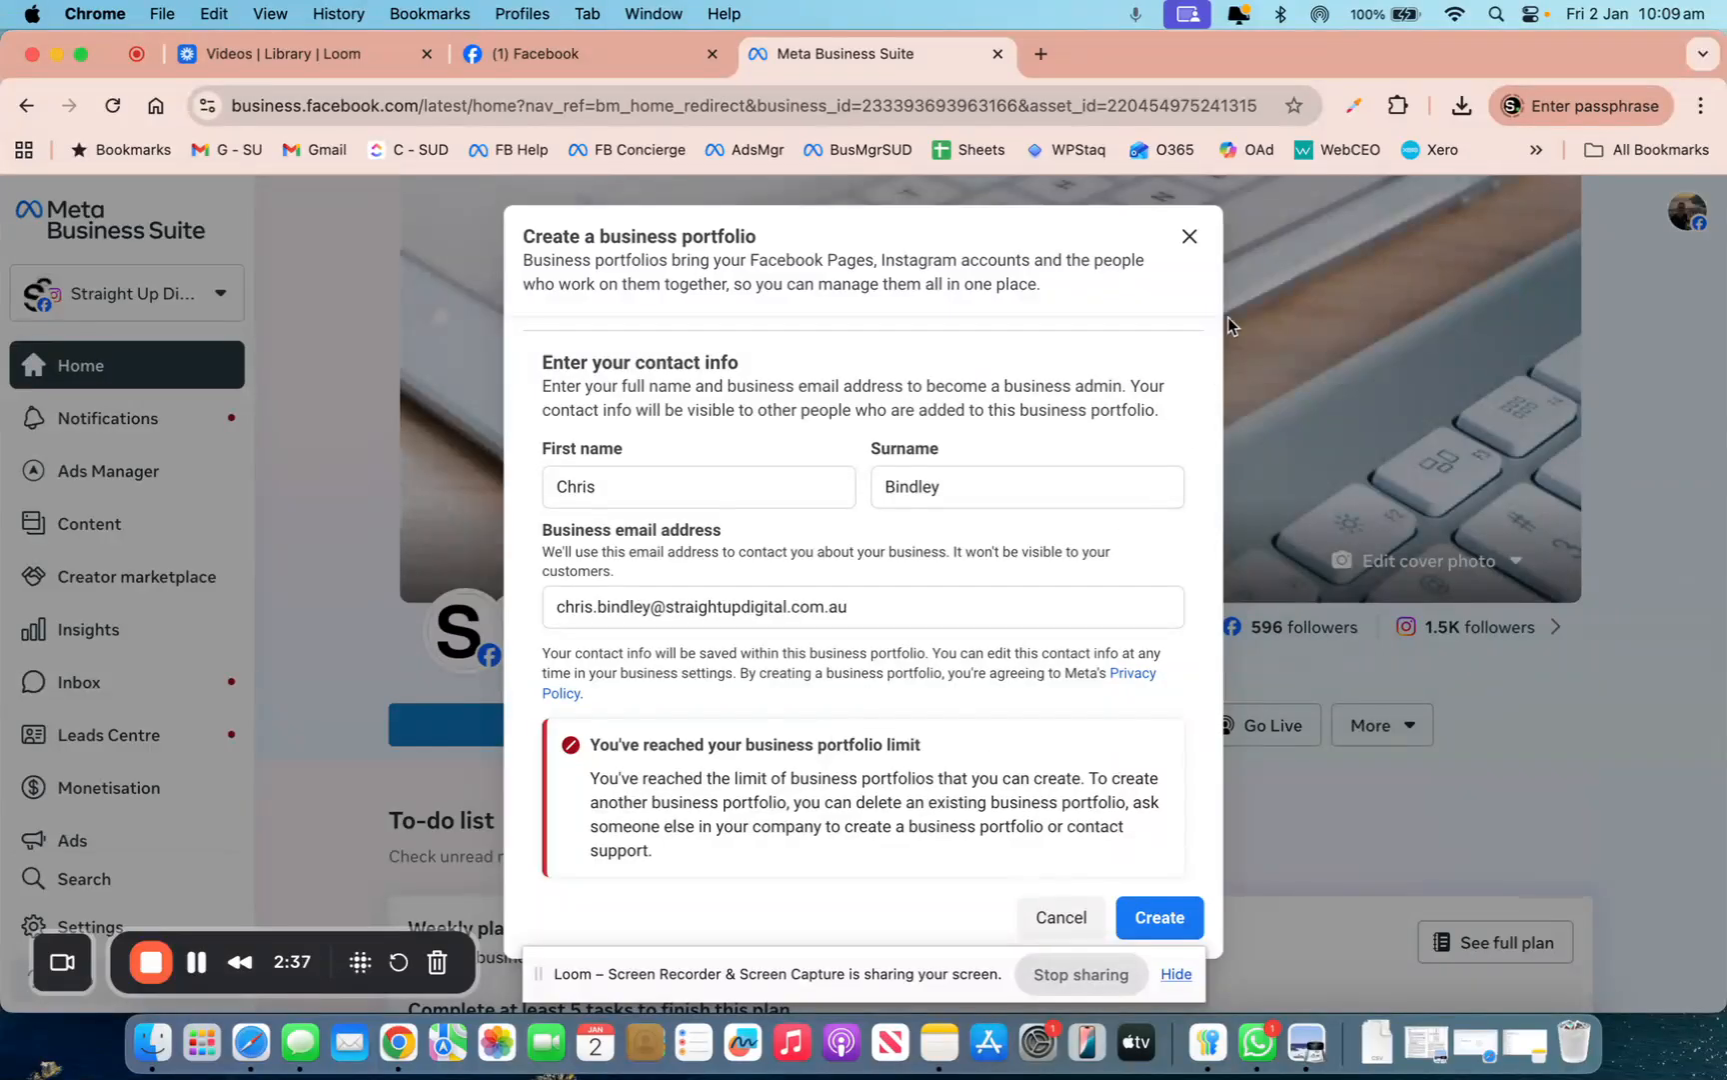
{"action": "left_click", "coordinate": [1190, 237]}
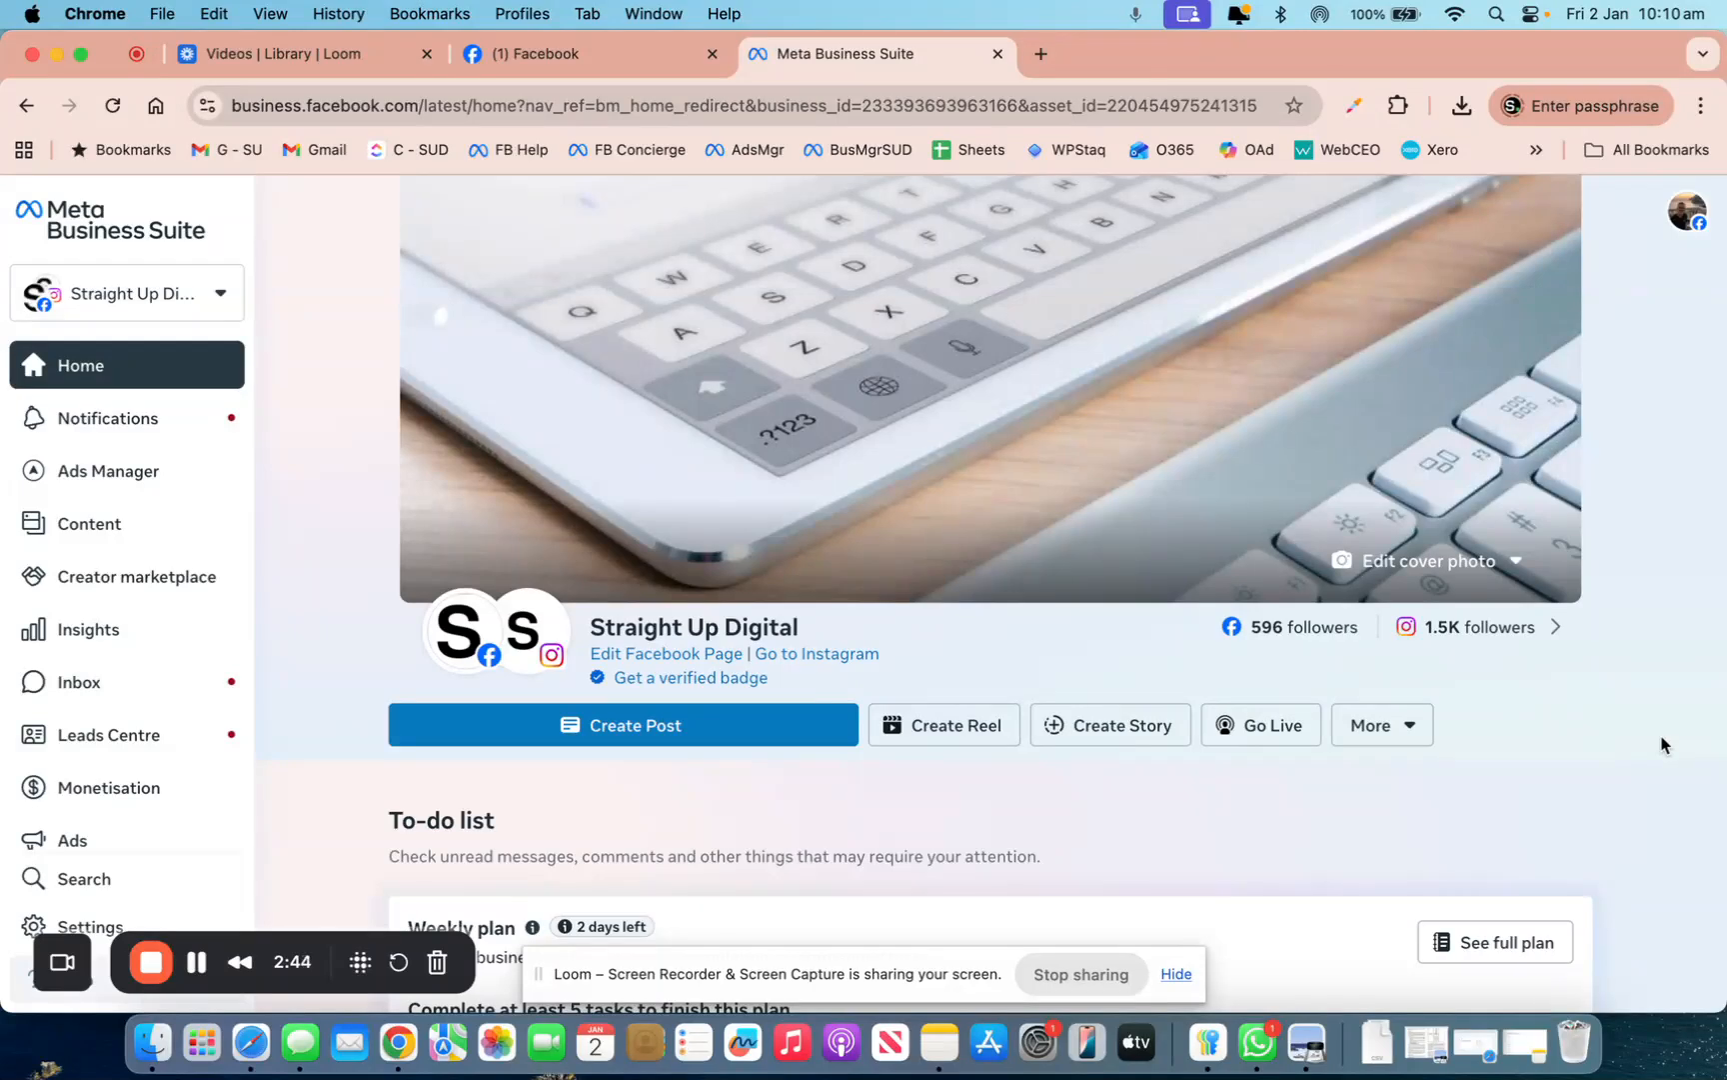
Scroll down the Home page to the To-do list, then open Settings from the sidebar
{"action": "scroll", "coordinate": [1582, 705], "scroll_direction": "down", "scroll_amount": 1}
{"action": "scroll", "coordinate": [1581, 704], "scroll_direction": "up", "scroll_amount": 1}
{"action": "scroll", "coordinate": [458, 568], "scroll_direction": "down", "scroll_amount": 5}
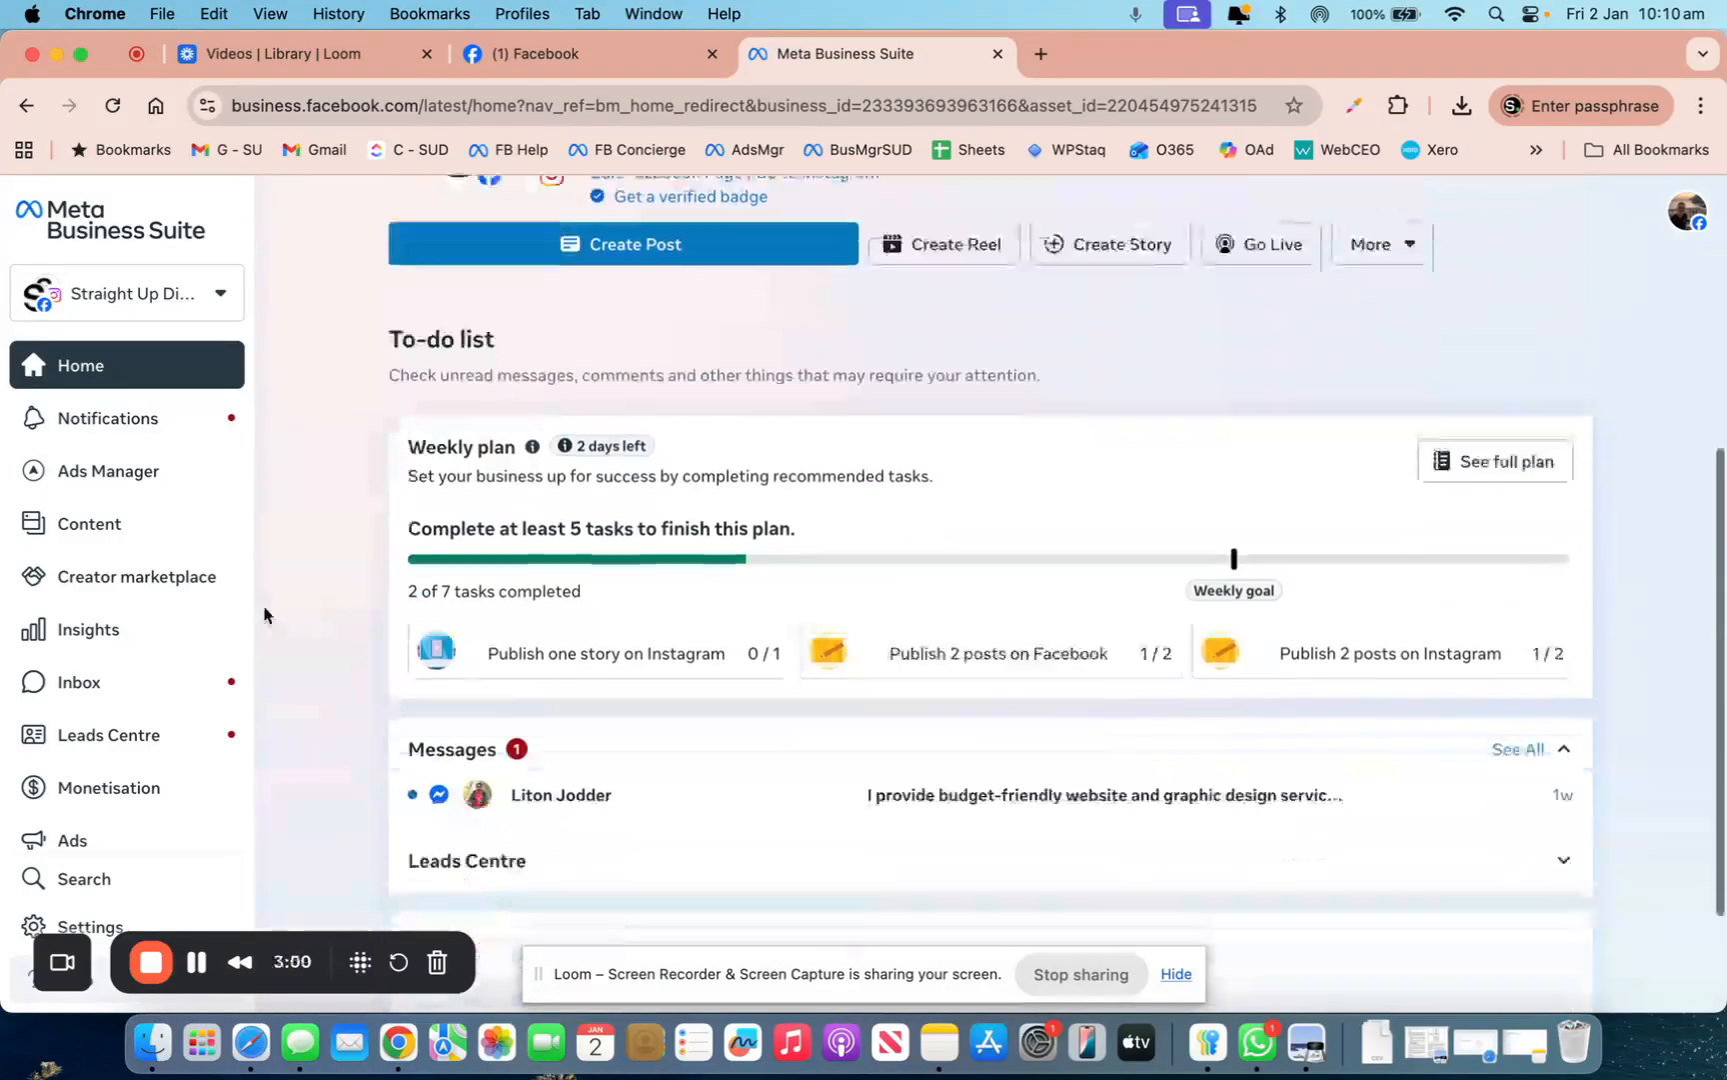
{"action": "scroll", "coordinate": [177, 644], "scroll_direction": "down", "scroll_amount": 2}
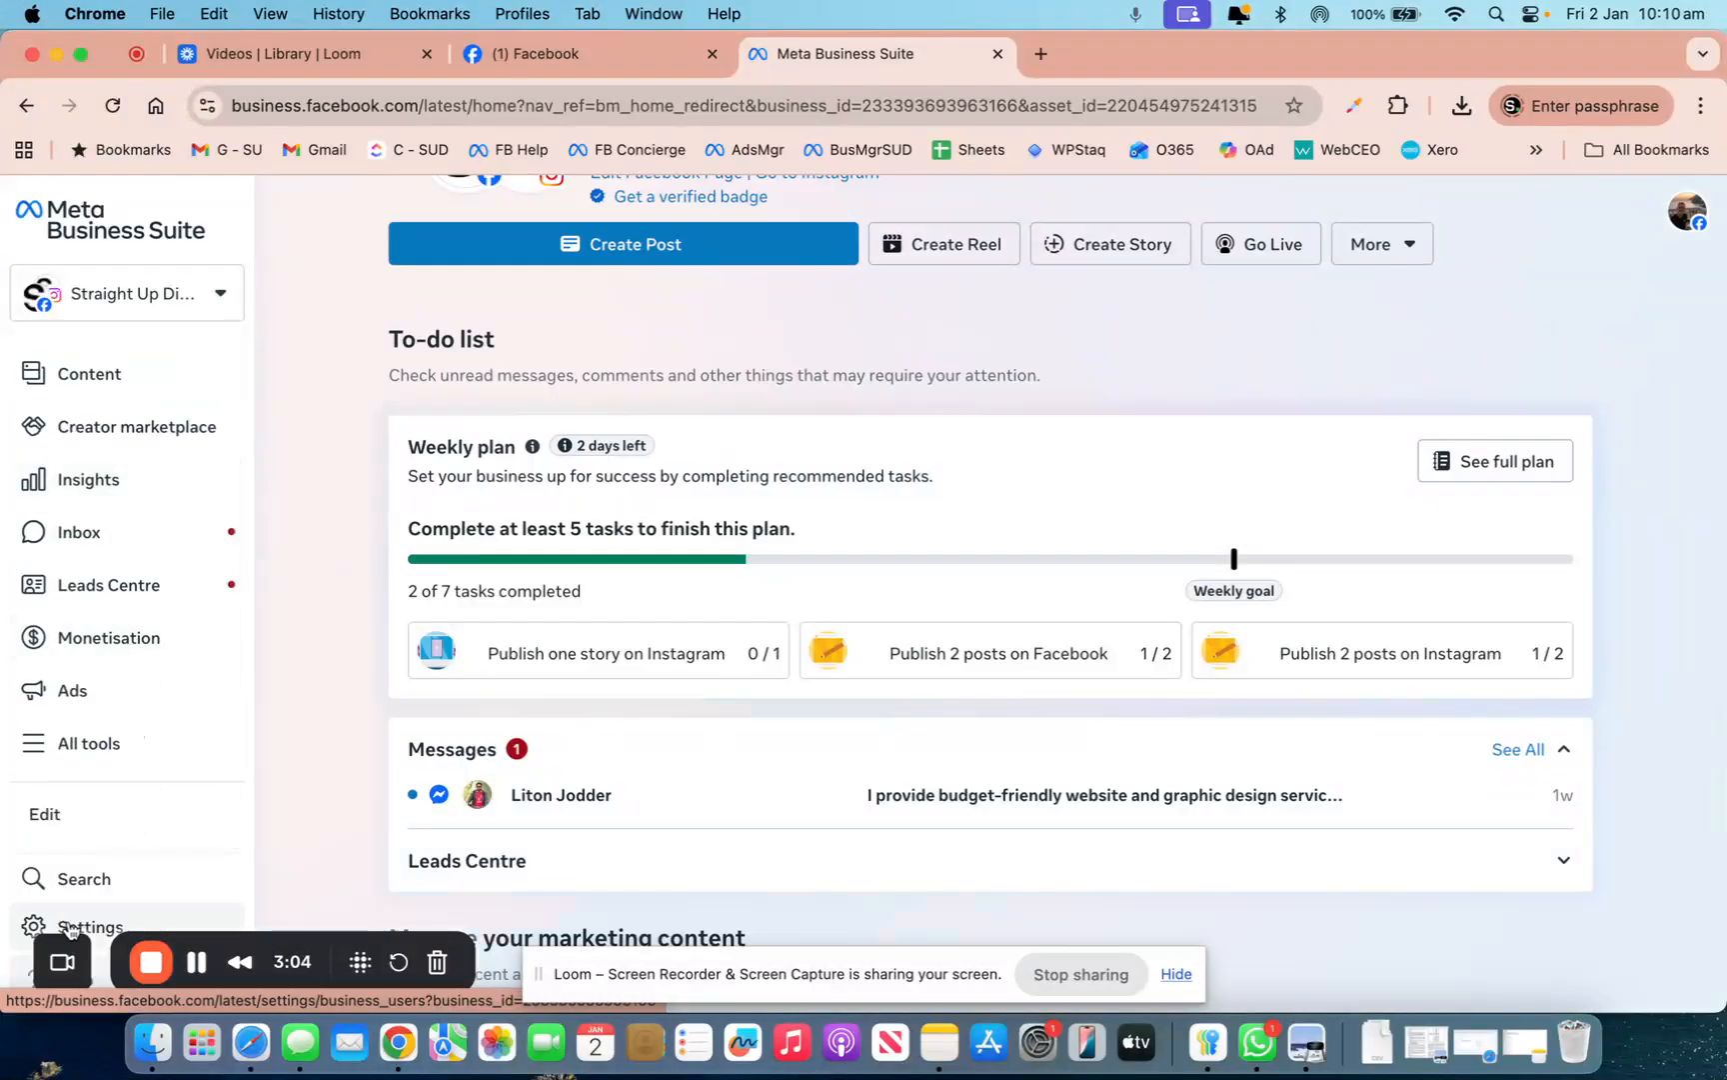
{"action": "left_click", "coordinate": [60, 928]}
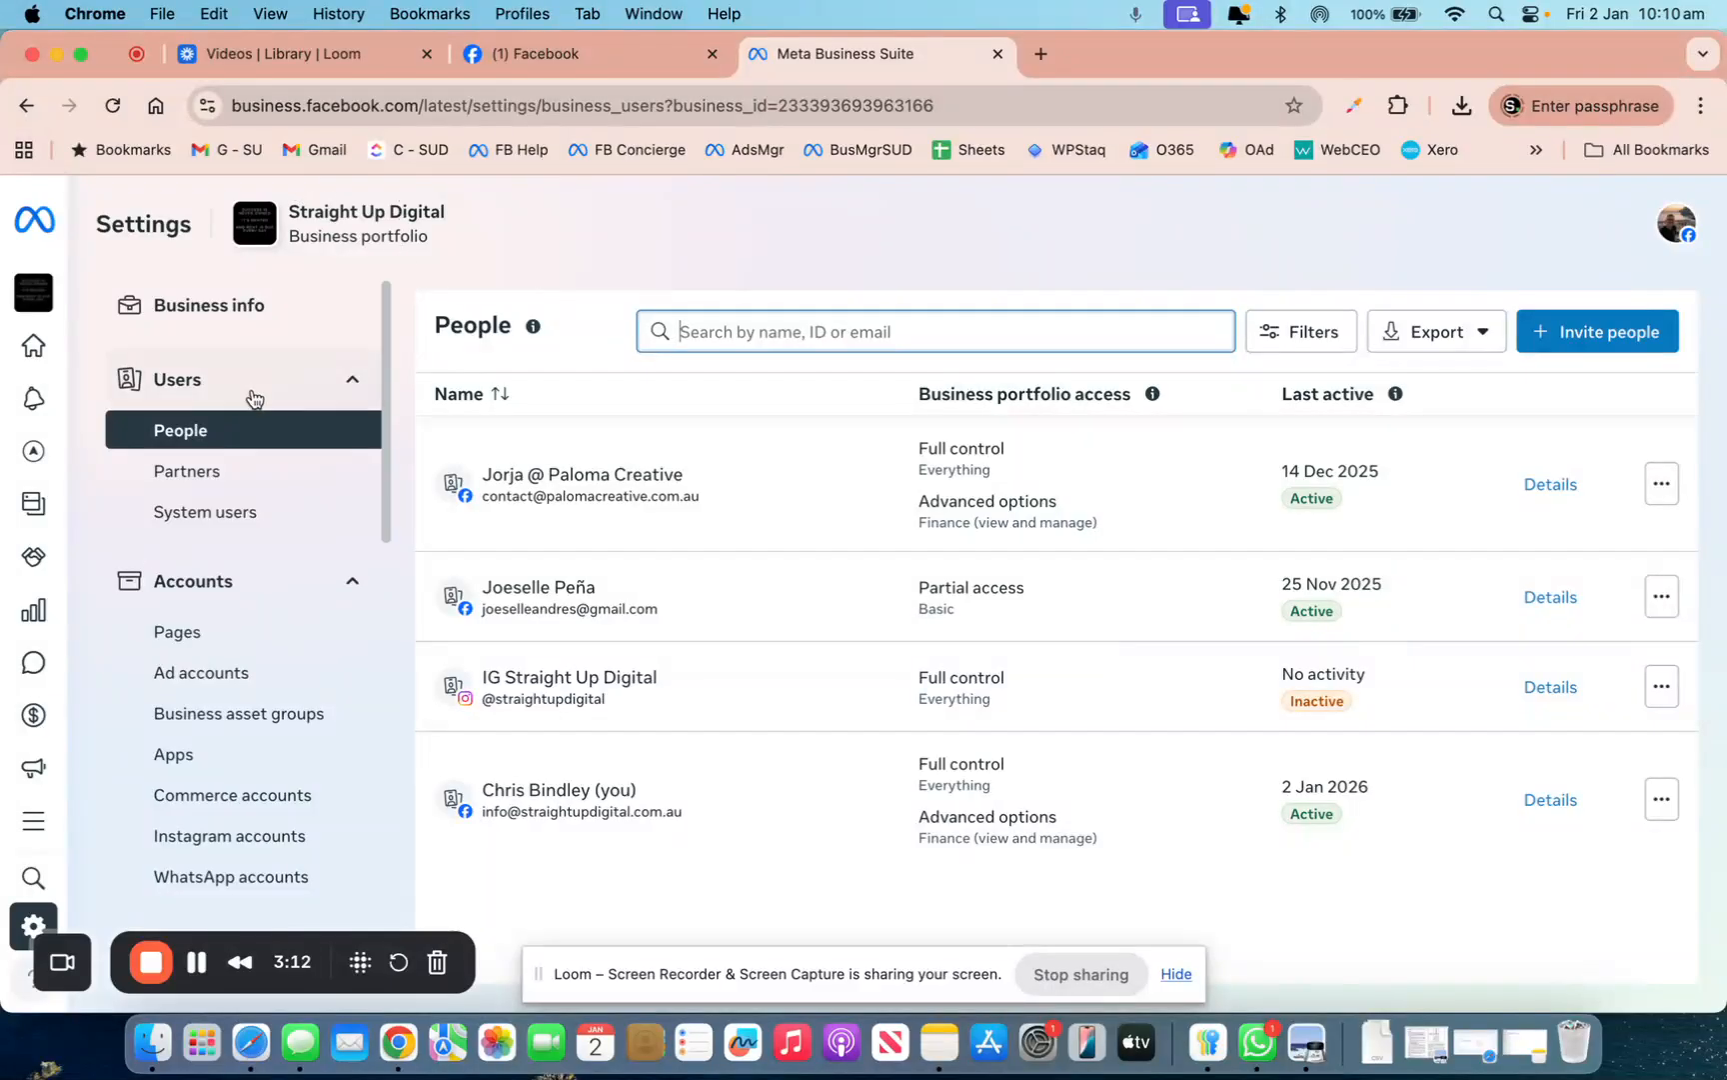
Scroll through the People settings list, then switch to the Facebook tab
{"action": "scroll", "coordinate": [190, 814], "scroll_direction": "down", "scroll_amount": 2}
{"action": "scroll", "coordinate": [195, 815], "scroll_direction": "up", "scroll_amount": 2}
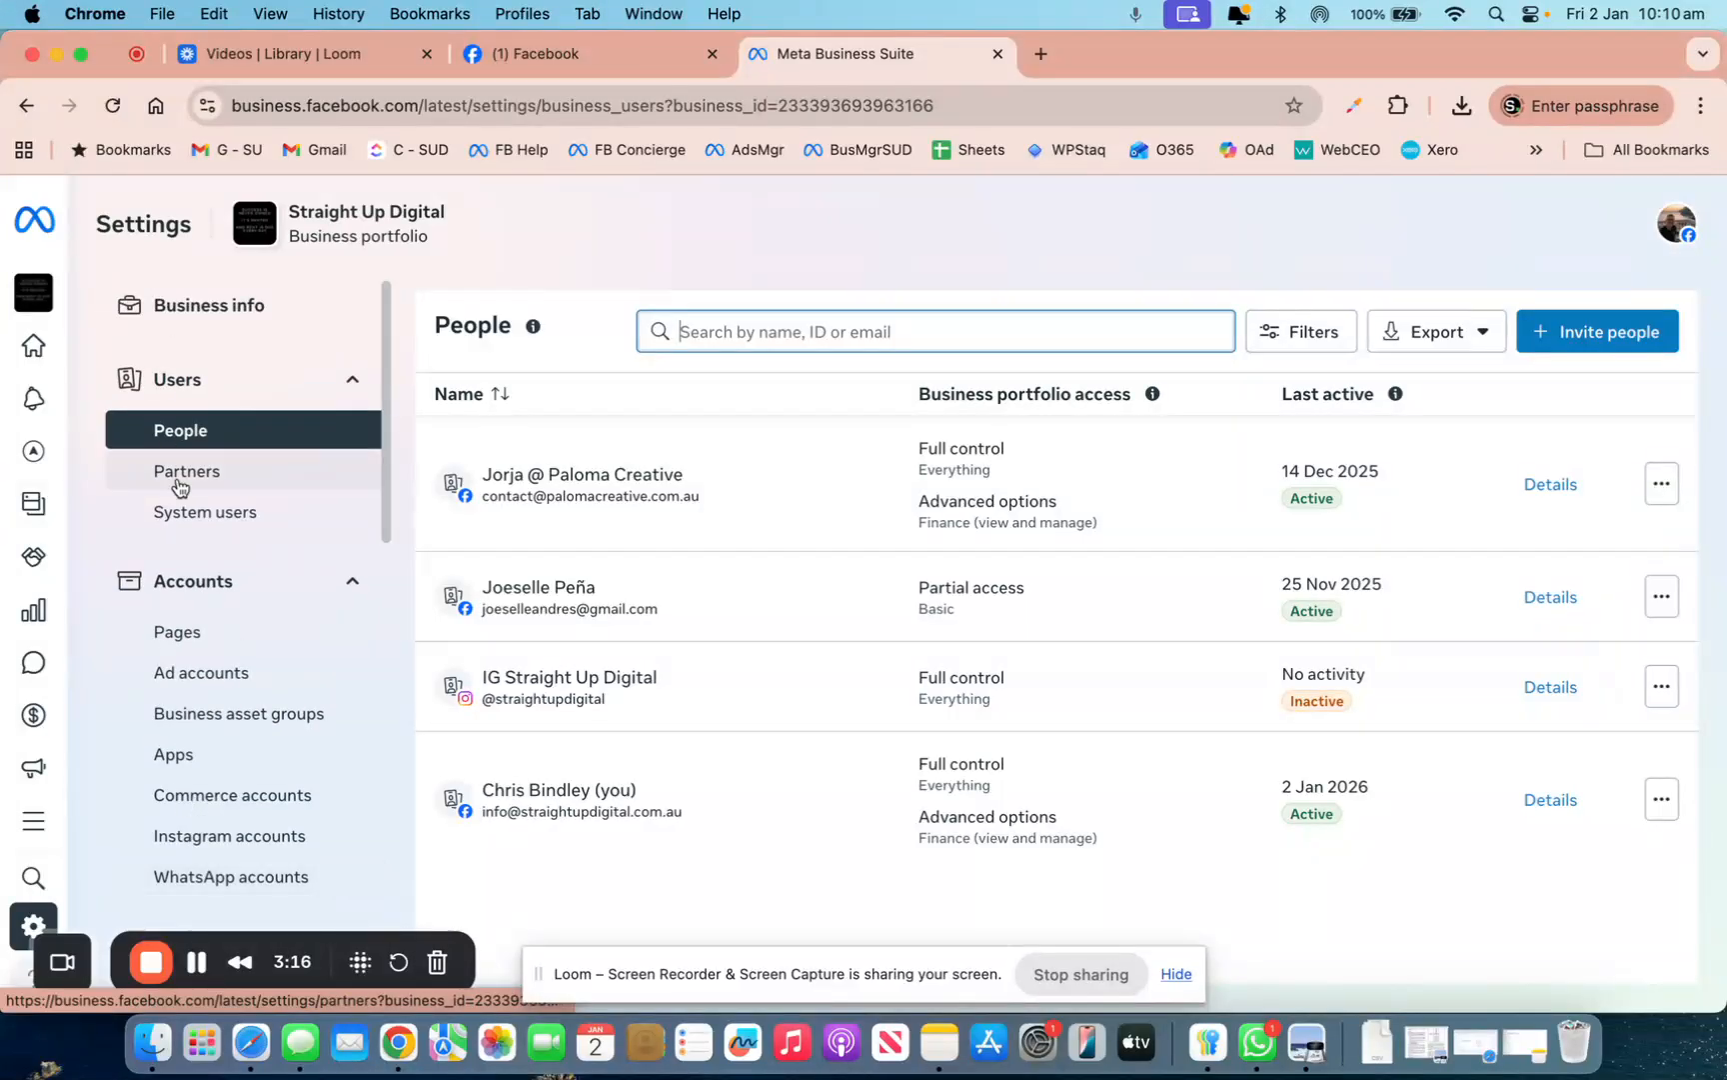
{"action": "scroll", "coordinate": [183, 499], "scroll_direction": "down", "scroll_amount": 3}
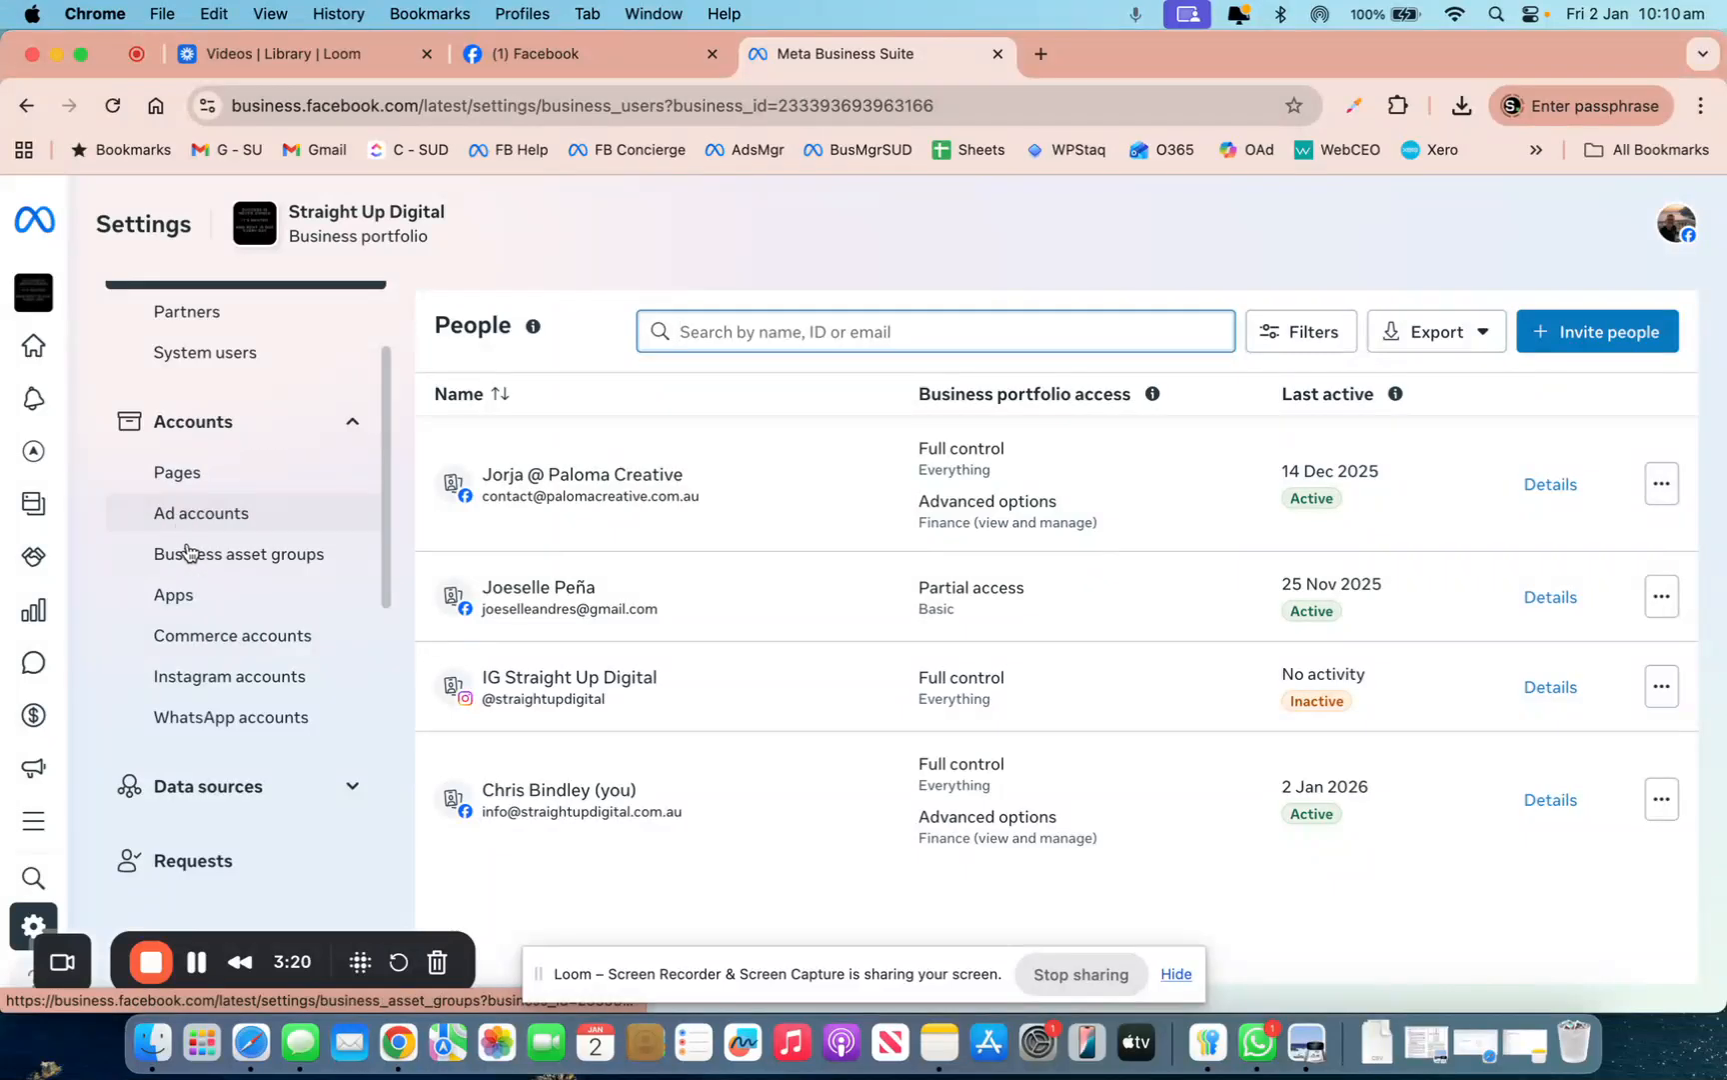
{"action": "scroll", "coordinate": [193, 680], "scroll_direction": "down", "scroll_amount": 3}
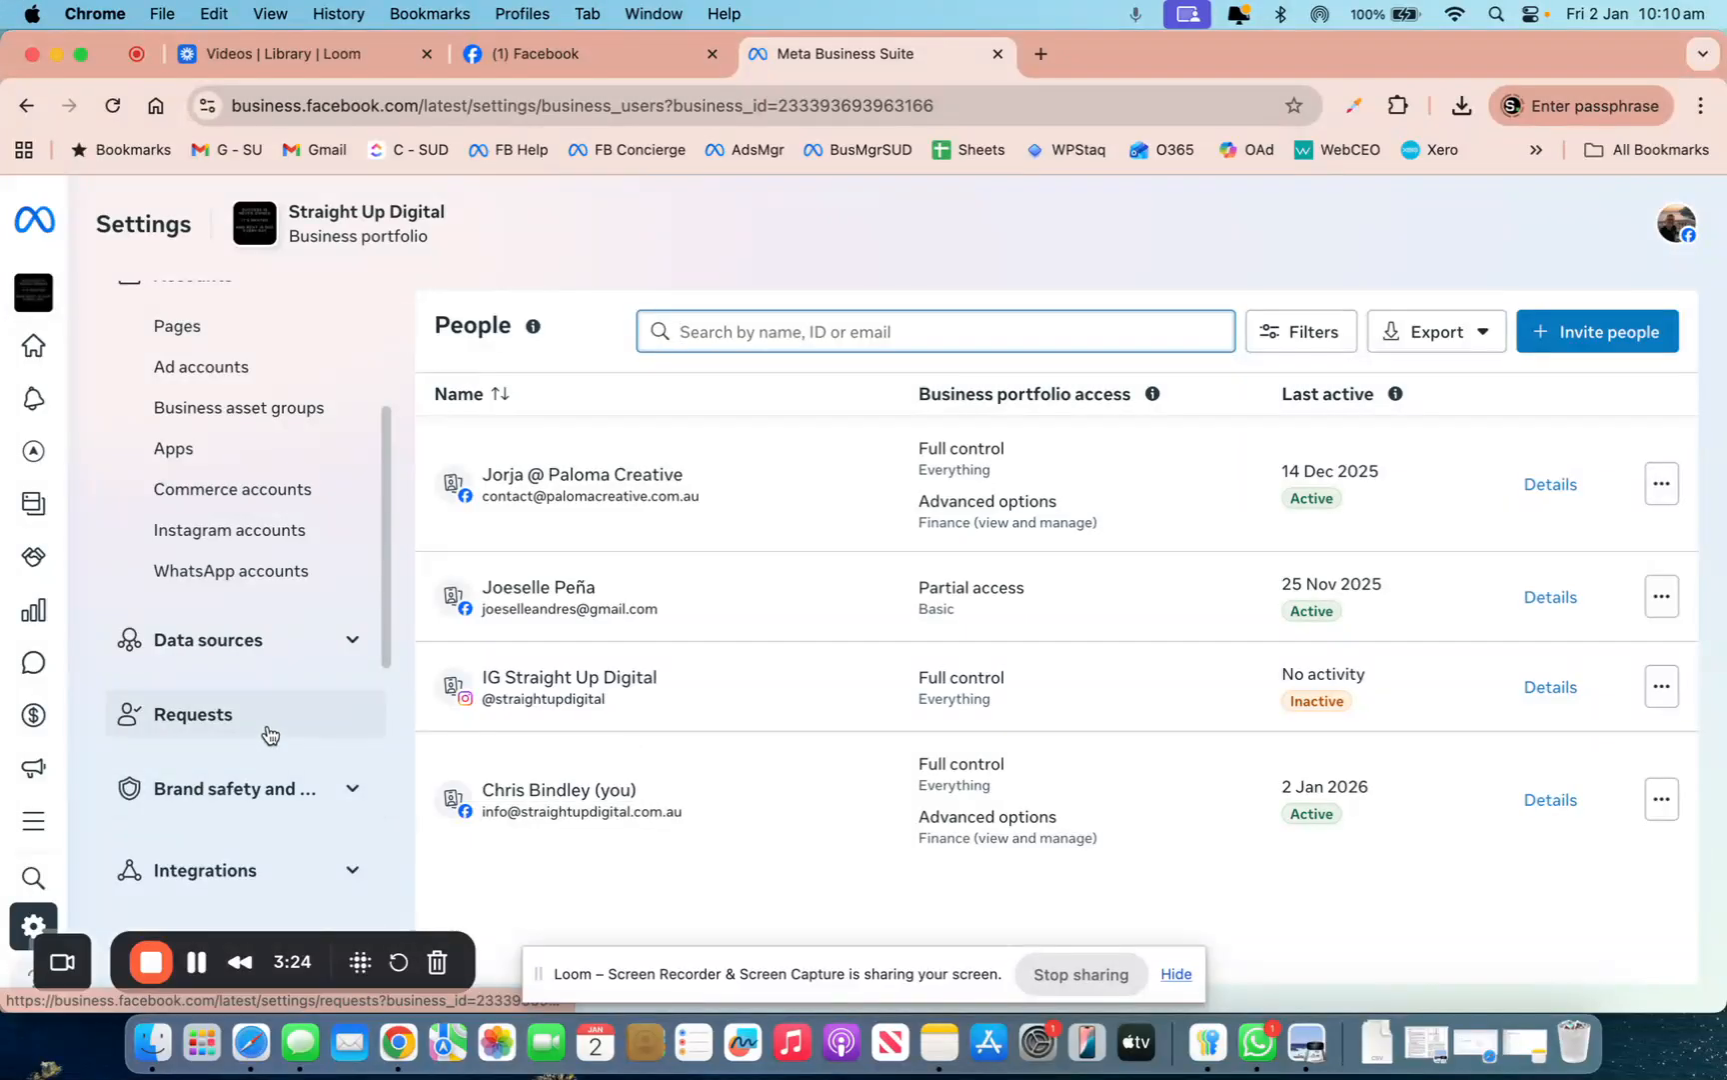
{"action": "scroll", "coordinate": [268, 736], "scroll_direction": "up", "scroll_amount": 5}
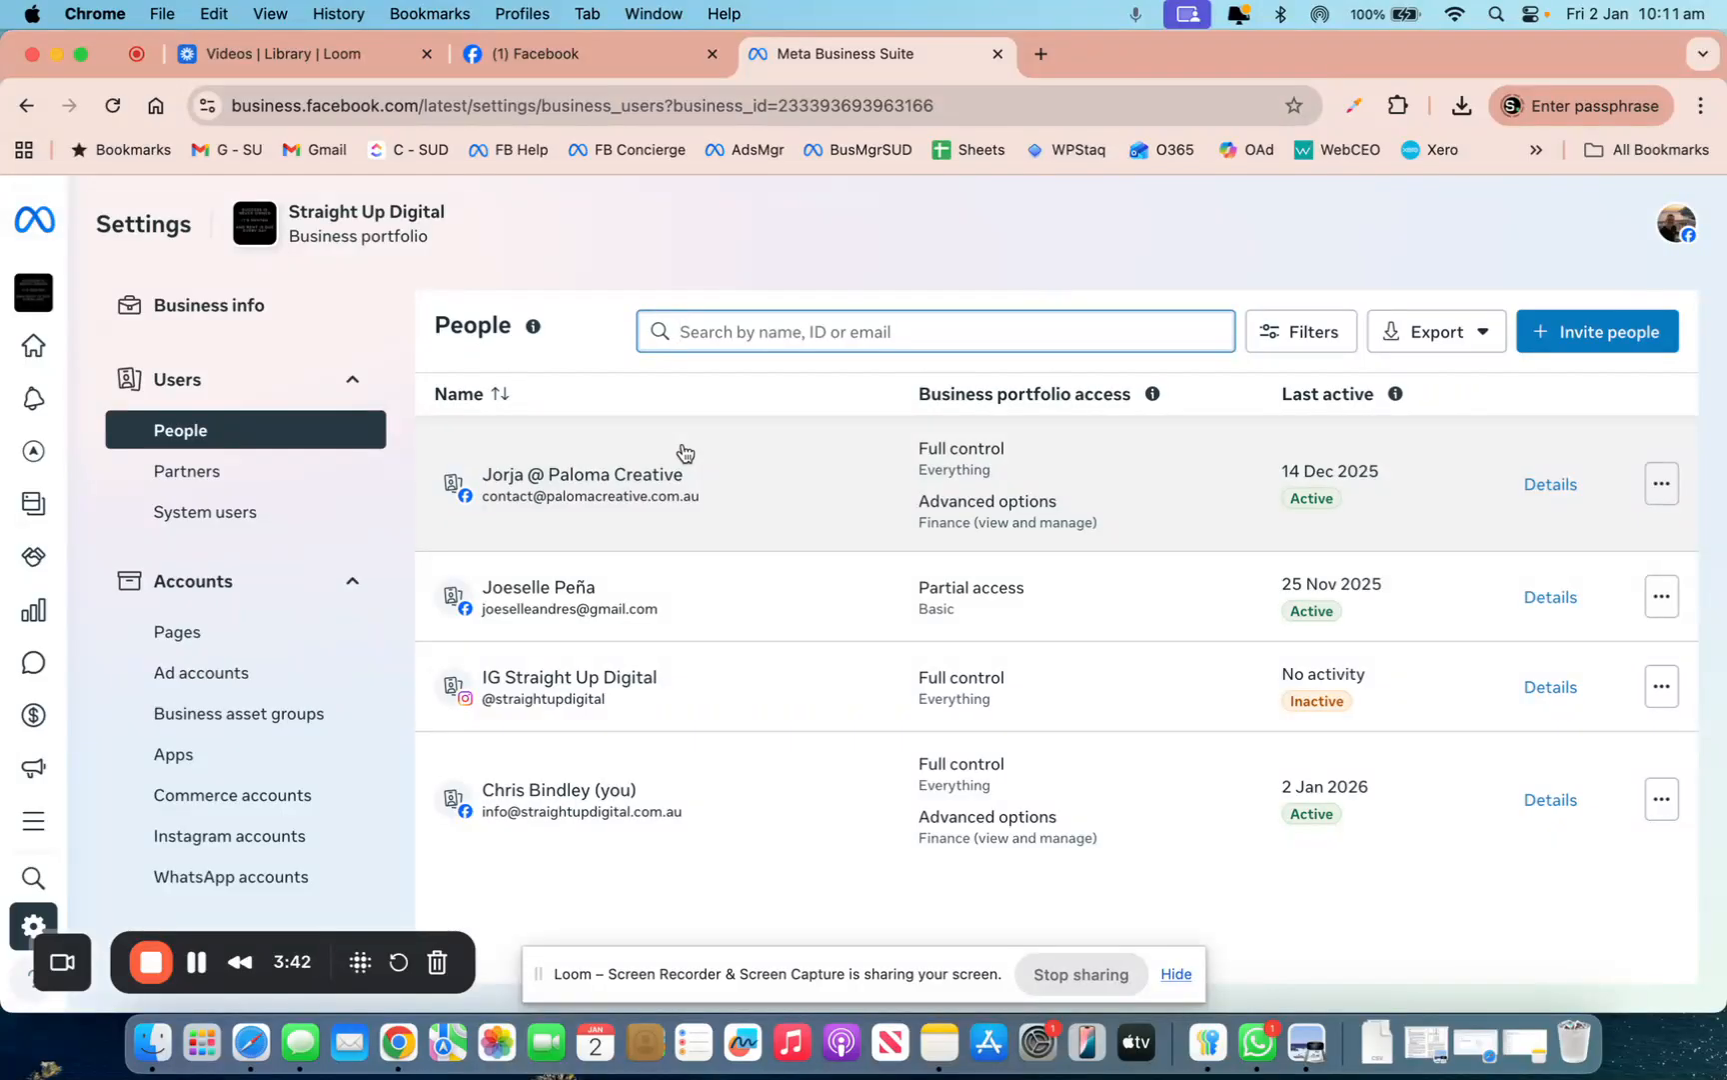
{"action": "left_click", "coordinate": [600, 53]}
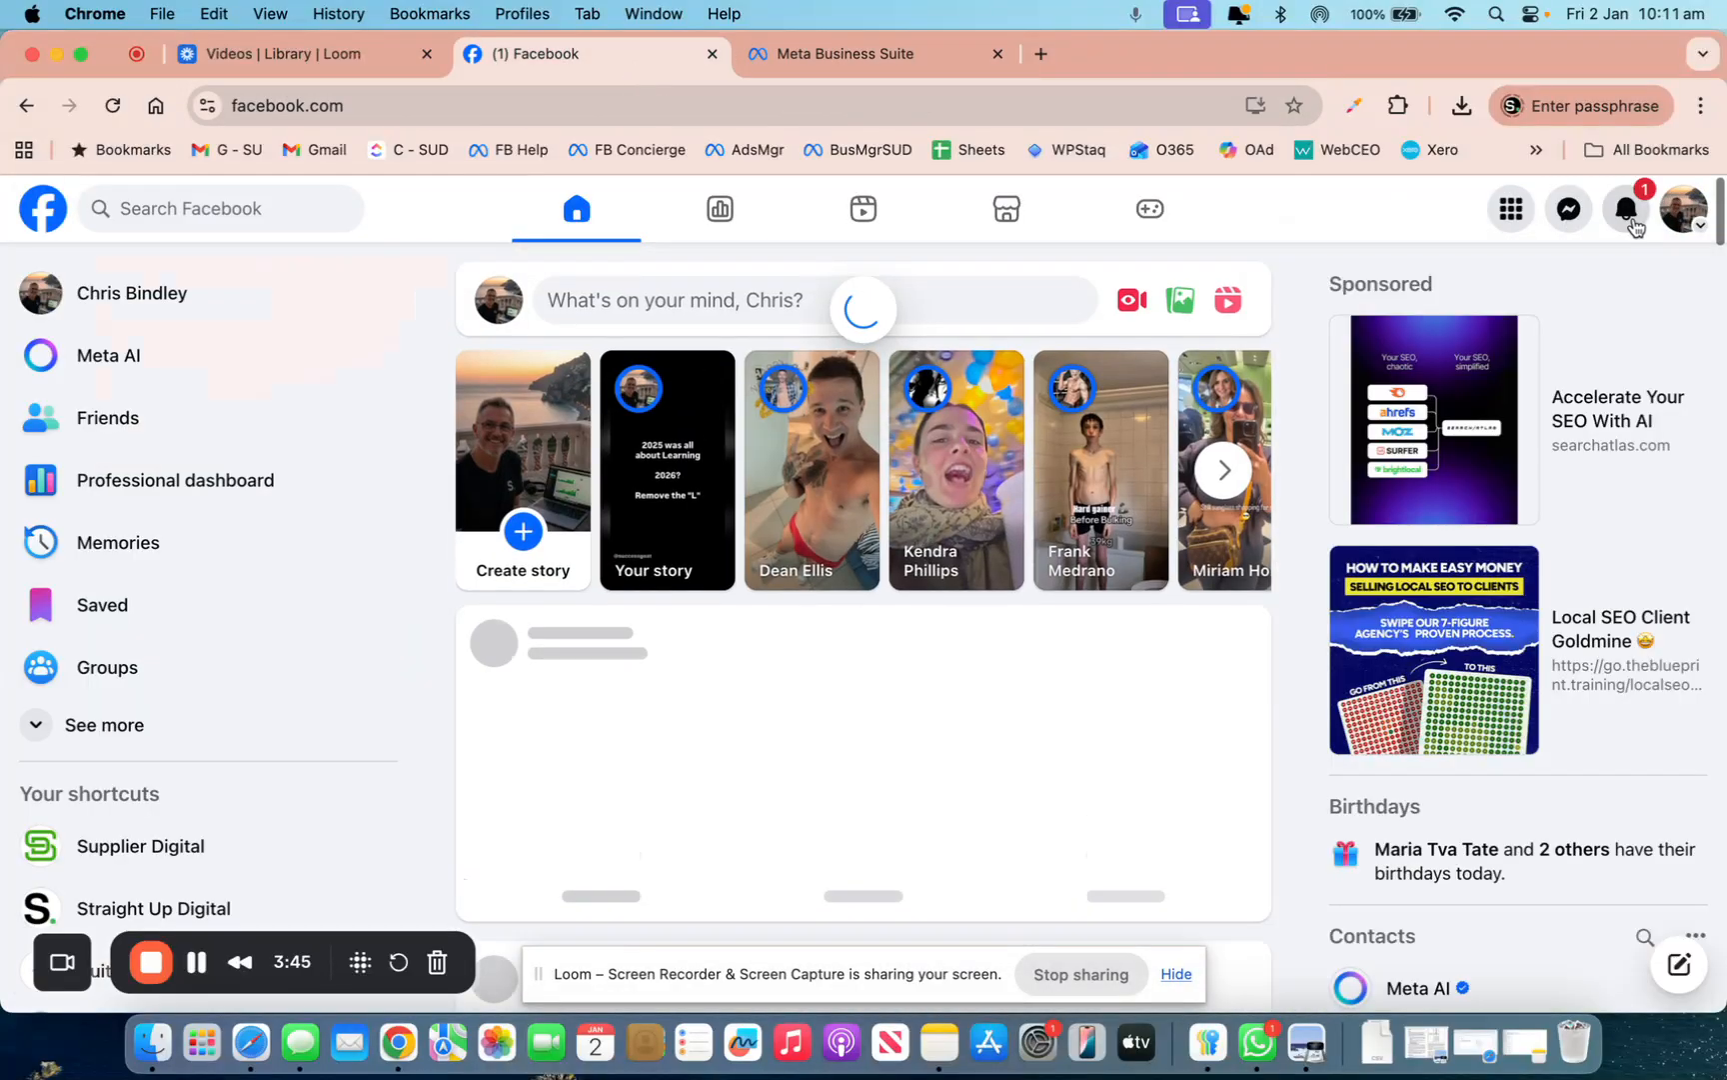
Check the Facebook notifications, then return to the Meta Business Suite People settings tab
{"action": "left_click", "coordinate": [1626, 208]}
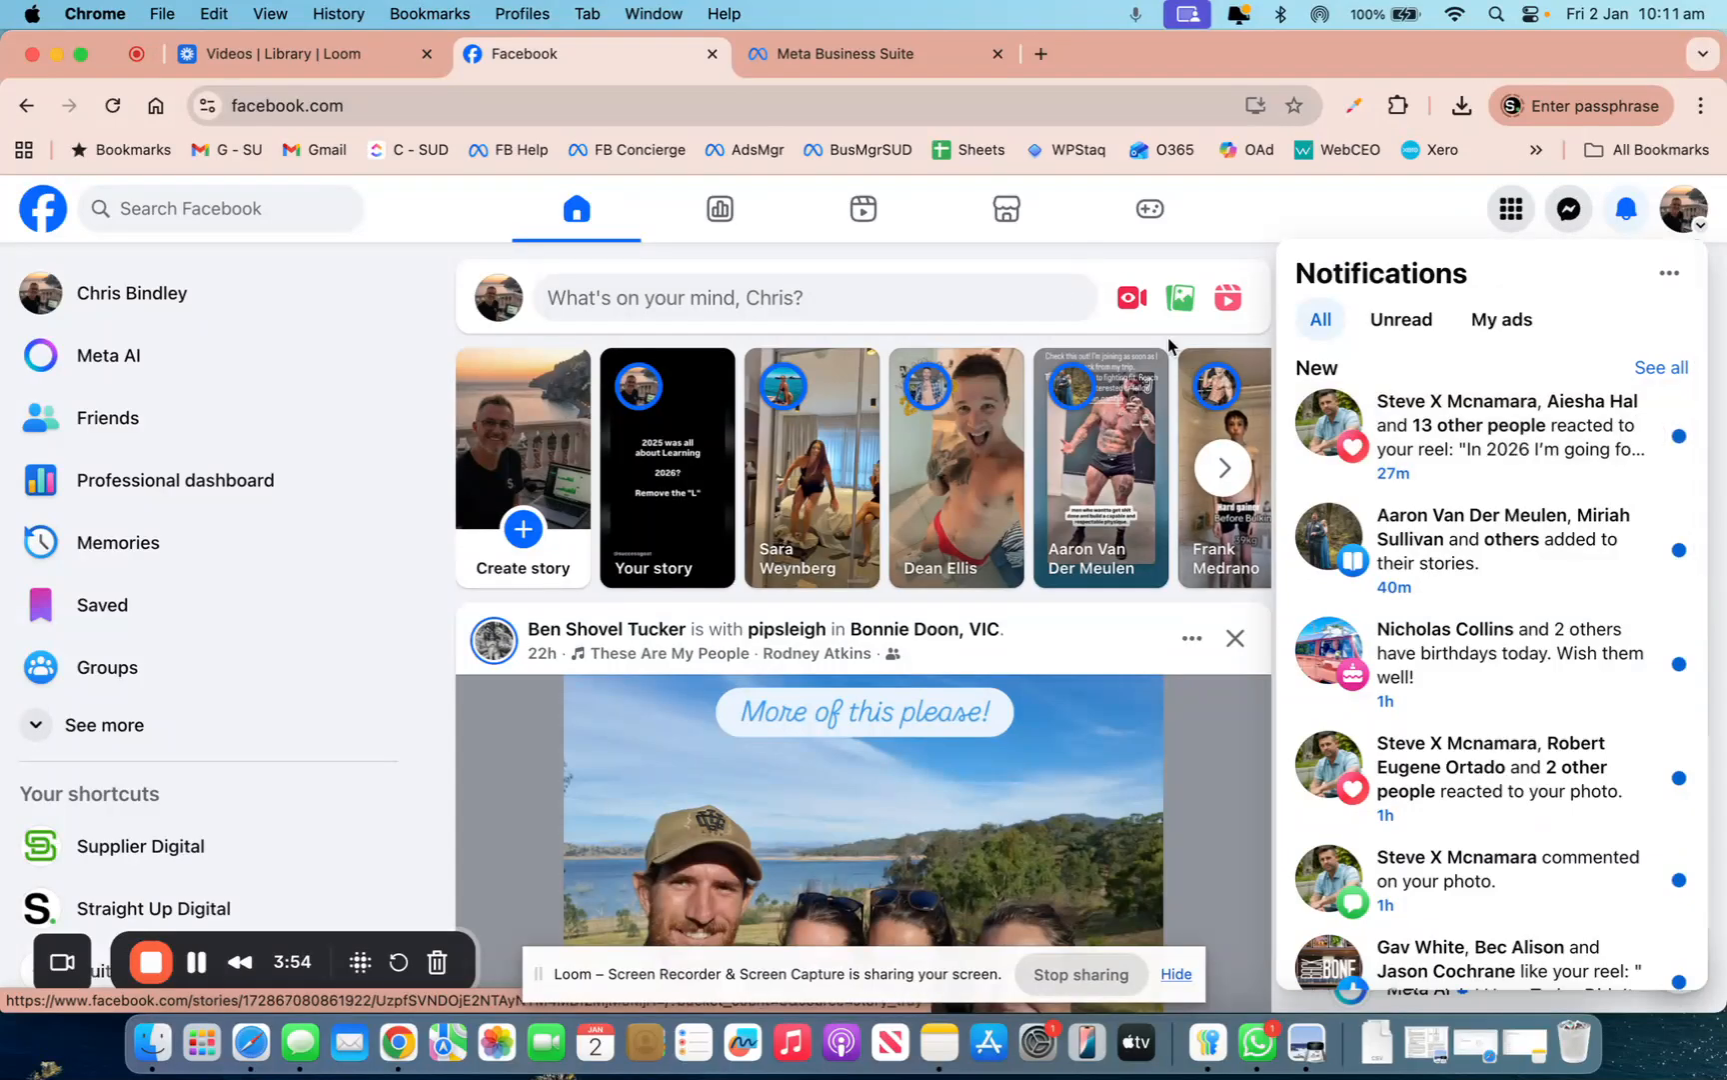
{"action": "left_click", "coordinate": [896, 55]}
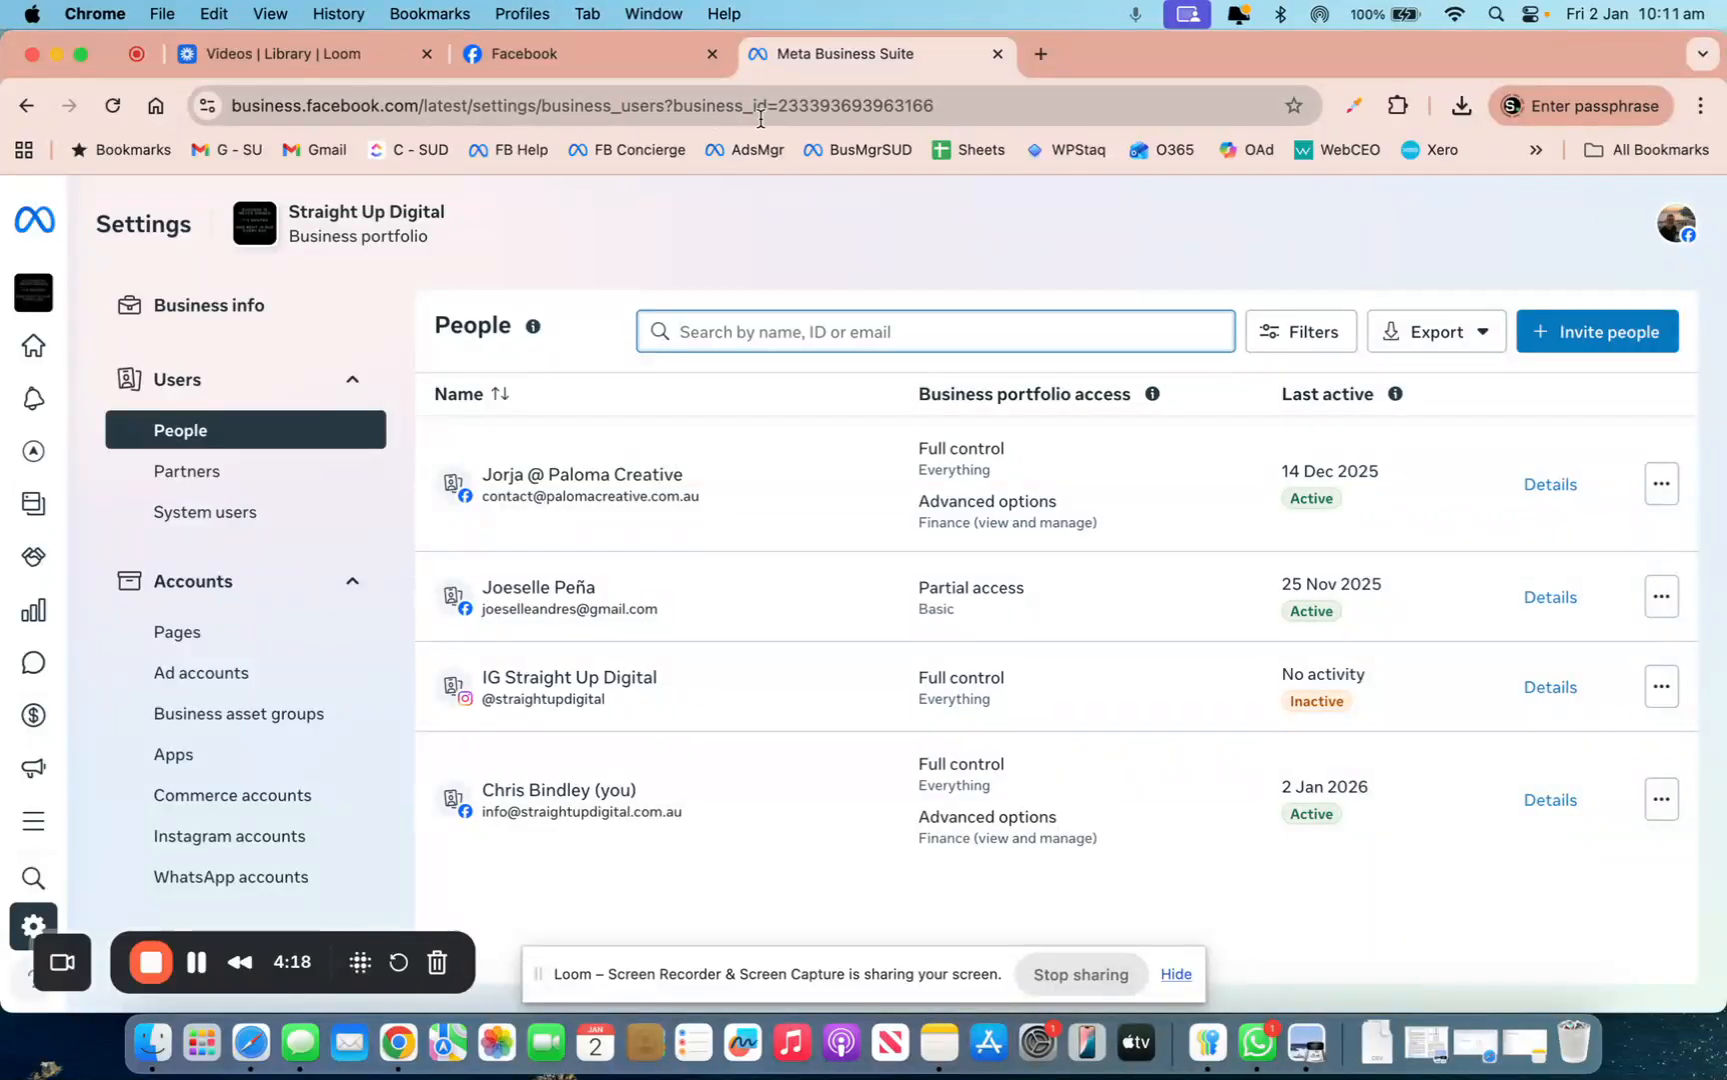
Copy the business_id number from the URL and go to Settings > Users > Partners
{"action": "left_click", "coordinate": [858, 103]}
{"action": "left_click", "coordinate": [858, 103]}
{"action": "double_click", "coordinate": [871, 103]}
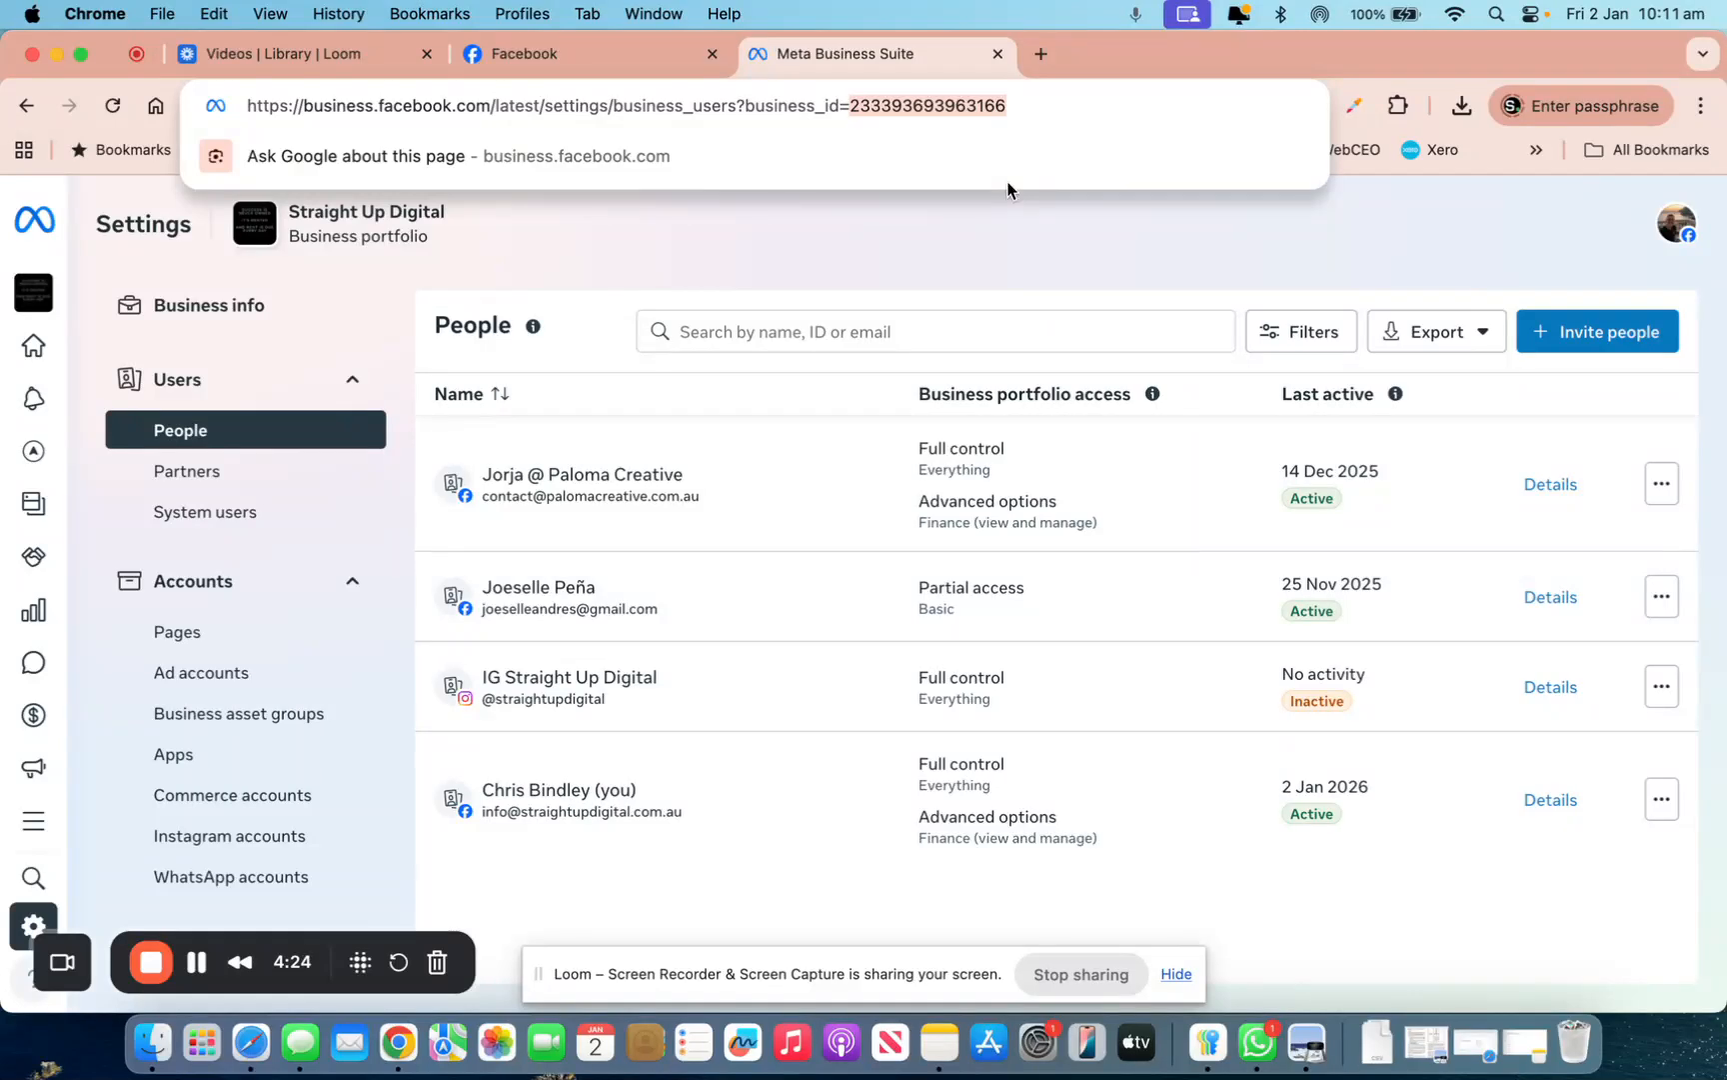
{"action": "right_click", "coordinate": [952, 106]}
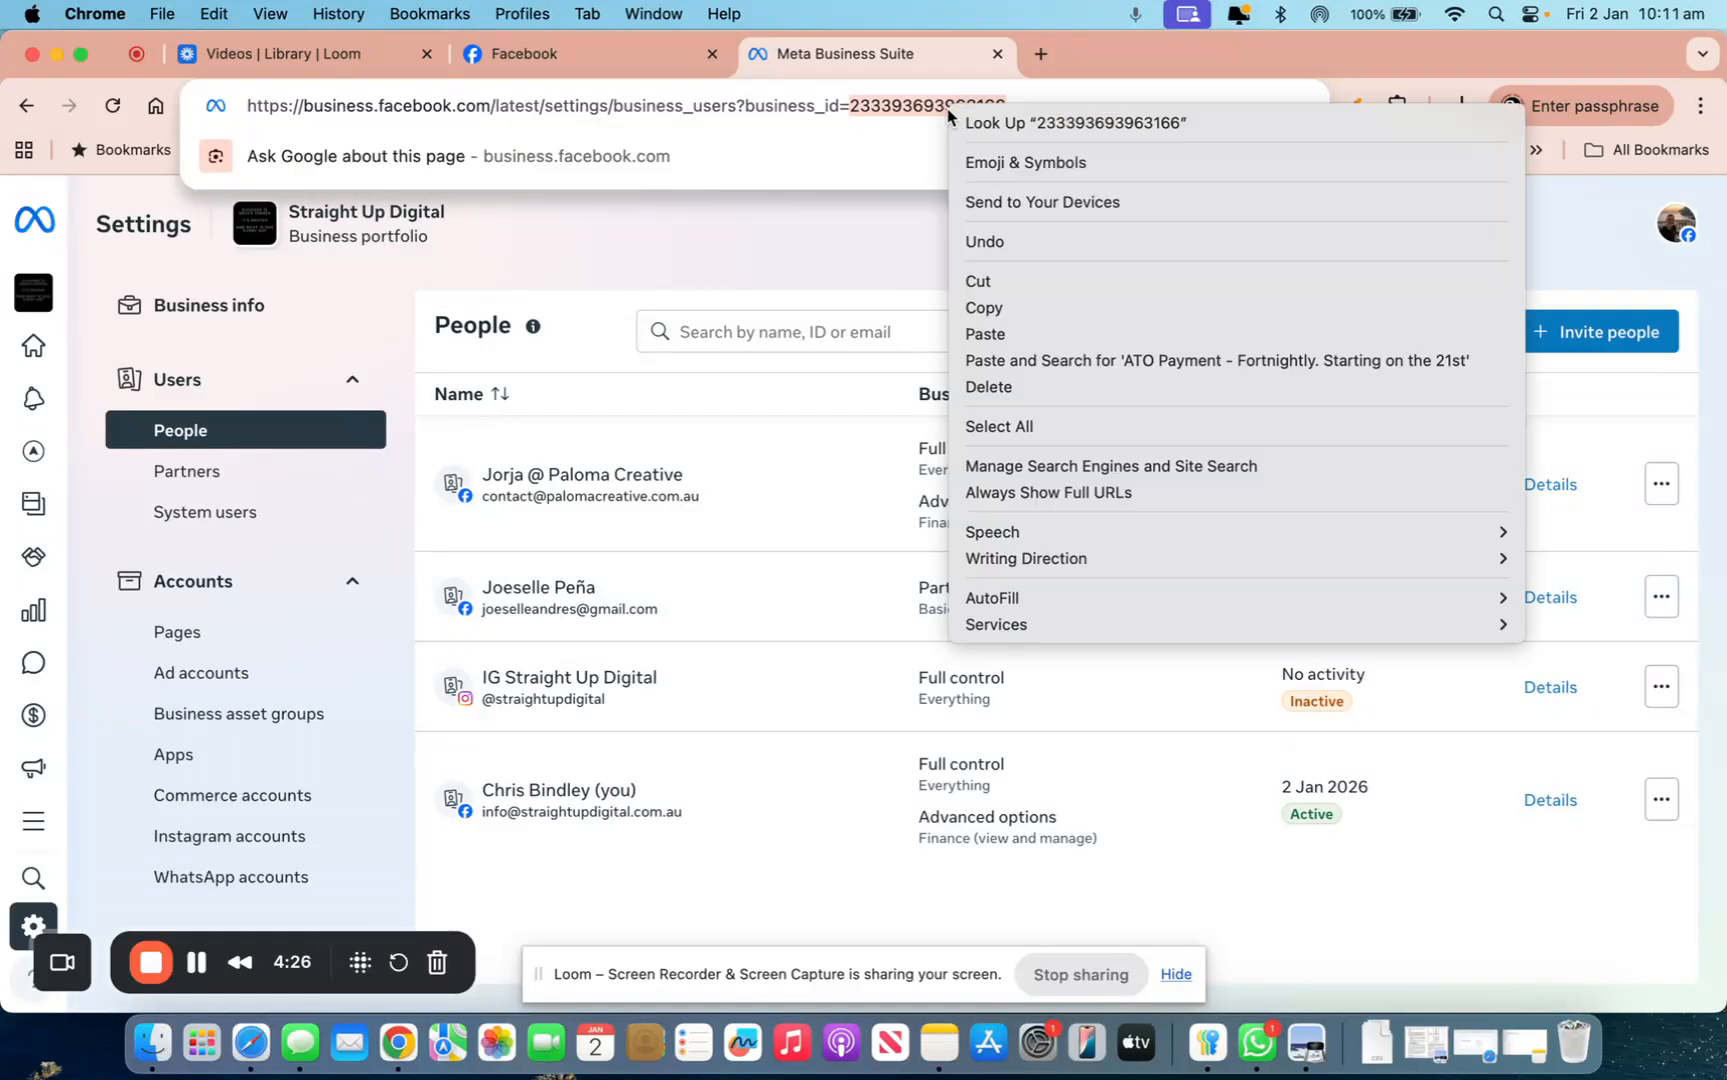
{"action": "left_click", "coordinate": [999, 308]}
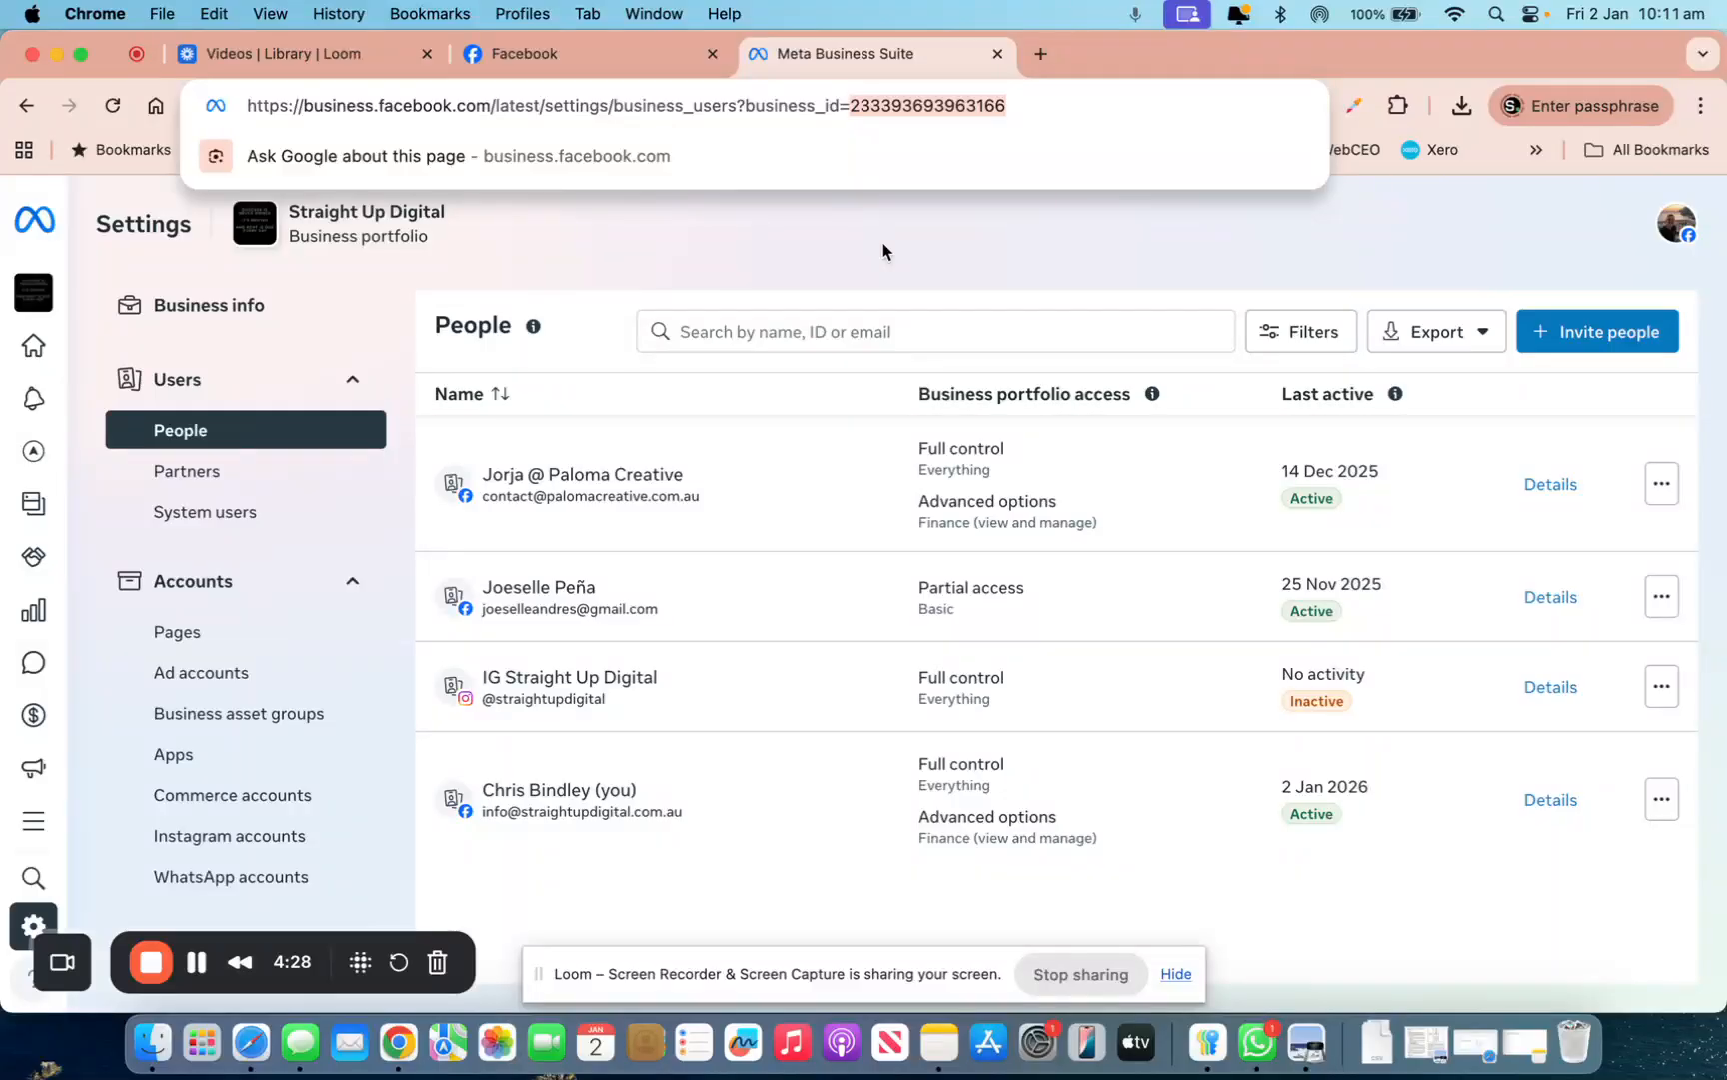
{"action": "left_click", "coordinate": [884, 251]}
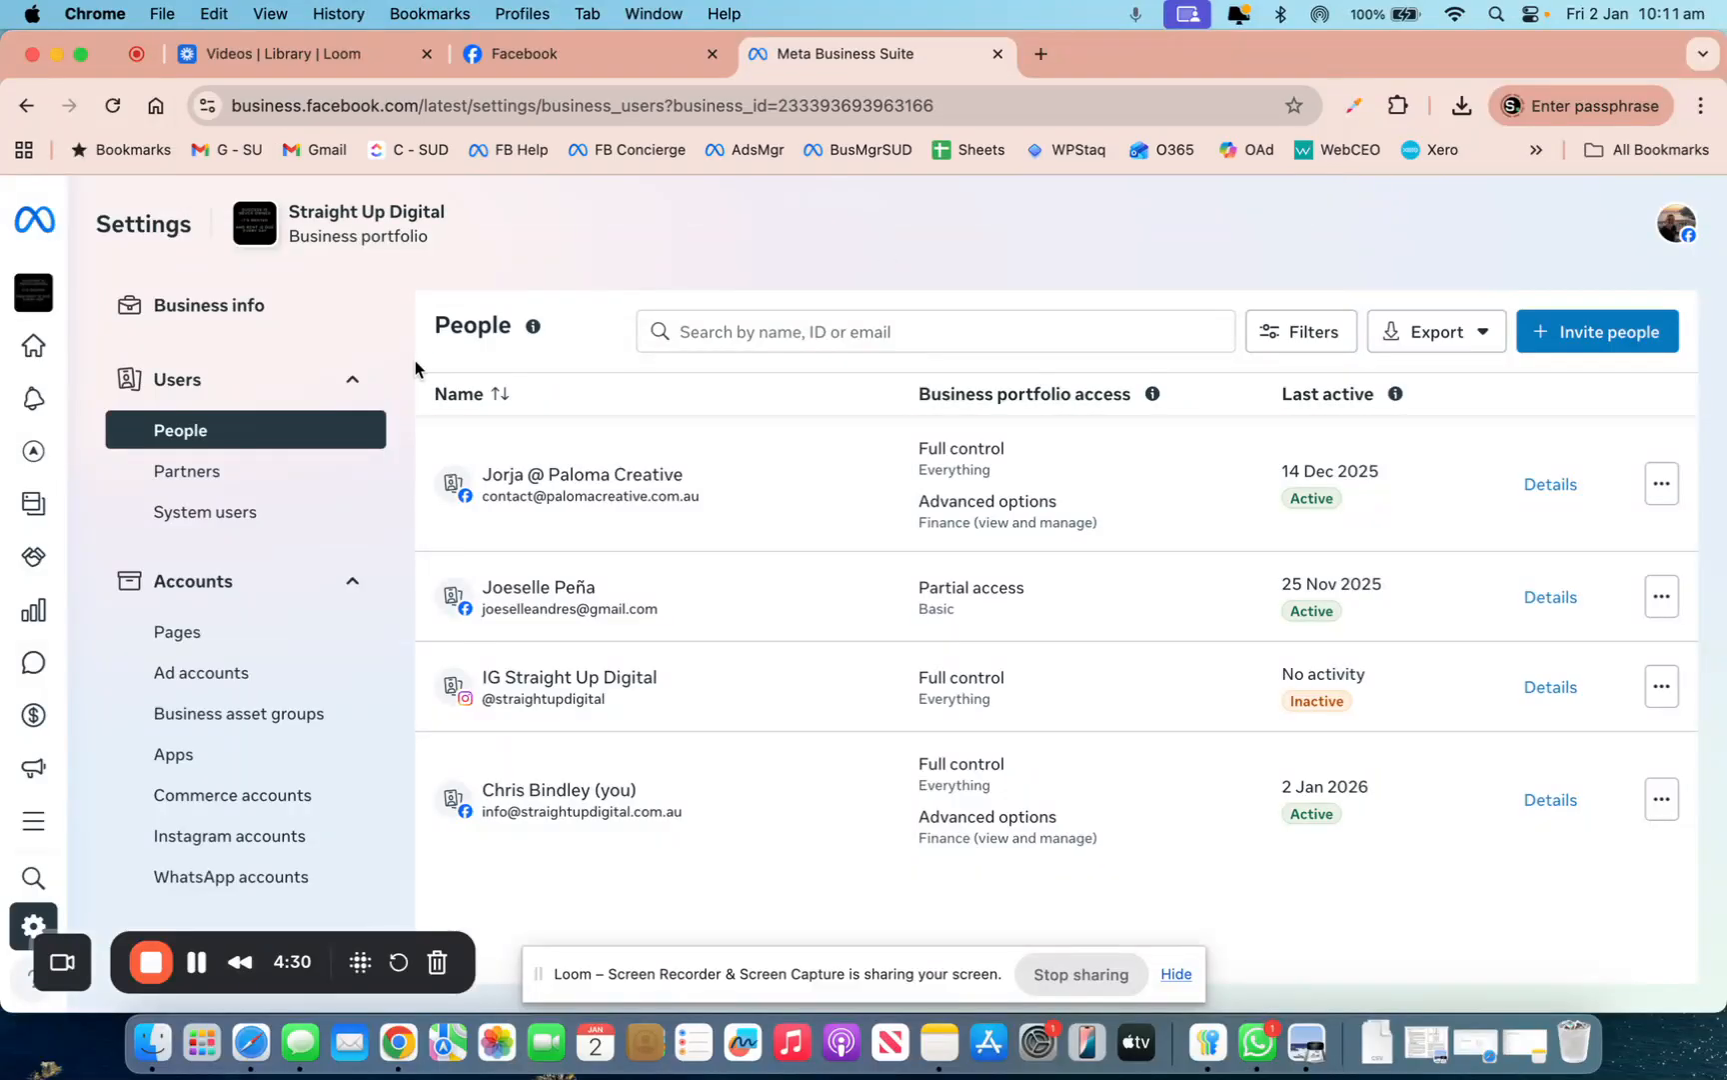
{"action": "left_click", "coordinate": [182, 481]}
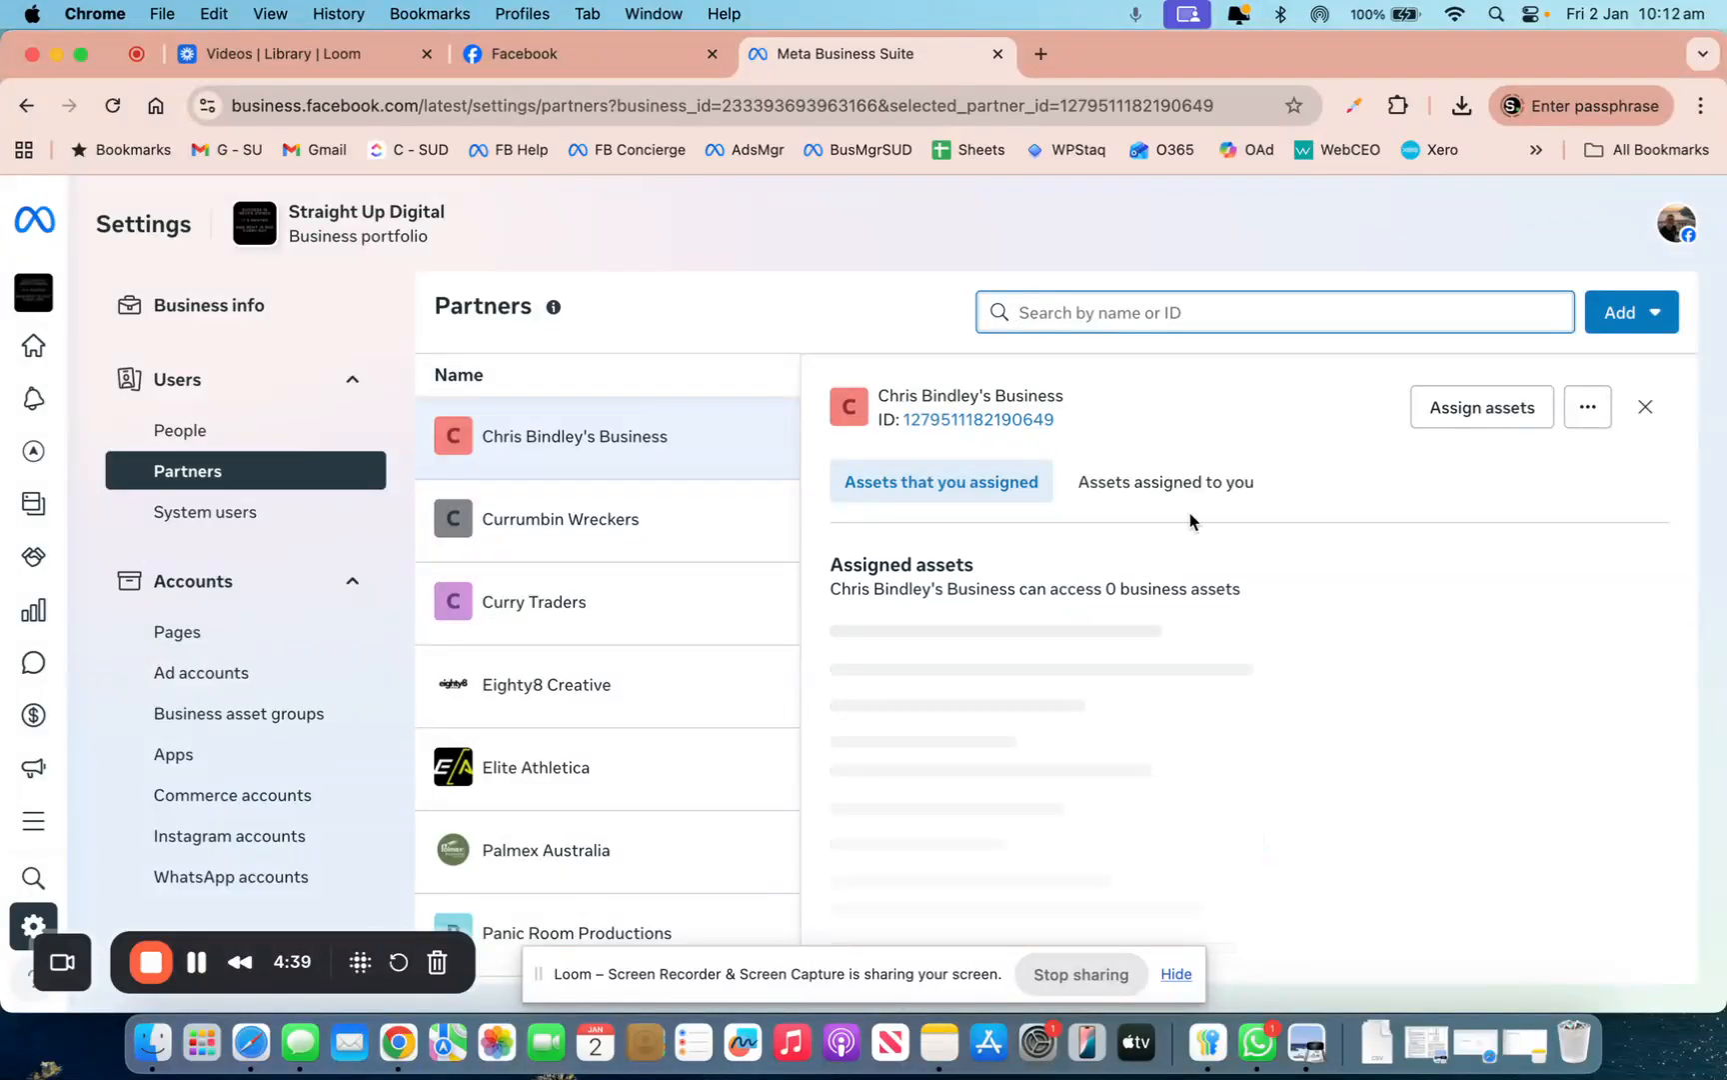
Choose Add > Ask a partner to assign you their assets on the Partners page
{"action": "left_click", "coordinate": [1629, 318]}
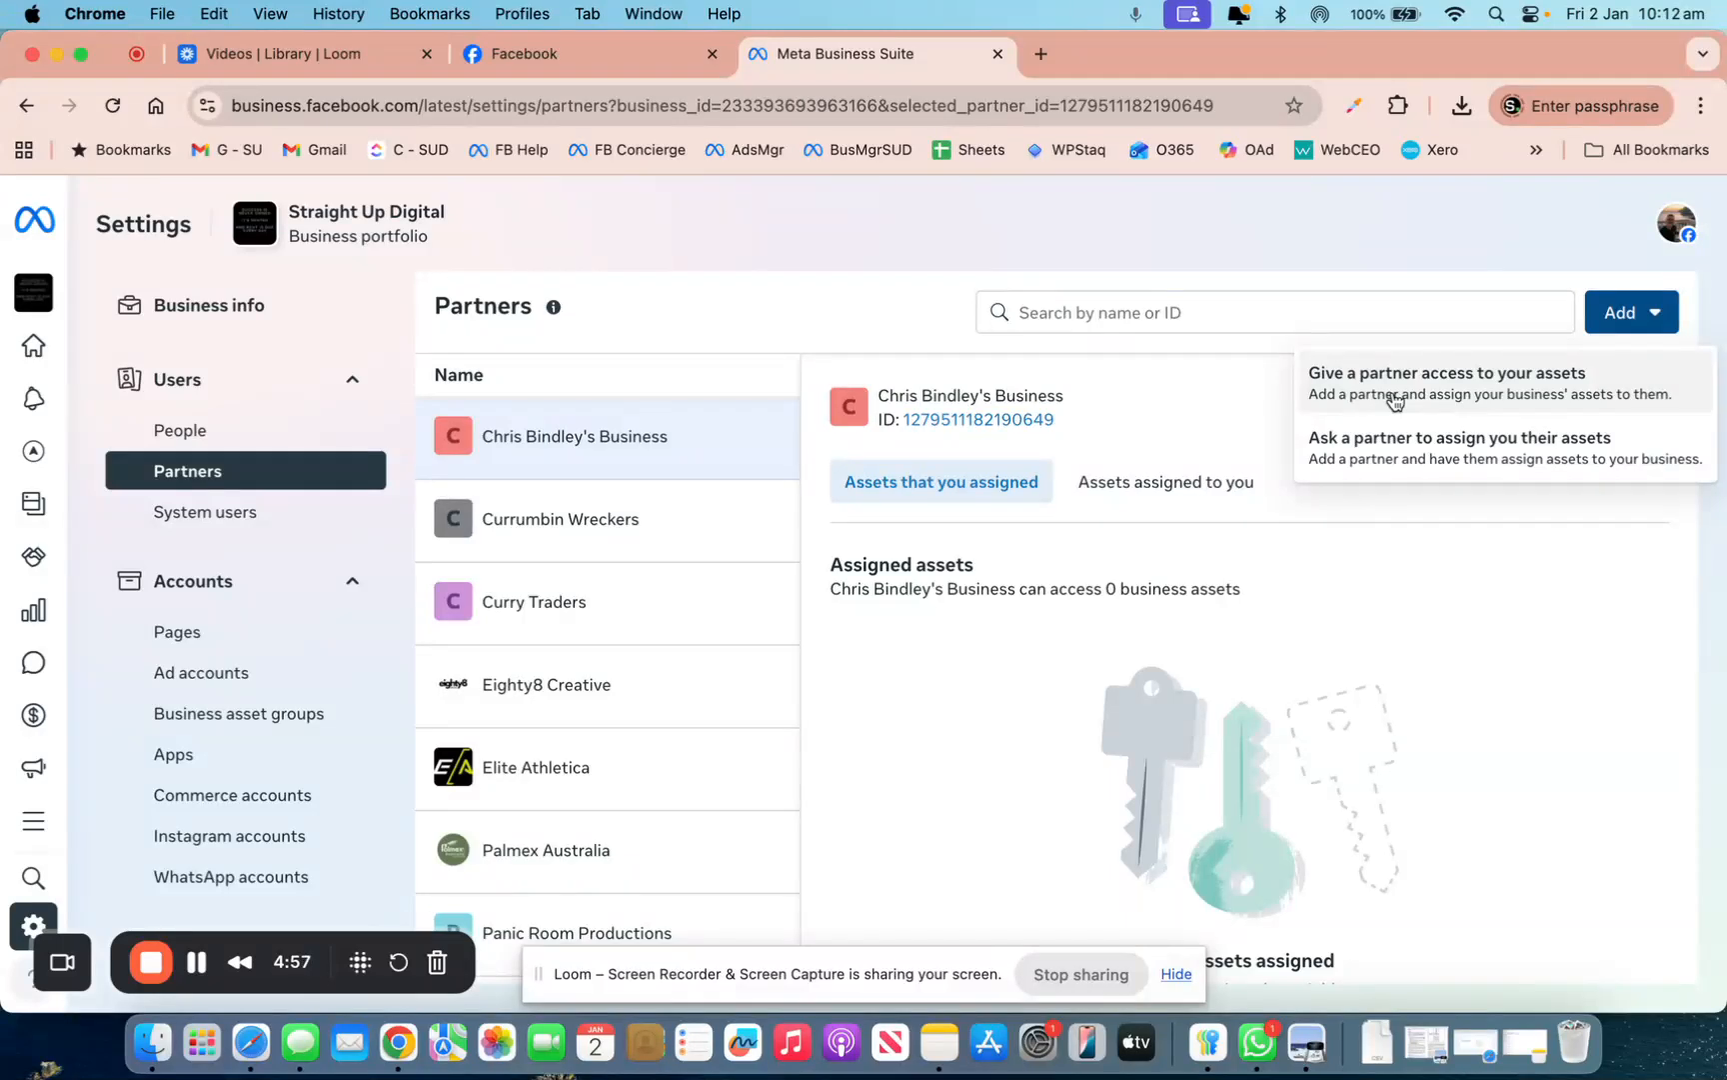
{"action": "left_click", "coordinate": [1370, 440]}
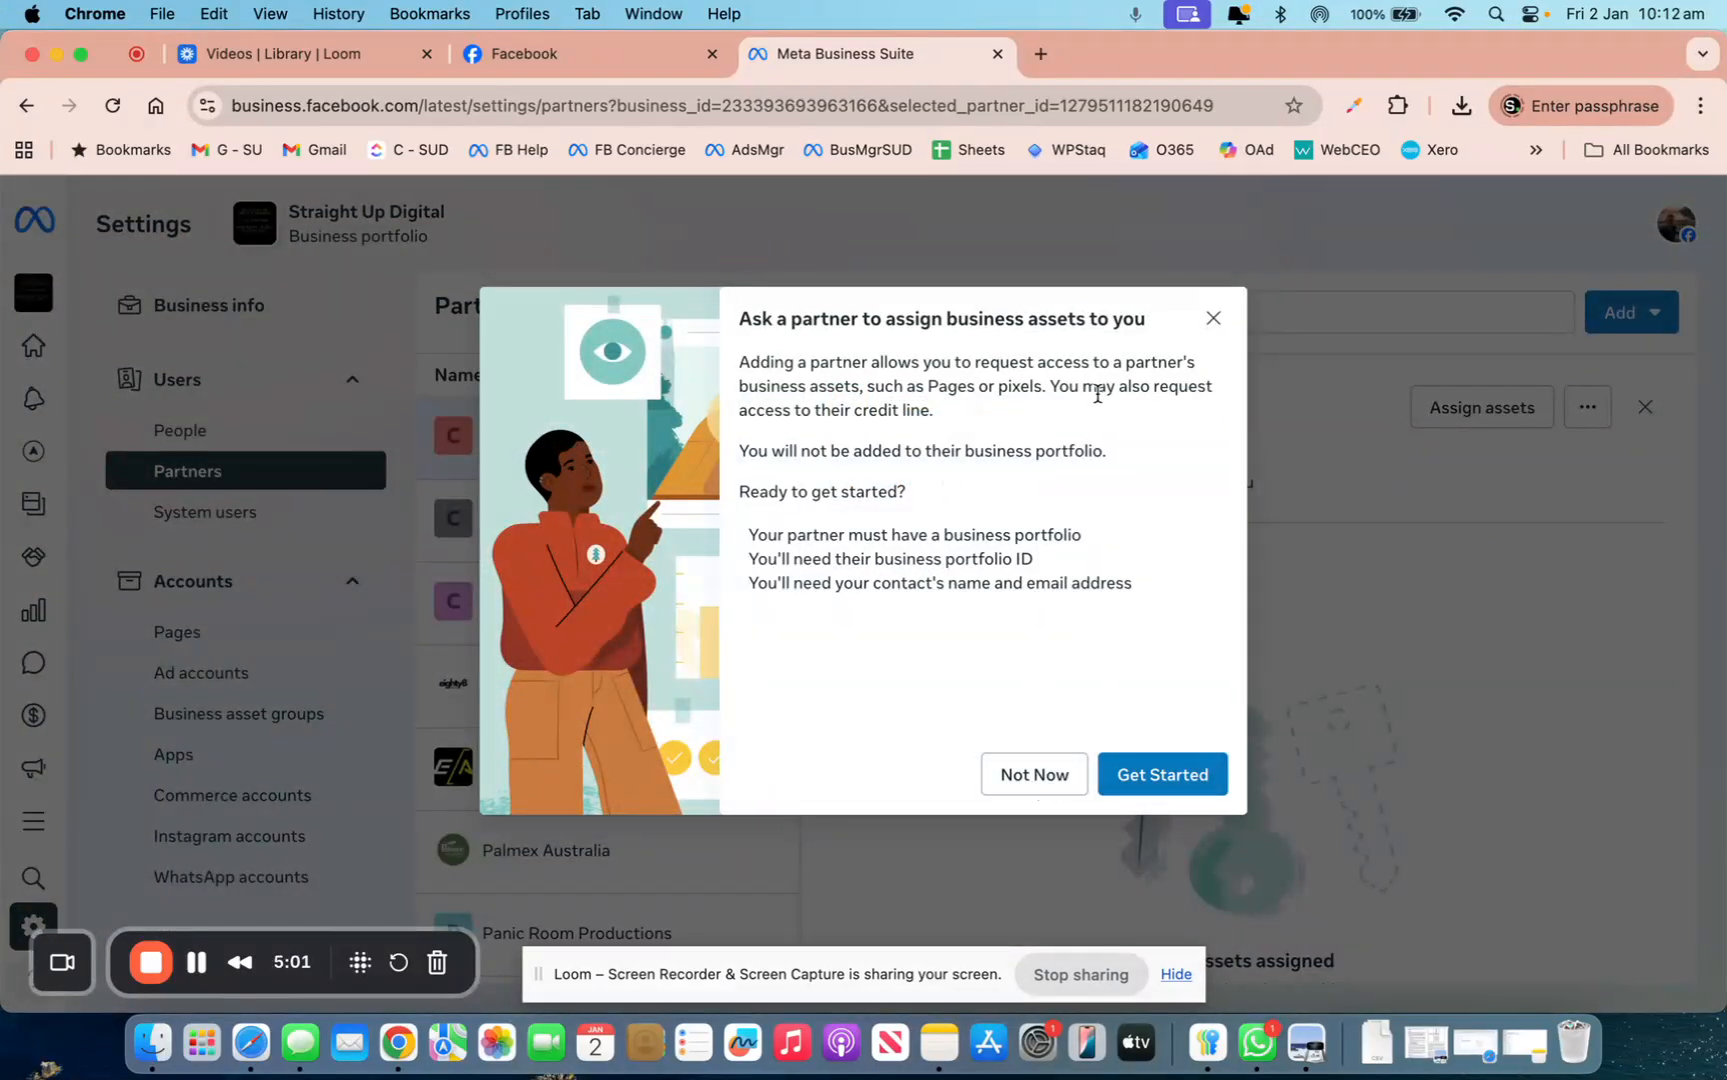
Start the partner request form and paste the copied ID into Business portfolio ID
{"action": "left_click", "coordinate": [1163, 773]}
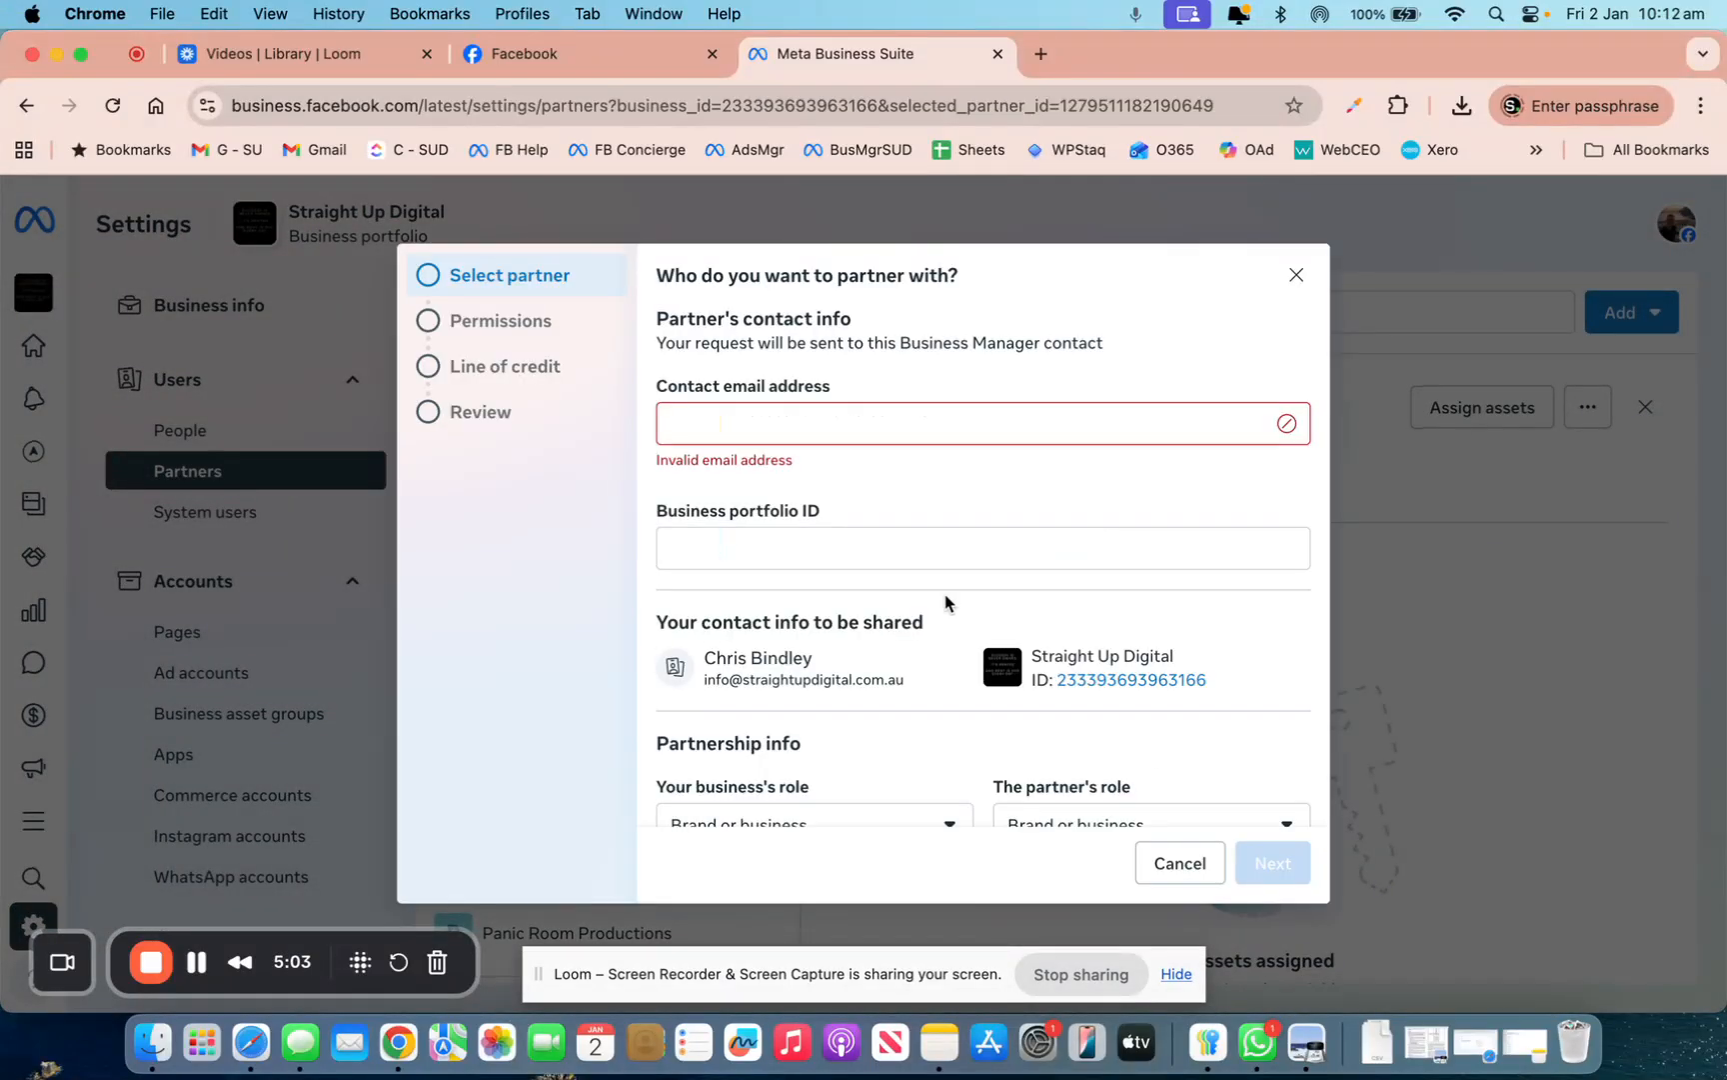
{"action": "left_click", "coordinate": [734, 420]}
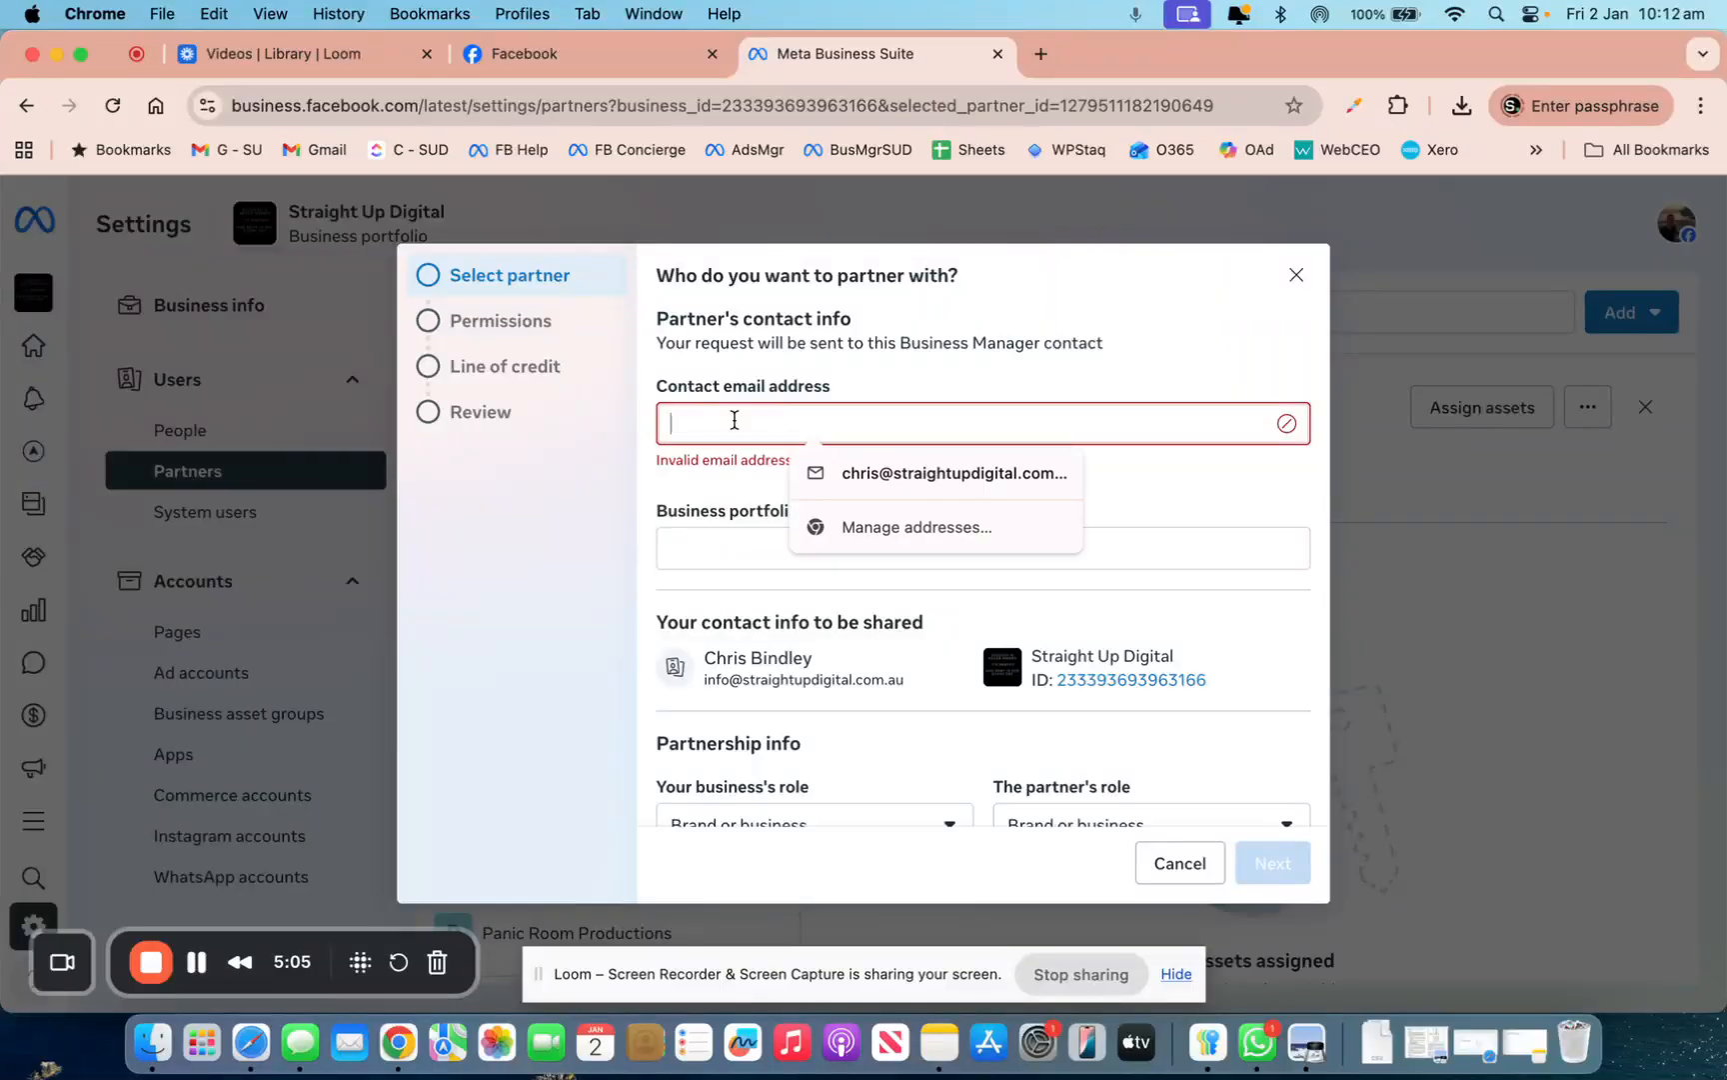
{"action": "left_click", "coordinate": [708, 545]}
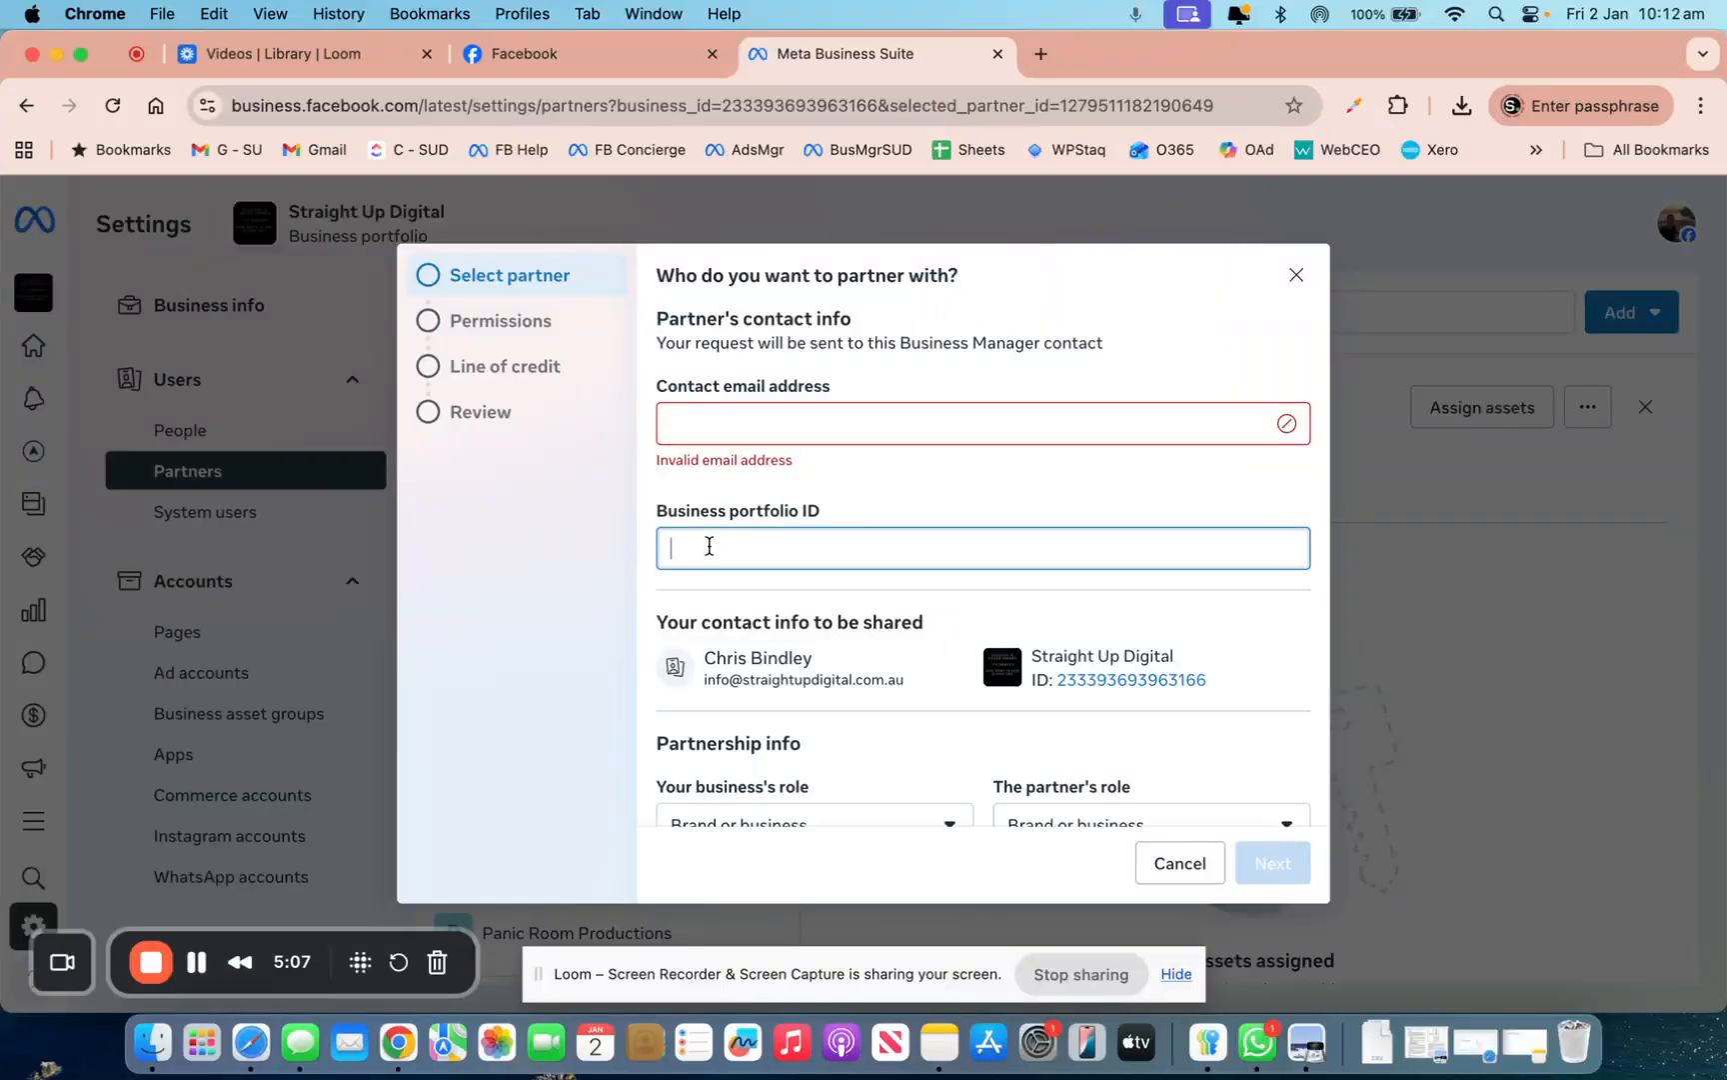
{"action": "key", "text": "super+v"}
{"action": "scroll", "coordinate": [712, 547], "scroll_direction": "down", "scroll_amount": 1}
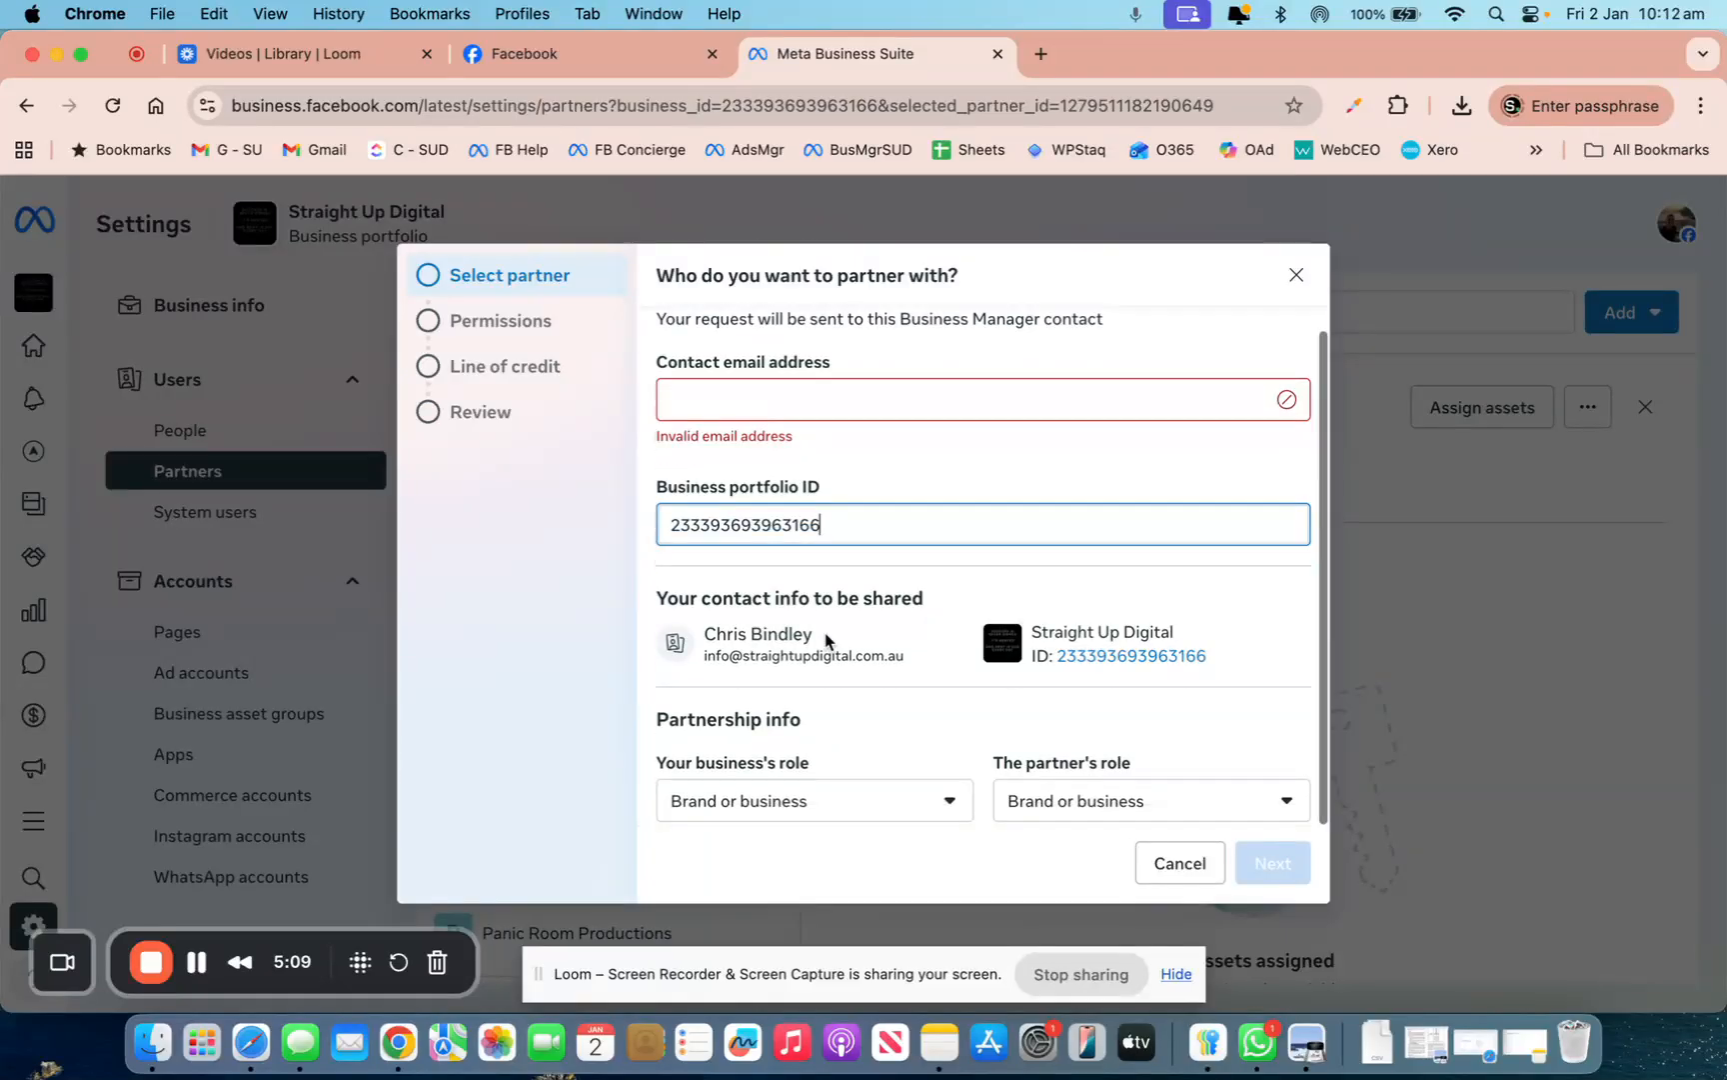
Set both your business's role and the partner's role to Media agency
{"action": "left_click", "coordinate": [948, 805]}
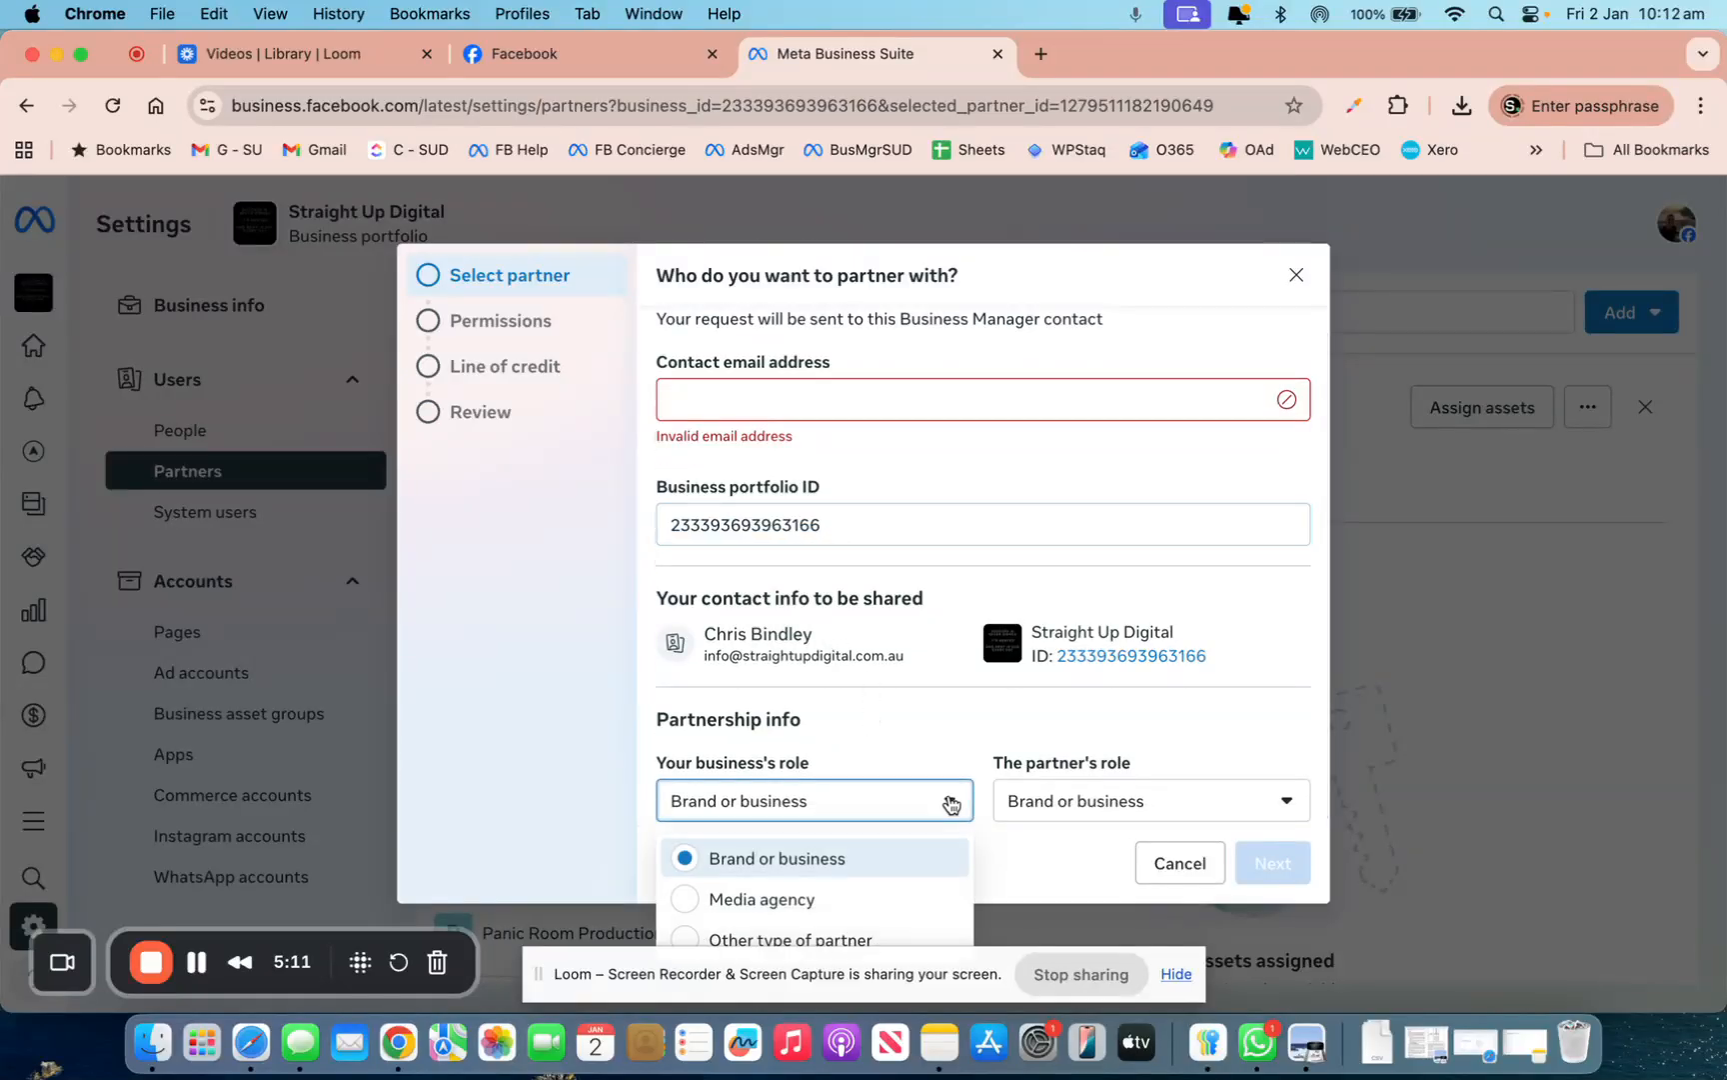
{"action": "left_click", "coordinate": [962, 724]}
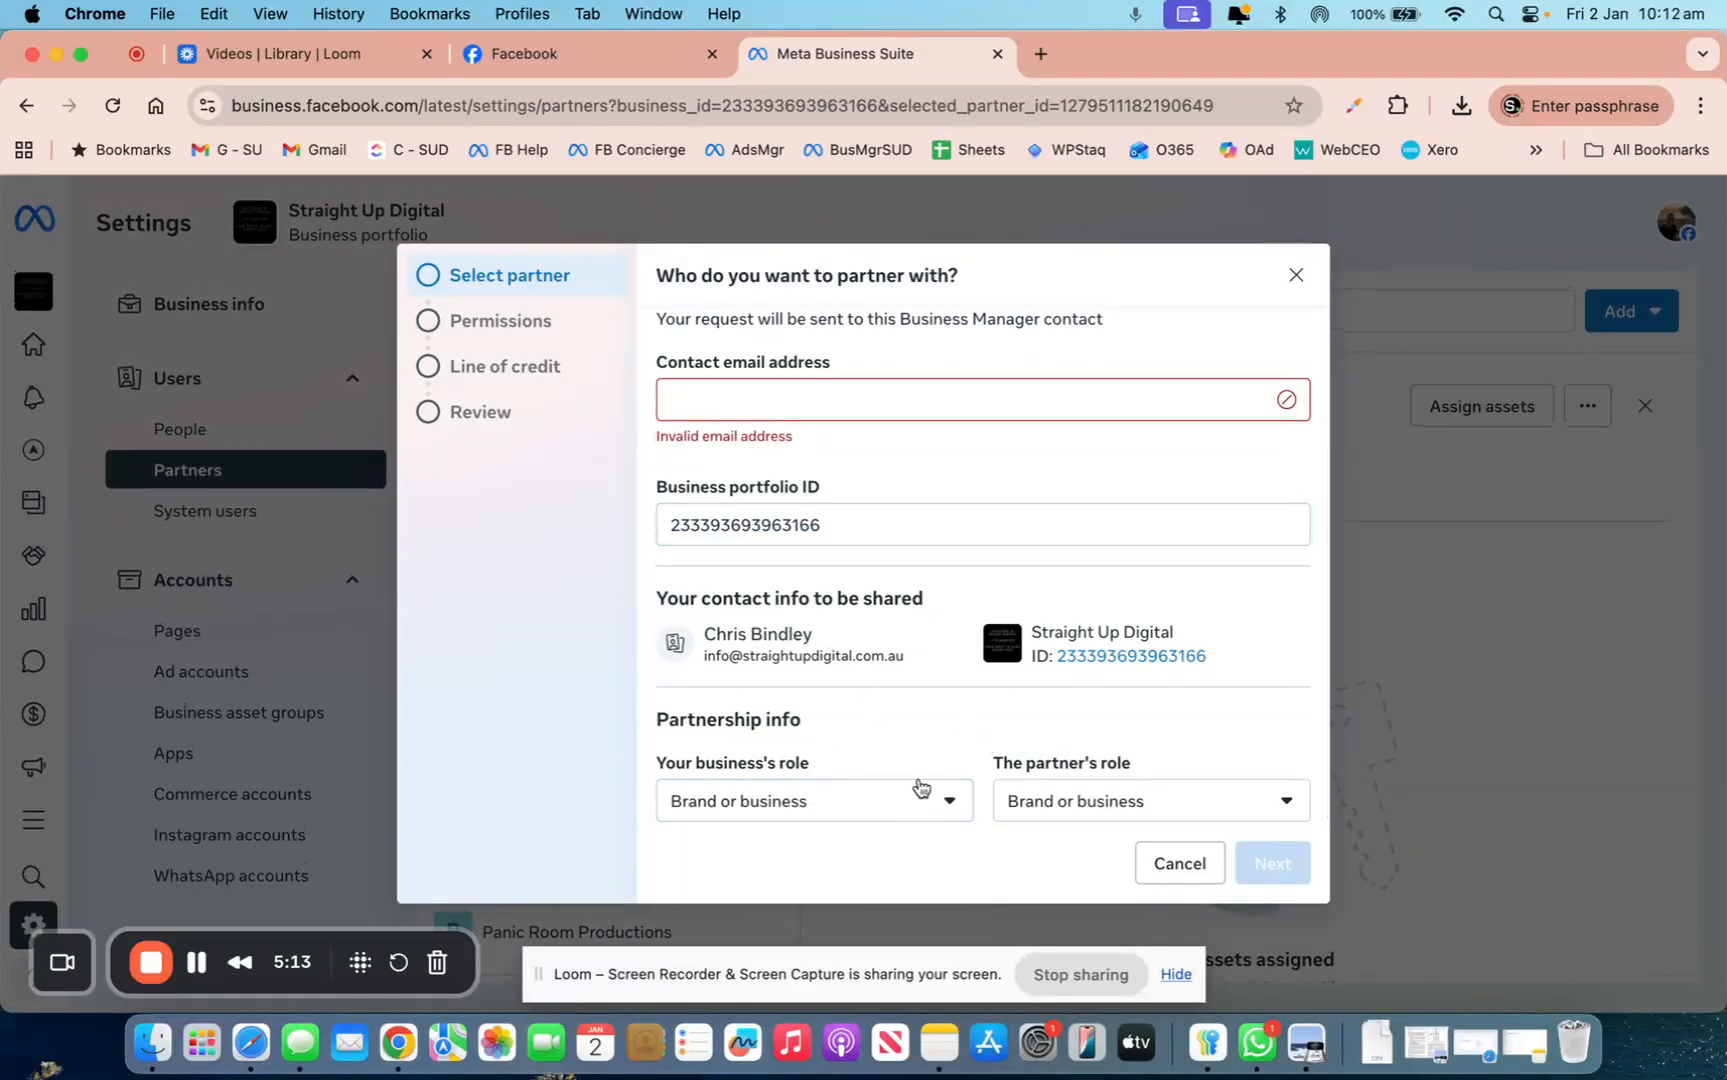
{"action": "left_click", "coordinate": [930, 808]}
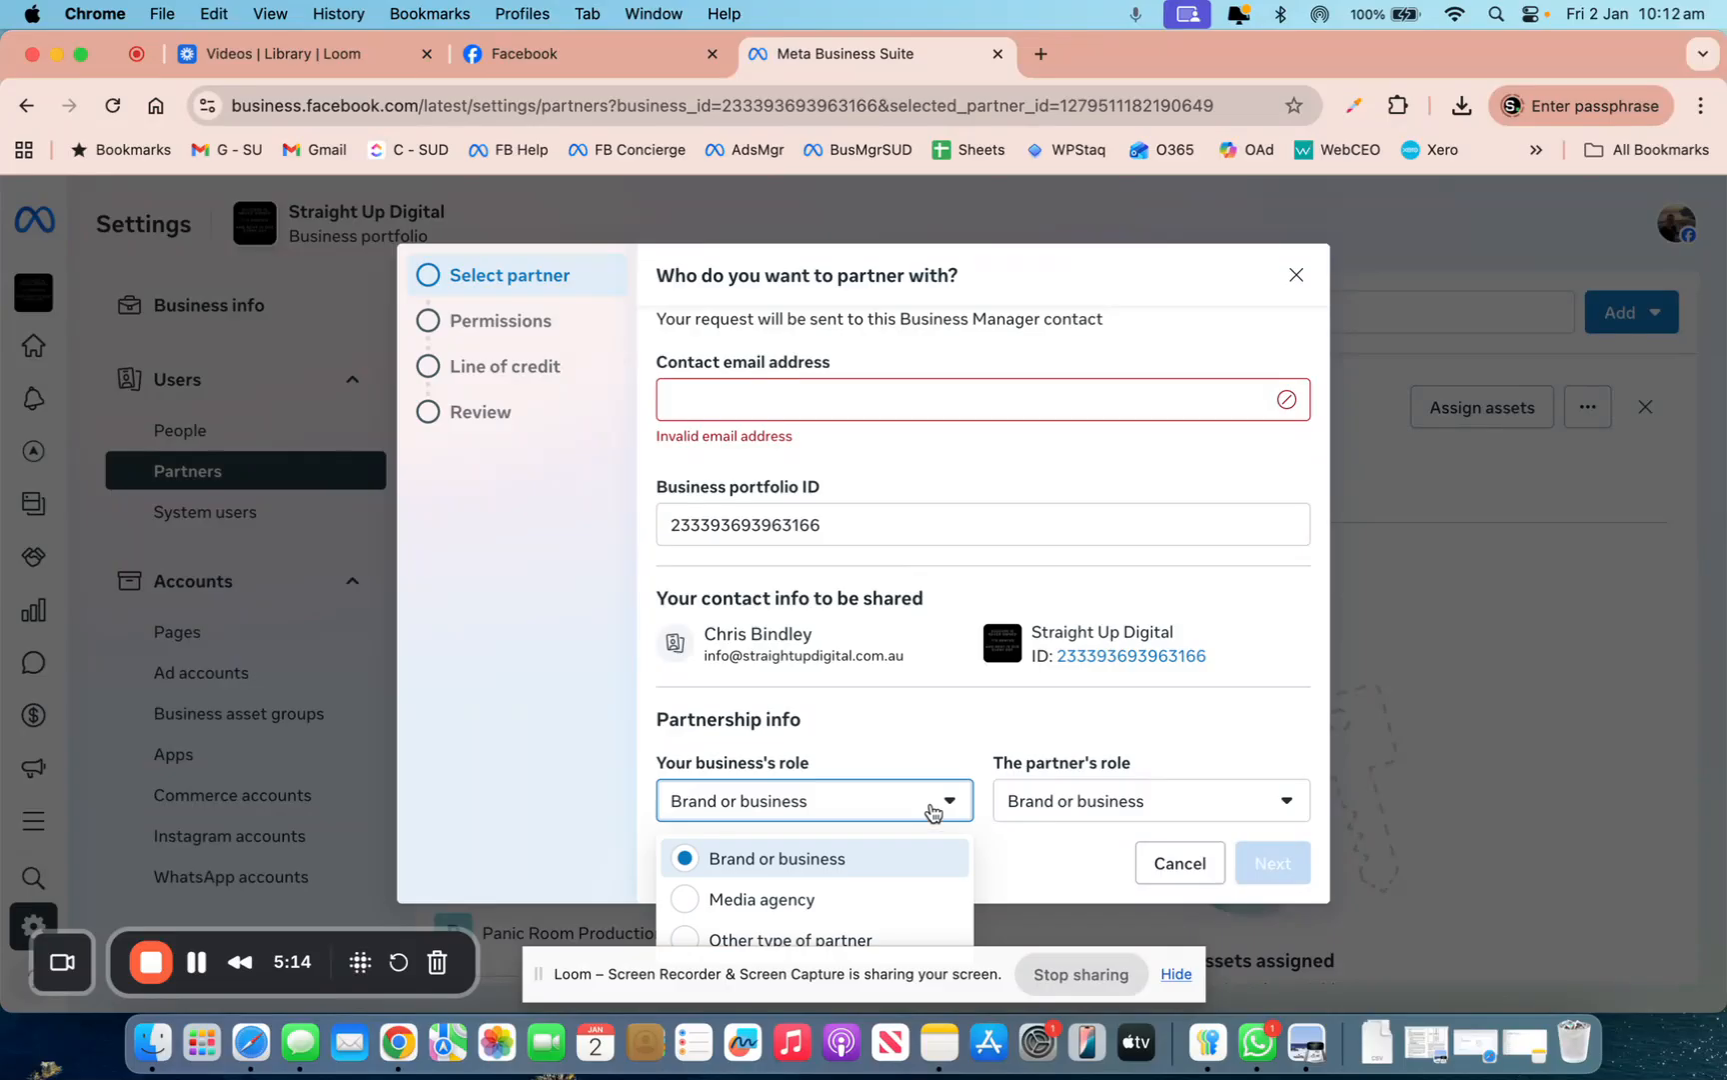
{"action": "left_click", "coordinate": [825, 903]}
{"action": "left_click", "coordinate": [1050, 803]}
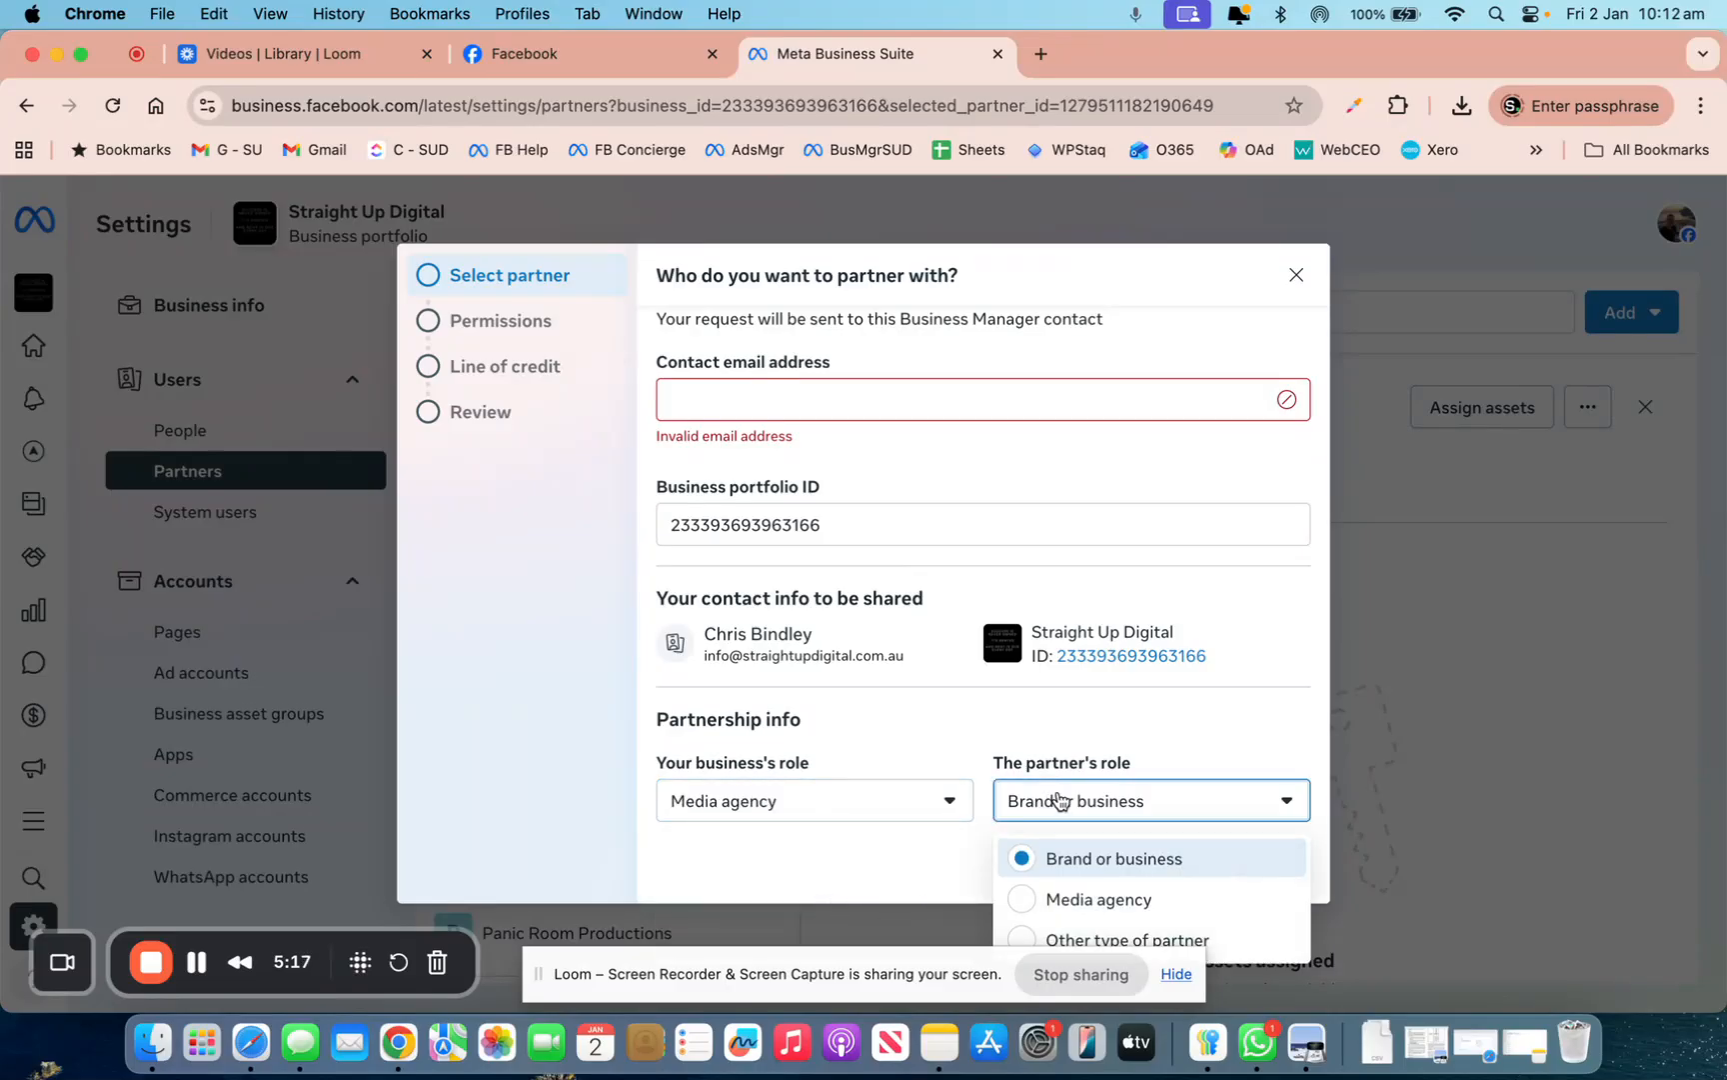
{"action": "left_click", "coordinate": [1092, 905]}
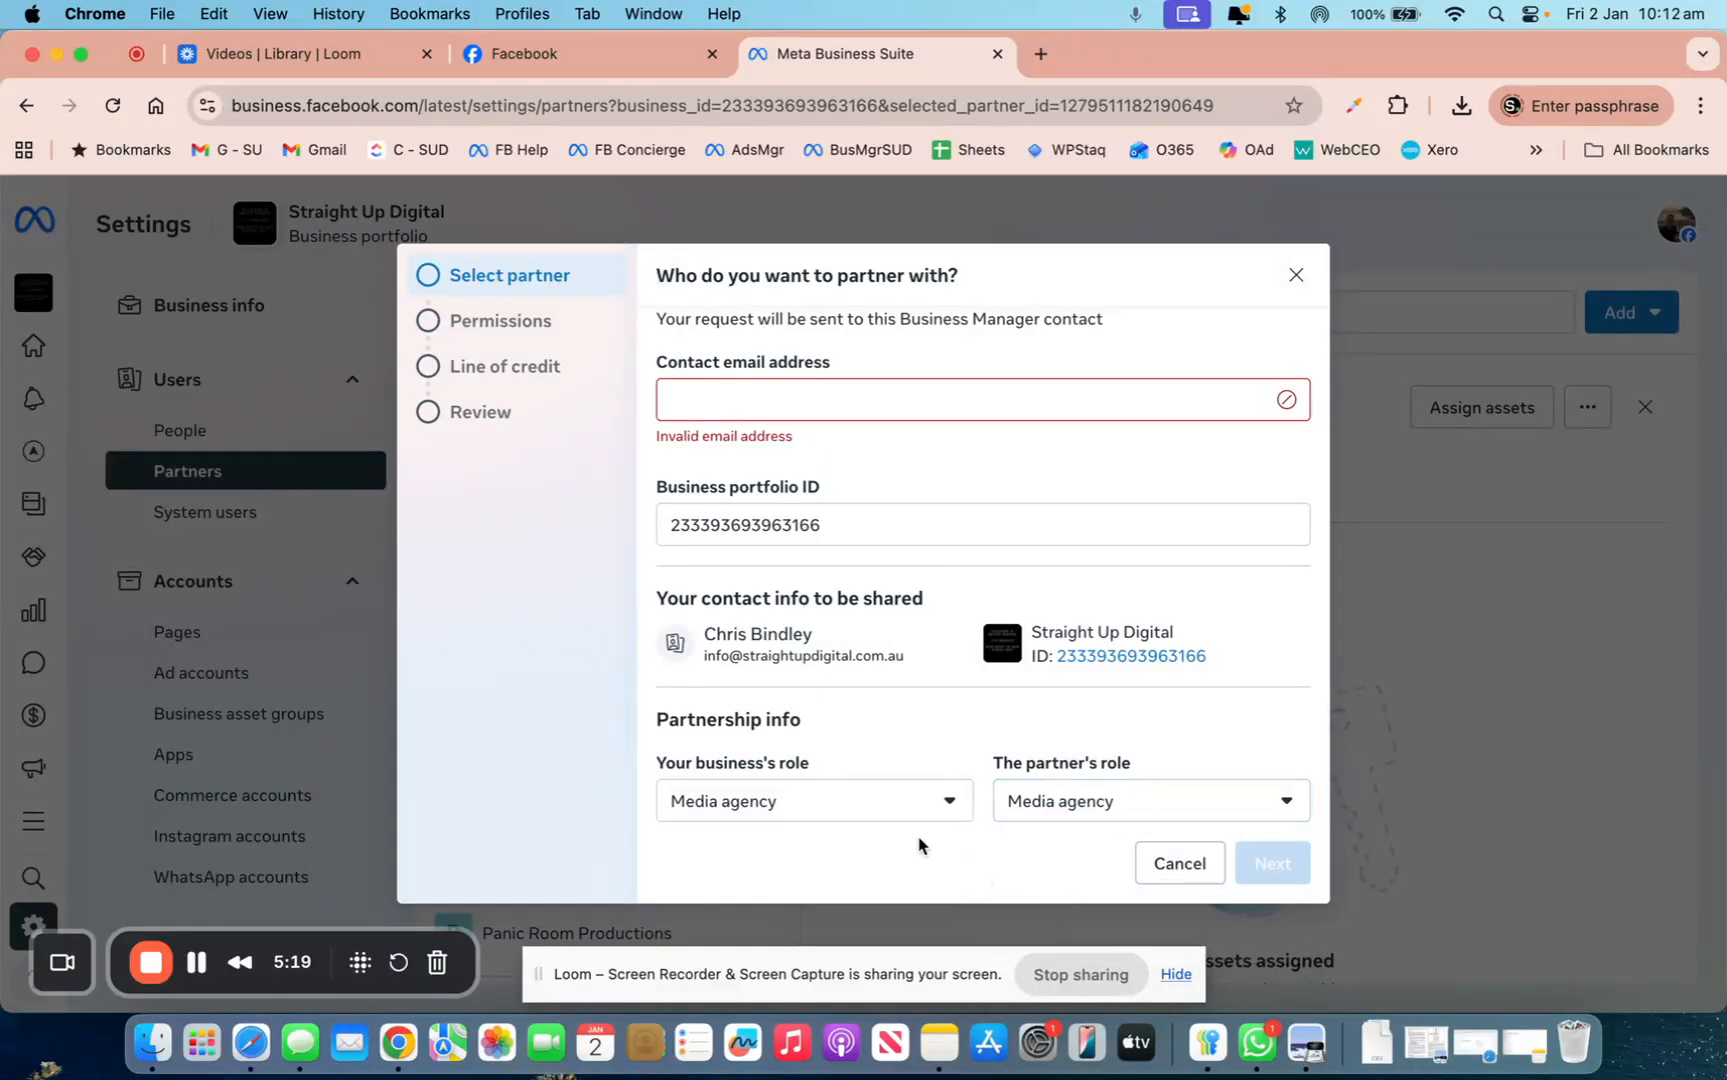
Enter the partner contact's email address and continue with Next
{"action": "left_click", "coordinate": [840, 396]}
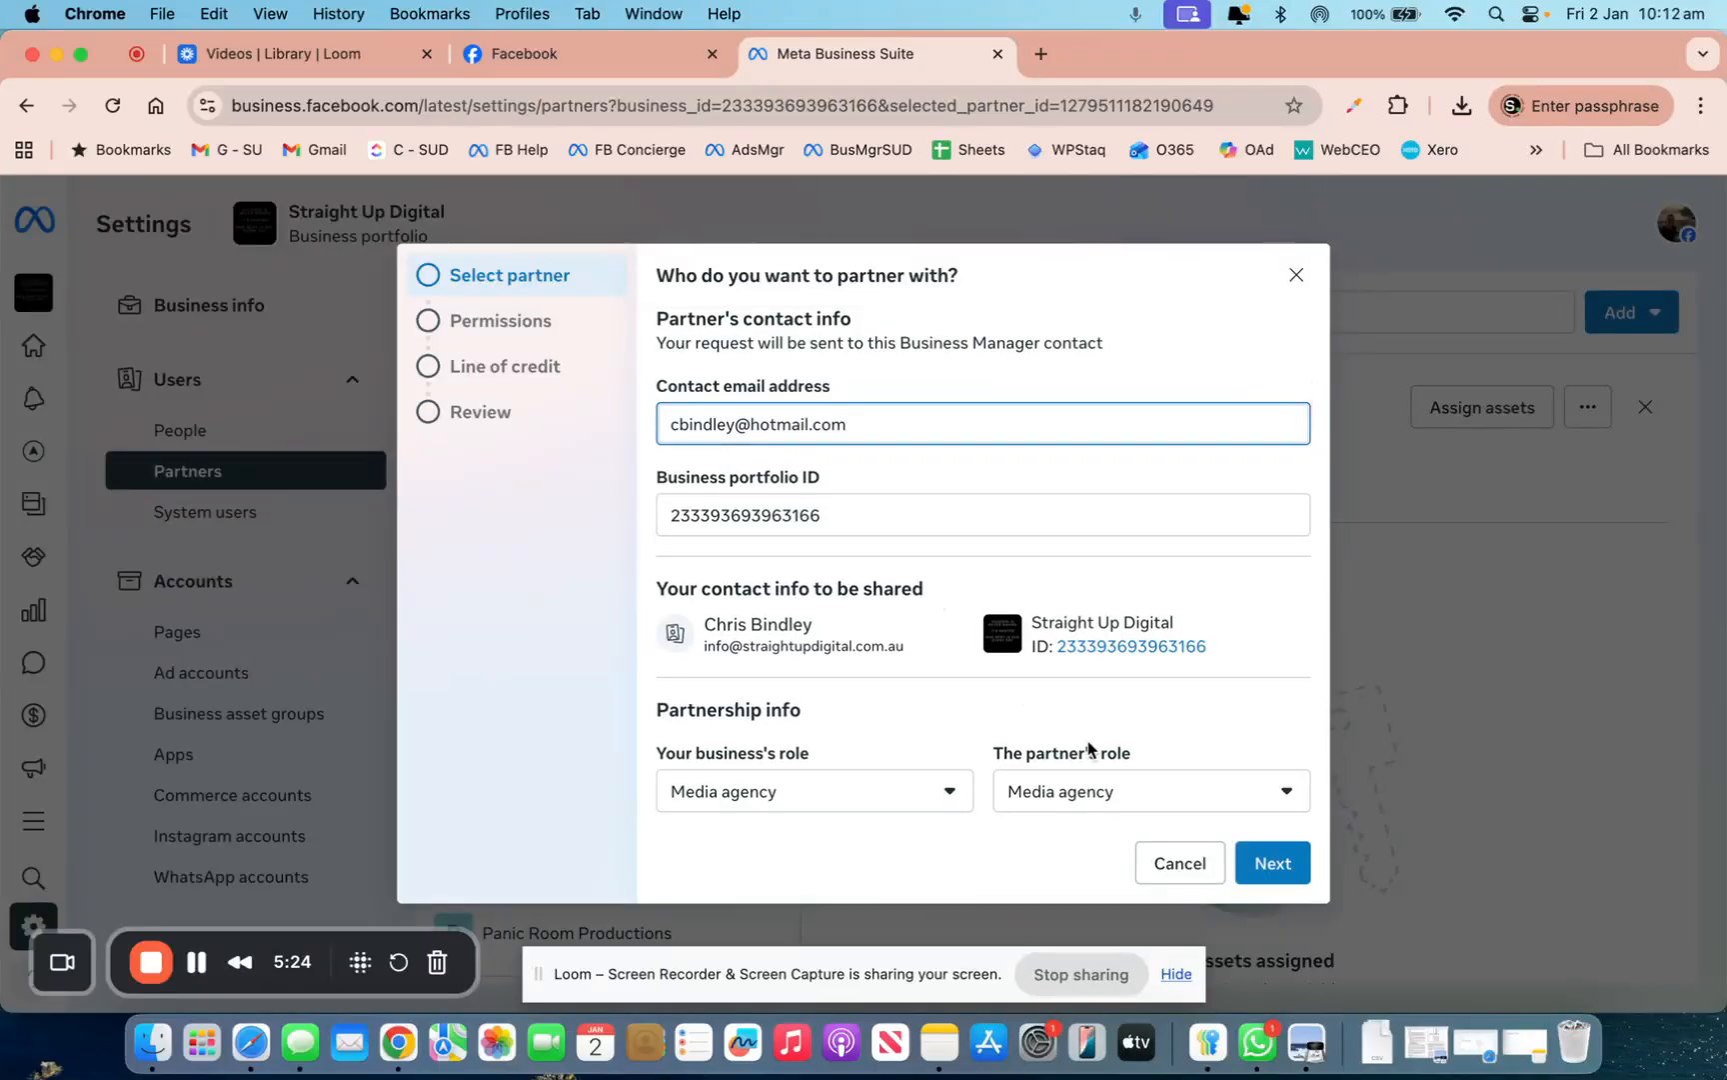
{"action": "left_click", "coordinate": [1245, 862]}
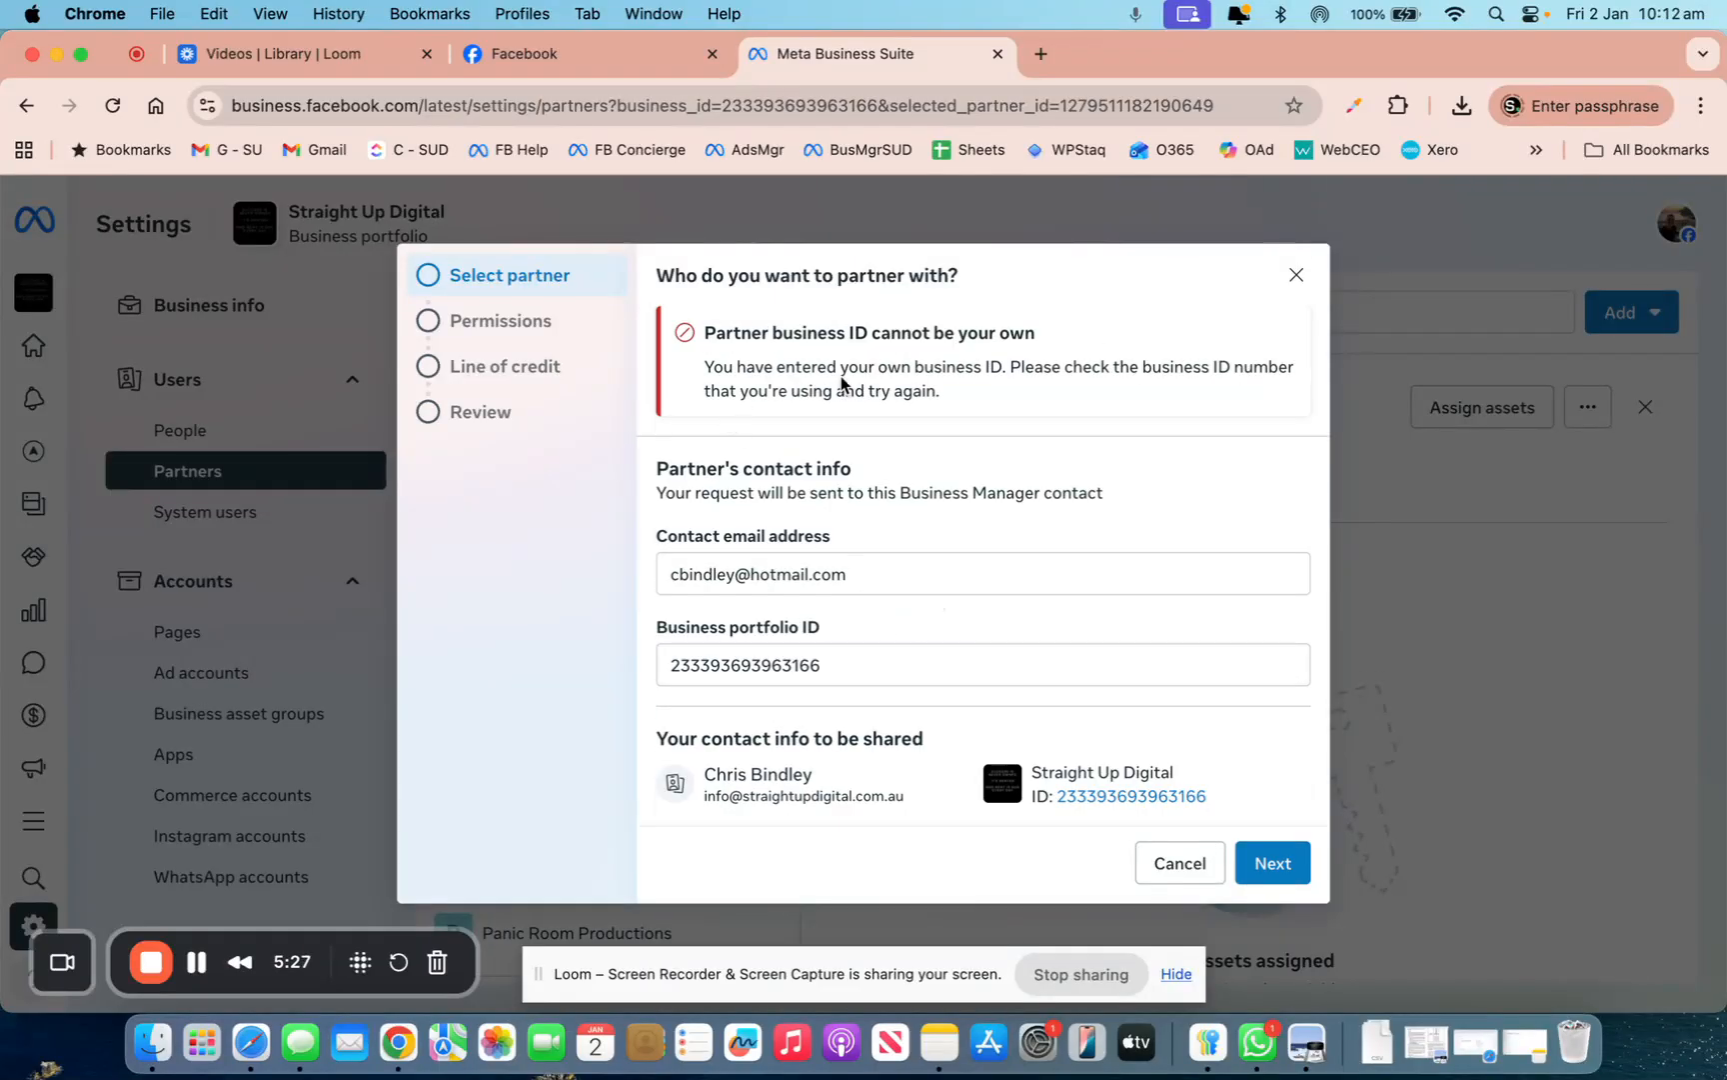
Re-enter the partner's contact email, remove the stray comma, and resubmit
{"action": "left_click", "coordinate": [742, 574]}
{"action": "key", "text": "super+a"}
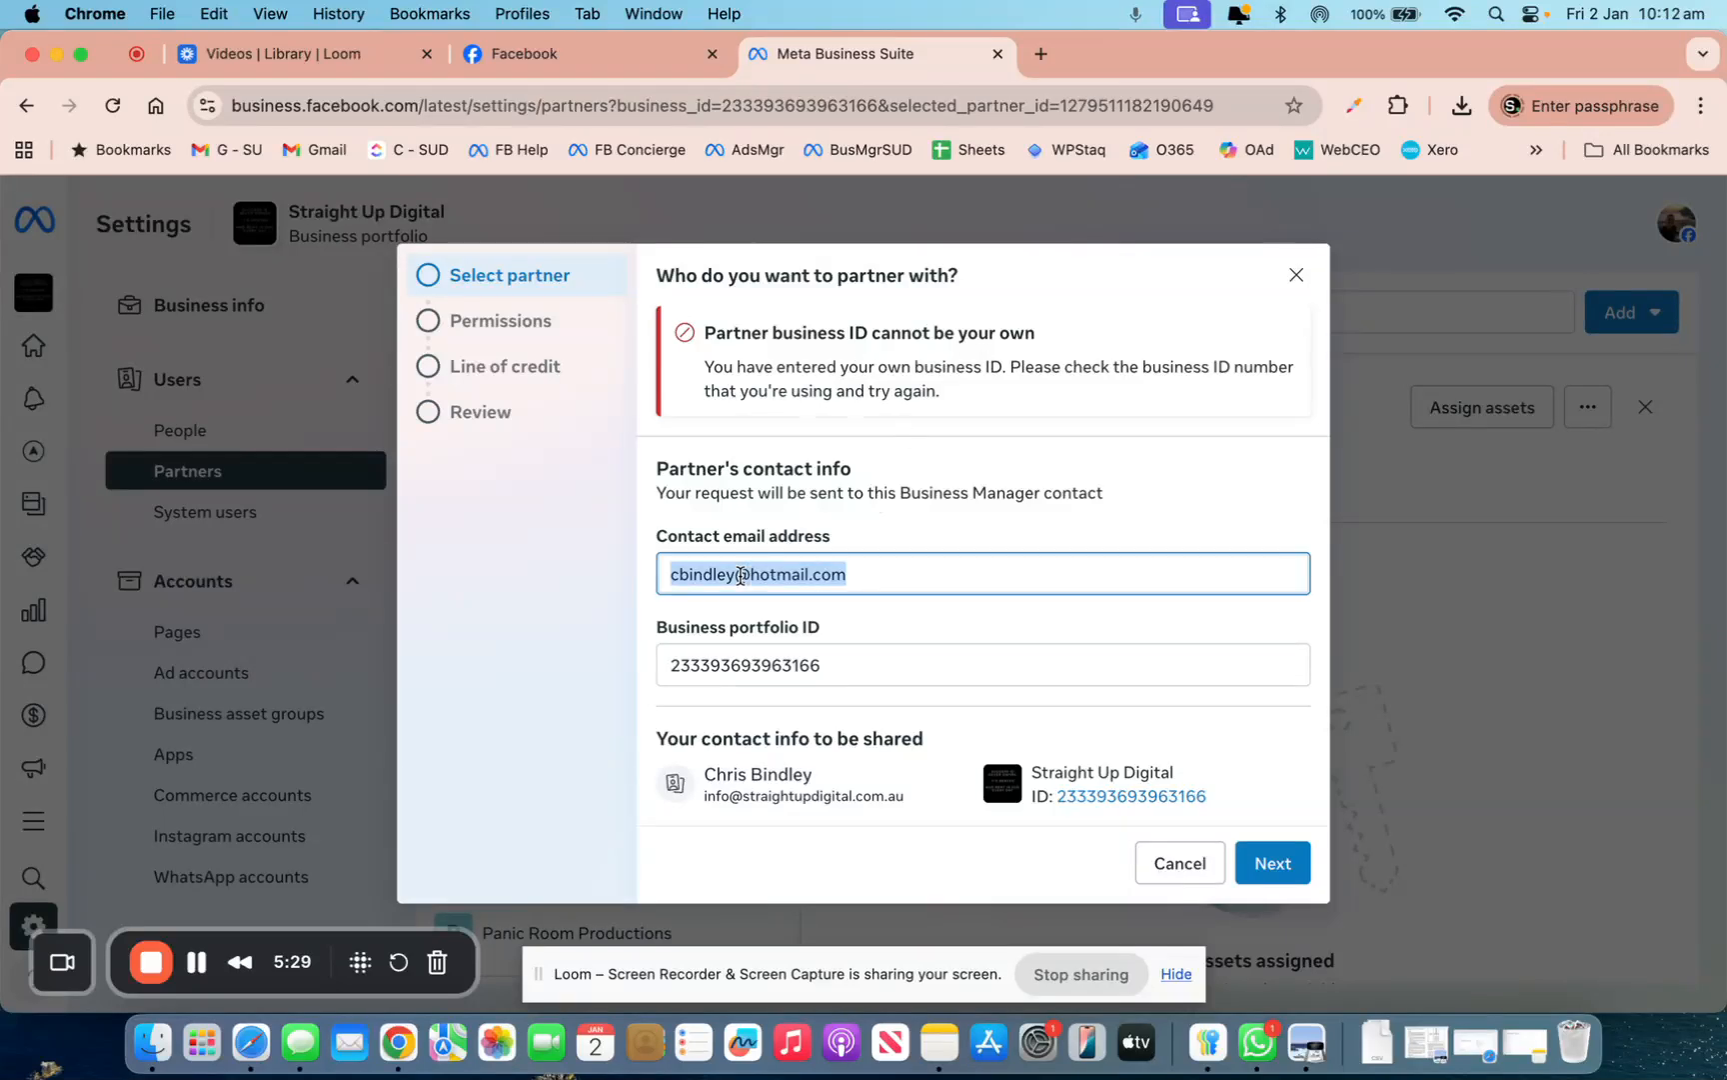
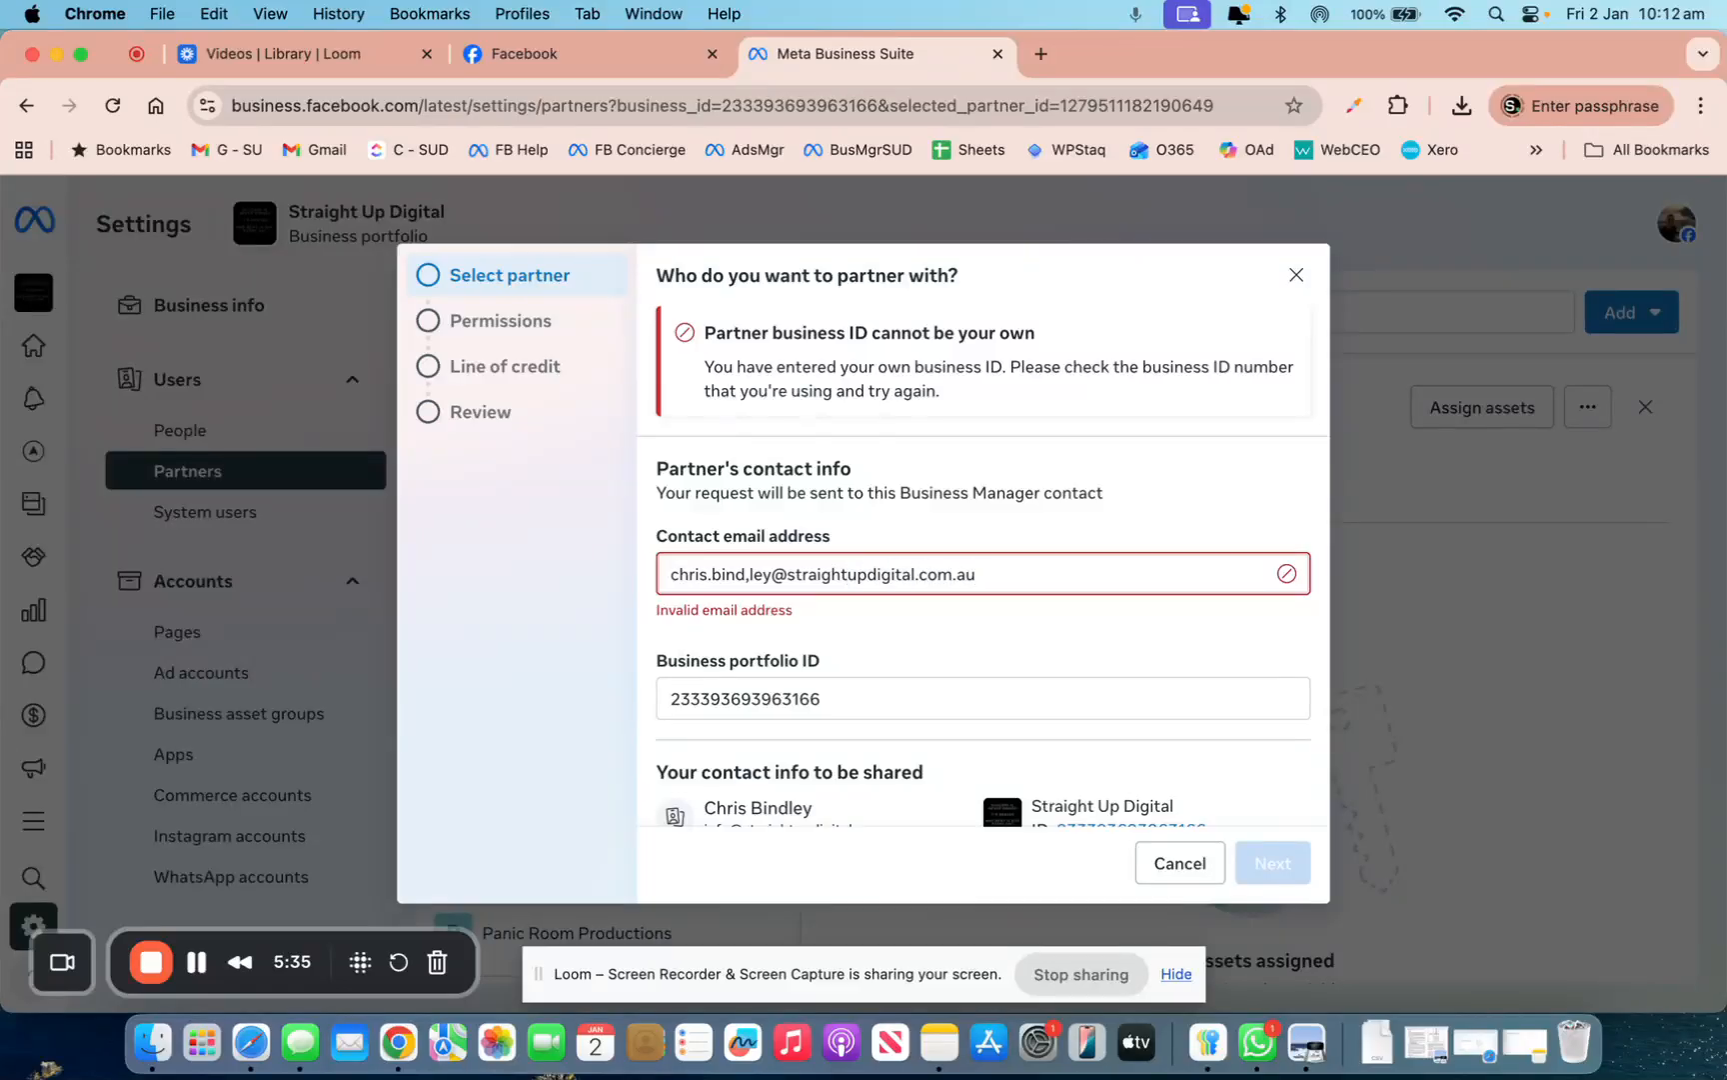
{"action": "left_click", "coordinate": [746, 580]}
{"action": "key", "text": "BackSpace"}
{"action": "key", "text": "BackSpace"}
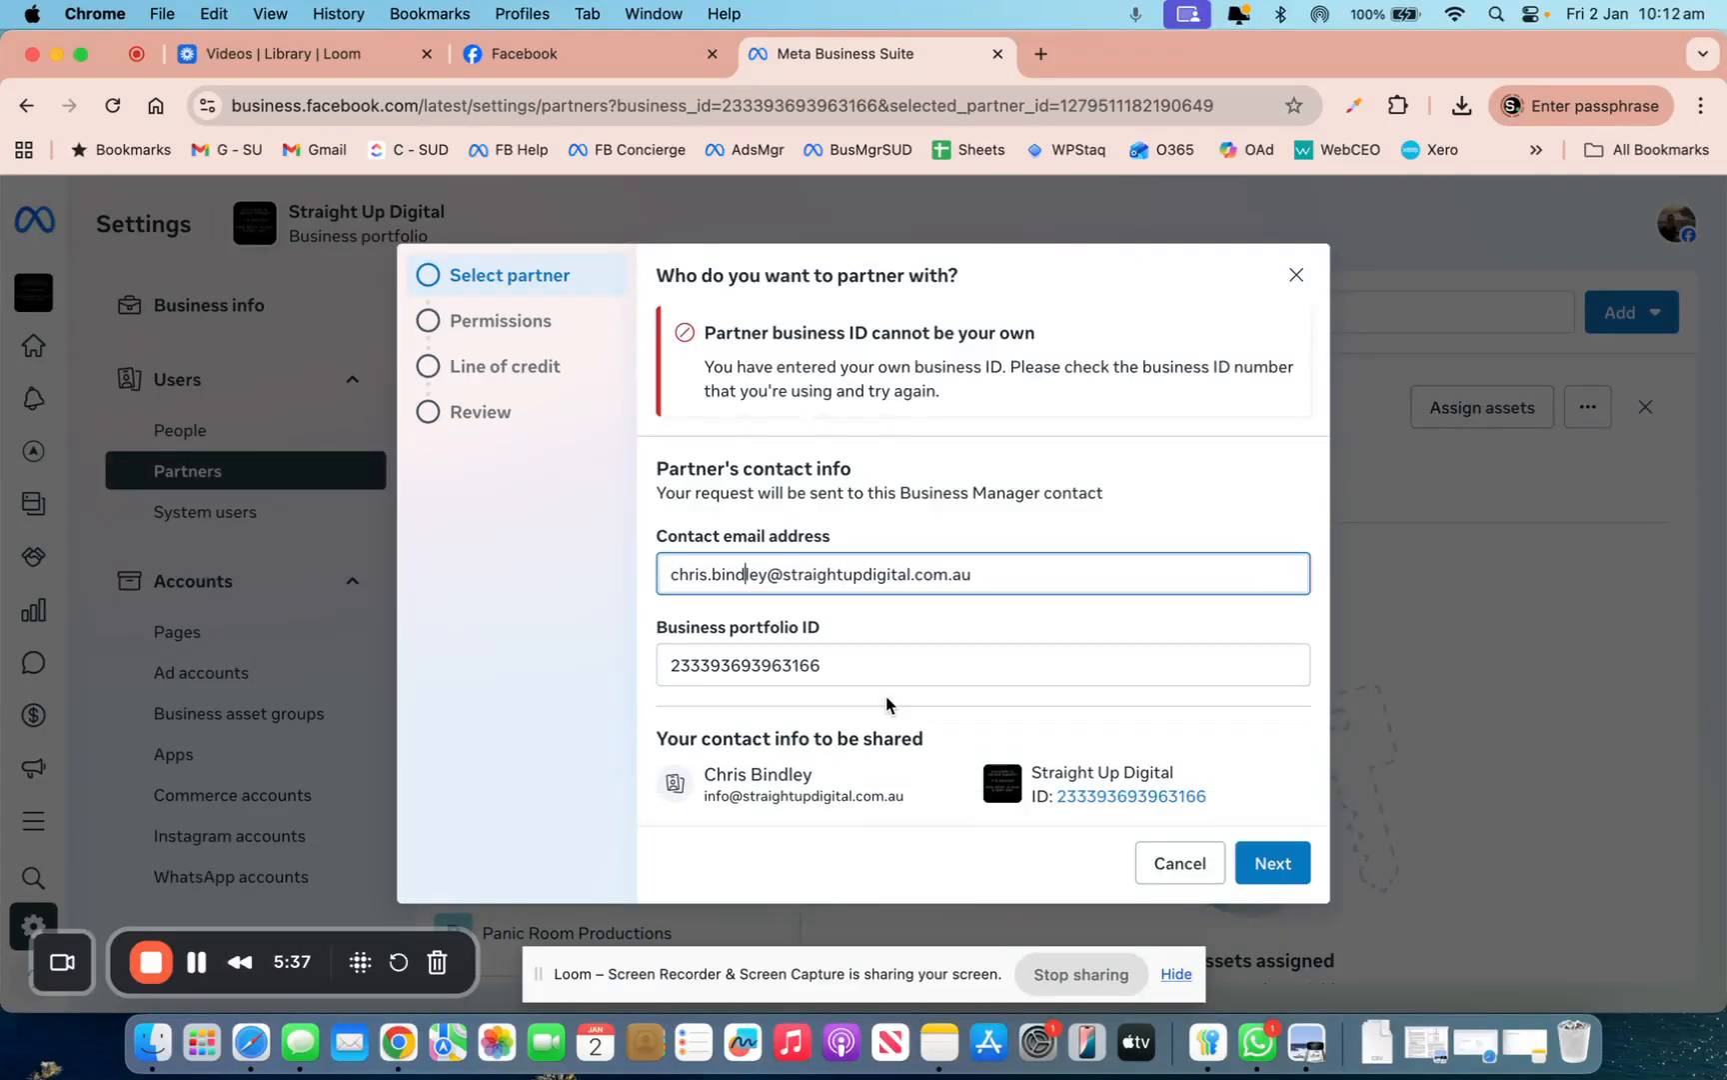
{"action": "left_click", "coordinate": [1262, 858]}
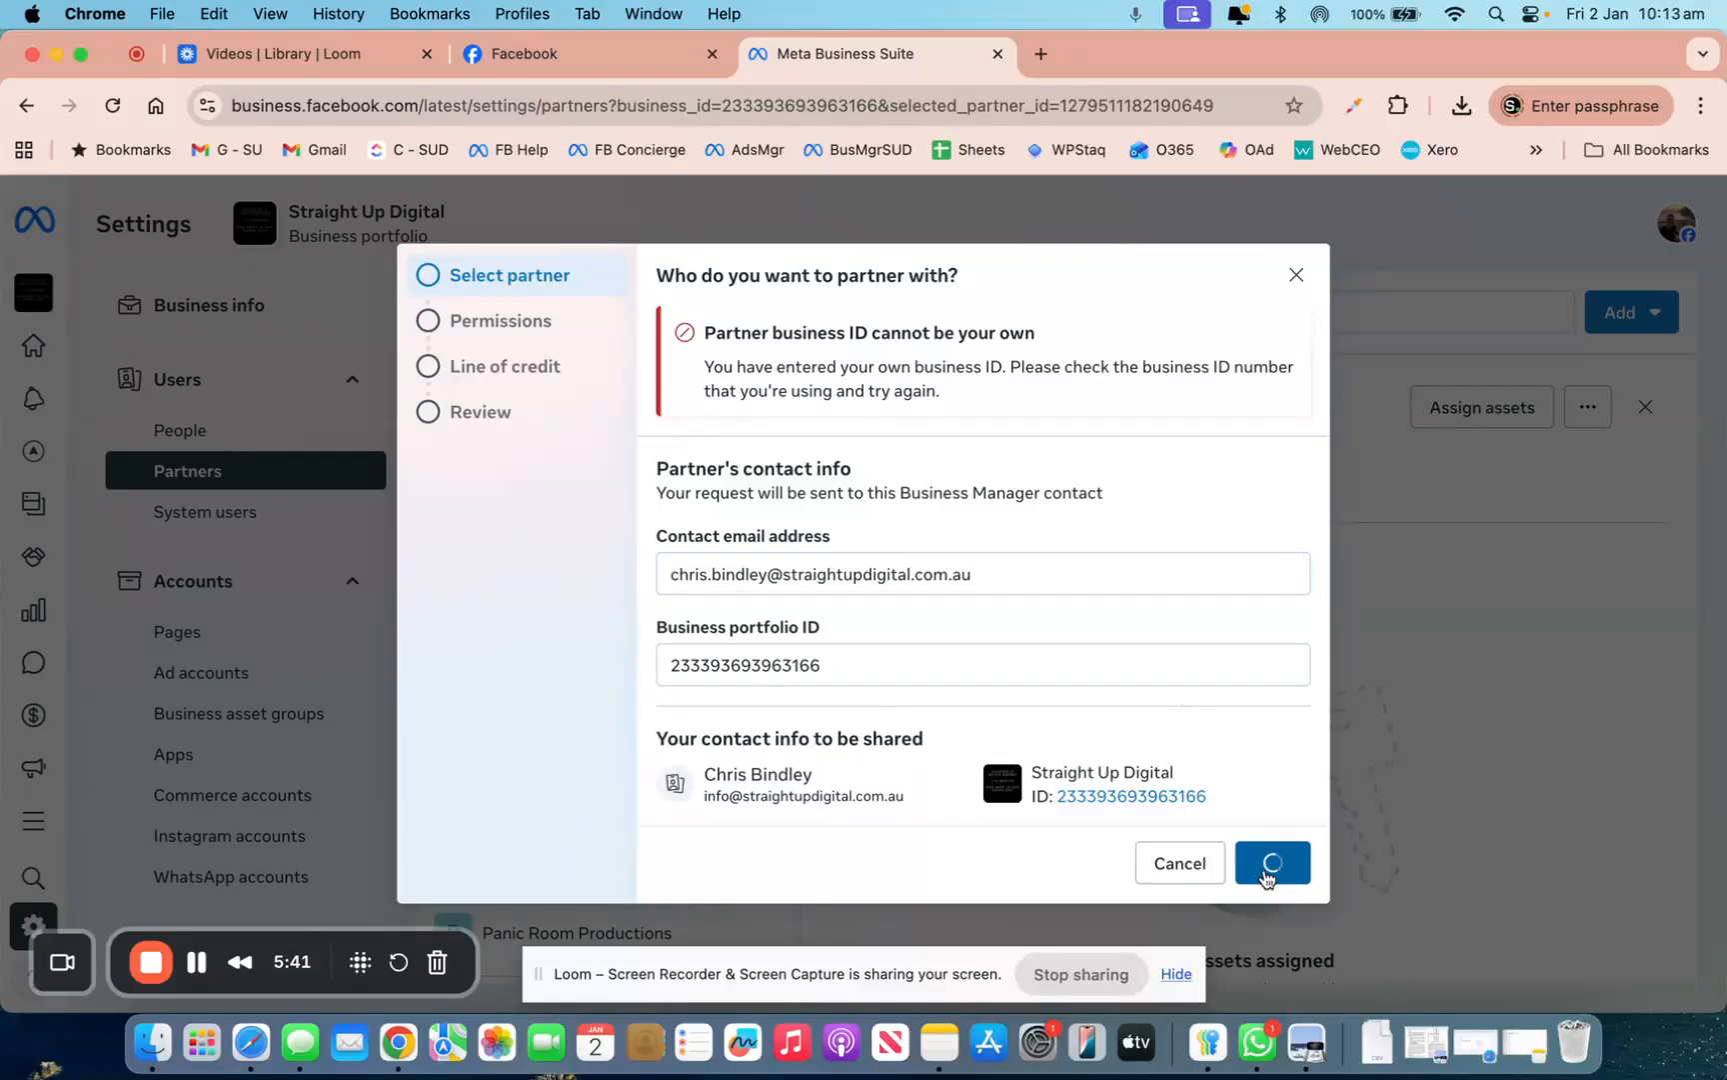
Change the portfolio ID's first digit to 1, resubmit, then close the rejected request
{"action": "double_click", "coordinate": [803, 674]}
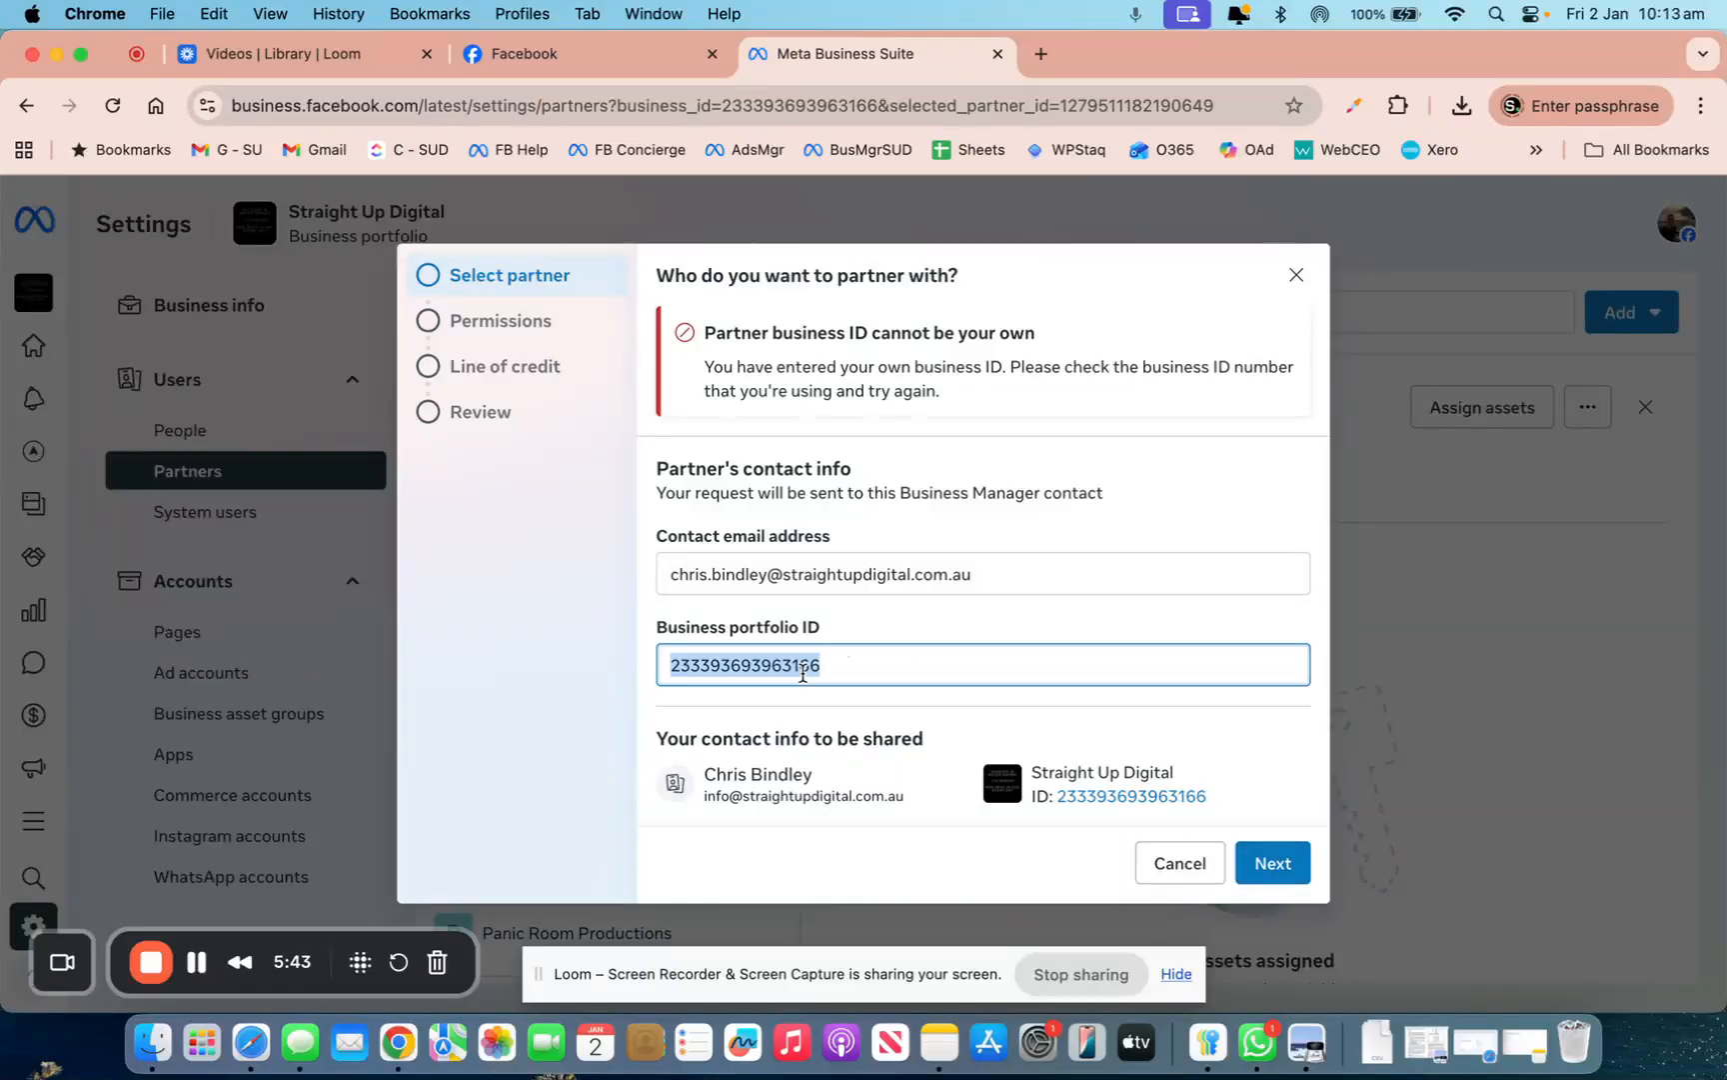
{"action": "left_click_drag", "start_coordinate": [681, 664], "coordinate": [670, 665]}
{"action": "type", "text": "1"}
{"action": "left_click", "coordinate": [1281, 861]}
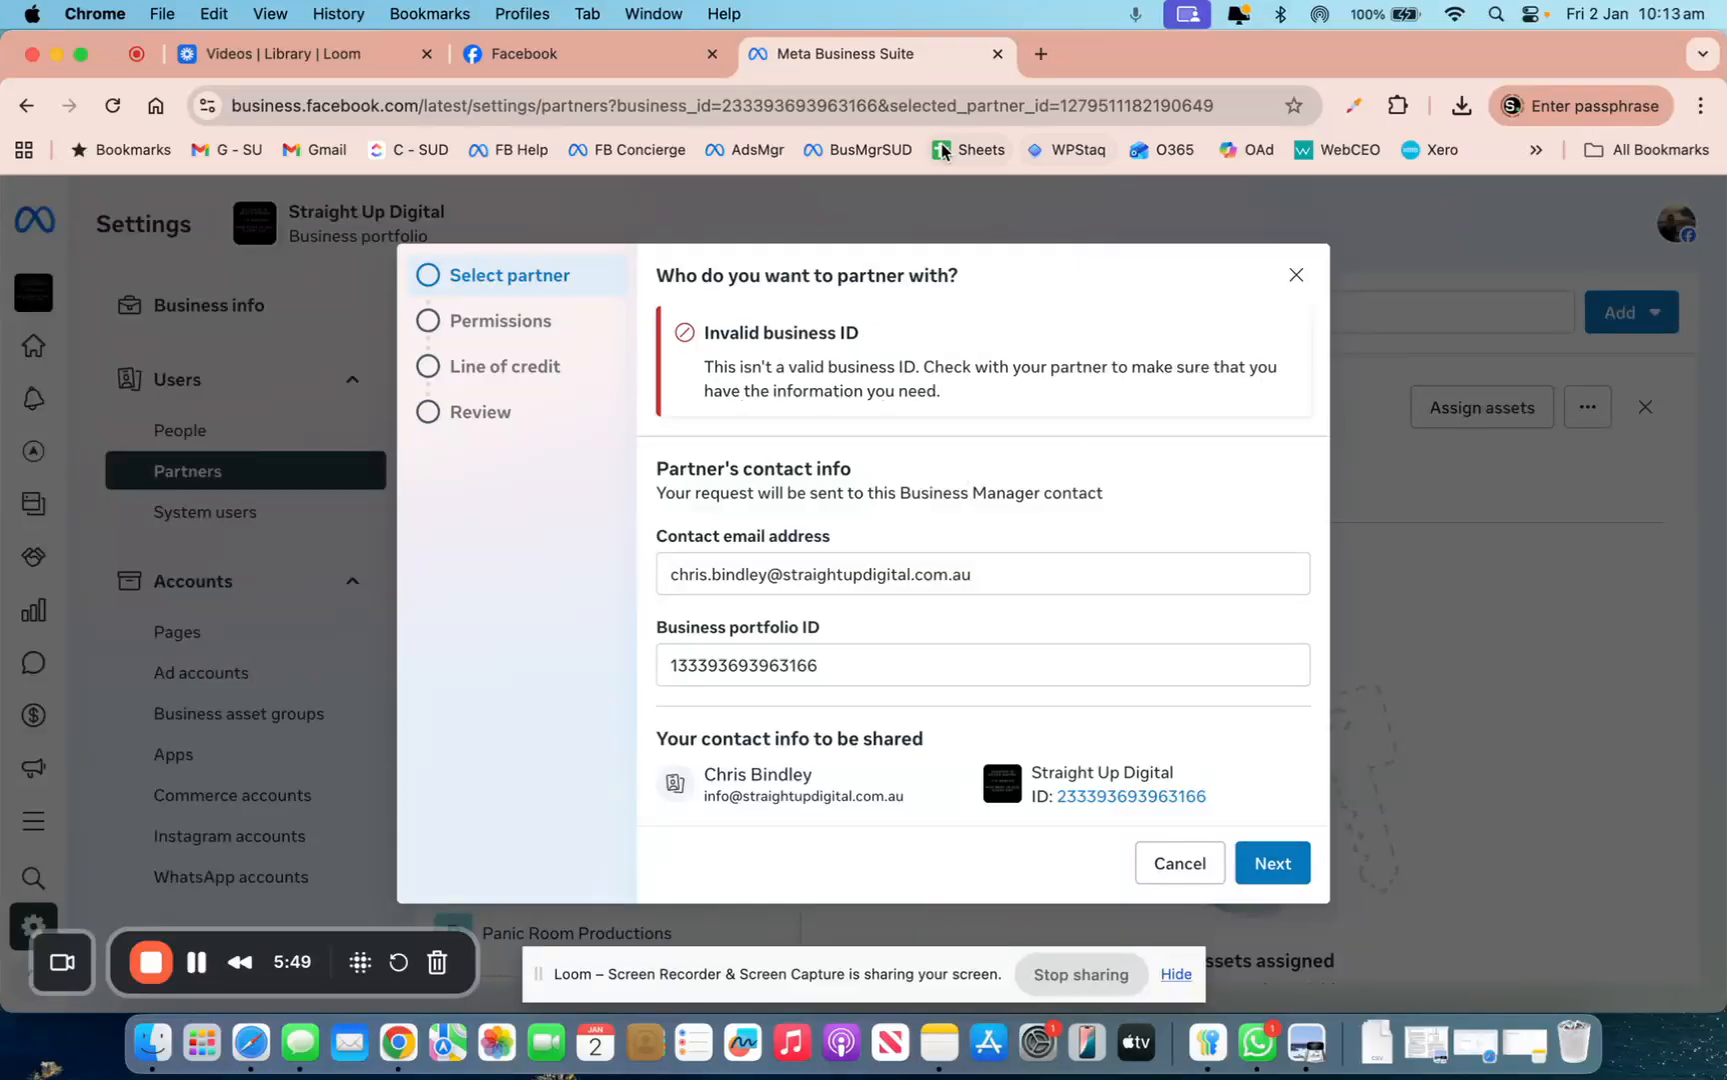
{"action": "left_click", "coordinate": [1297, 275]}
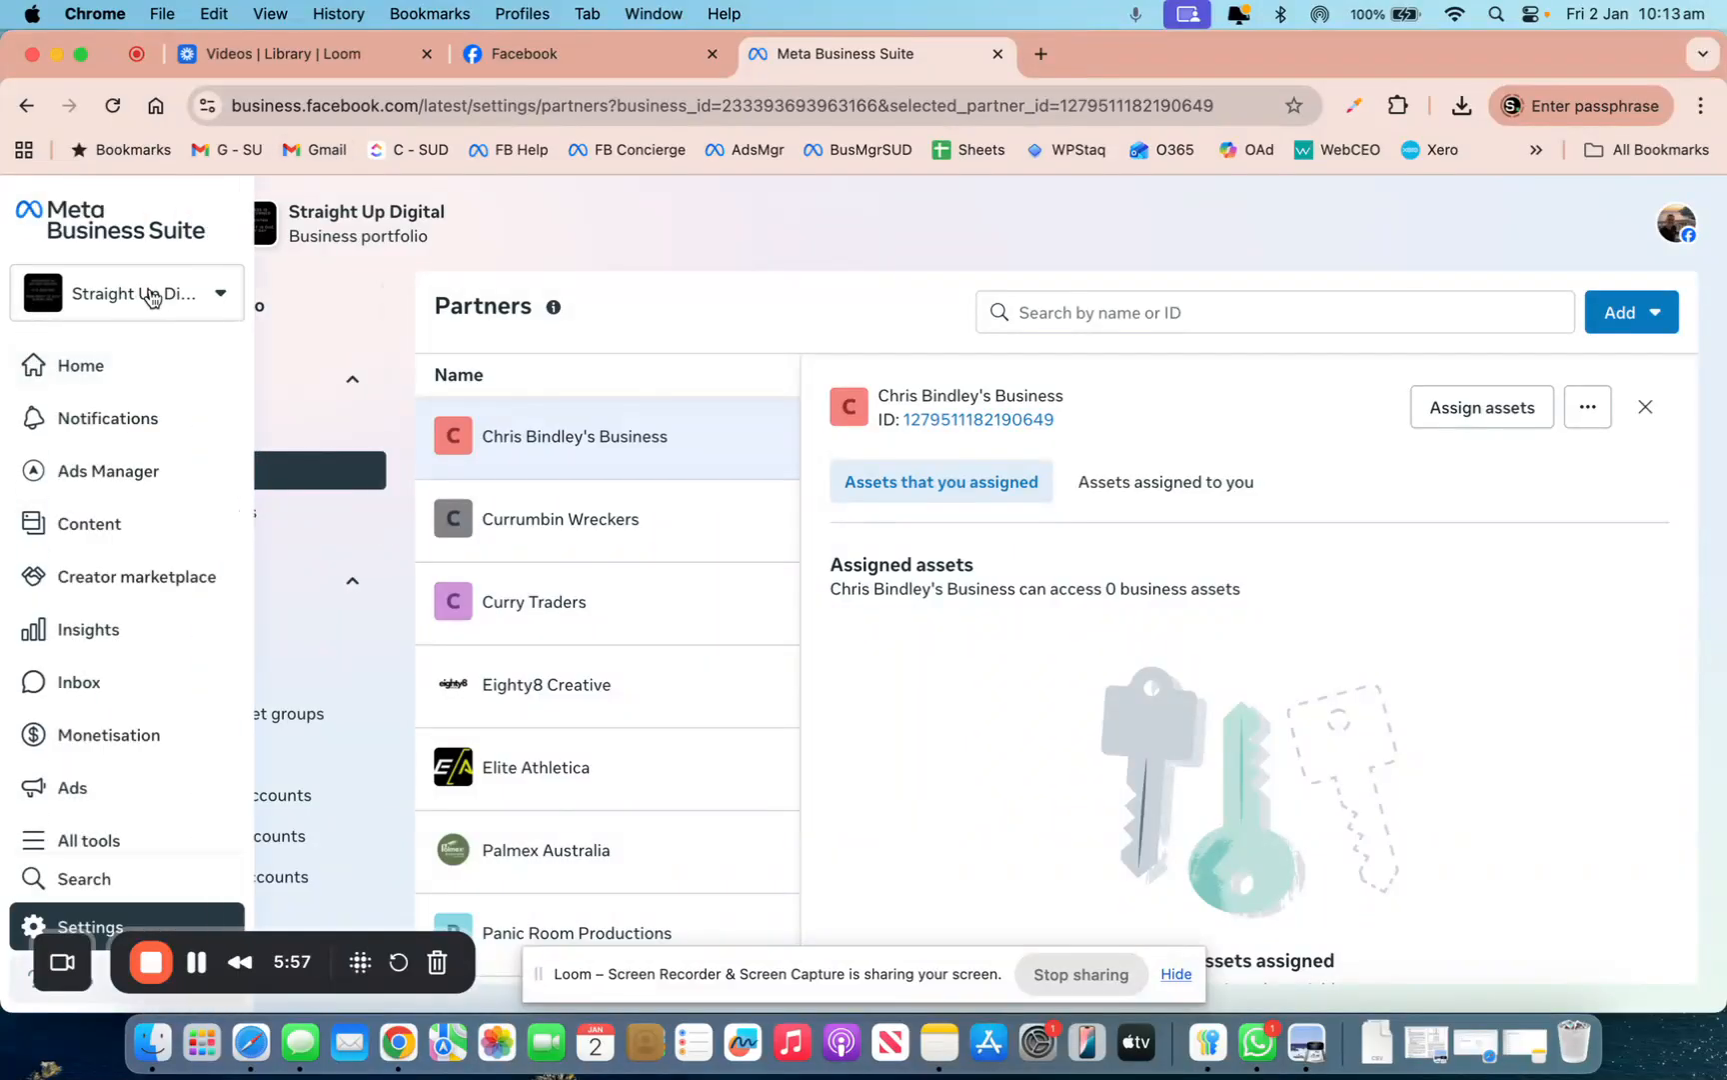
Switch to the personal portfolio and copy its business ID from the address bar
{"action": "left_click", "coordinate": [201, 297]}
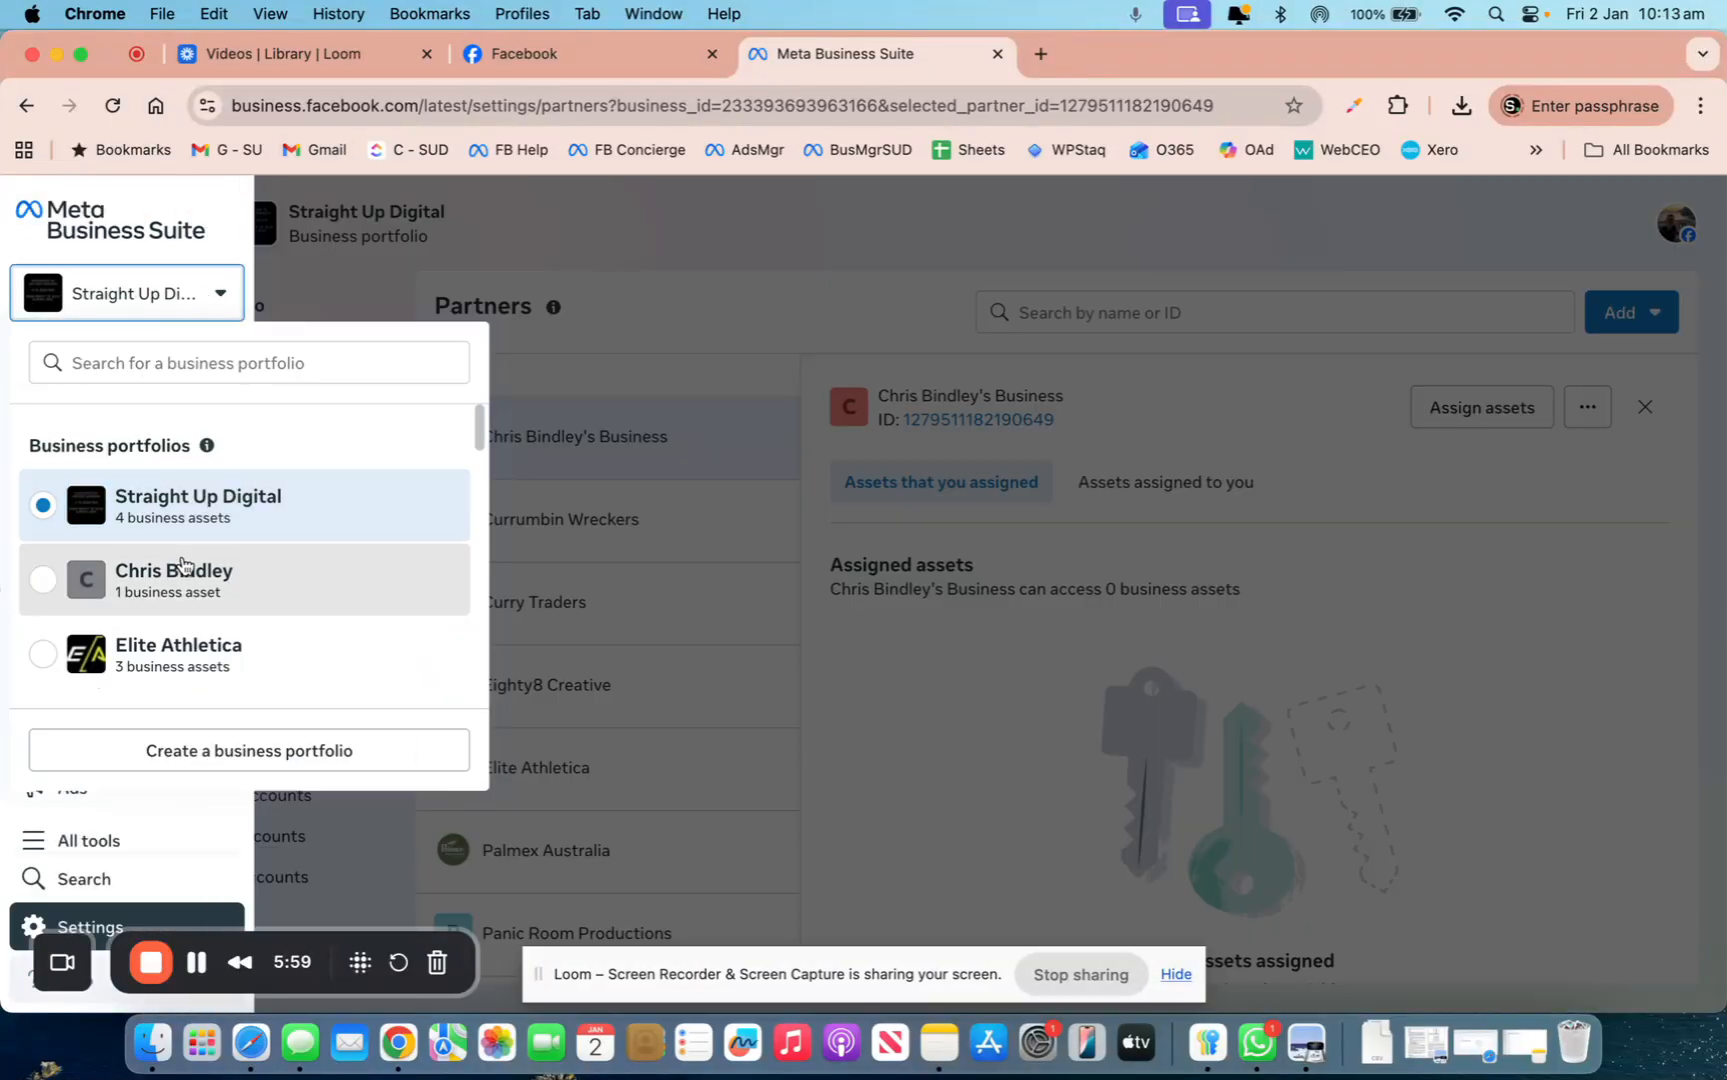
{"action": "left_click", "coordinate": [181, 566]}
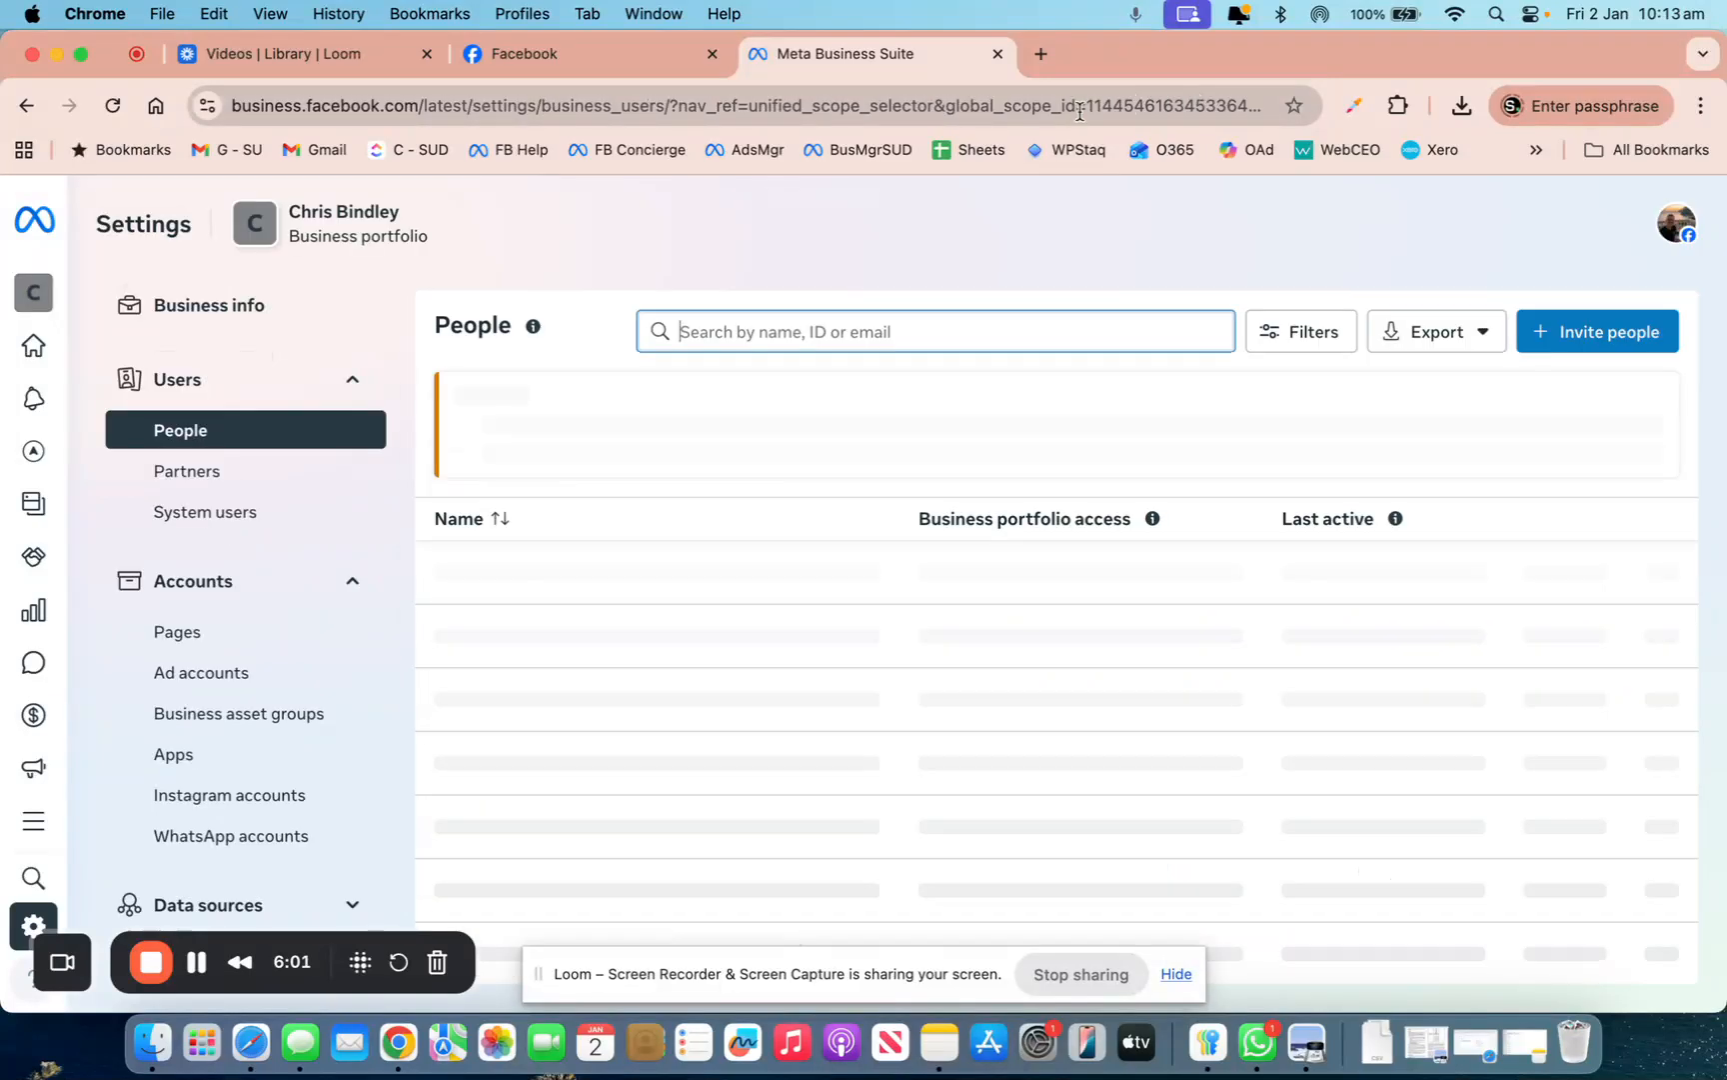
{"action": "left_click", "coordinate": [1165, 110]}
{"action": "left_click", "coordinate": [1164, 112]}
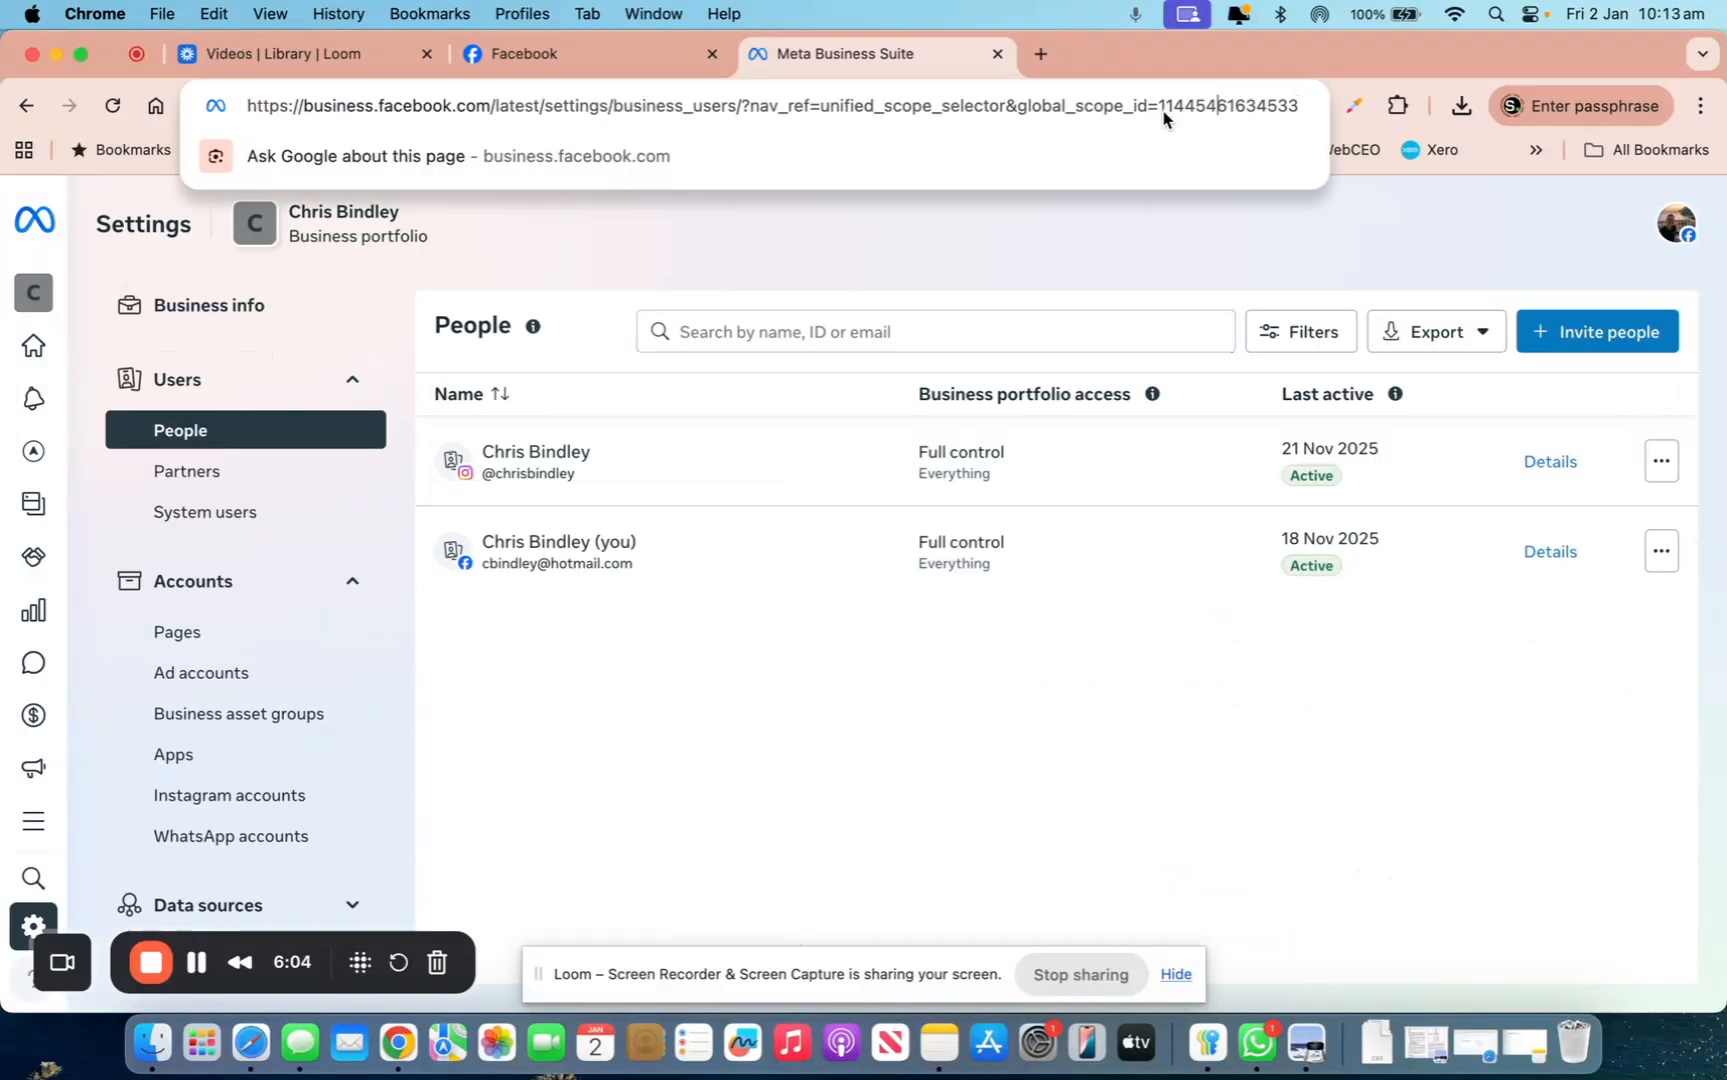
{"action": "key", "text": "Right"}
{"action": "key", "text": "Right"}
{"action": "key", "text": "Right"}
{"action": "key", "text": "Right"}
{"action": "key", "text": "Right"}
{"action": "key", "text": "Right"}
{"action": "key", "text": "Right"}
{"action": "key", "text": "Right"}
{"action": "key", "text": "Right"}
{"action": "key", "text": "Right"}
{"action": "key", "text": "Right"}
{"action": "key", "text": "Right"}
{"action": "key", "text": "Right"}
{"action": "key", "text": "Right"}
{"action": "key", "text": "Right"}
{"action": "key", "text": "Right"}
{"action": "key", "text": "Right"}
{"action": "key", "text": "Right"}
{"action": "key", "text": "Right"}
{"action": "key", "text": "Right"}
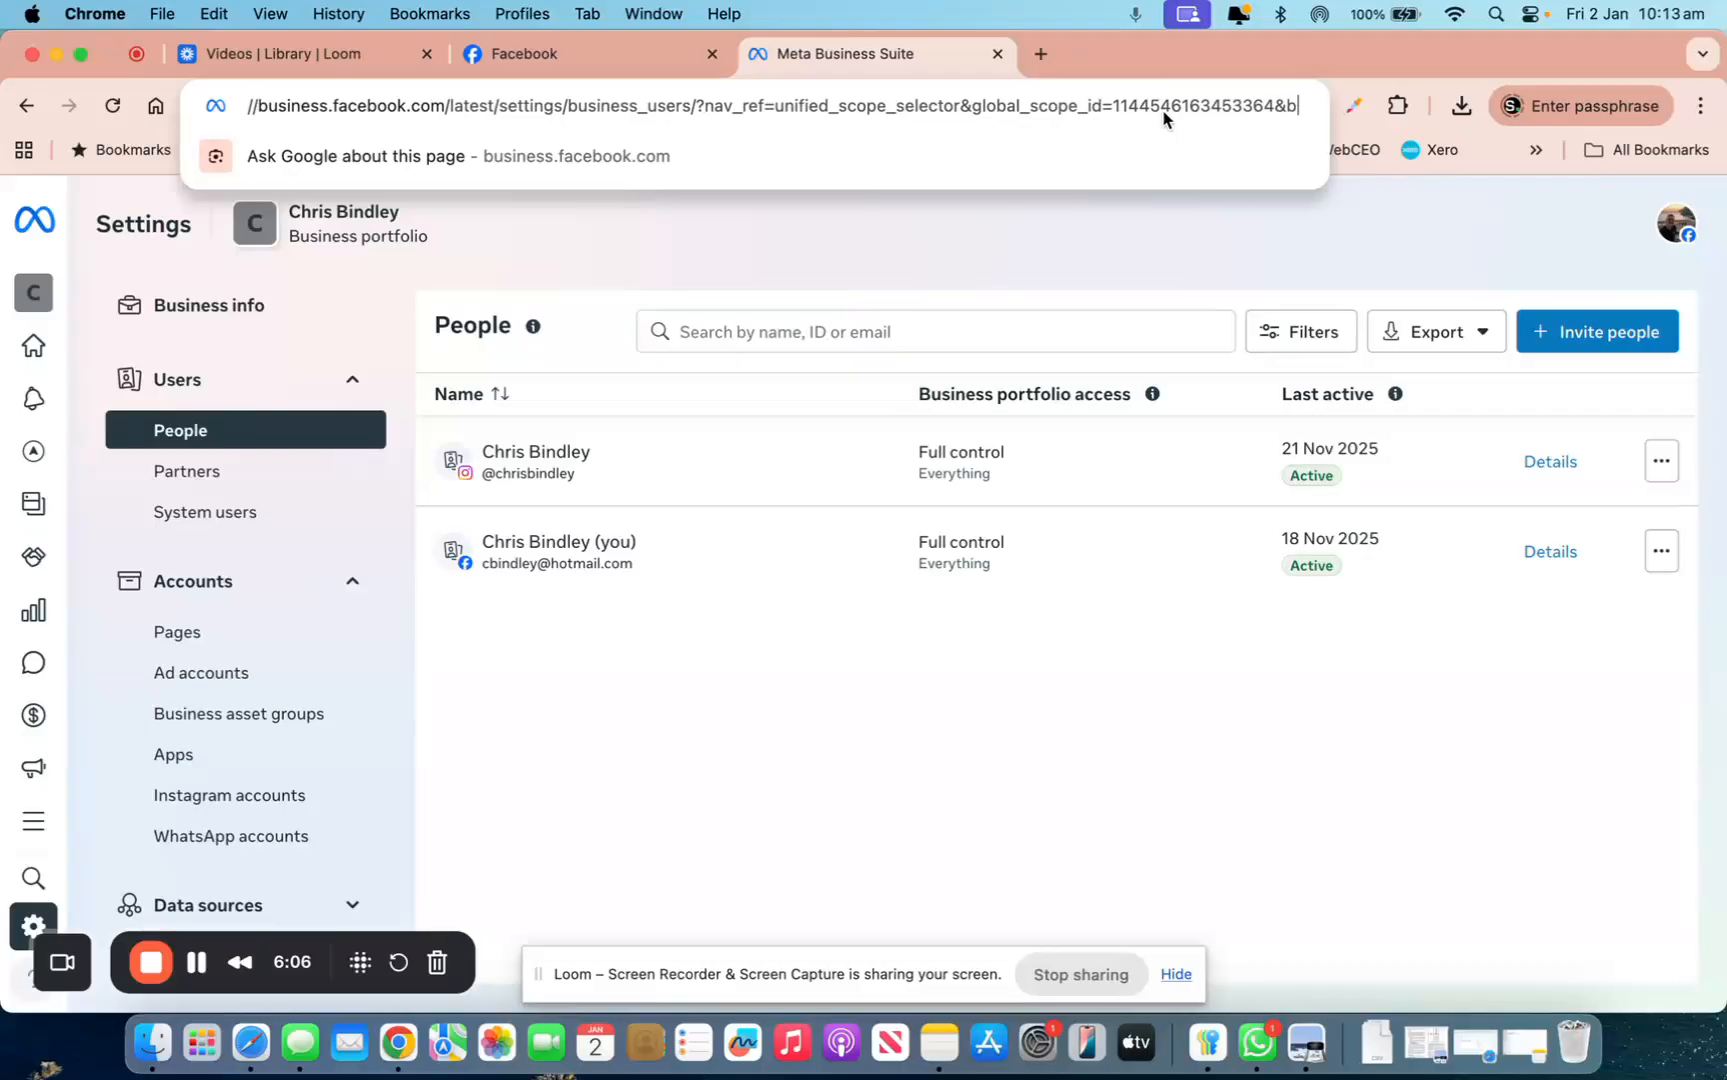
{"action": "key", "text": "Right"}
{"action": "key", "text": "Right"}
{"action": "key", "text": "Right"}
{"action": "key", "text": "Right"}
{"action": "key", "text": "Right"}
{"action": "key", "text": "Right"}
{"action": "key", "text": "Right"}
{"action": "key", "text": "Right"}
{"action": "key", "text": "Right"}
{"action": "key", "text": "Right"}
{"action": "key", "text": "Right"}
{"action": "key", "text": "Right"}
{"action": "key", "text": "Right"}
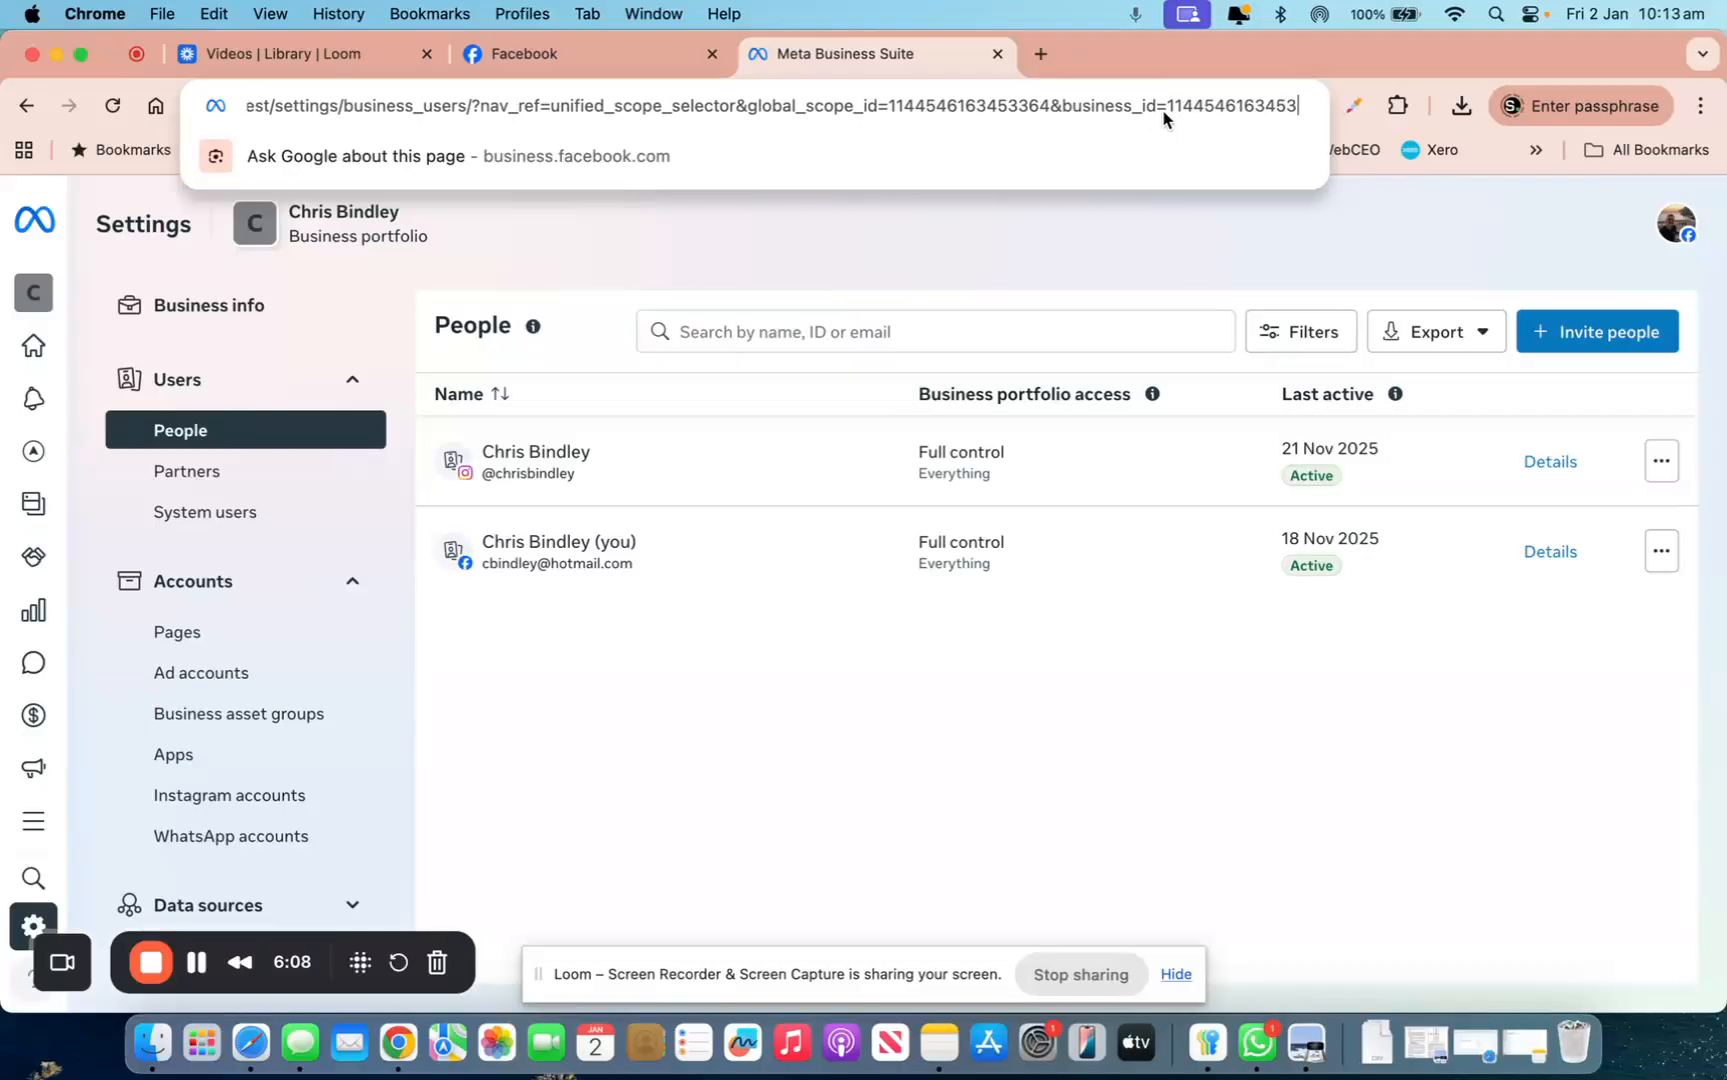
{"action": "key", "text": "Left"}
{"action": "key", "text": "shift+Left"}
{"action": "key", "text": "shift+Left"}
{"action": "key", "text": "shift+Left"}
{"action": "key", "text": "shift+Left"}
{"action": "key", "text": "shift+Left"}
{"action": "key", "text": "shift+Left"}
{"action": "key", "text": "shift+Left"}
{"action": "key", "text": "shift+Left"}
{"action": "key", "text": "shift+Left"}
{"action": "key", "text": "shift+Left"}
{"action": "key", "text": "shift+Left"}
{"action": "key", "text": "shift+Left"}
{"action": "key", "text": "shift+Left"}
{"action": "key", "text": "shift+Left"}
{"action": "key", "text": "shift+Left"}
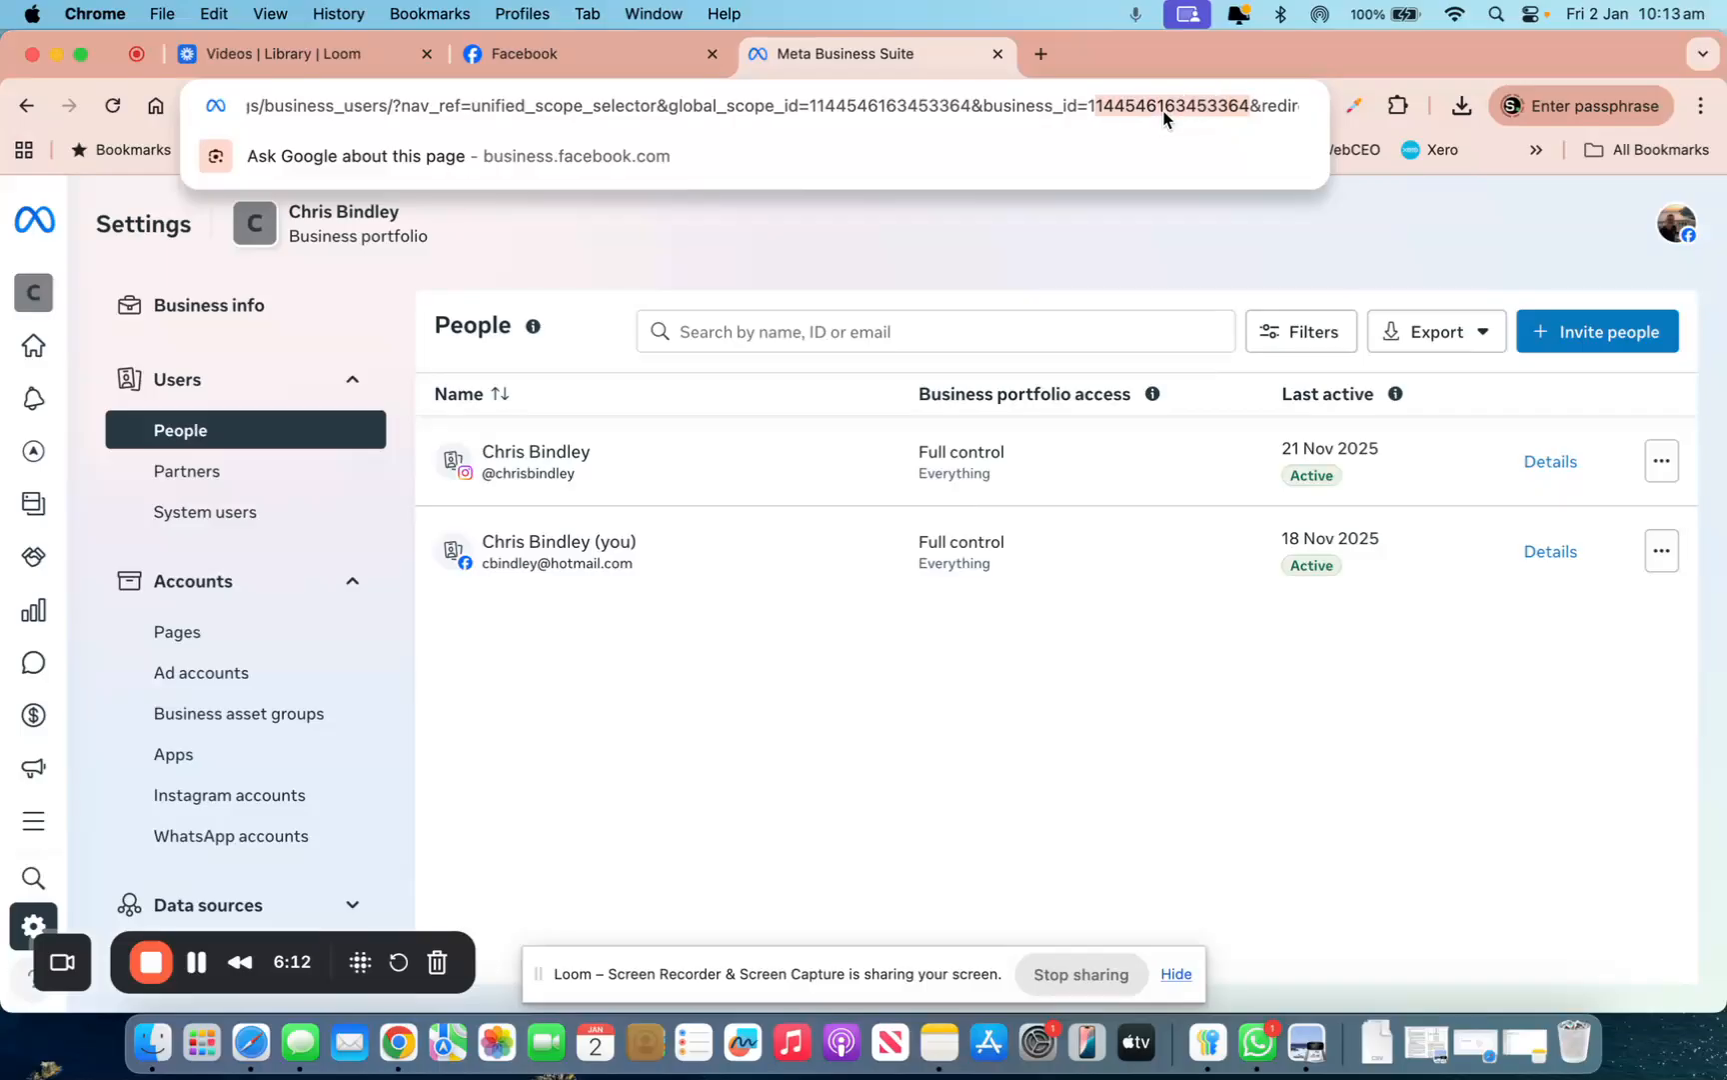
{"action": "key", "text": "Escape"}
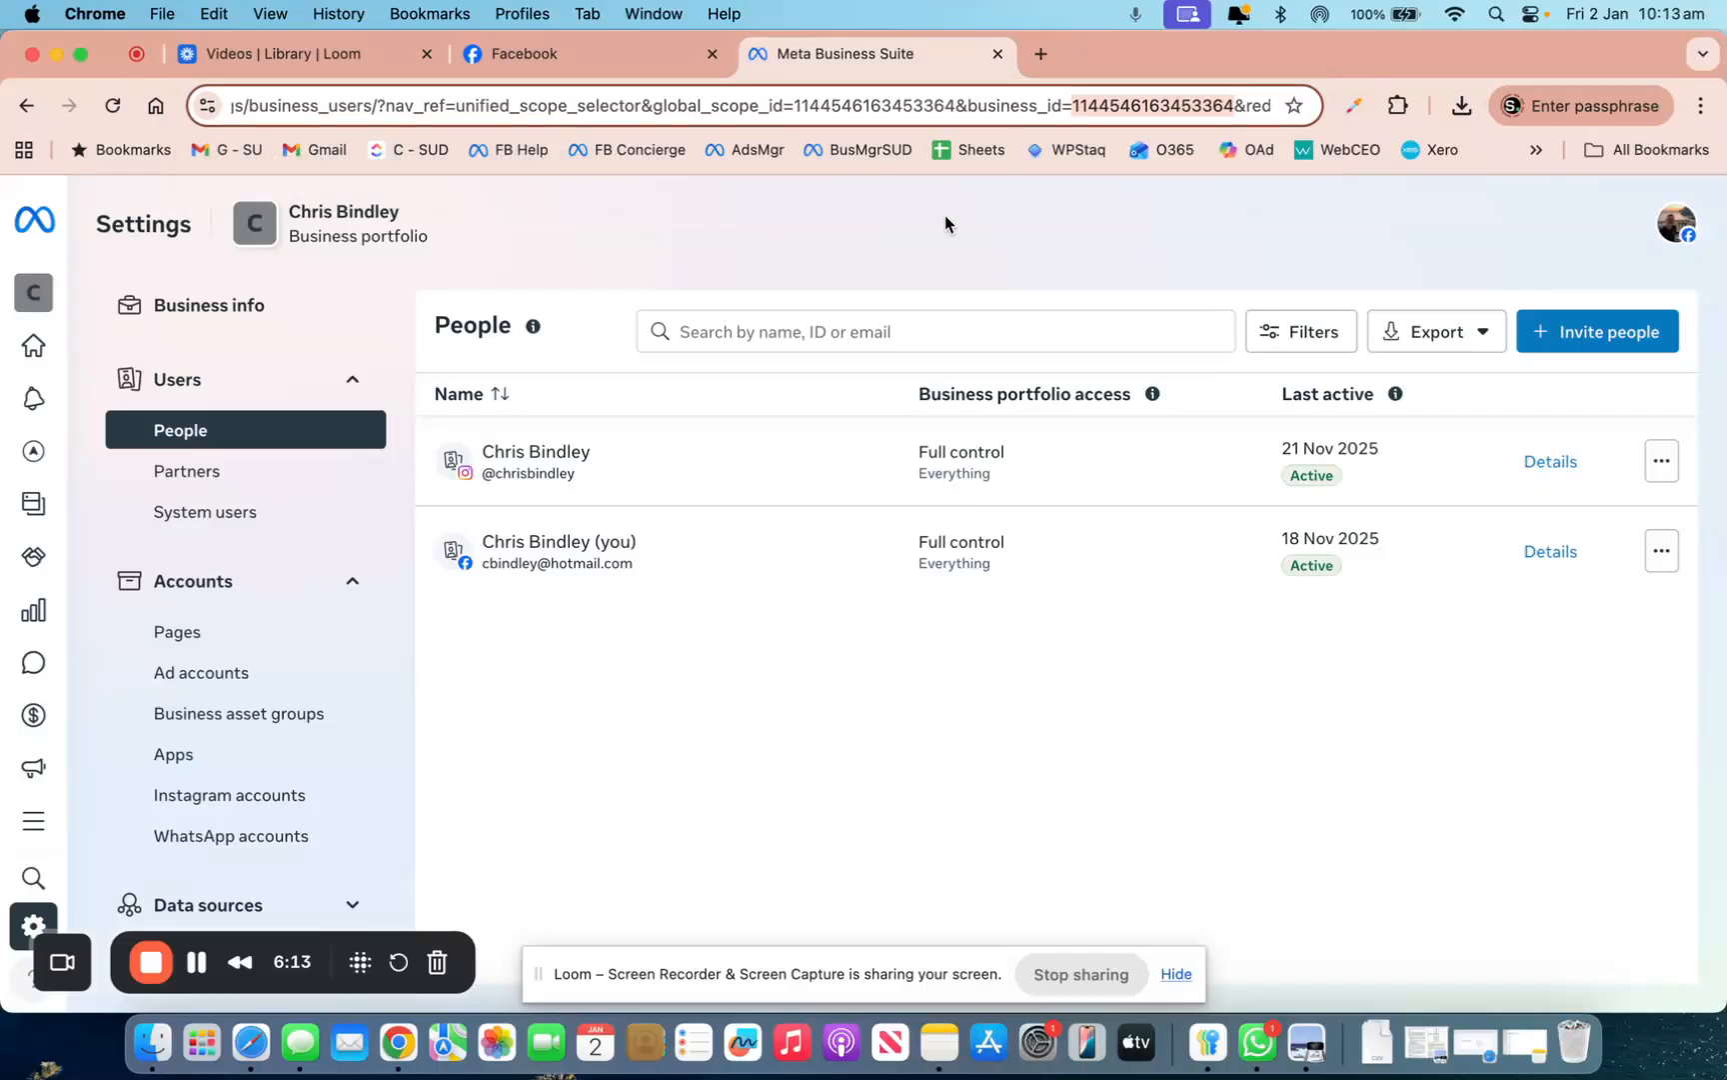
Switch the portfolio to Straight Up Digital and open its Partners settings
{"action": "left_click", "coordinate": [34, 298]}
{"action": "left_click", "coordinate": [222, 295]}
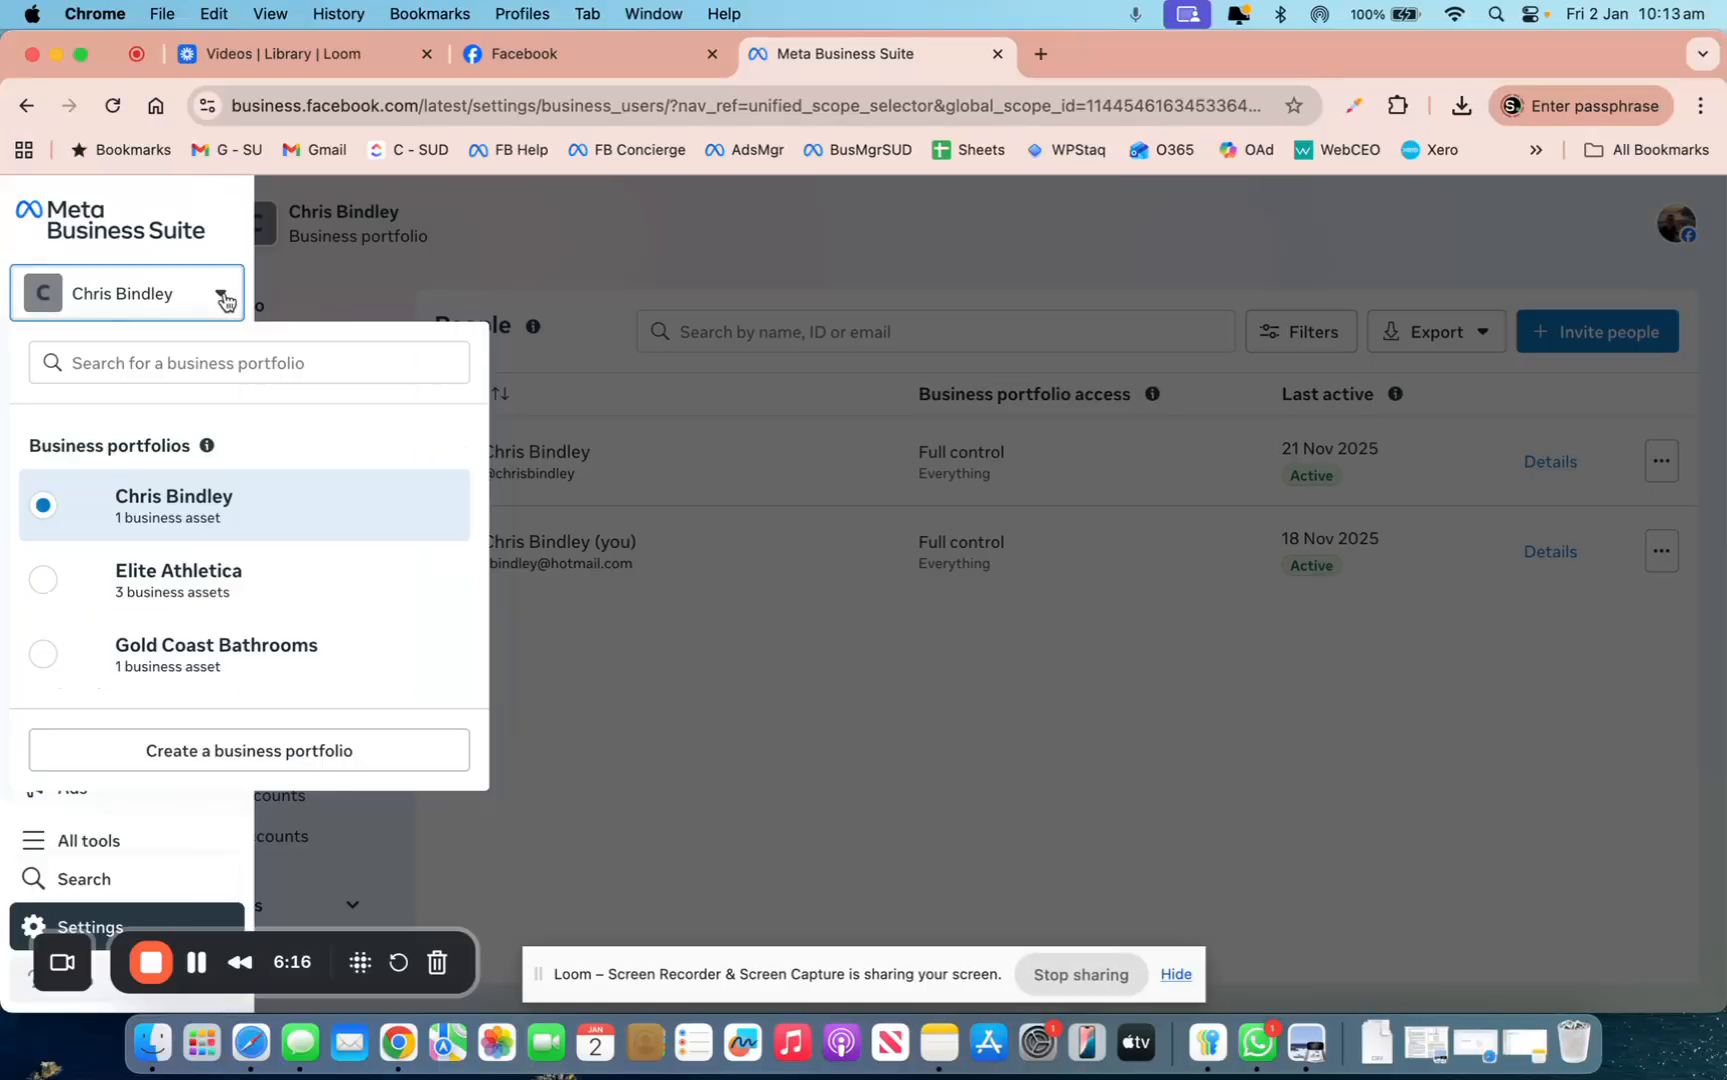
{"action": "scroll", "coordinate": [213, 625], "scroll_direction": "down", "scroll_amount": 8}
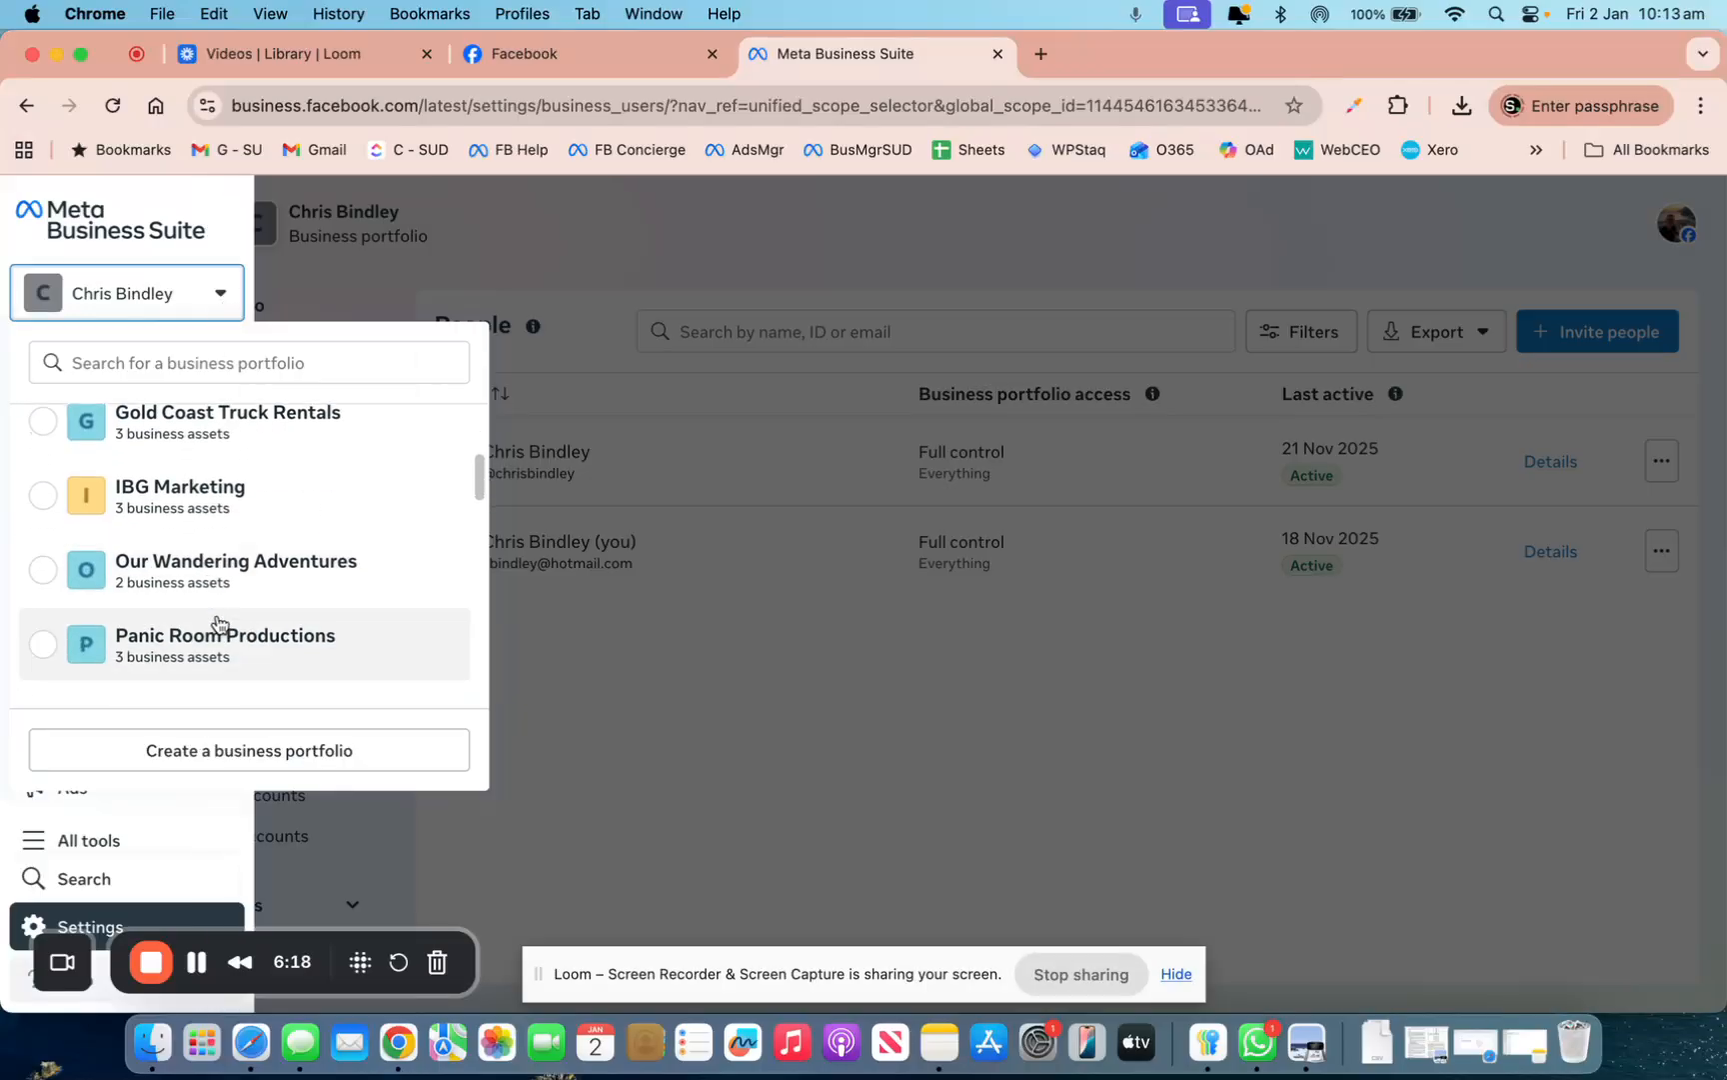
{"action": "scroll", "coordinate": [215, 623], "scroll_direction": "down", "scroll_amount": 3}
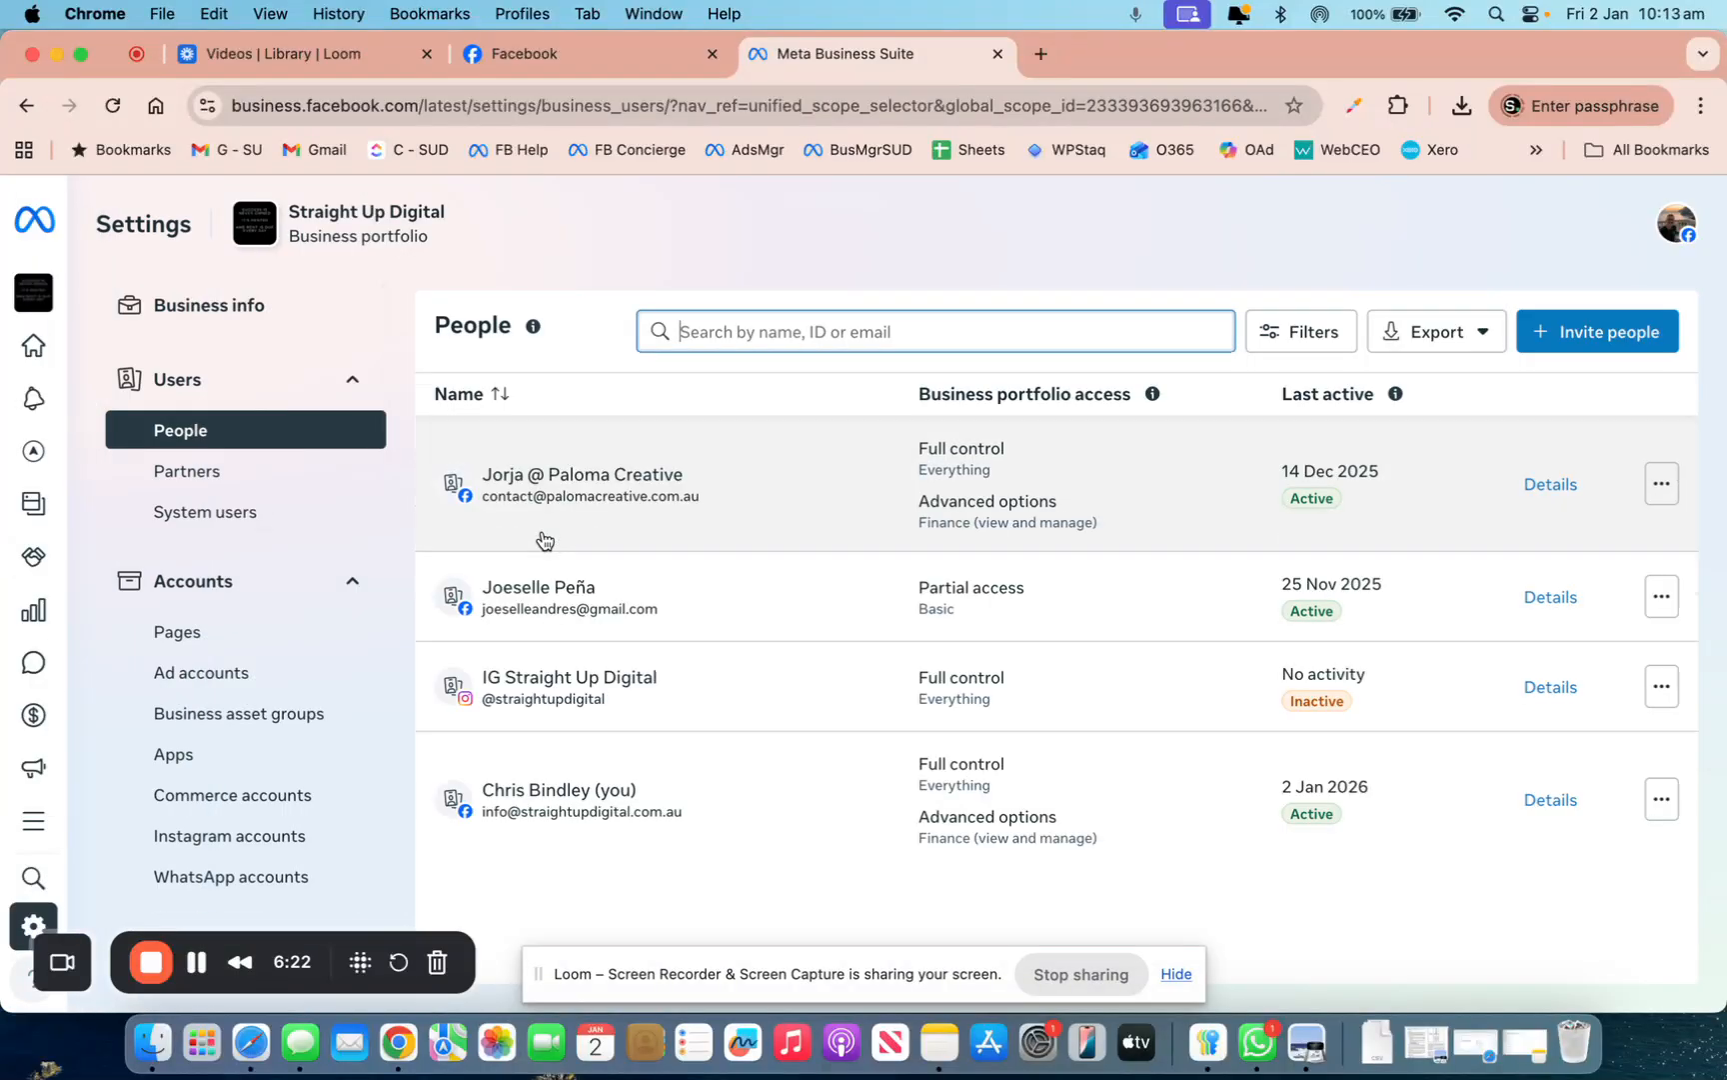
{"action": "left_click", "coordinate": [165, 474]}
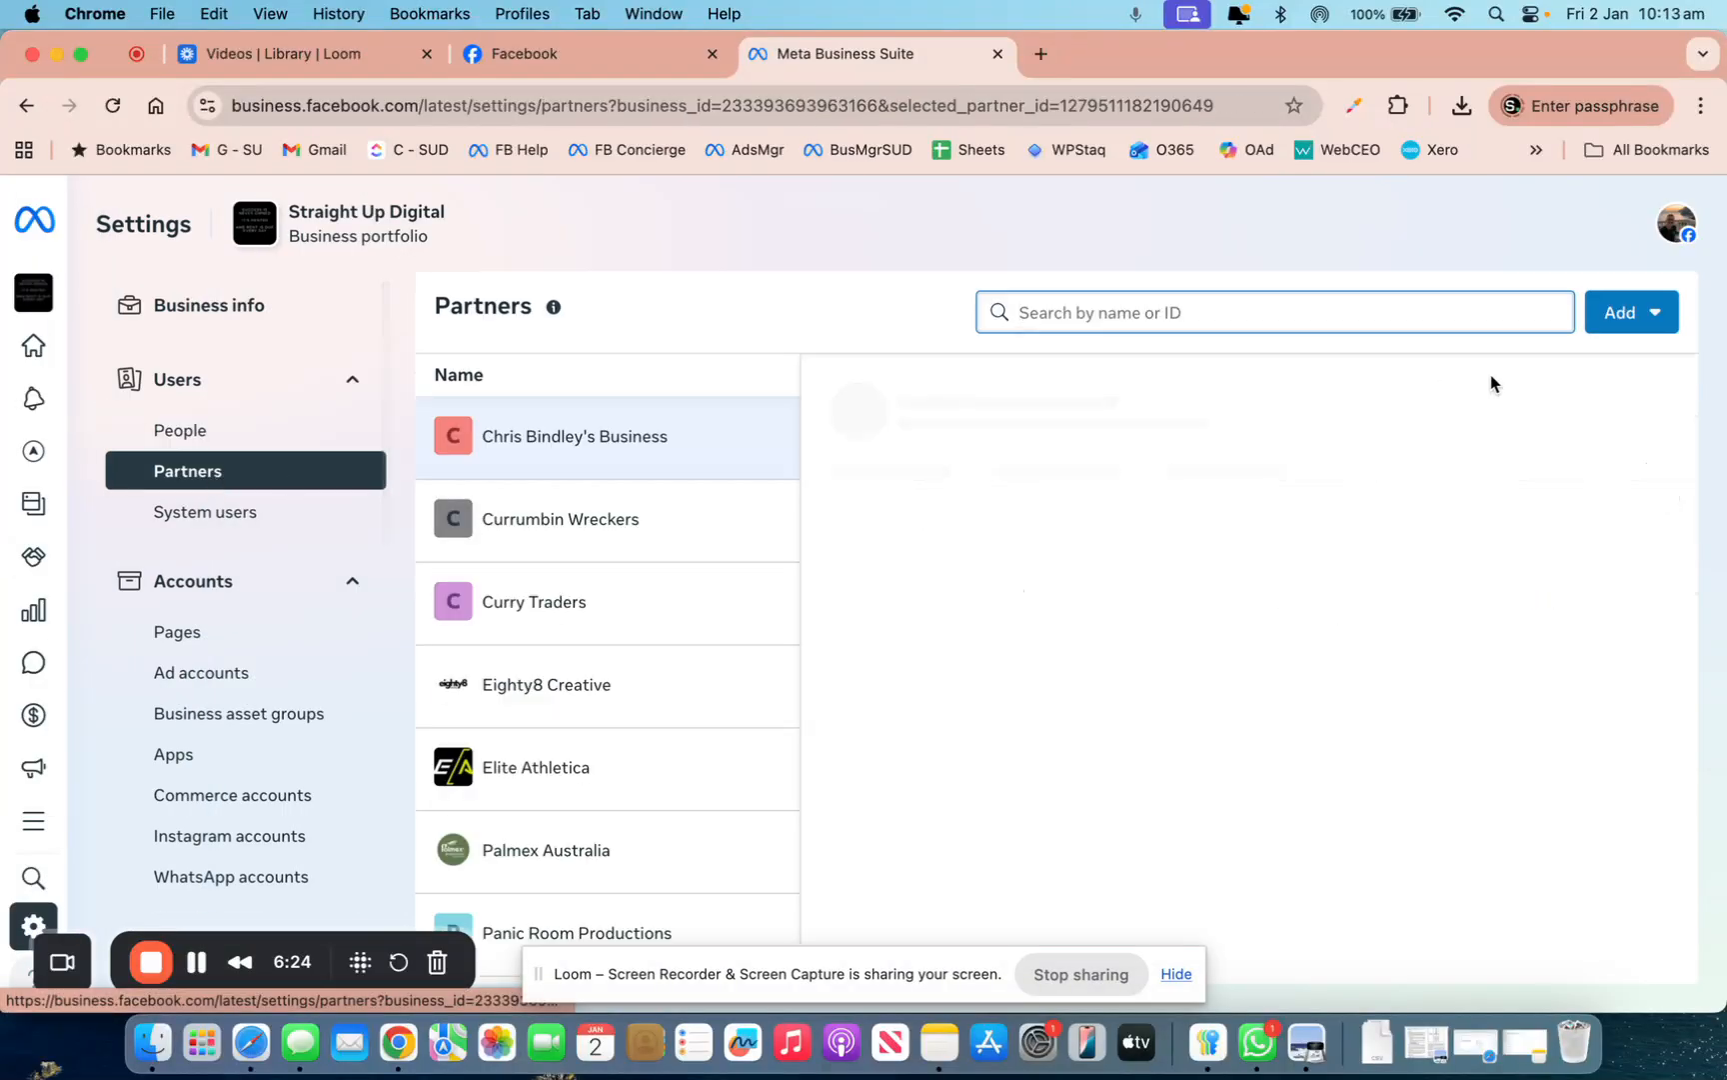
Ask a partner to assign their assets, entering their contact email and the pasted portfolio ID
{"action": "left_click", "coordinate": [1629, 312]}
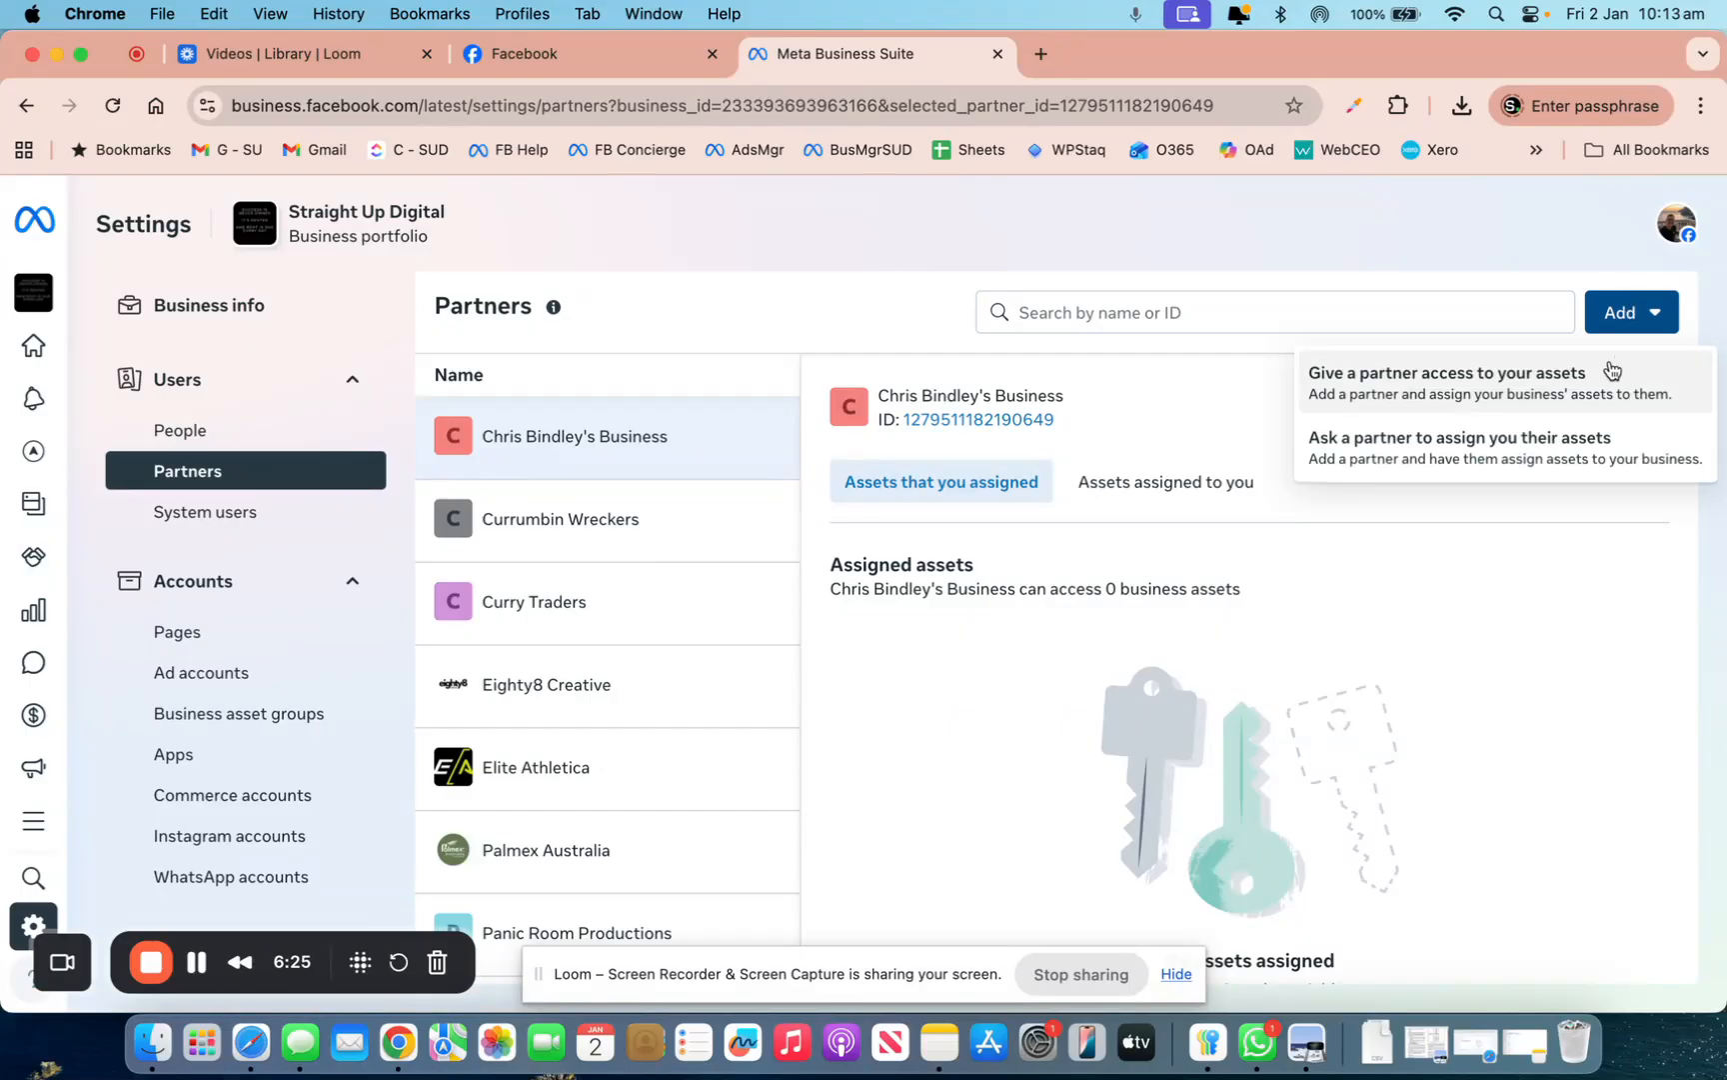
{"action": "left_click", "coordinate": [1546, 438]}
{"action": "left_click", "coordinate": [1122, 784]}
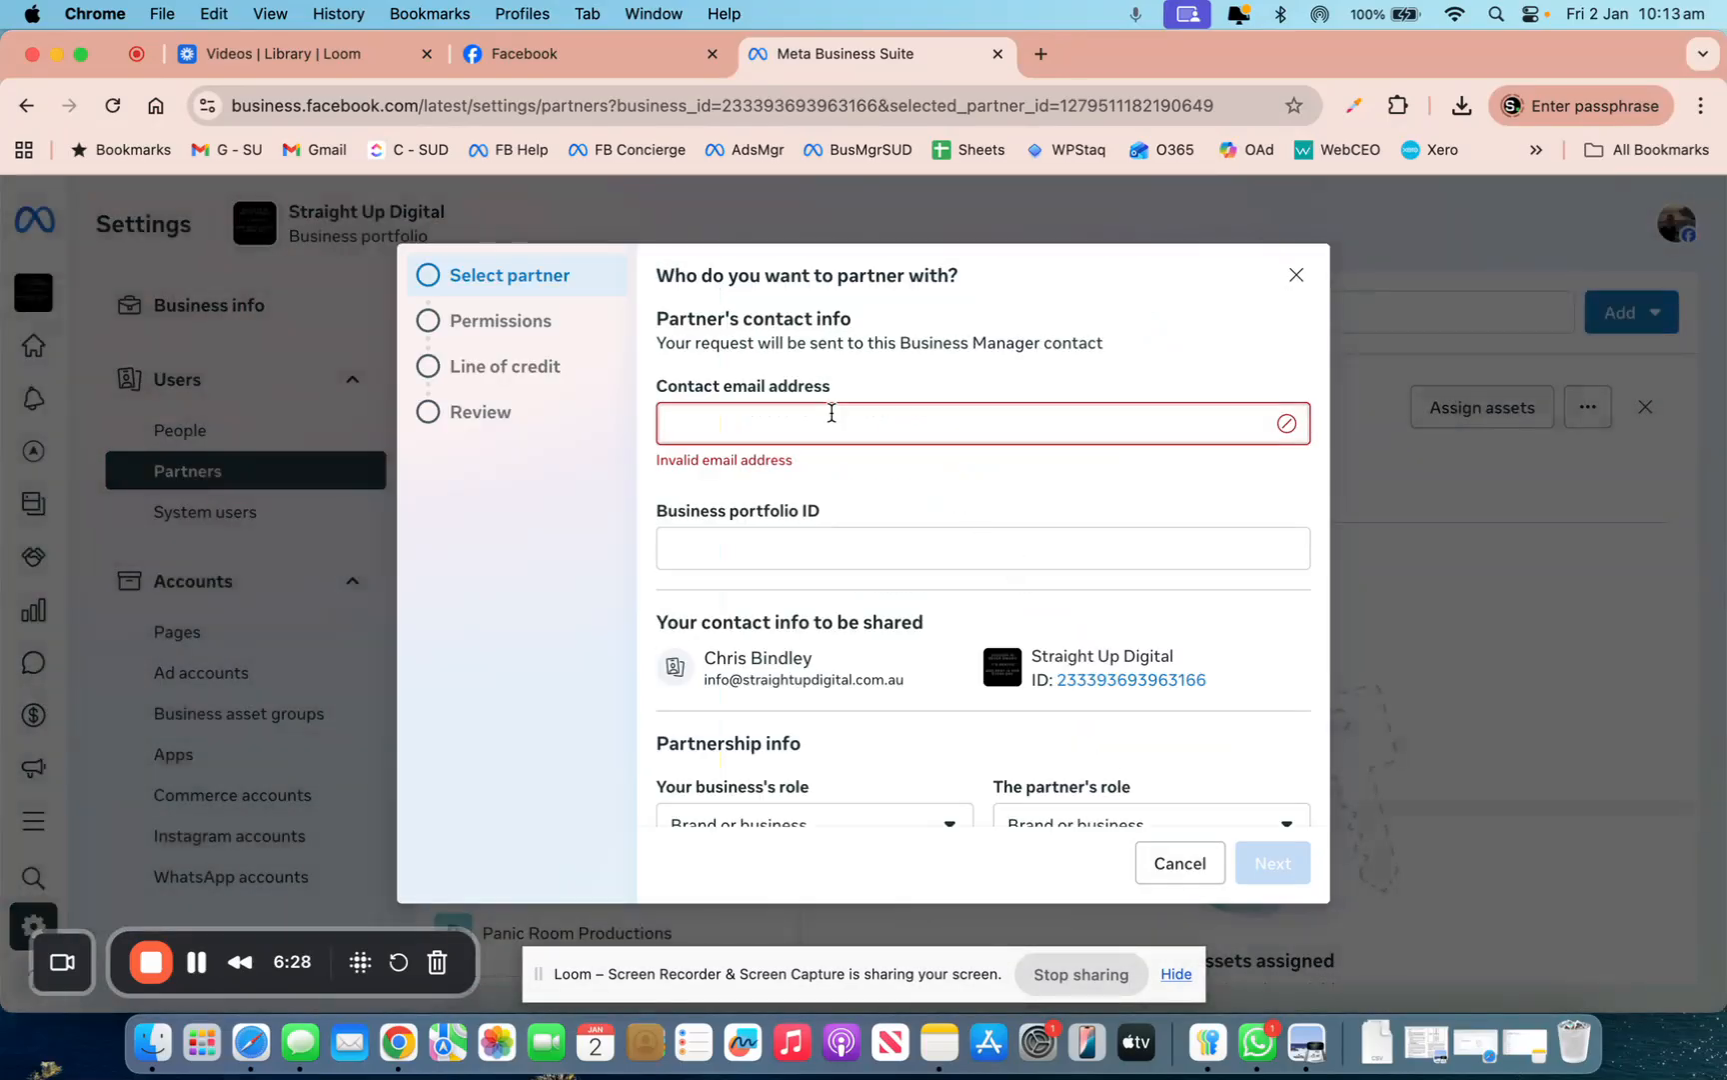
{"action": "left_click", "coordinate": [818, 431]}
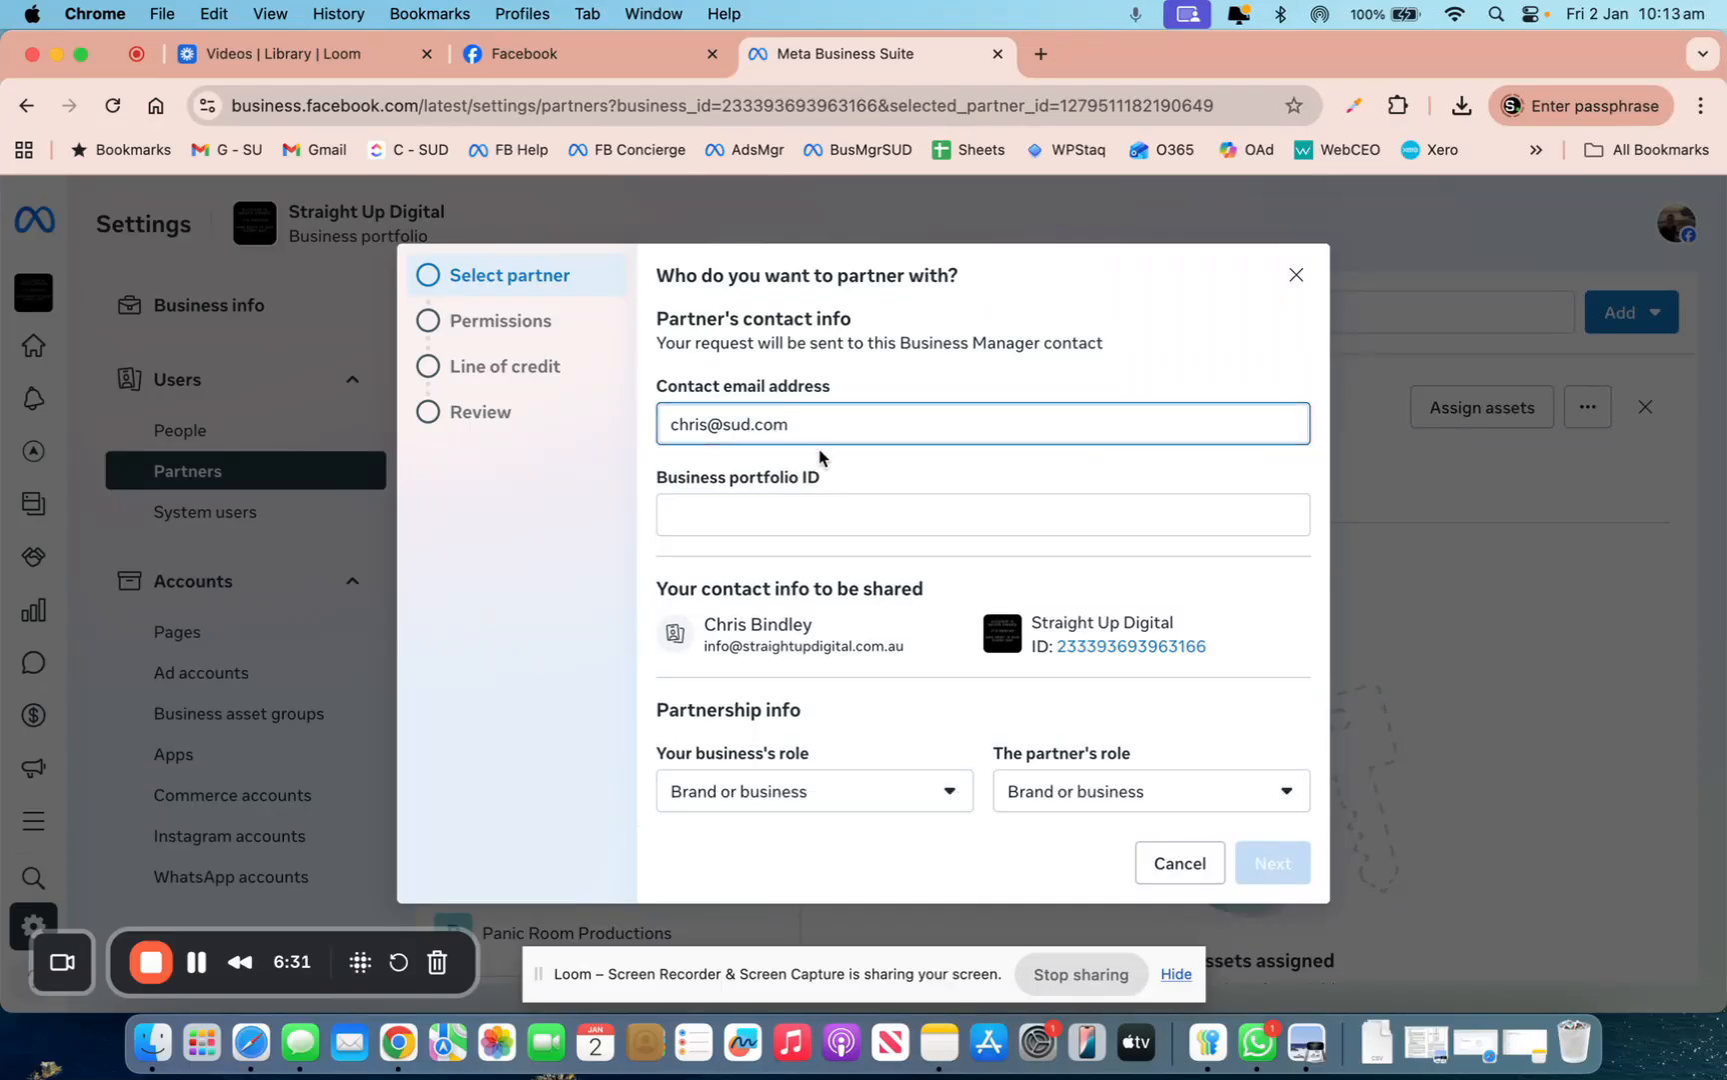
{"action": "left_click", "coordinate": [808, 514]}
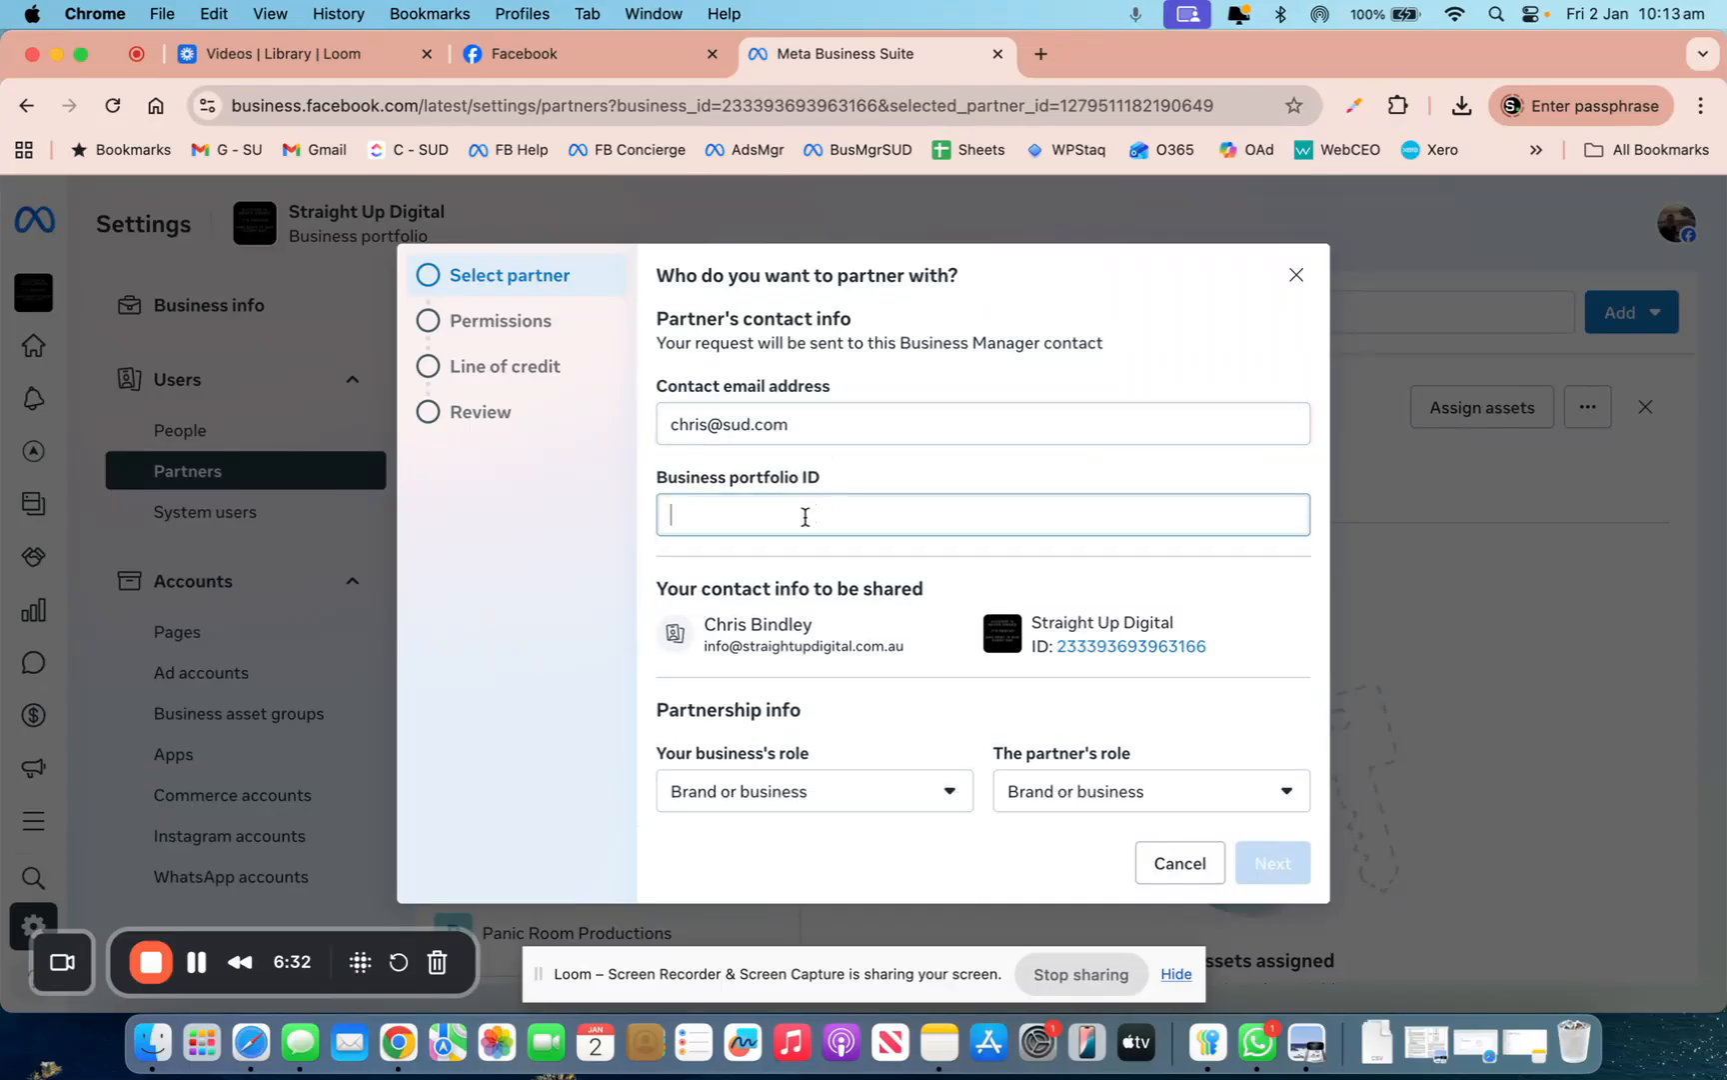
{"action": "key", "text": "super+v"}
{"action": "left_click", "coordinate": [1274, 864]}
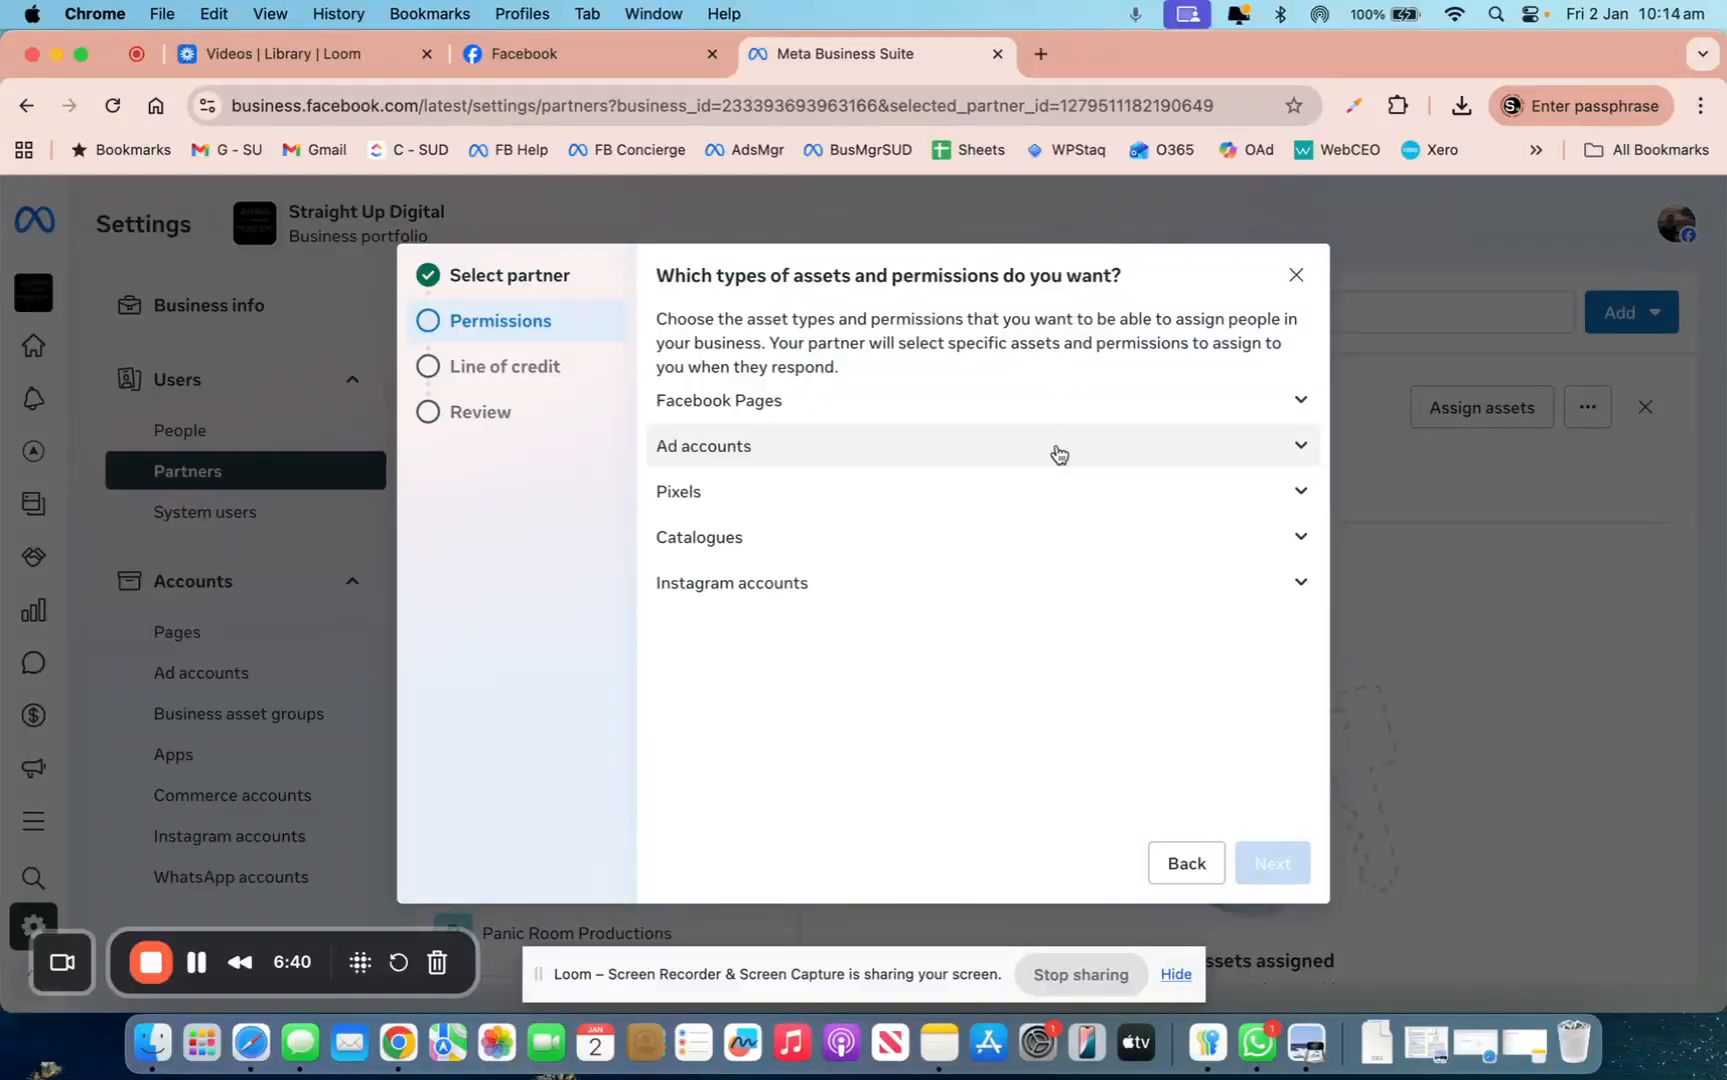
Give Facebook Pages full control plus the Leads and Revenue permissions
{"action": "left_click", "coordinate": [1300, 401]}
{"action": "scroll", "coordinate": [1134, 467], "scroll_direction": "down", "scroll_amount": 5}
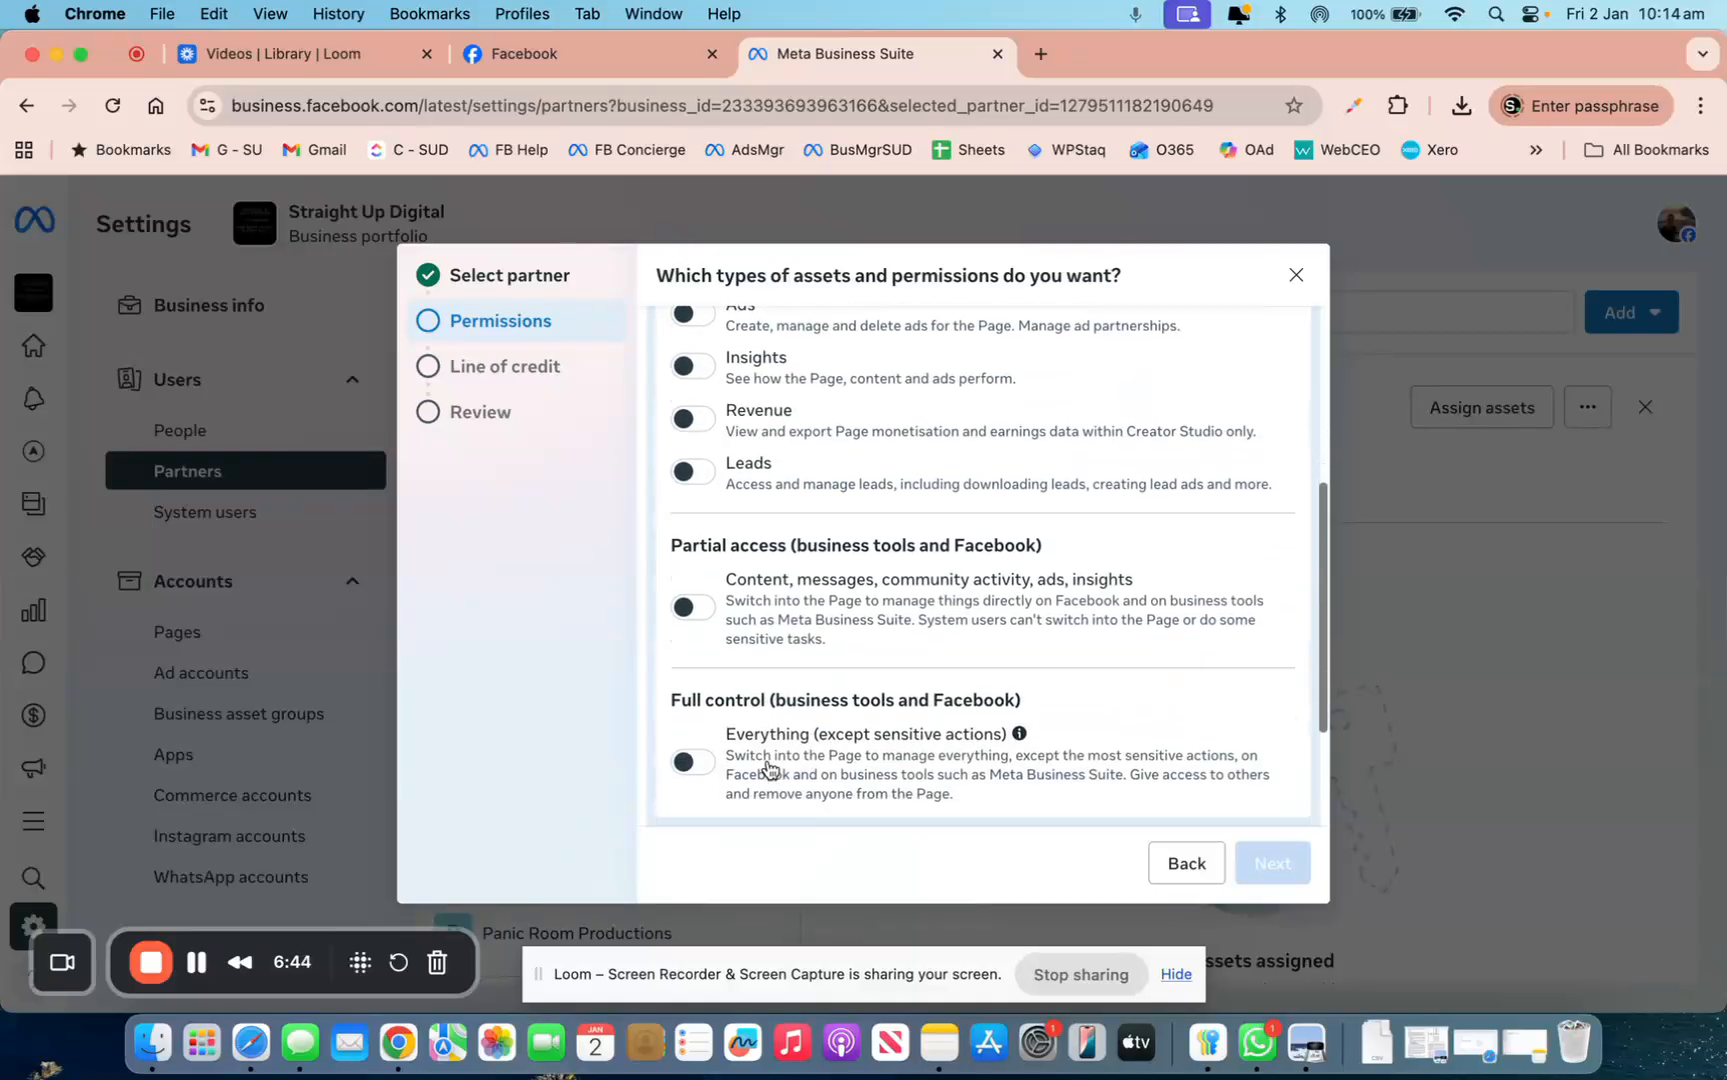
{"action": "left_click", "coordinate": [689, 741]}
{"action": "scroll", "coordinate": [700, 590], "scroll_direction": "up", "scroll_amount": 2}
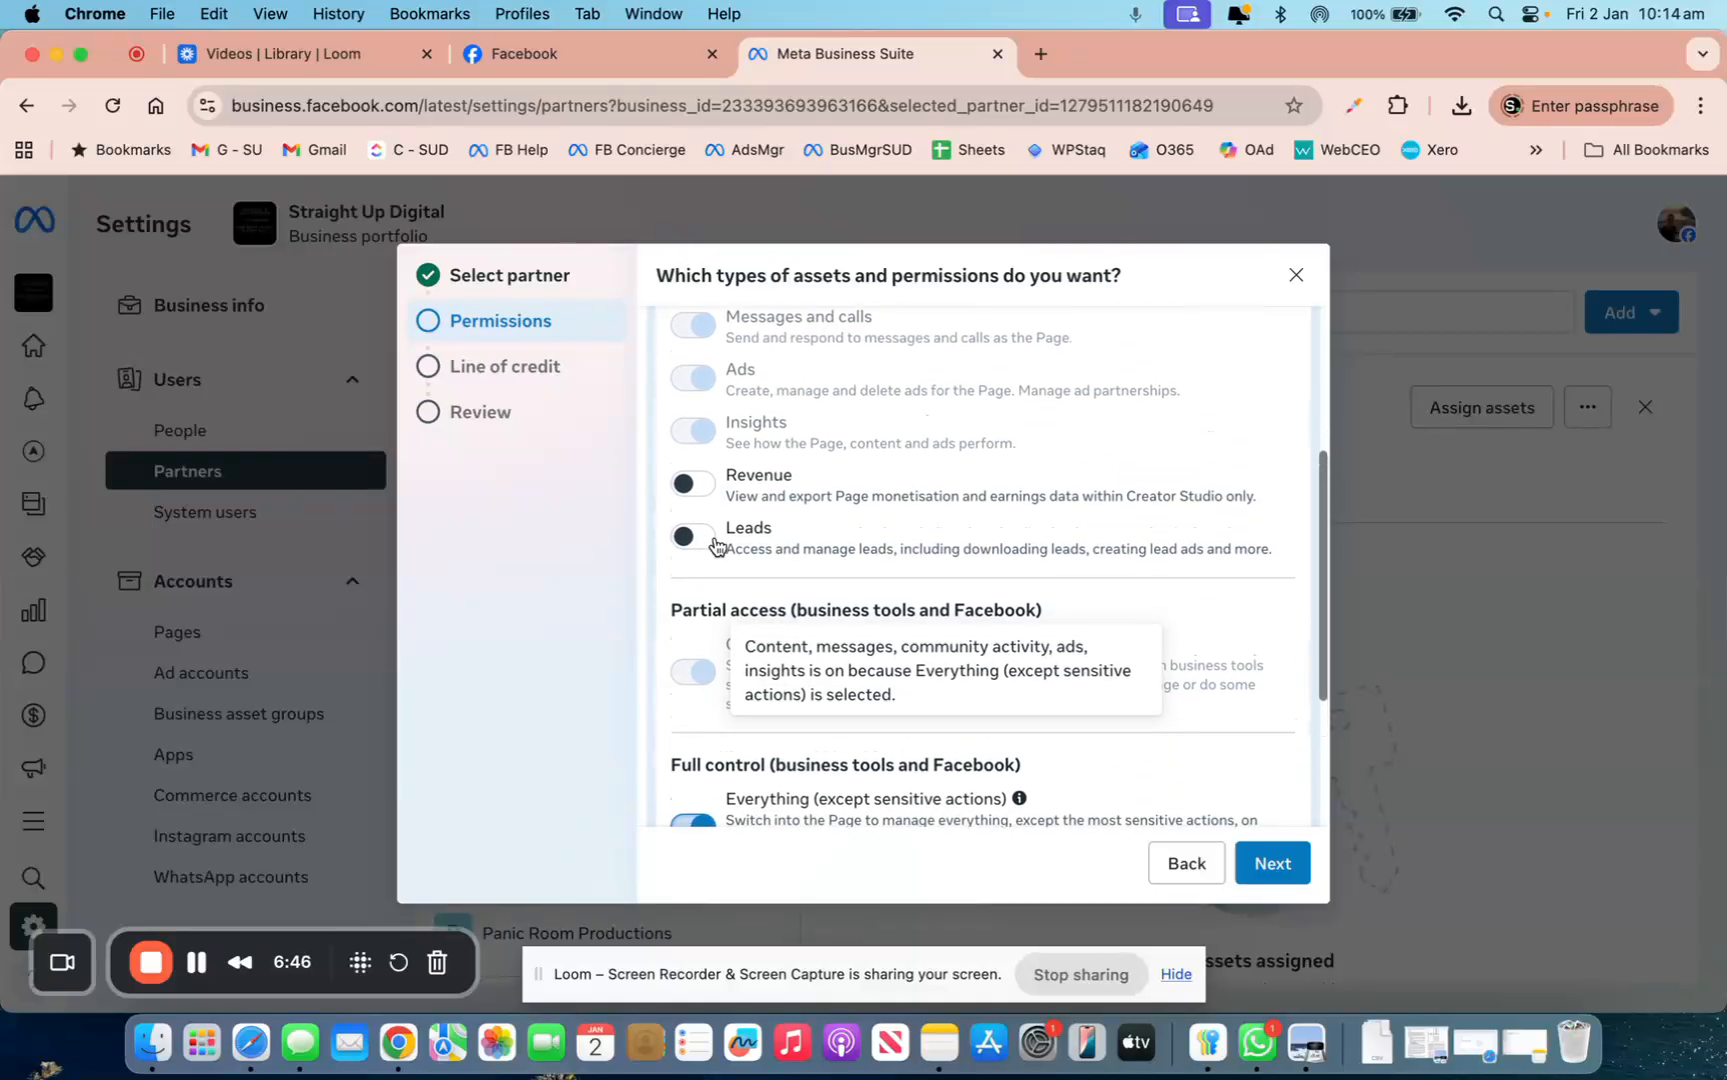
{"action": "left_click", "coordinate": [693, 546]}
{"action": "left_click", "coordinate": [695, 494]}
{"action": "scroll", "coordinate": [837, 628], "scroll_direction": "down", "scroll_amount": 4}
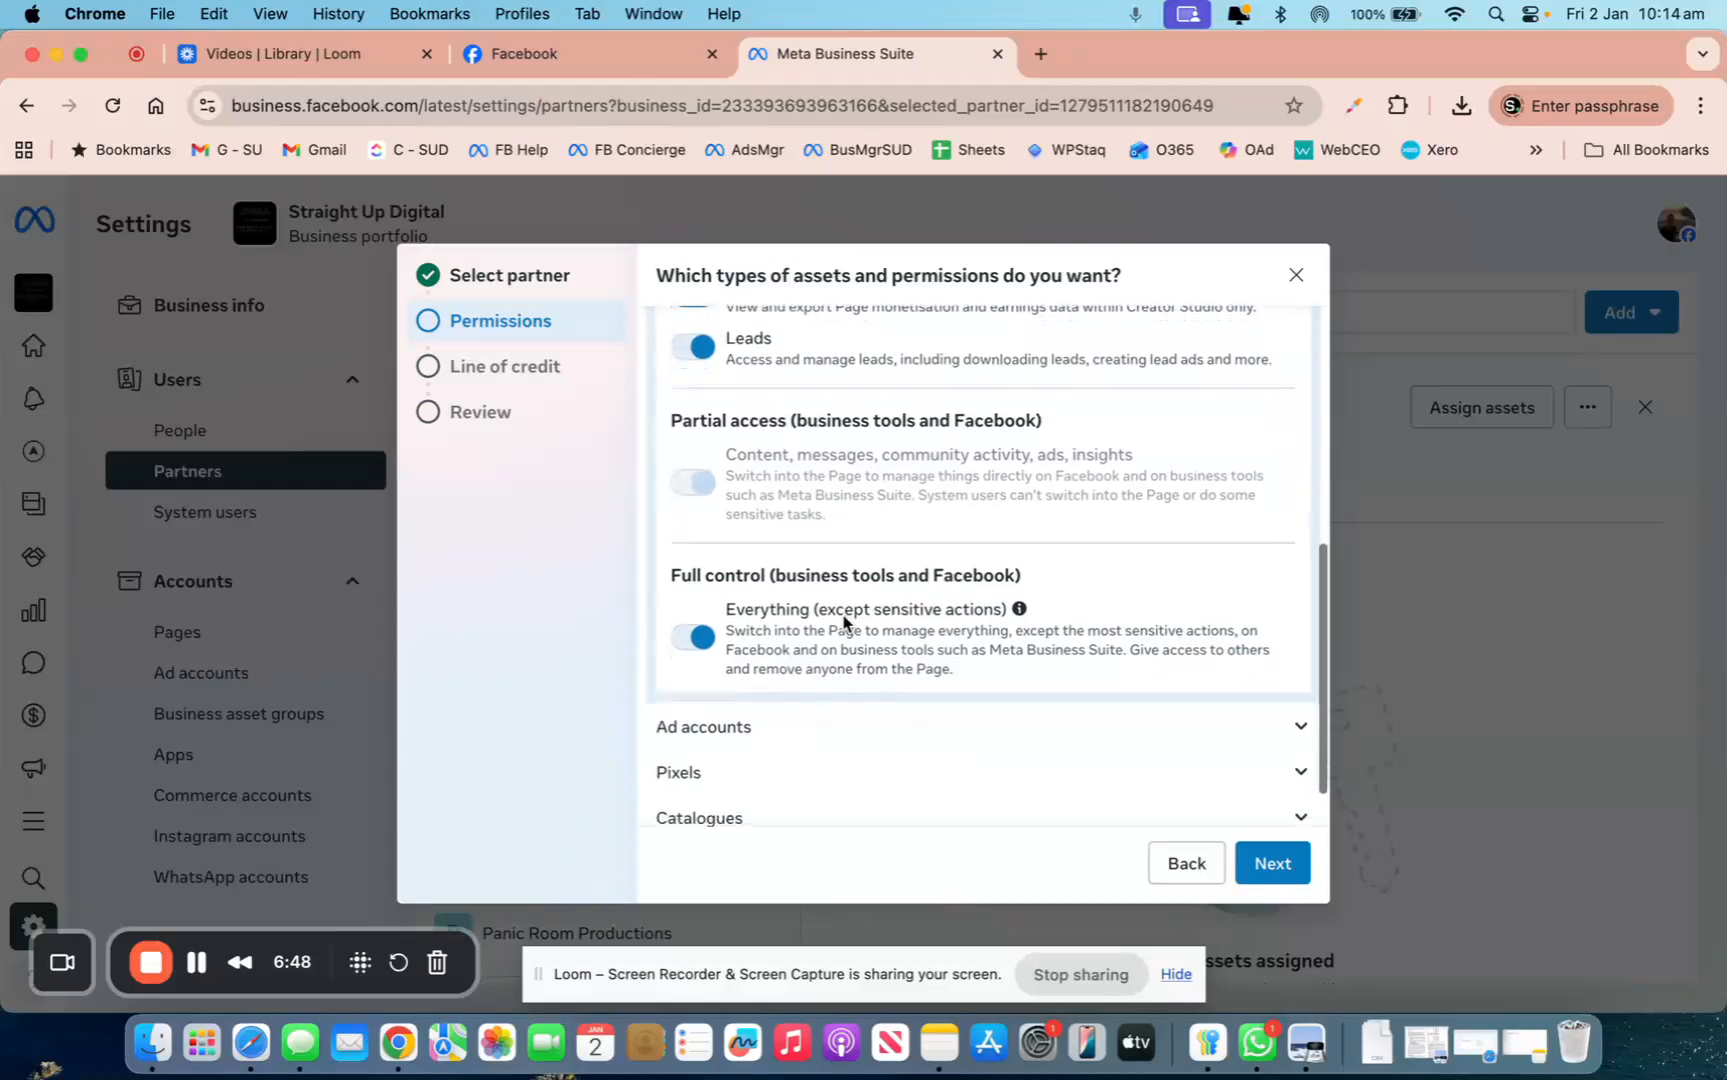
Grant full control of ad accounts, pixels, catalogues and Instagram accounts
{"action": "left_click", "coordinate": [1291, 666]}
{"action": "scroll", "coordinate": [1138, 694], "scroll_direction": "down", "scroll_amount": 3}
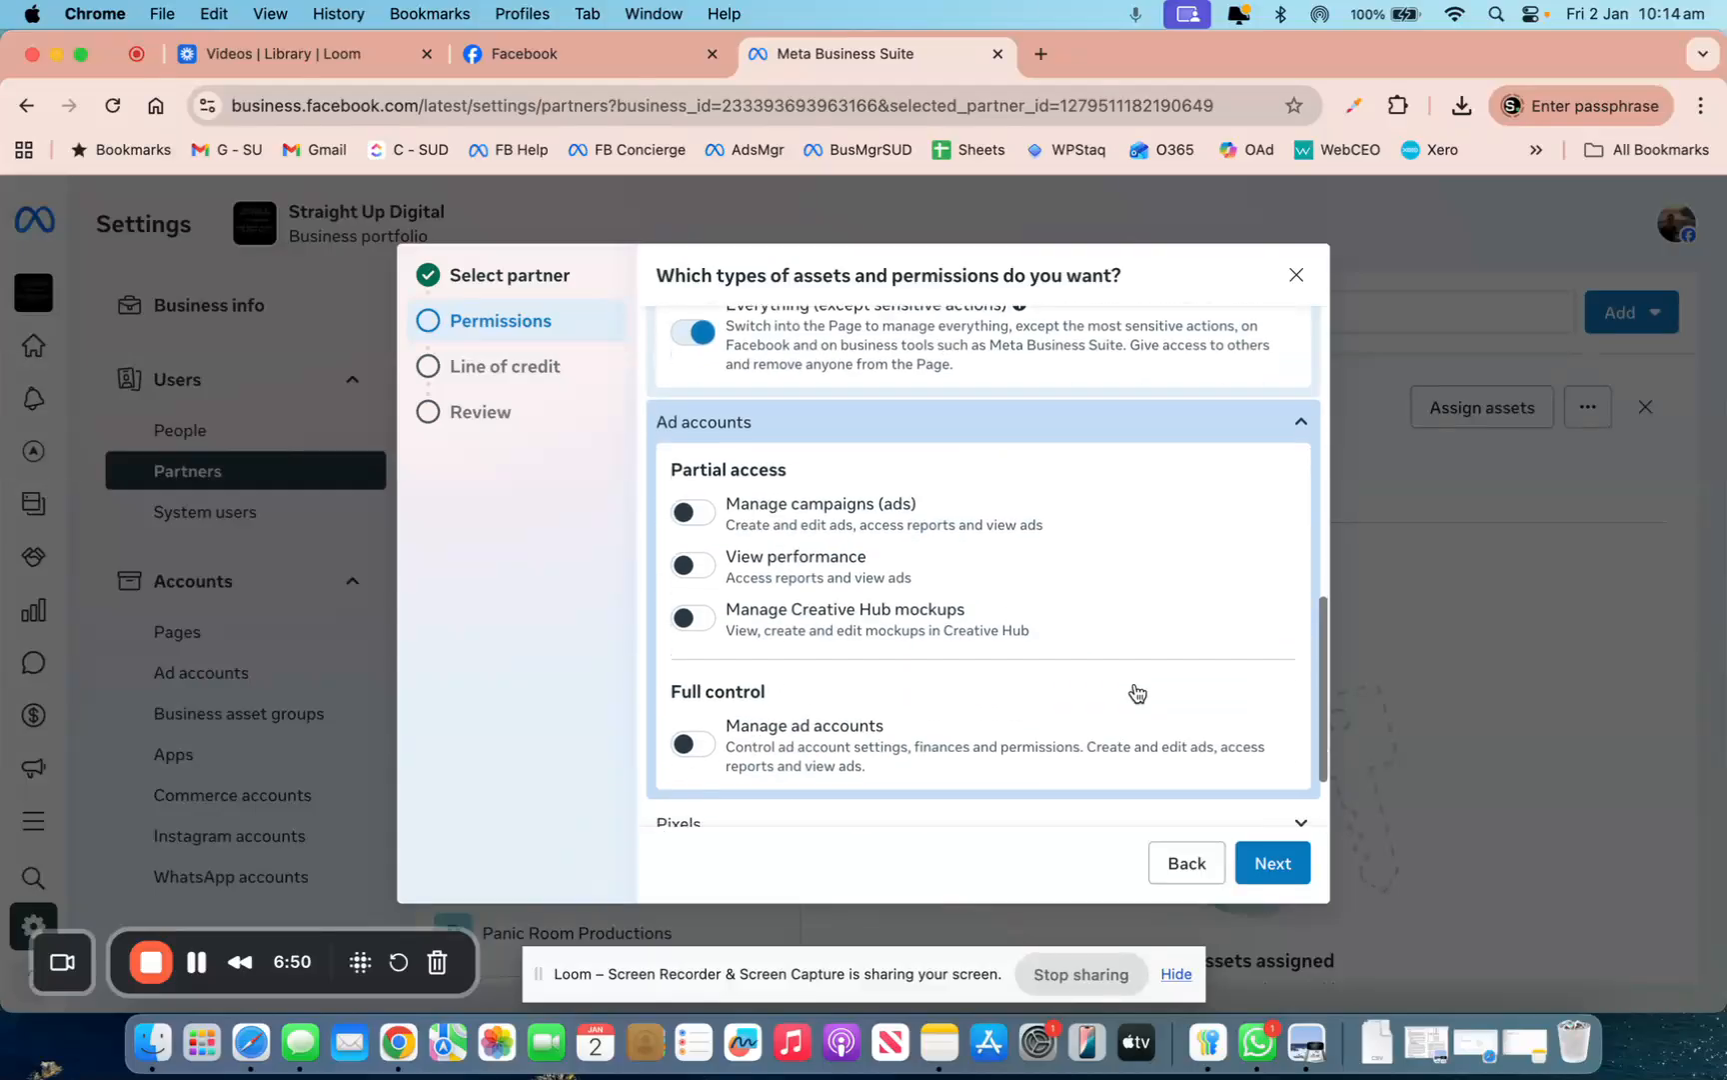
{"action": "left_click", "coordinate": [692, 743]}
{"action": "scroll", "coordinate": [715, 689], "scroll_direction": "down", "scroll_amount": 2}
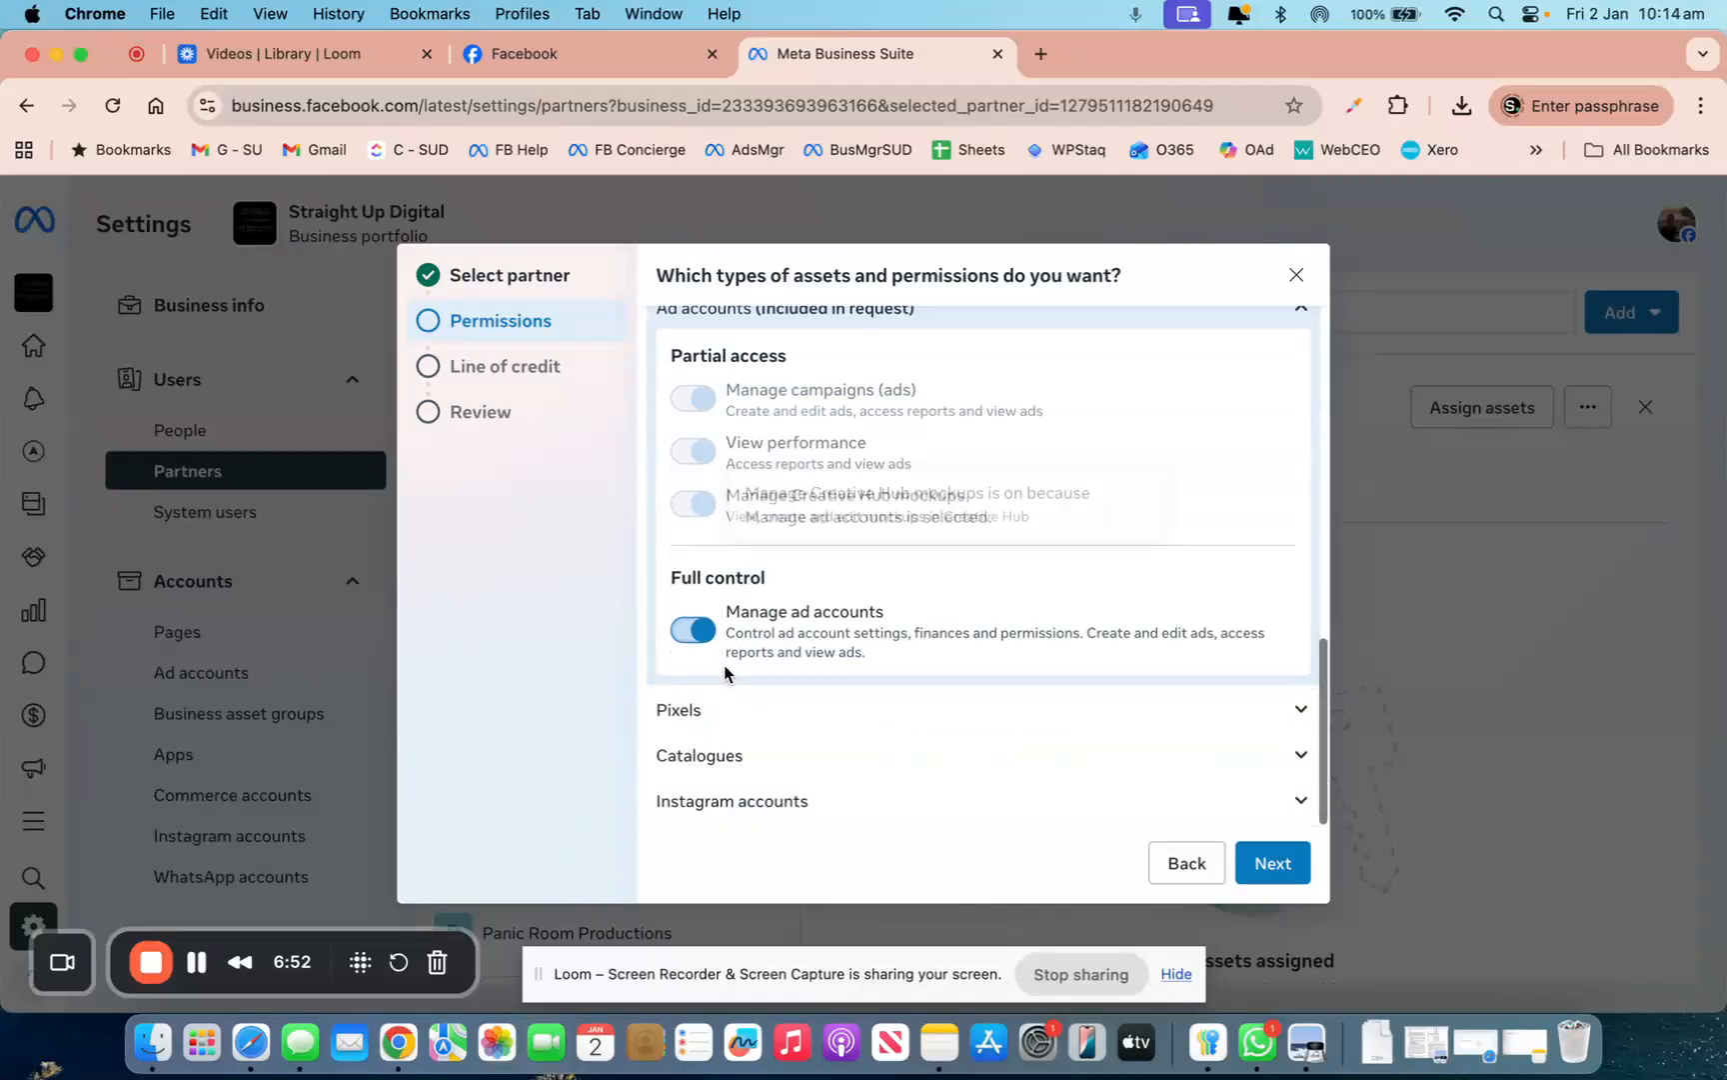
{"action": "left_click", "coordinate": [1208, 718]}
{"action": "scroll", "coordinate": [1207, 717], "scroll_direction": "down", "scroll_amount": 3}
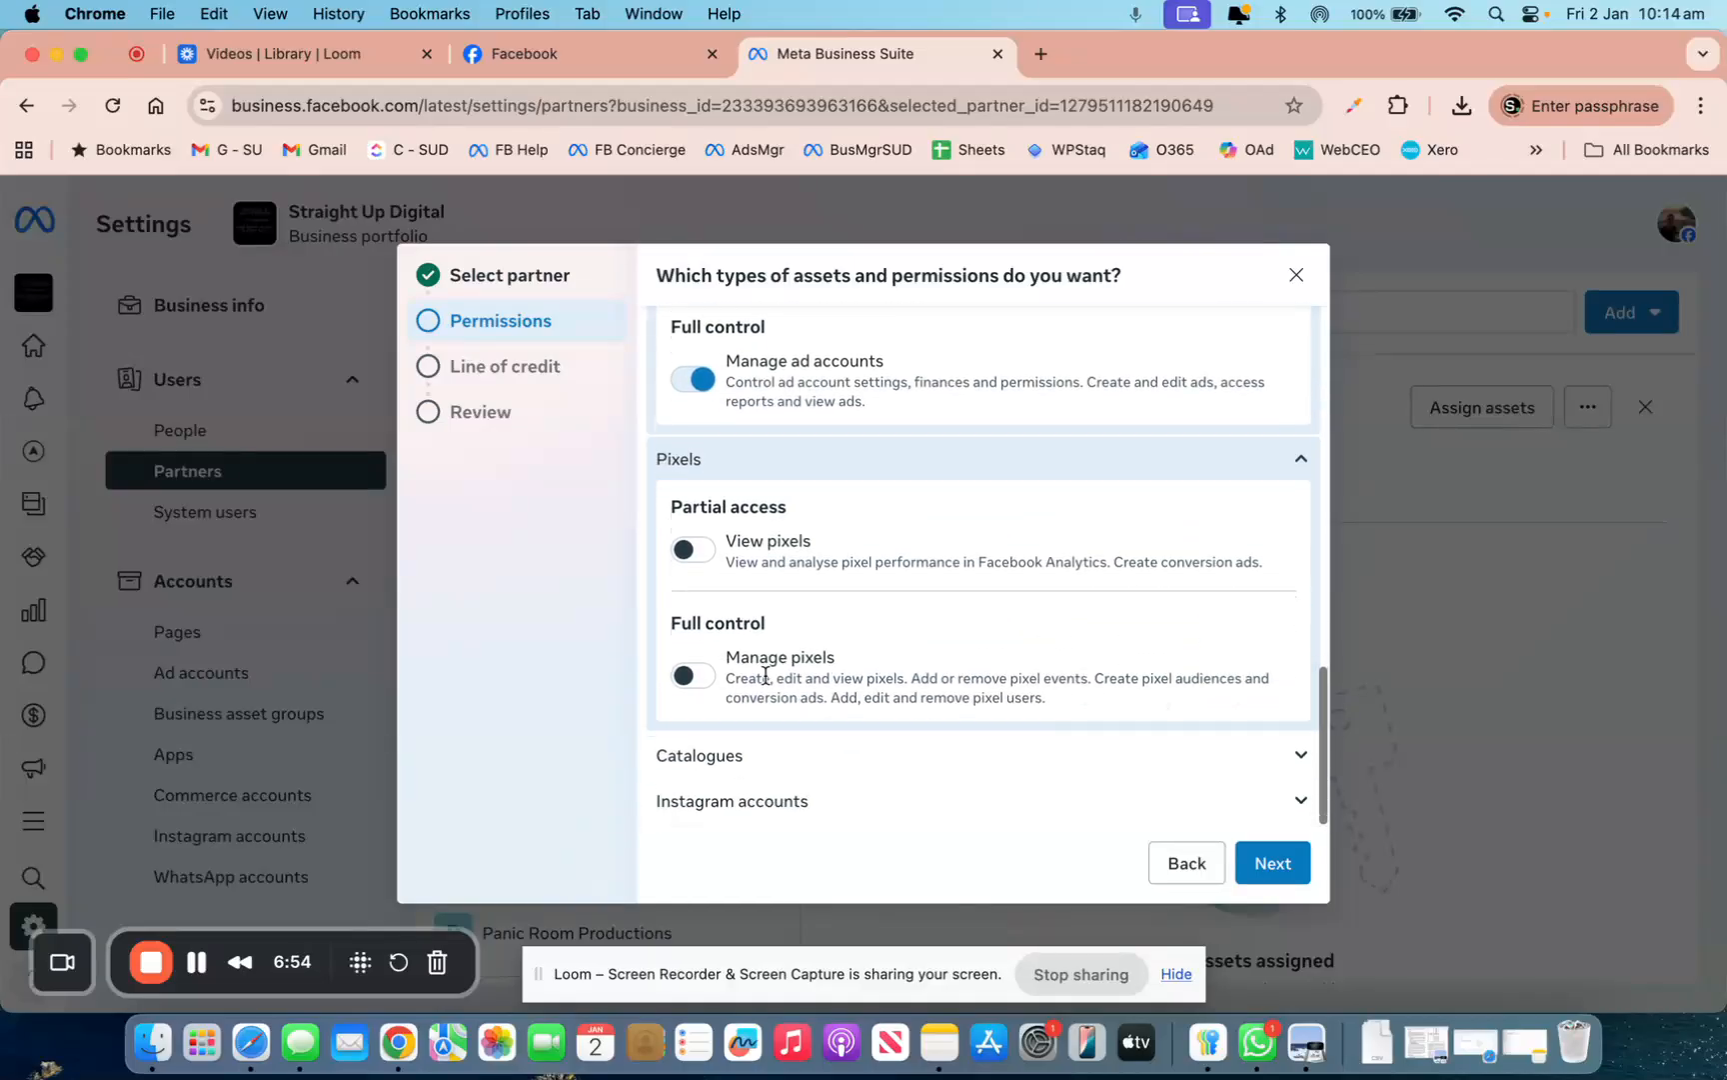
{"action": "left_click", "coordinate": [708, 680]}
{"action": "left_click", "coordinate": [1305, 762]}
{"action": "scroll", "coordinate": [1059, 660], "scroll_direction": "down", "scroll_amount": 5}
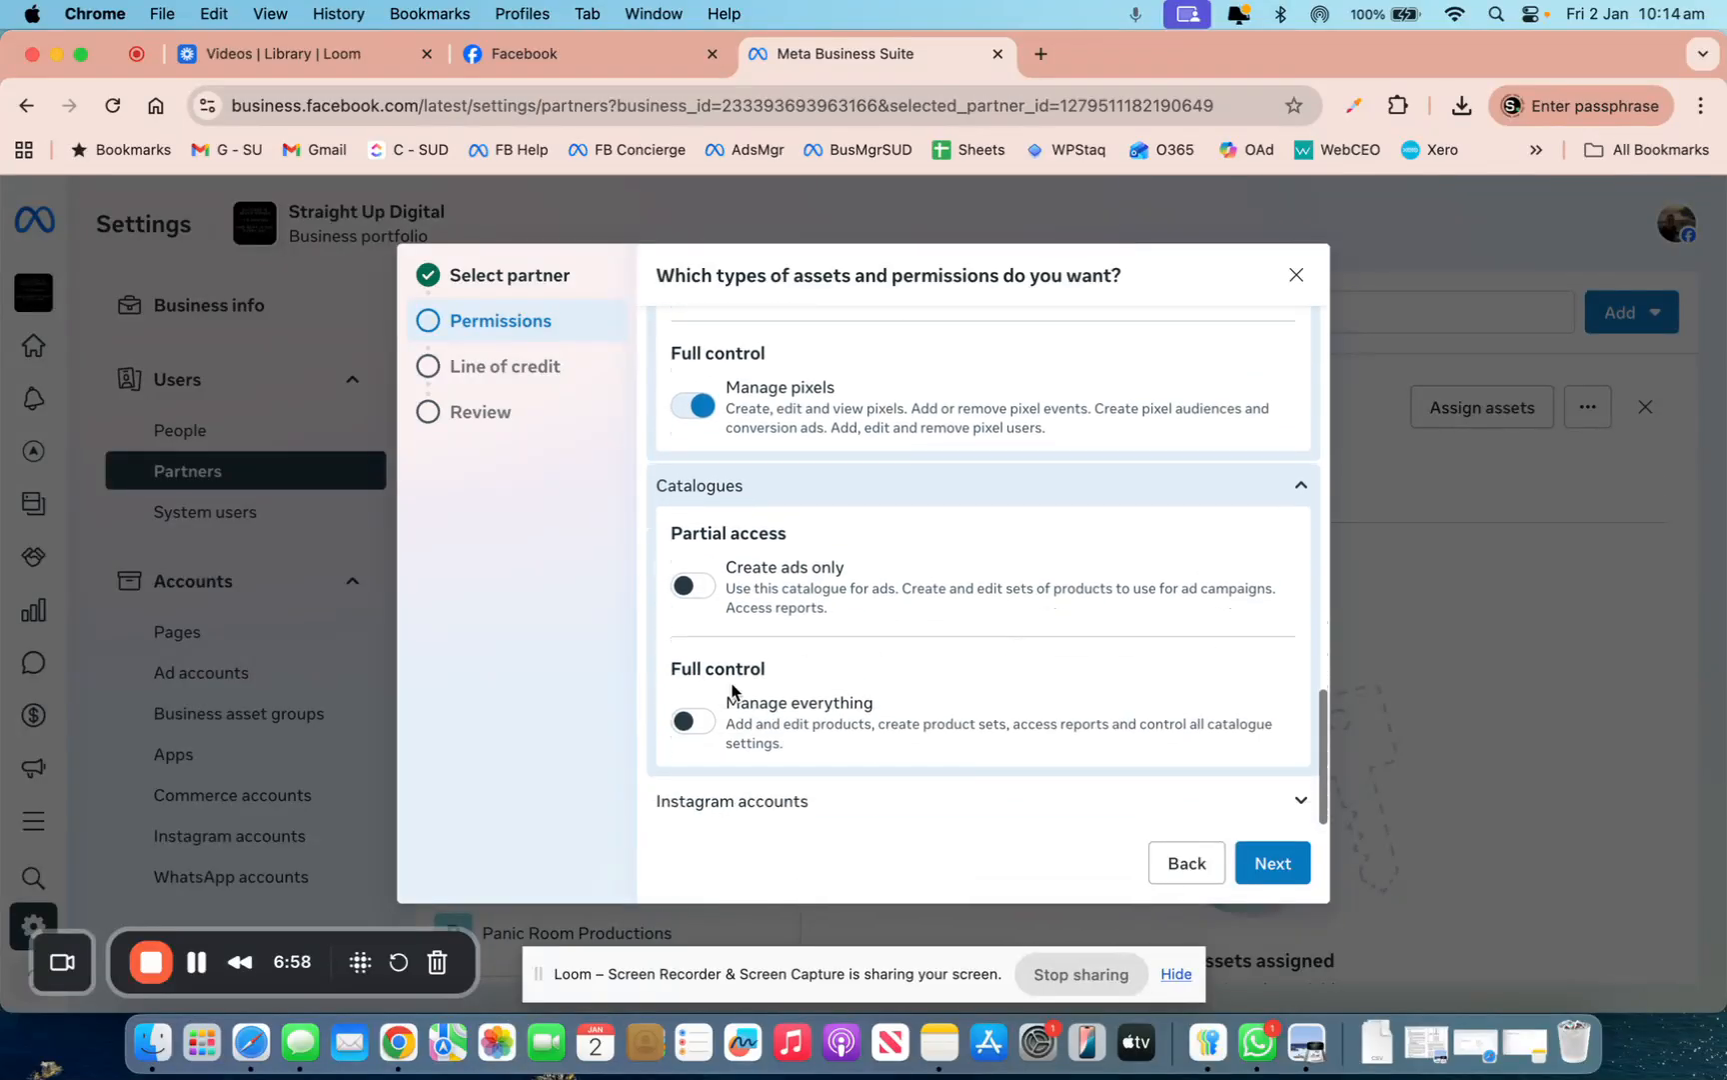
{"action": "left_click", "coordinate": [692, 720]}
{"action": "left_click", "coordinate": [1300, 804]}
{"action": "scroll", "coordinate": [1047, 718], "scroll_direction": "down", "scroll_amount": 10}
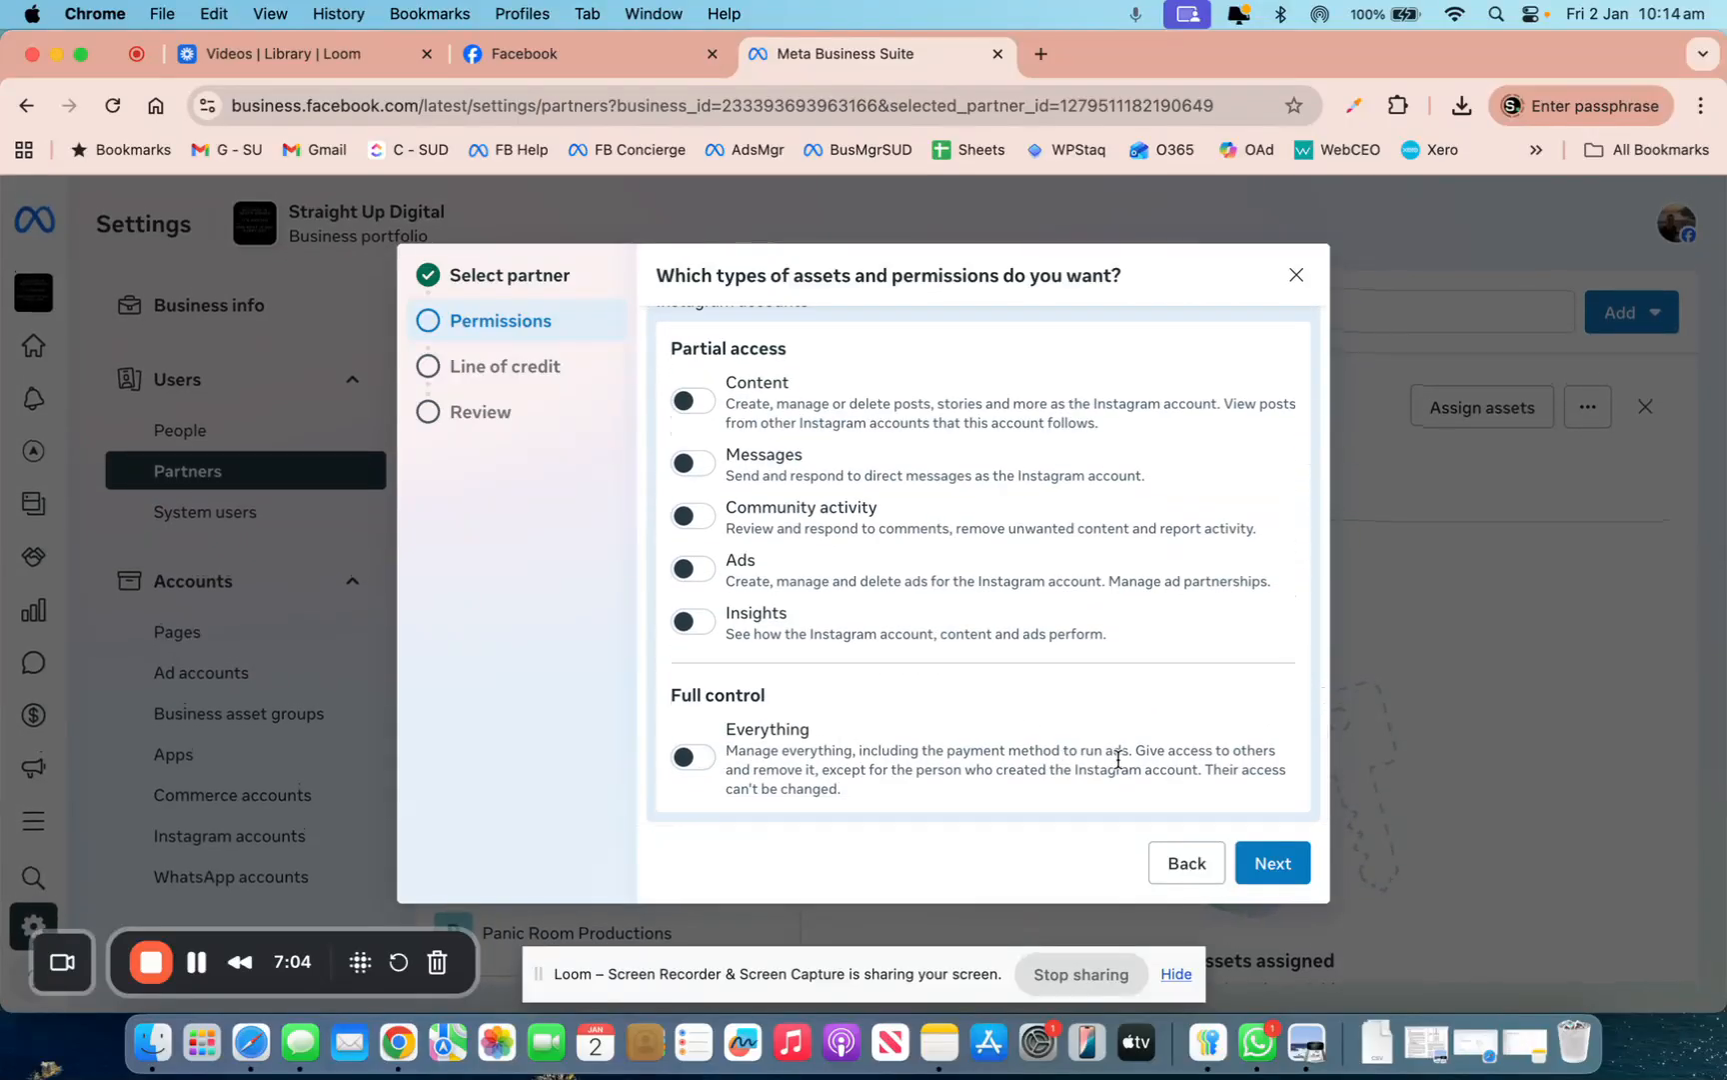
{"action": "left_click", "coordinate": [711, 766]}
Change the Page to partial access, switch Leads back on, and continue
{"action": "scroll", "coordinate": [867, 689], "scroll_direction": "up", "scroll_amount": 10}
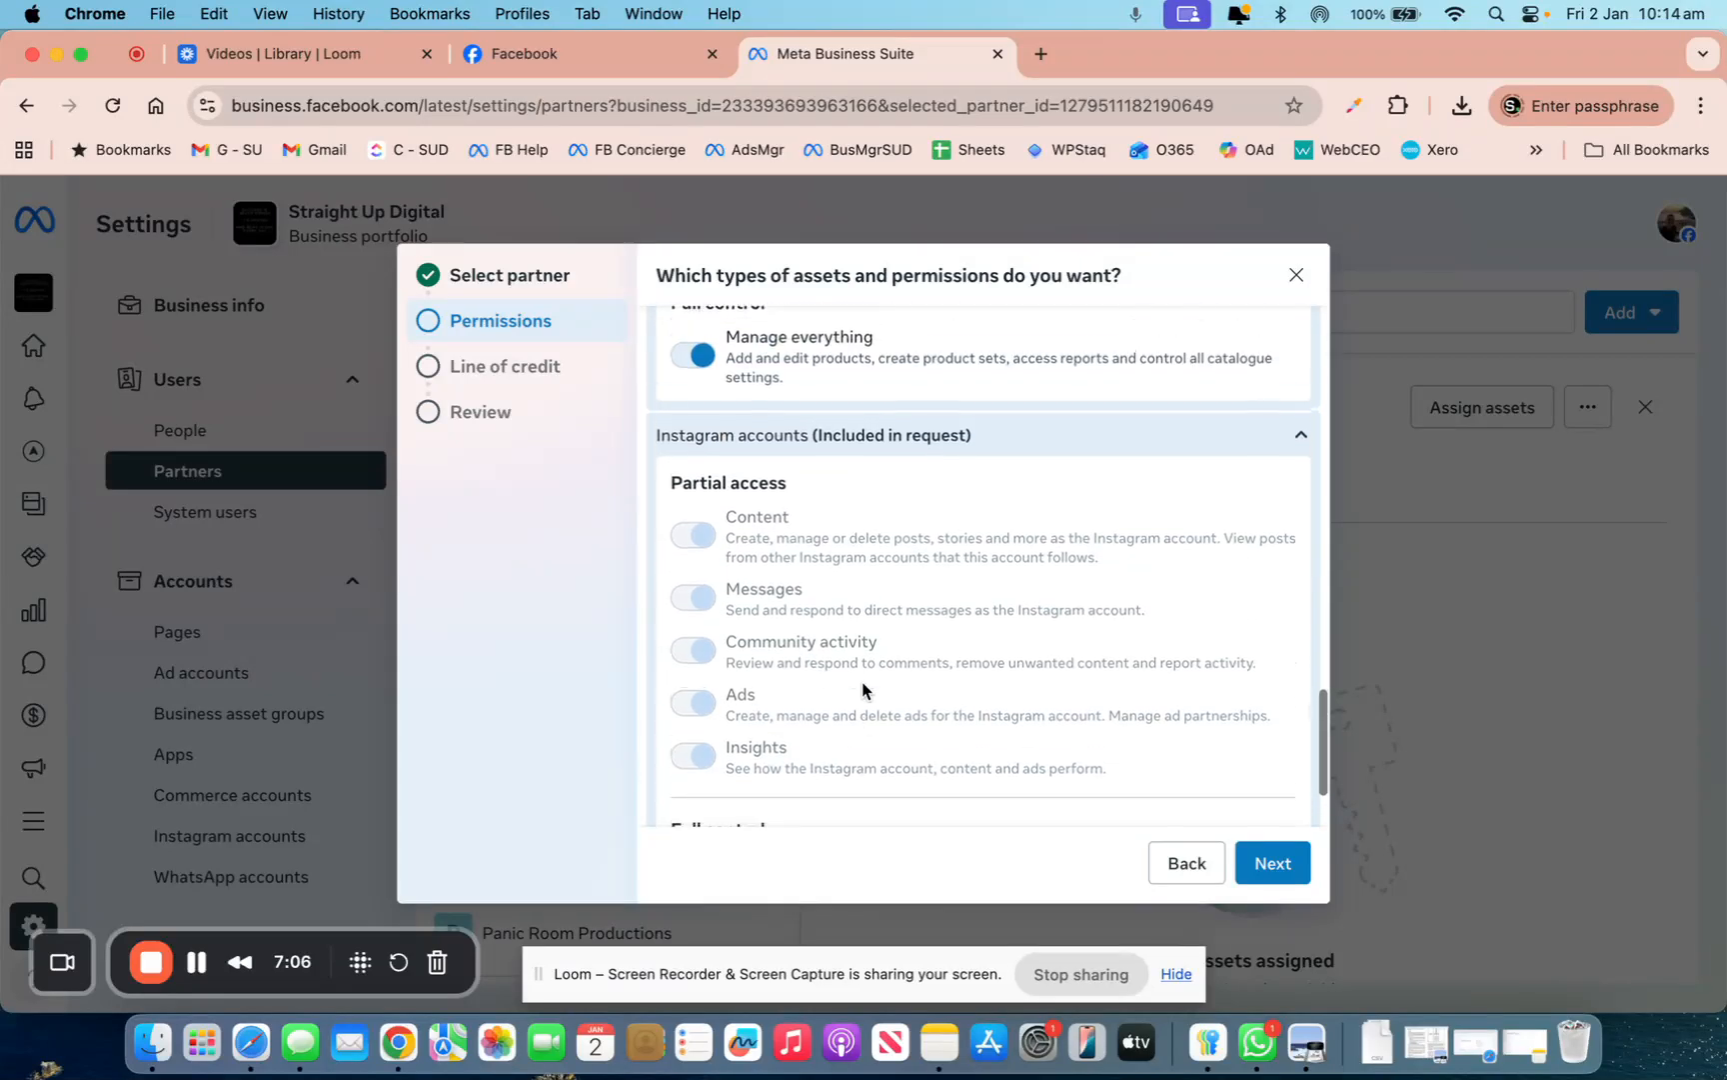
{"action": "scroll", "coordinate": [863, 683], "scroll_direction": "up", "scroll_amount": 5}
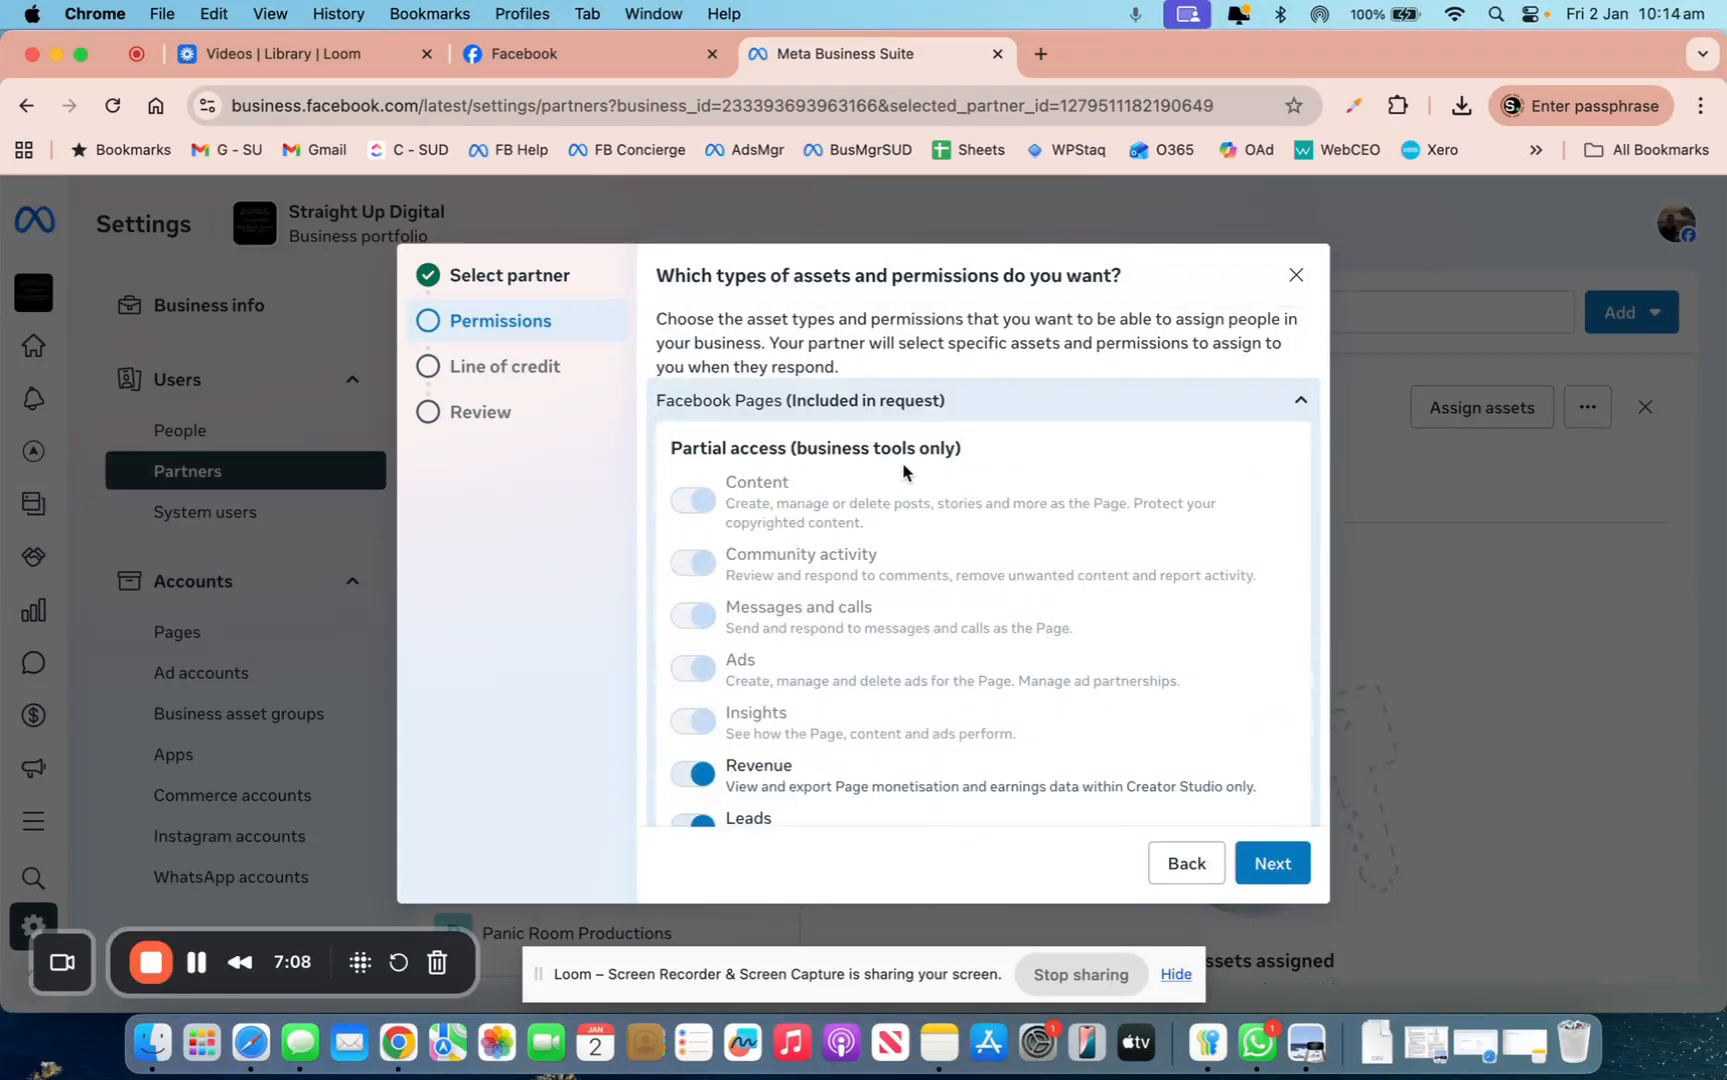
{"action": "scroll", "coordinate": [871, 447], "scroll_direction": "down", "scroll_amount": 8}
{"action": "scroll", "coordinate": [874, 447], "scroll_direction": "down", "scroll_amount": 2}
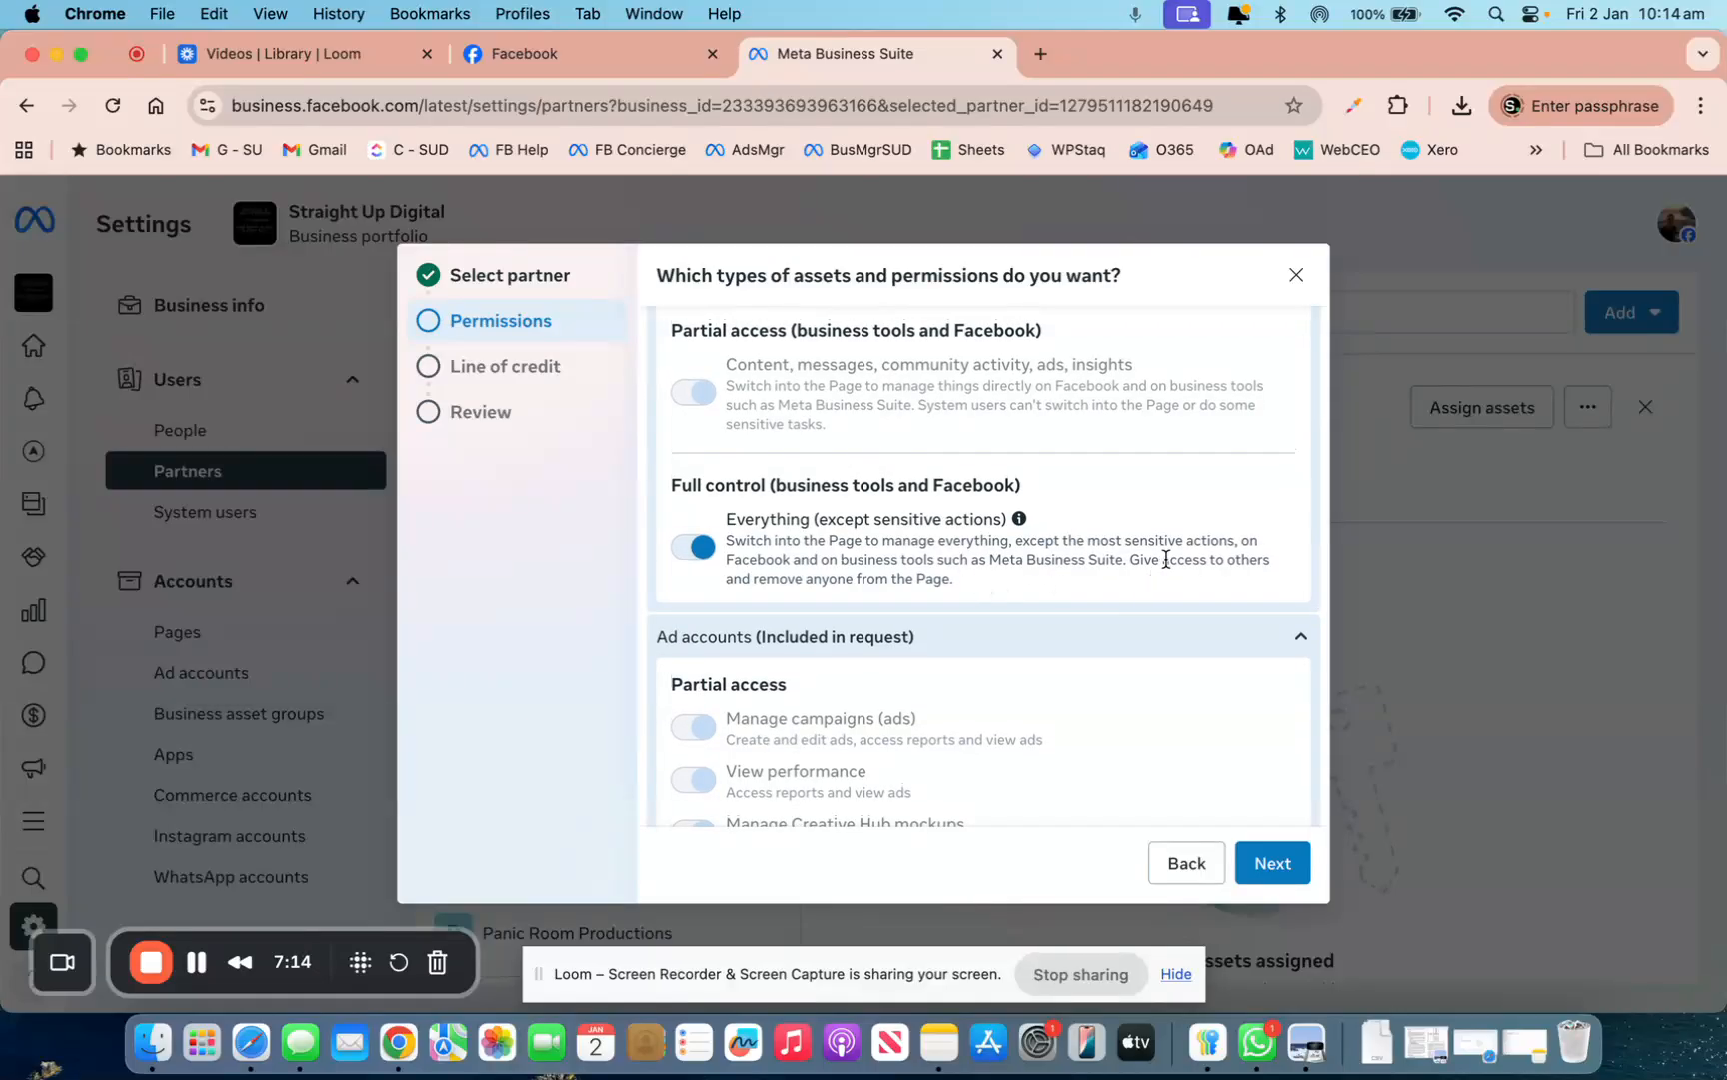
{"action": "left_click", "coordinate": [688, 551]}
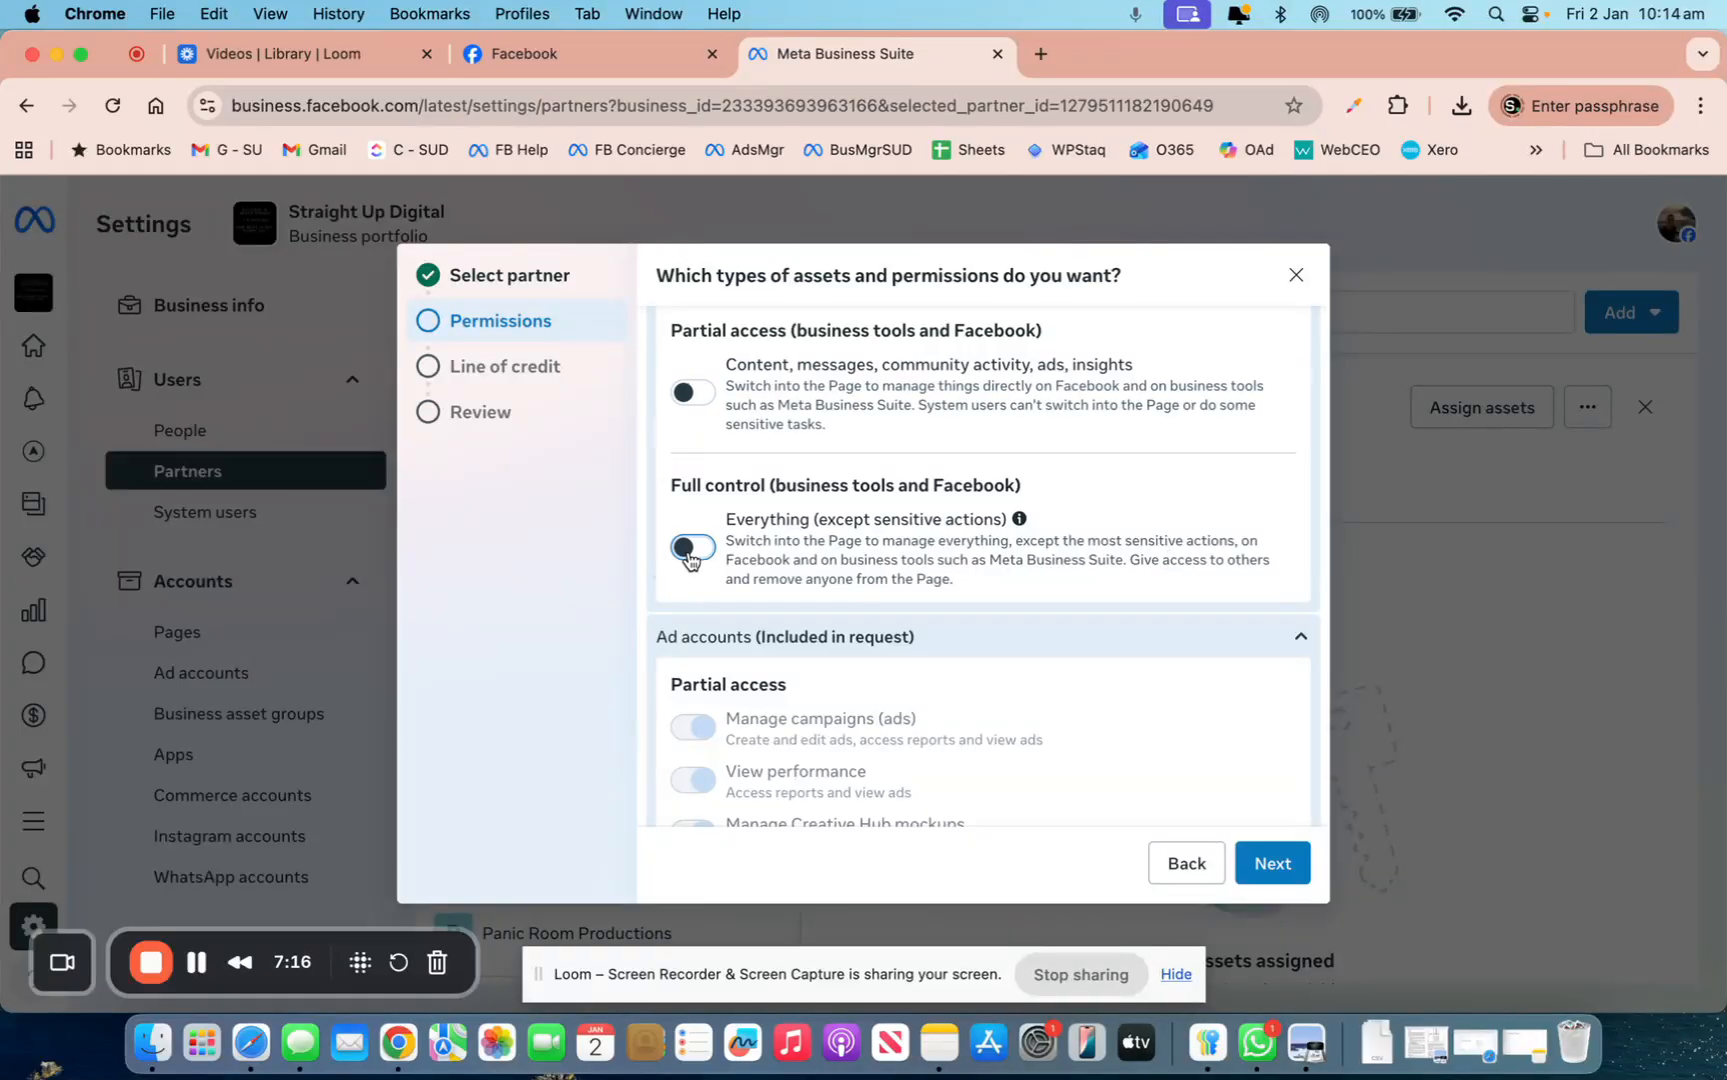
{"action": "scroll", "coordinate": [695, 549], "scroll_direction": "up", "scroll_amount": 3}
{"action": "left_click", "coordinate": [700, 525]}
{"action": "scroll", "coordinate": [697, 540], "scroll_direction": "up", "scroll_amount": 3}
{"action": "left_click", "coordinate": [693, 519]}
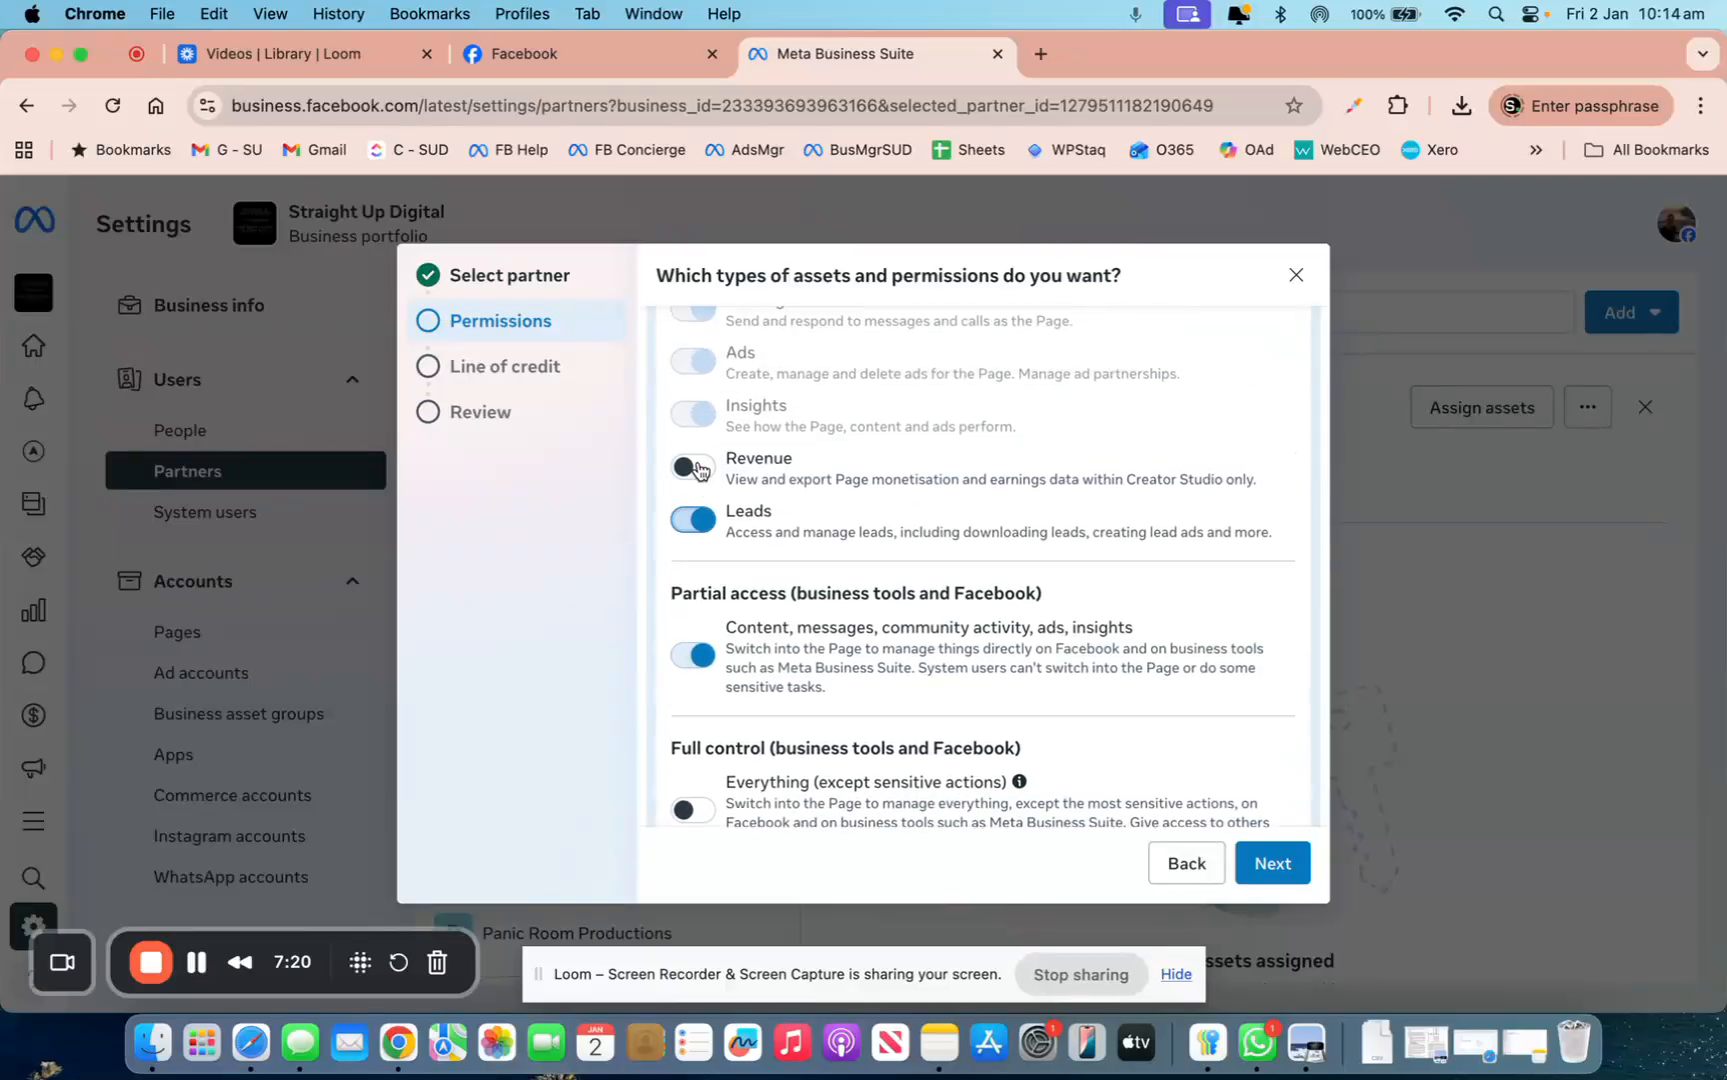
{"action": "scroll", "coordinate": [700, 469], "scroll_direction": "down", "scroll_amount": 4}
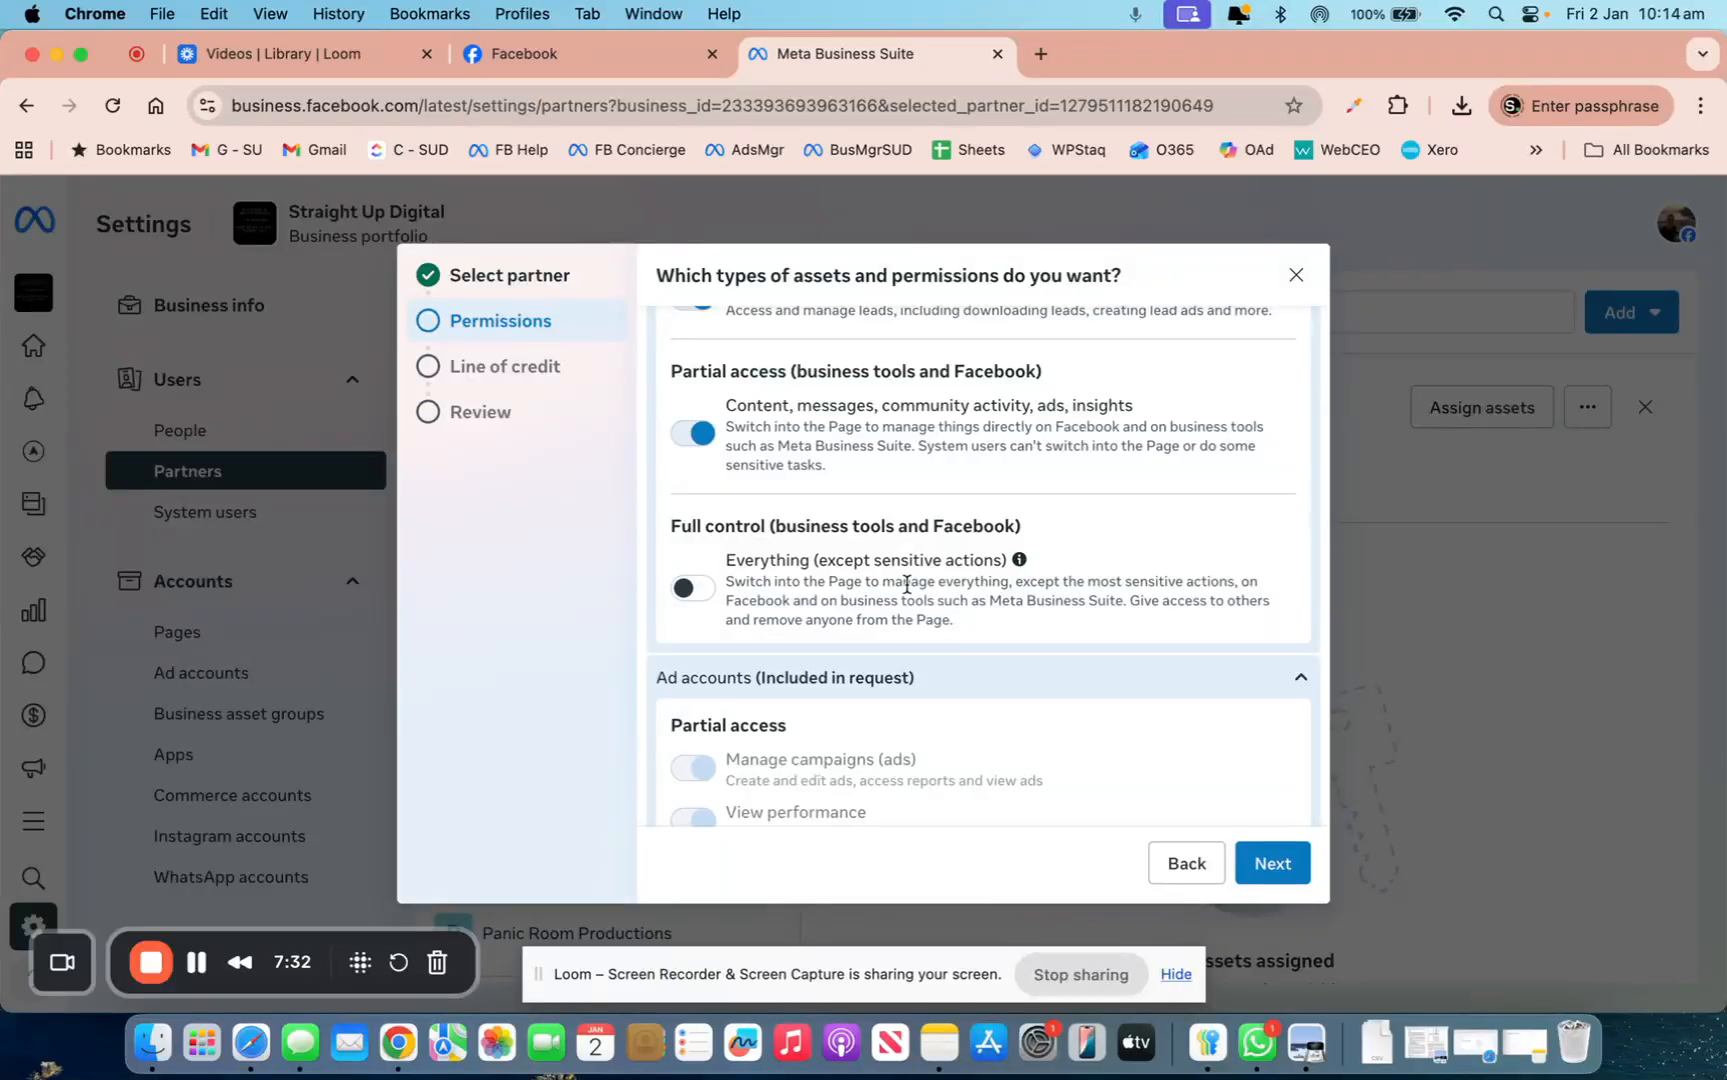
{"action": "left_click", "coordinate": [1281, 866]}
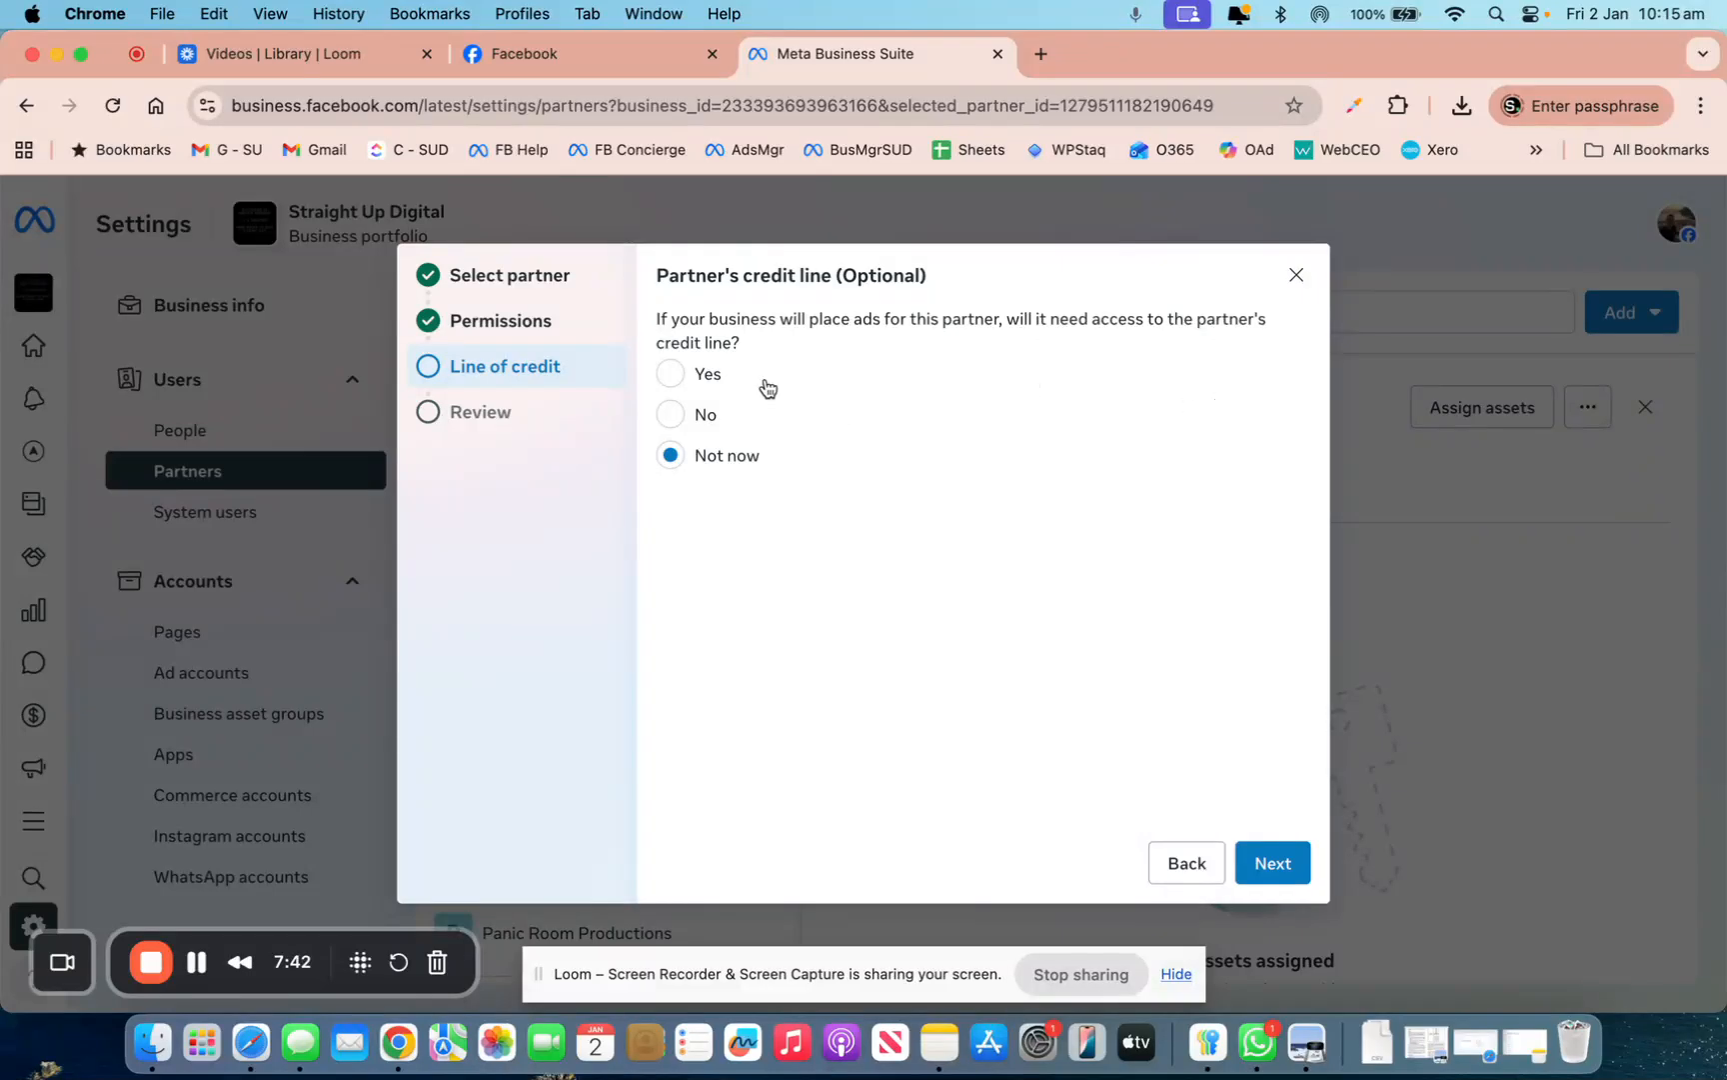
Answer Yes to needing the partner's credit line and move on to Review
{"action": "left_click", "coordinate": [675, 380]}
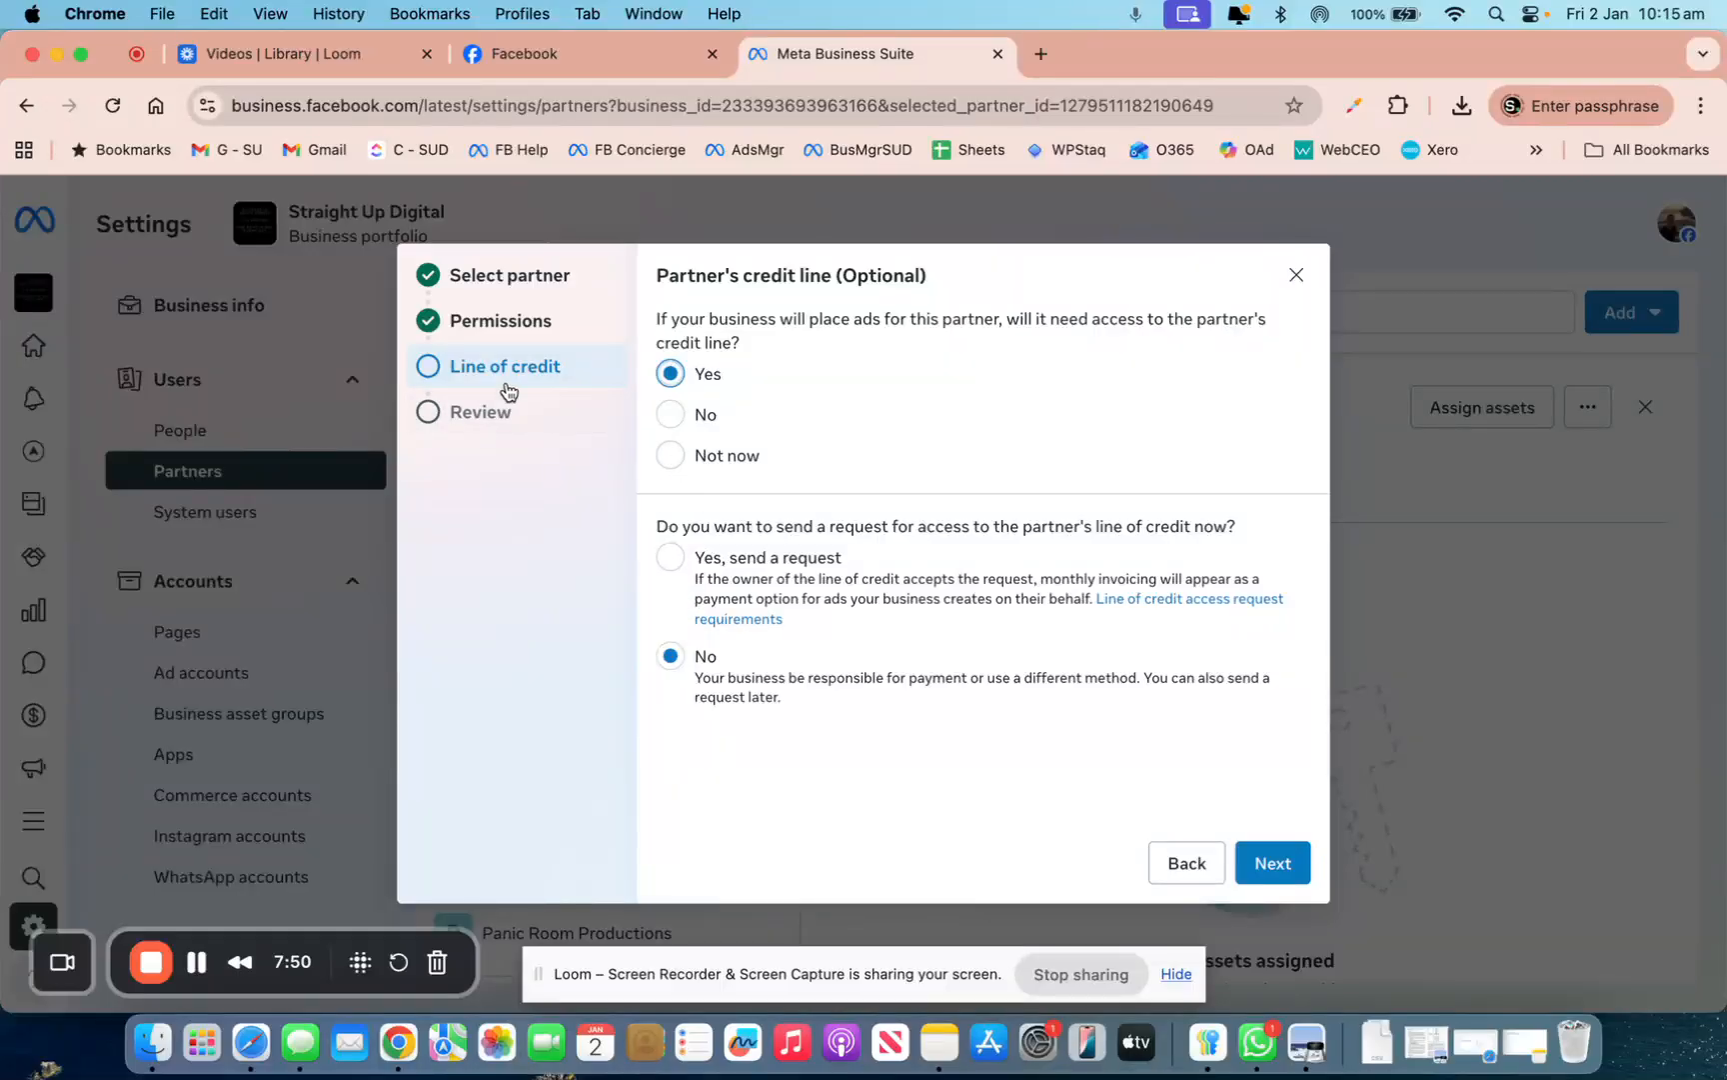
{"action": "left_click", "coordinate": [1299, 880]}
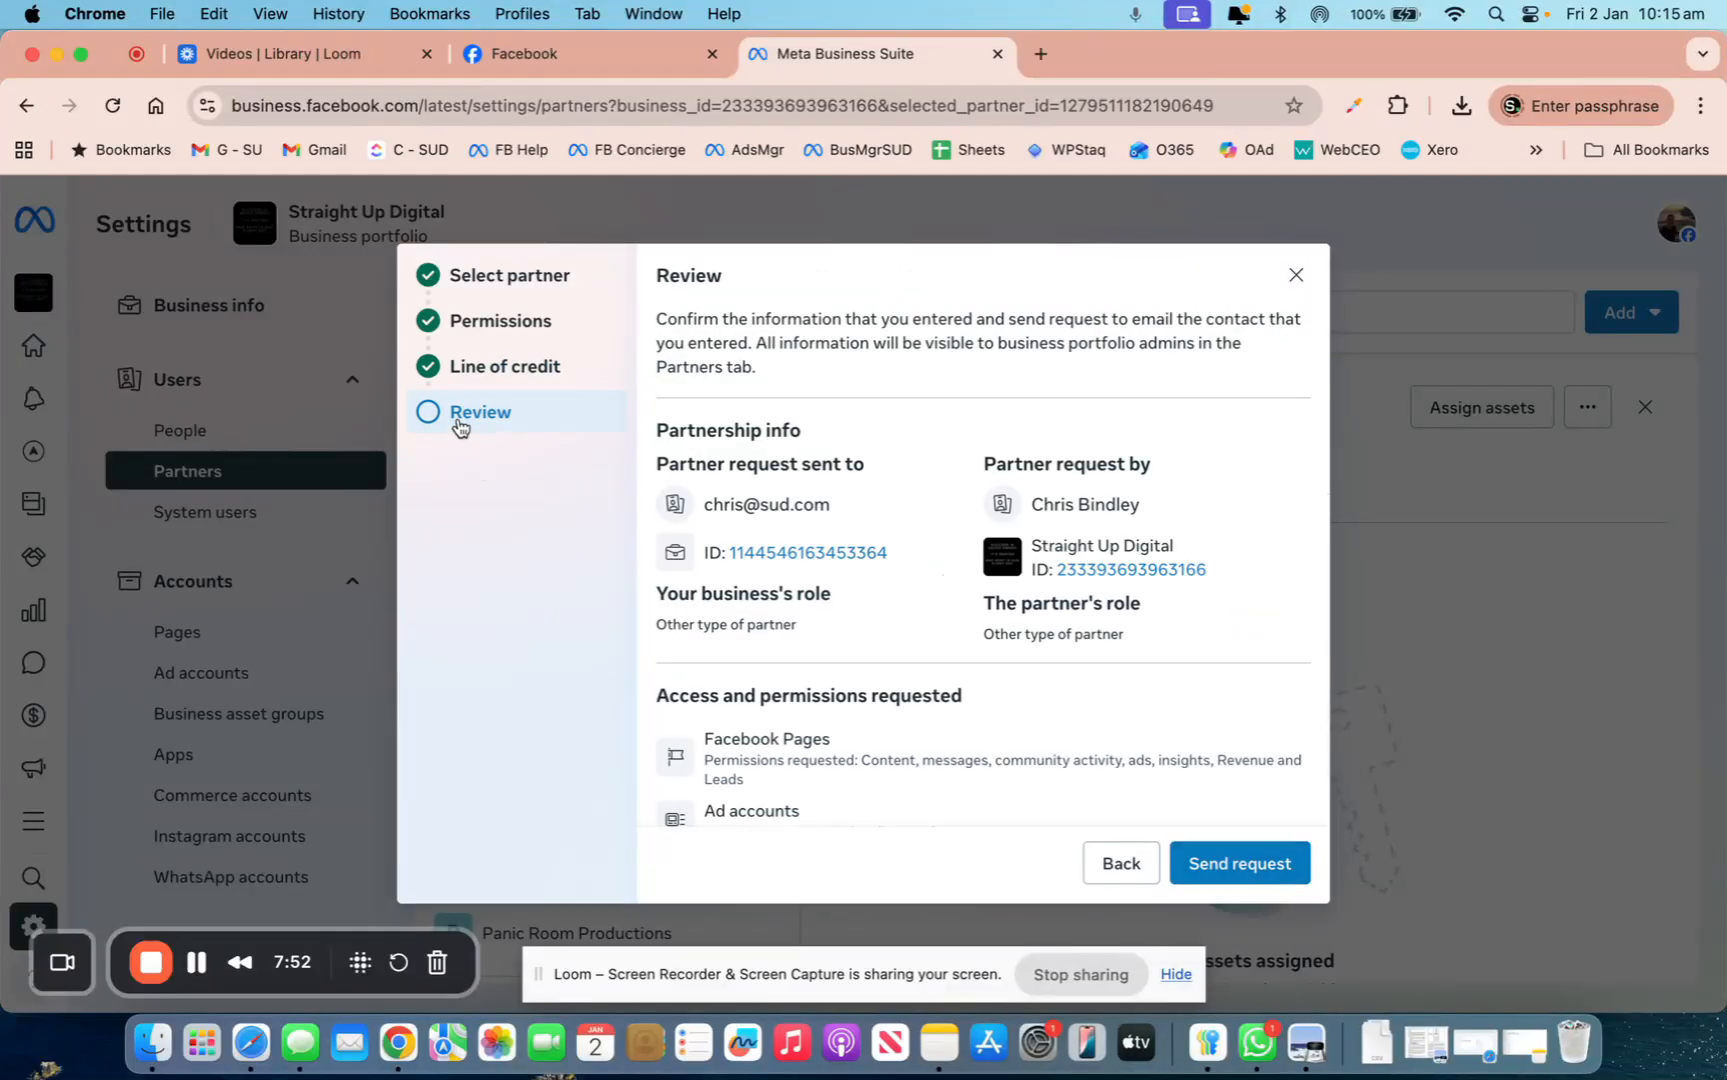
Scroll through the request review, then close it to return to Partners
{"action": "scroll", "coordinate": [895, 647], "scroll_direction": "down", "scroll_amount": 5}
{"action": "scroll", "coordinate": [930, 699], "scroll_direction": "down", "scroll_amount": 1}
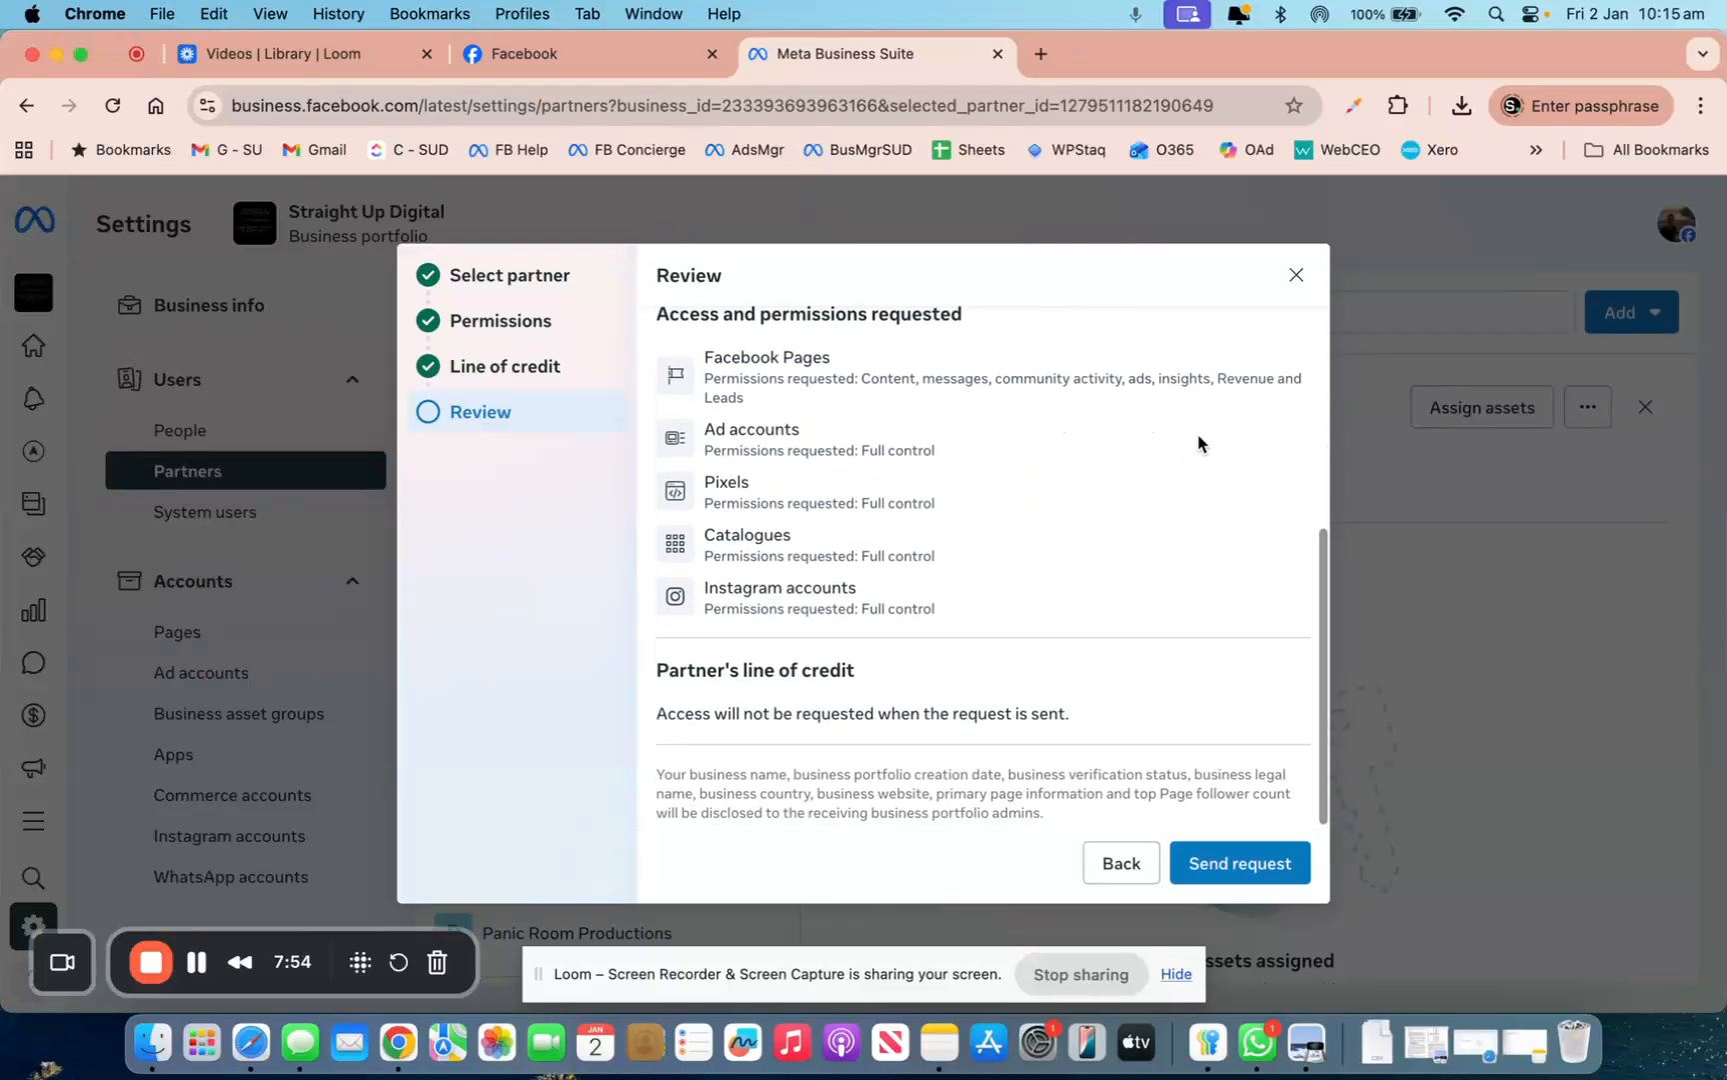
{"action": "left_click", "coordinate": [1294, 276]}
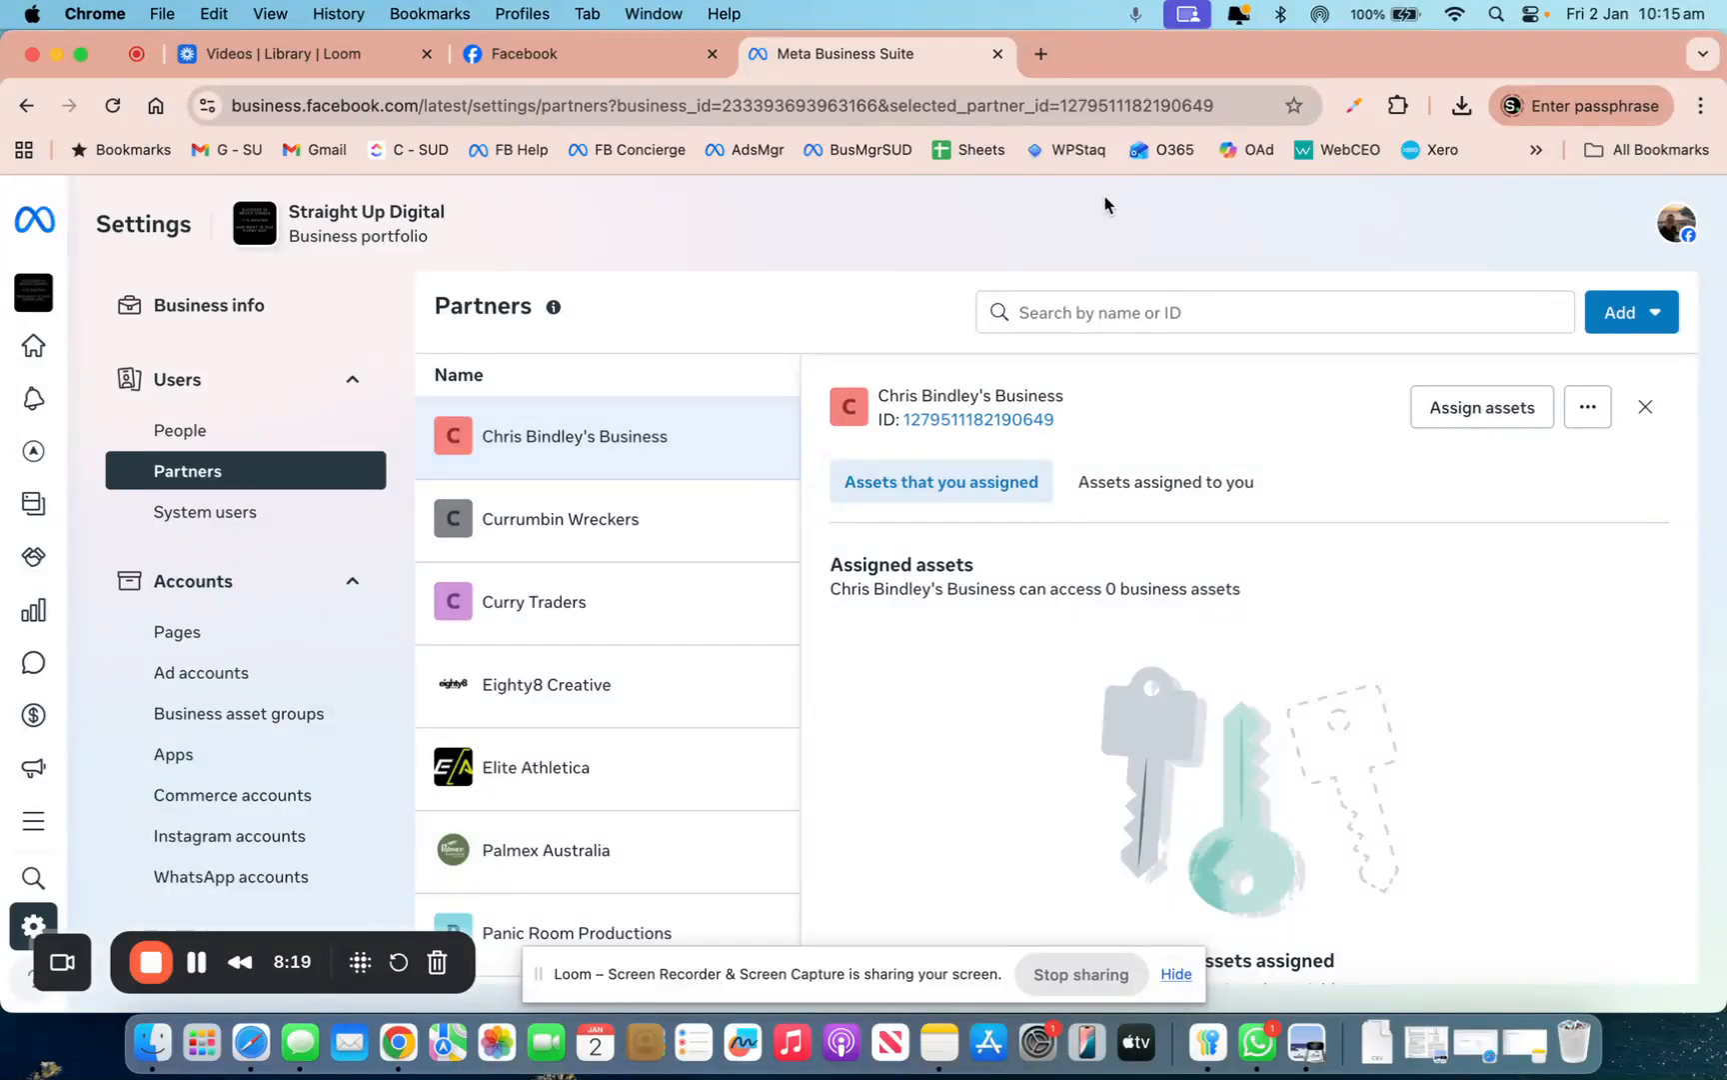
{"action": "left_click", "coordinate": [1626, 312]}
Begin giving a partner asset access, cancel, inspect the address bar's business ID, and dismiss Add
{"action": "left_click", "coordinate": [1380, 393]}
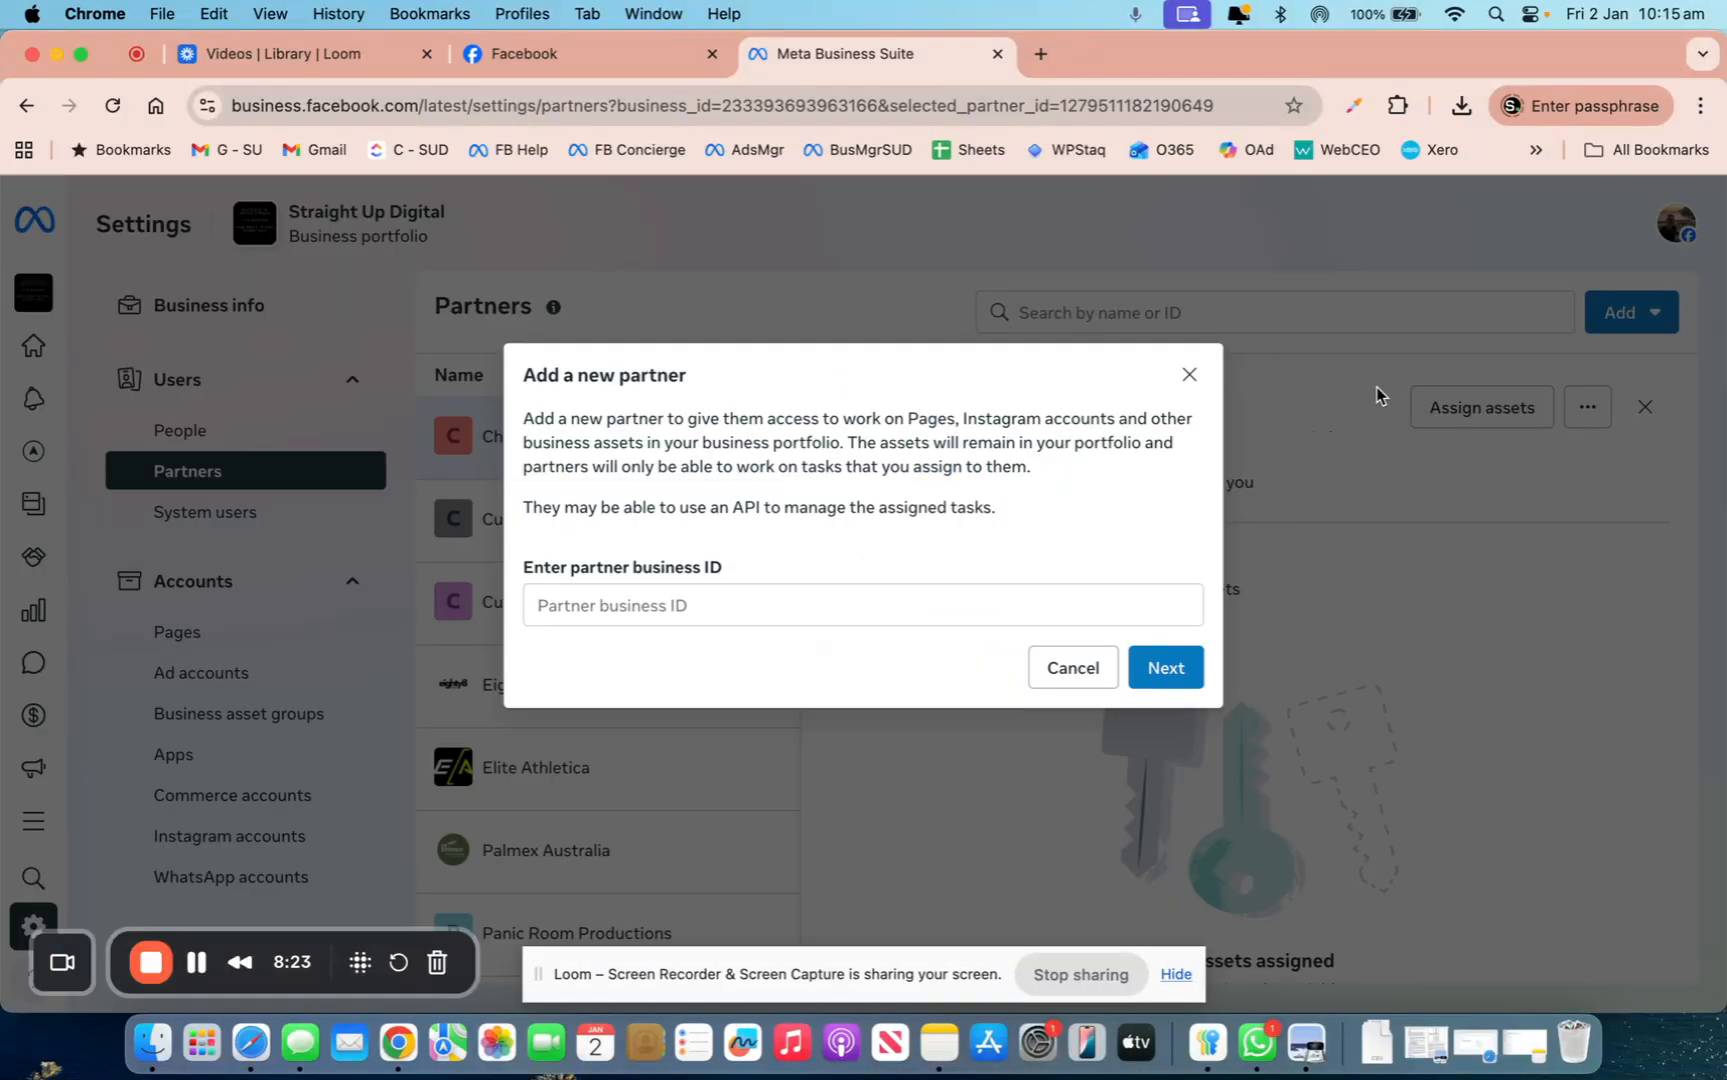
{"action": "left_click", "coordinate": [572, 604]}
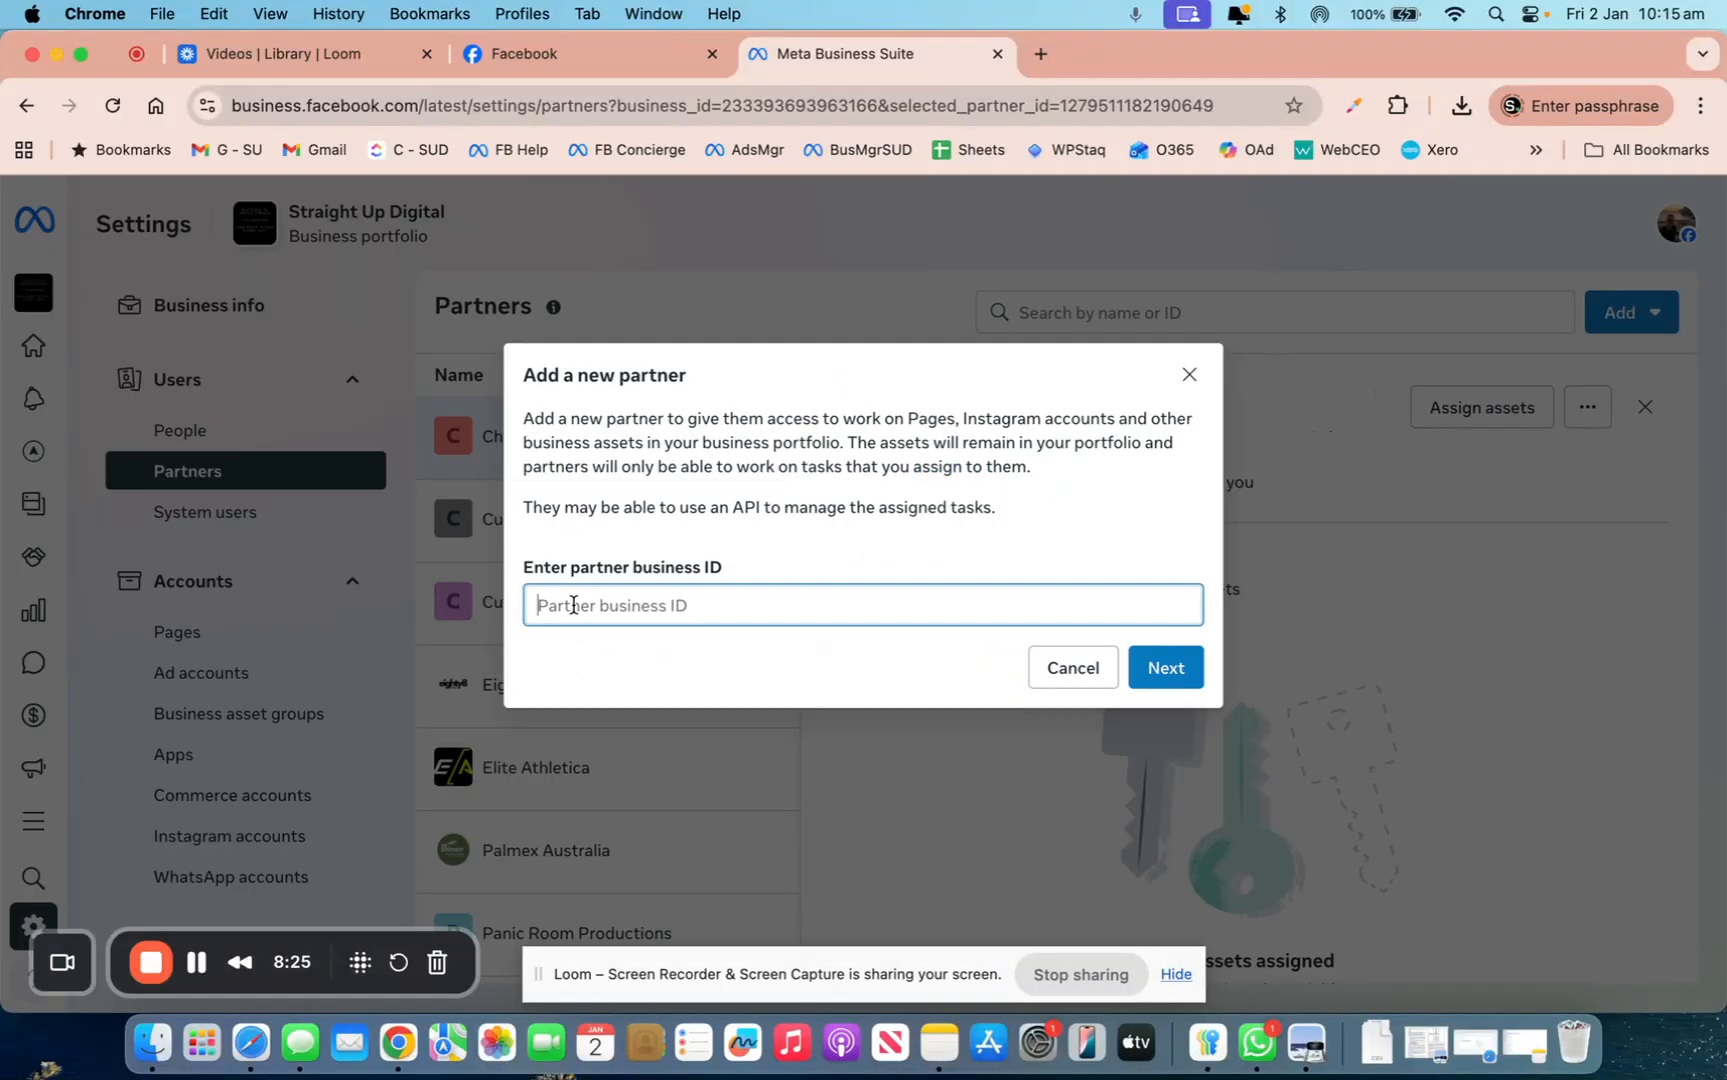
{"action": "left_click", "coordinate": [1087, 671]}
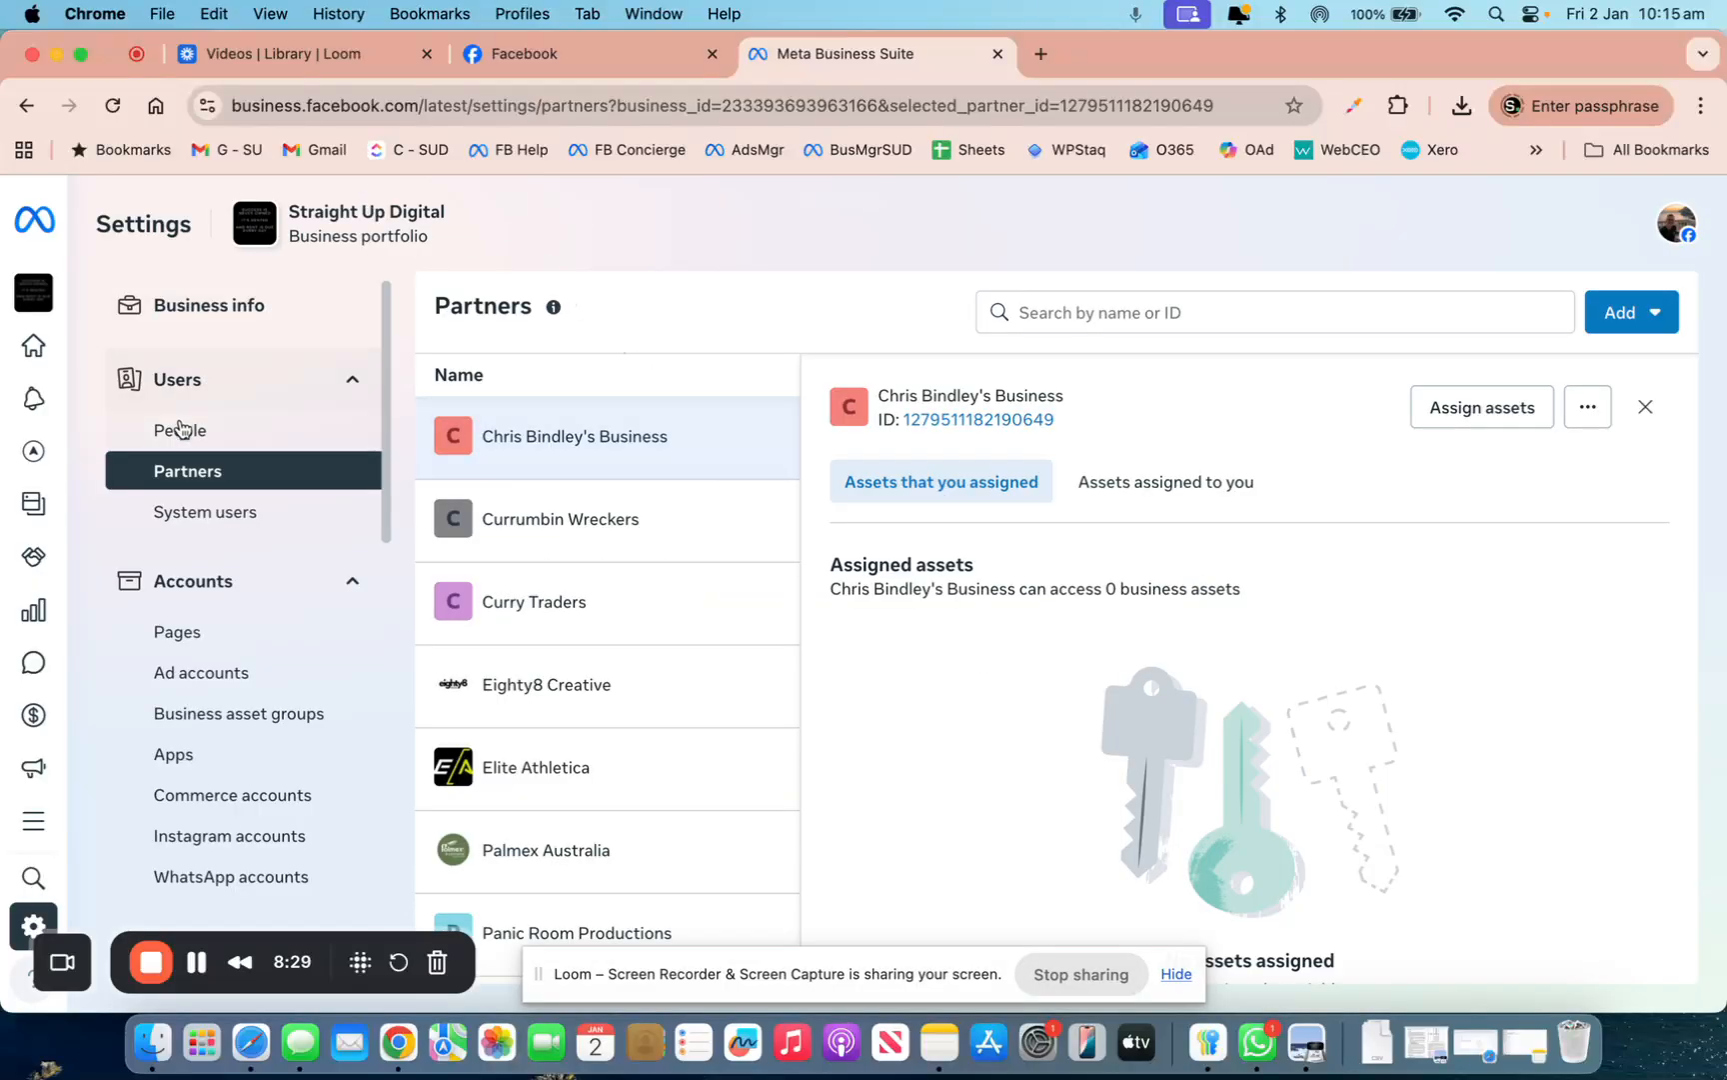
{"action": "left_click", "coordinate": [1016, 104]}
{"action": "double_click", "coordinate": [825, 104]}
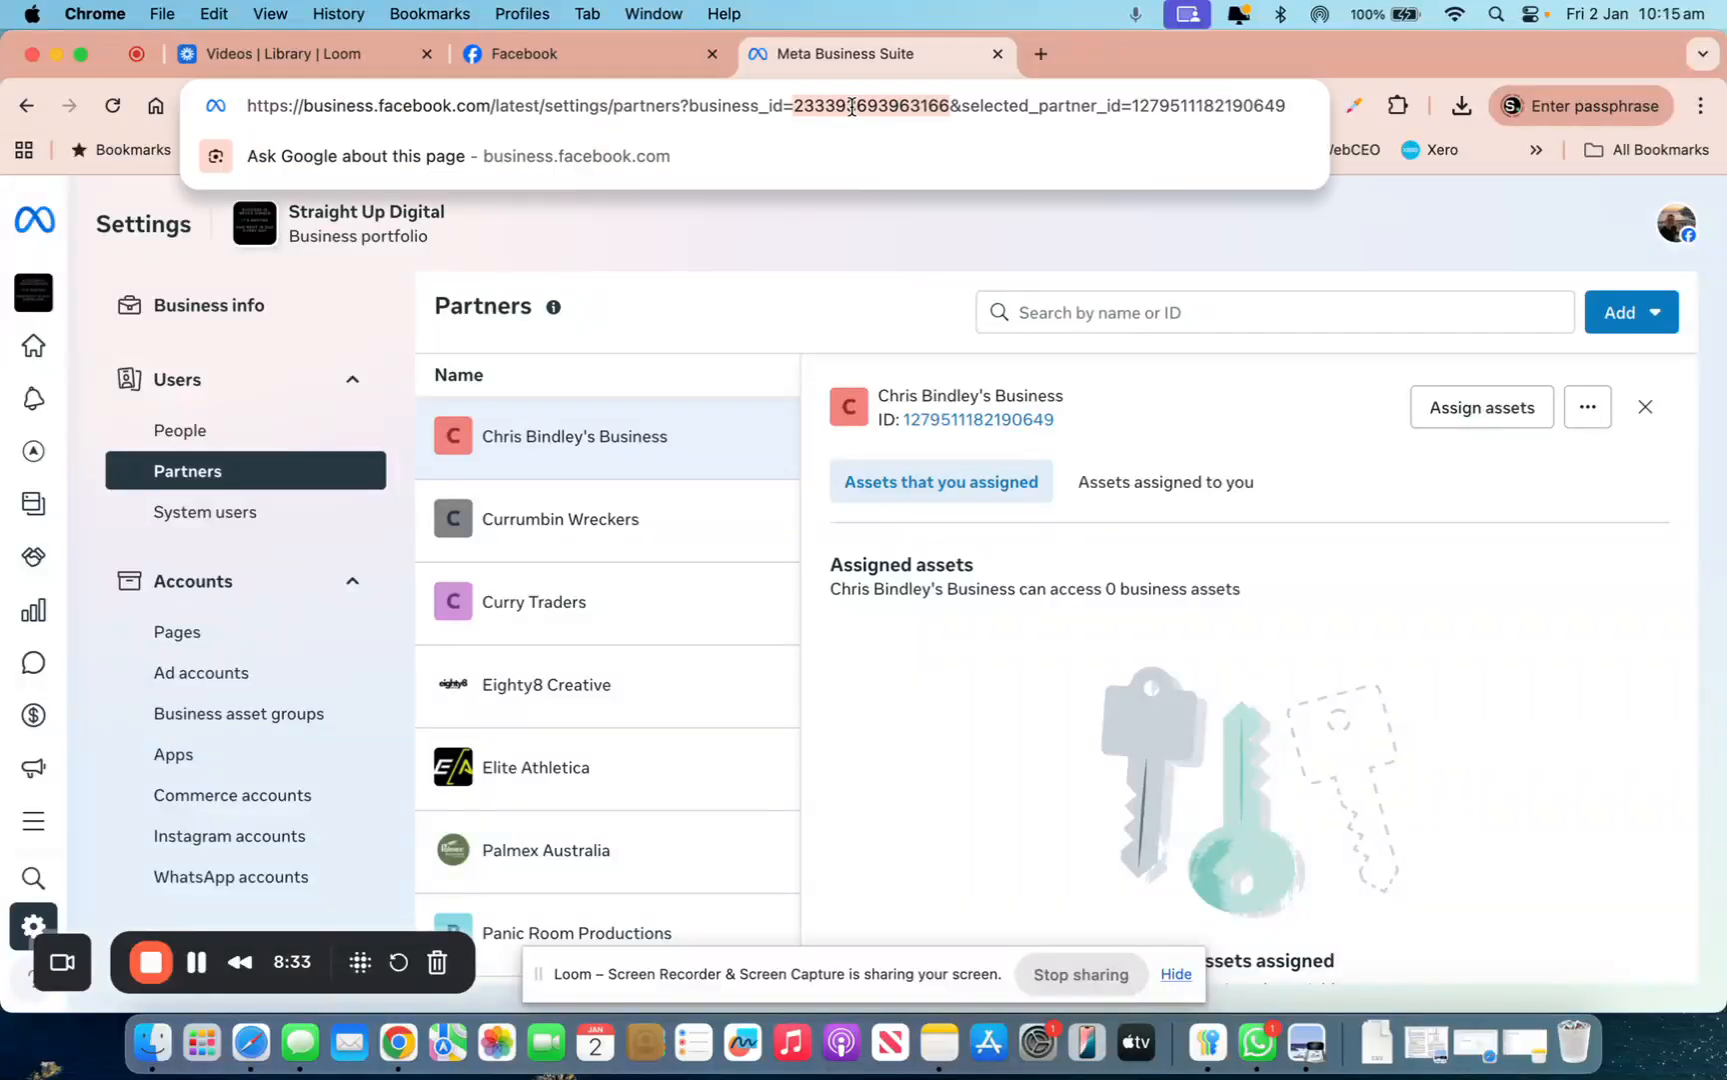
{"action": "left_click", "coordinate": [1626, 324]}
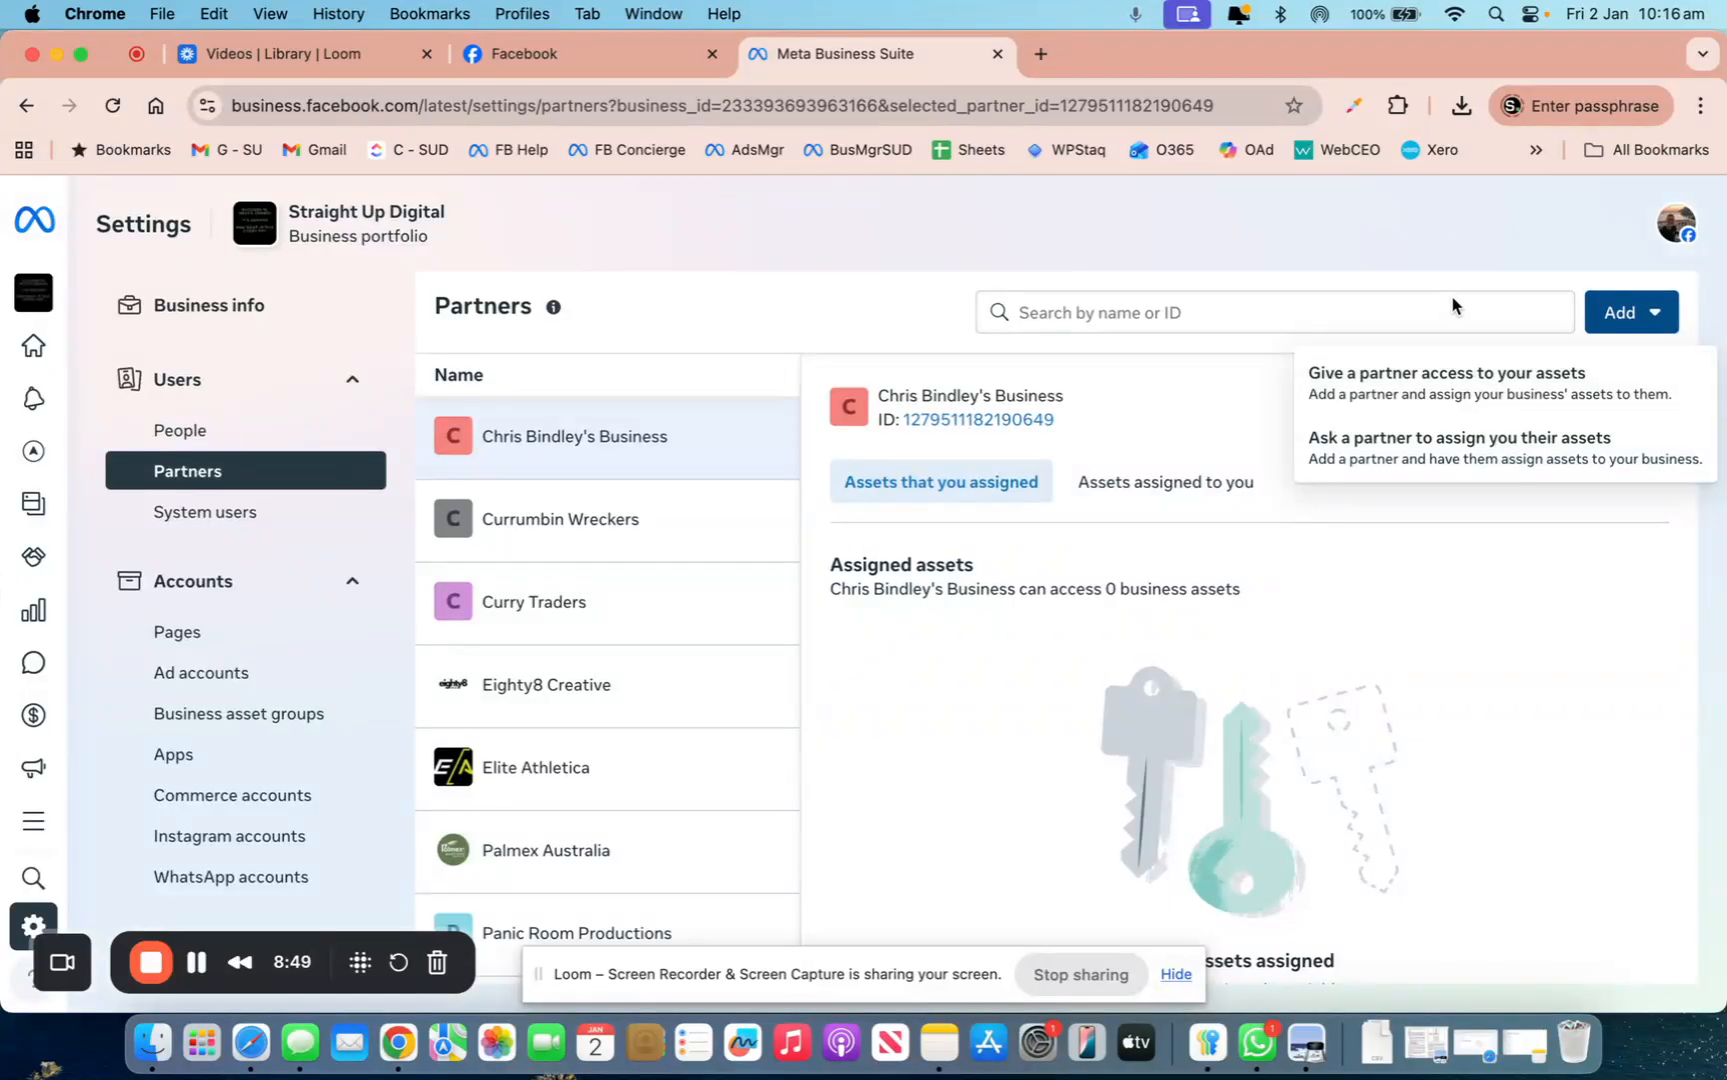
{"action": "left_click", "coordinate": [1437, 240]}
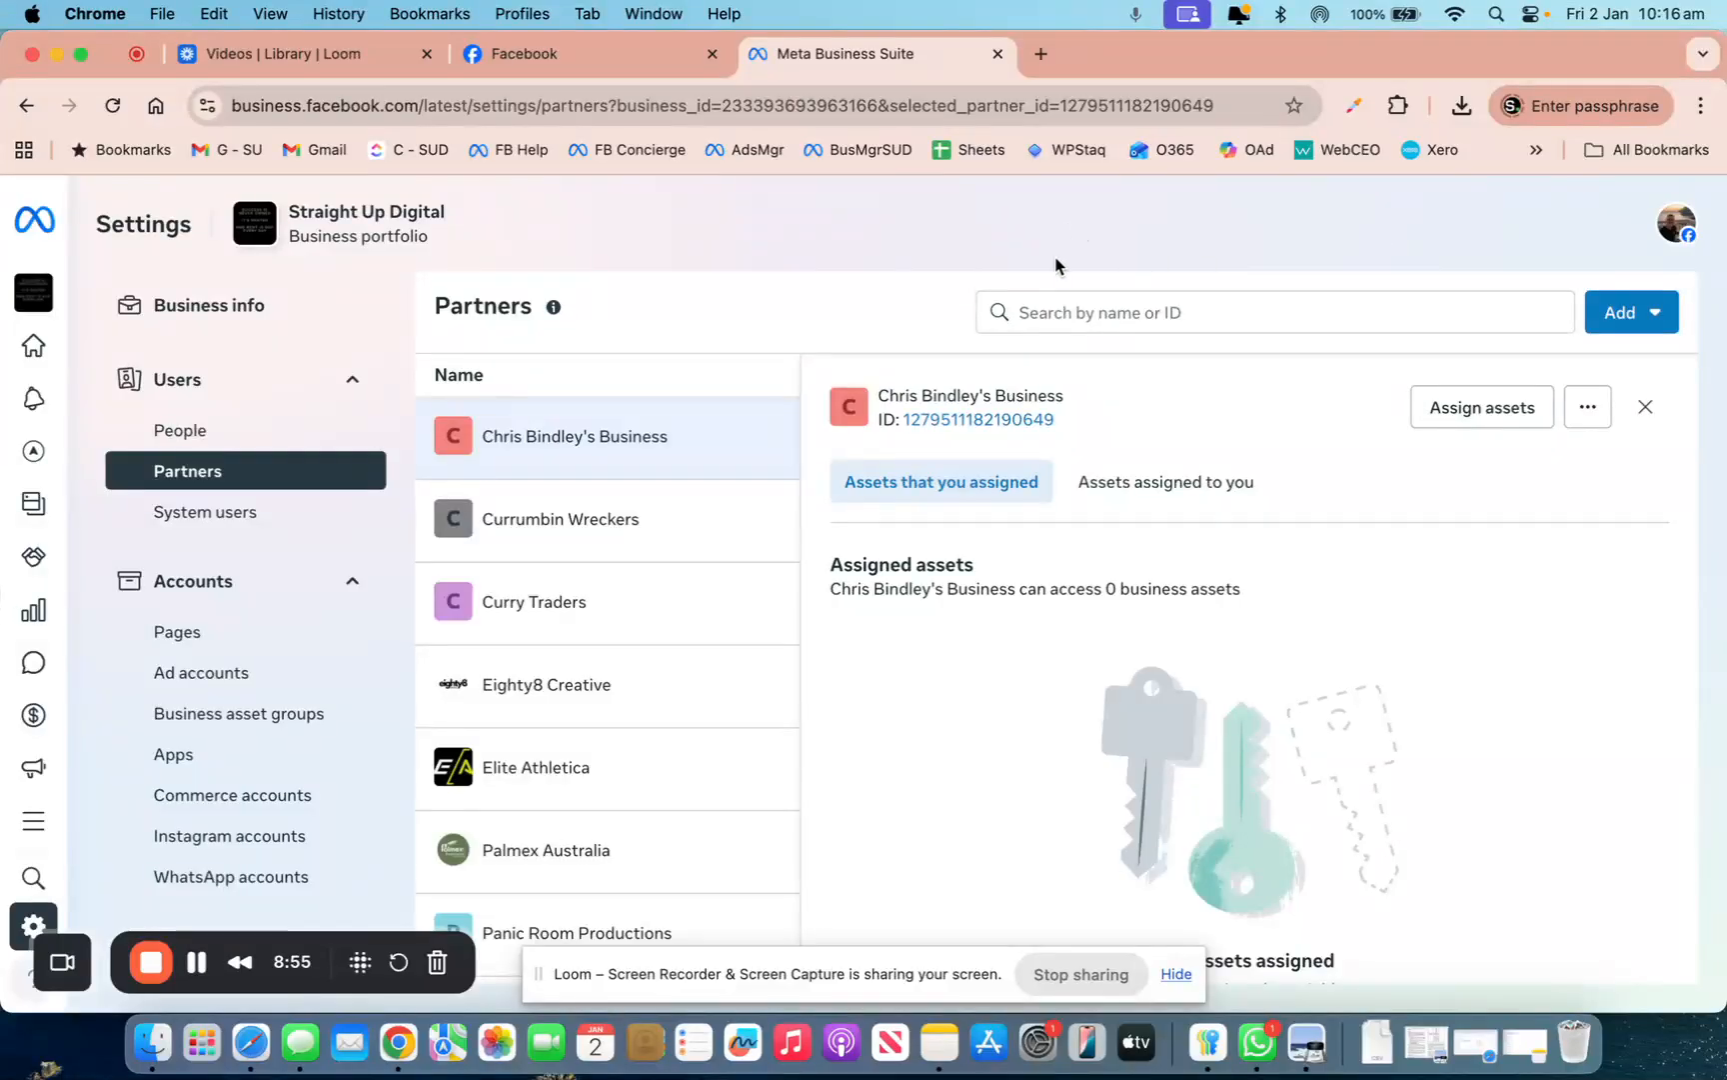
Visit the People list and the Facebook feed, then return to Partners settings
{"action": "left_click", "coordinate": [277, 441]}
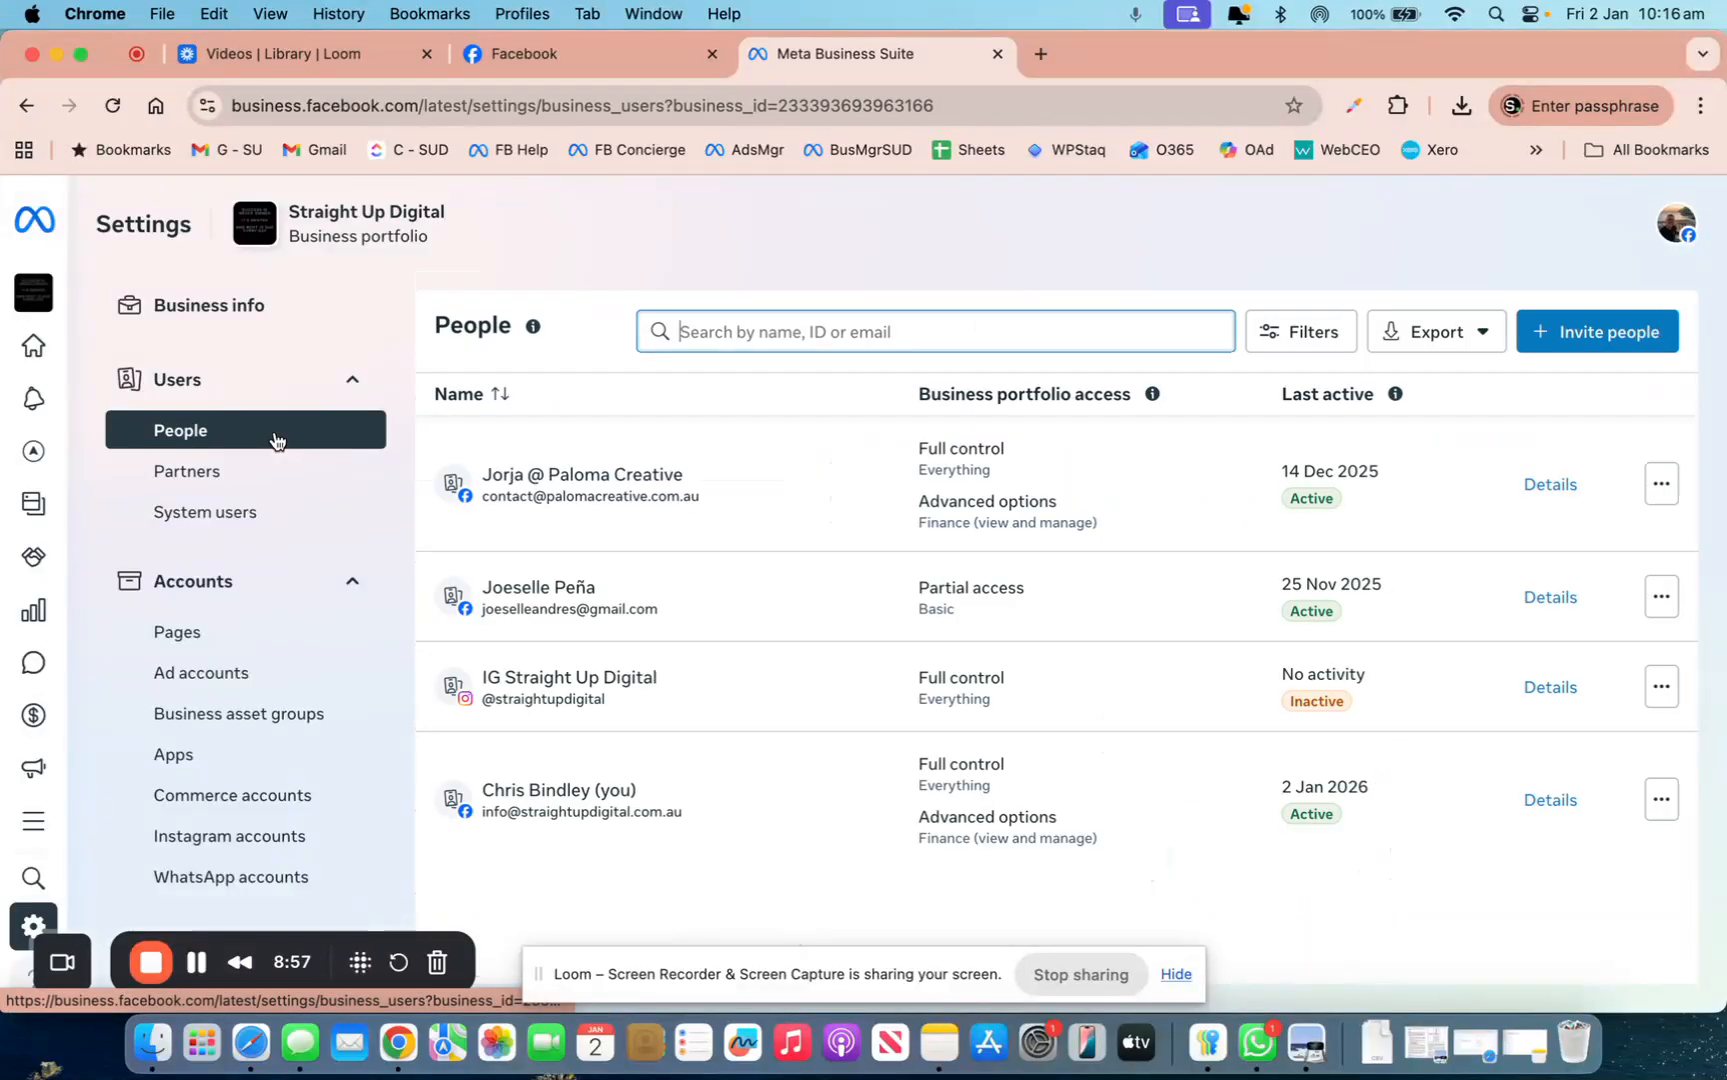
{"action": "left_click", "coordinate": [547, 43]}
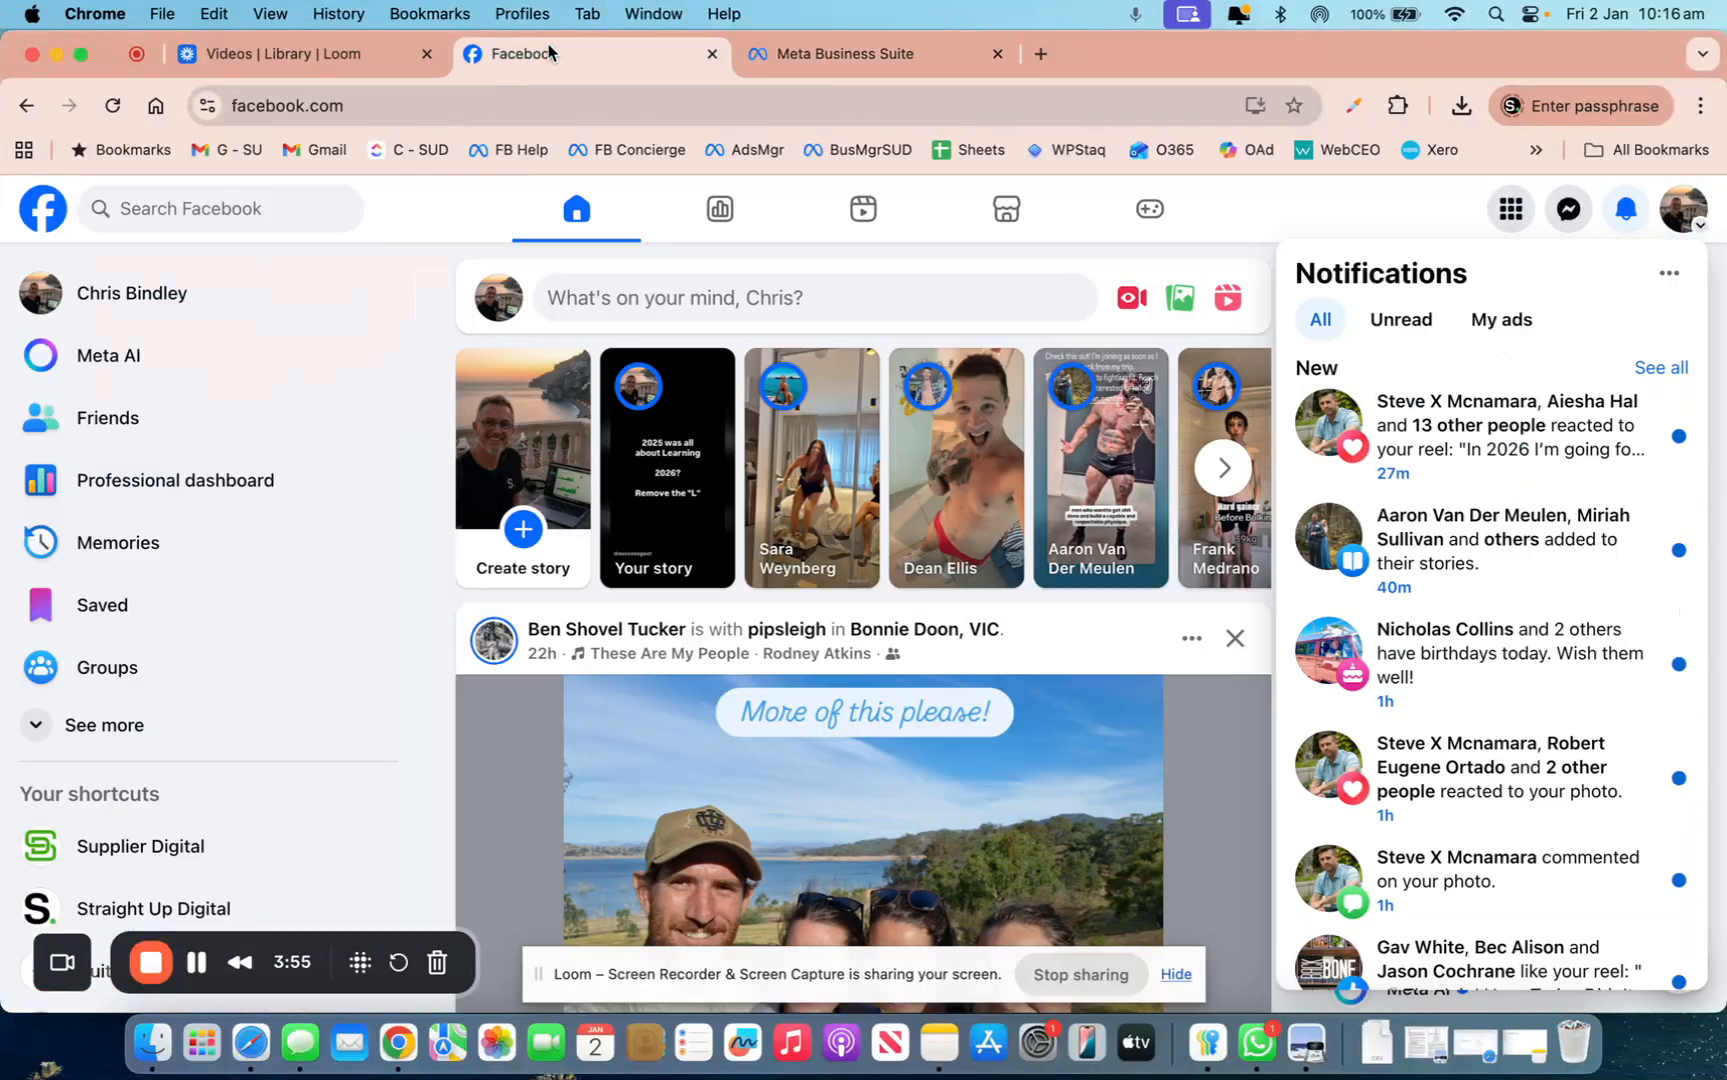
{"action": "left_click", "coordinate": [886, 40]}
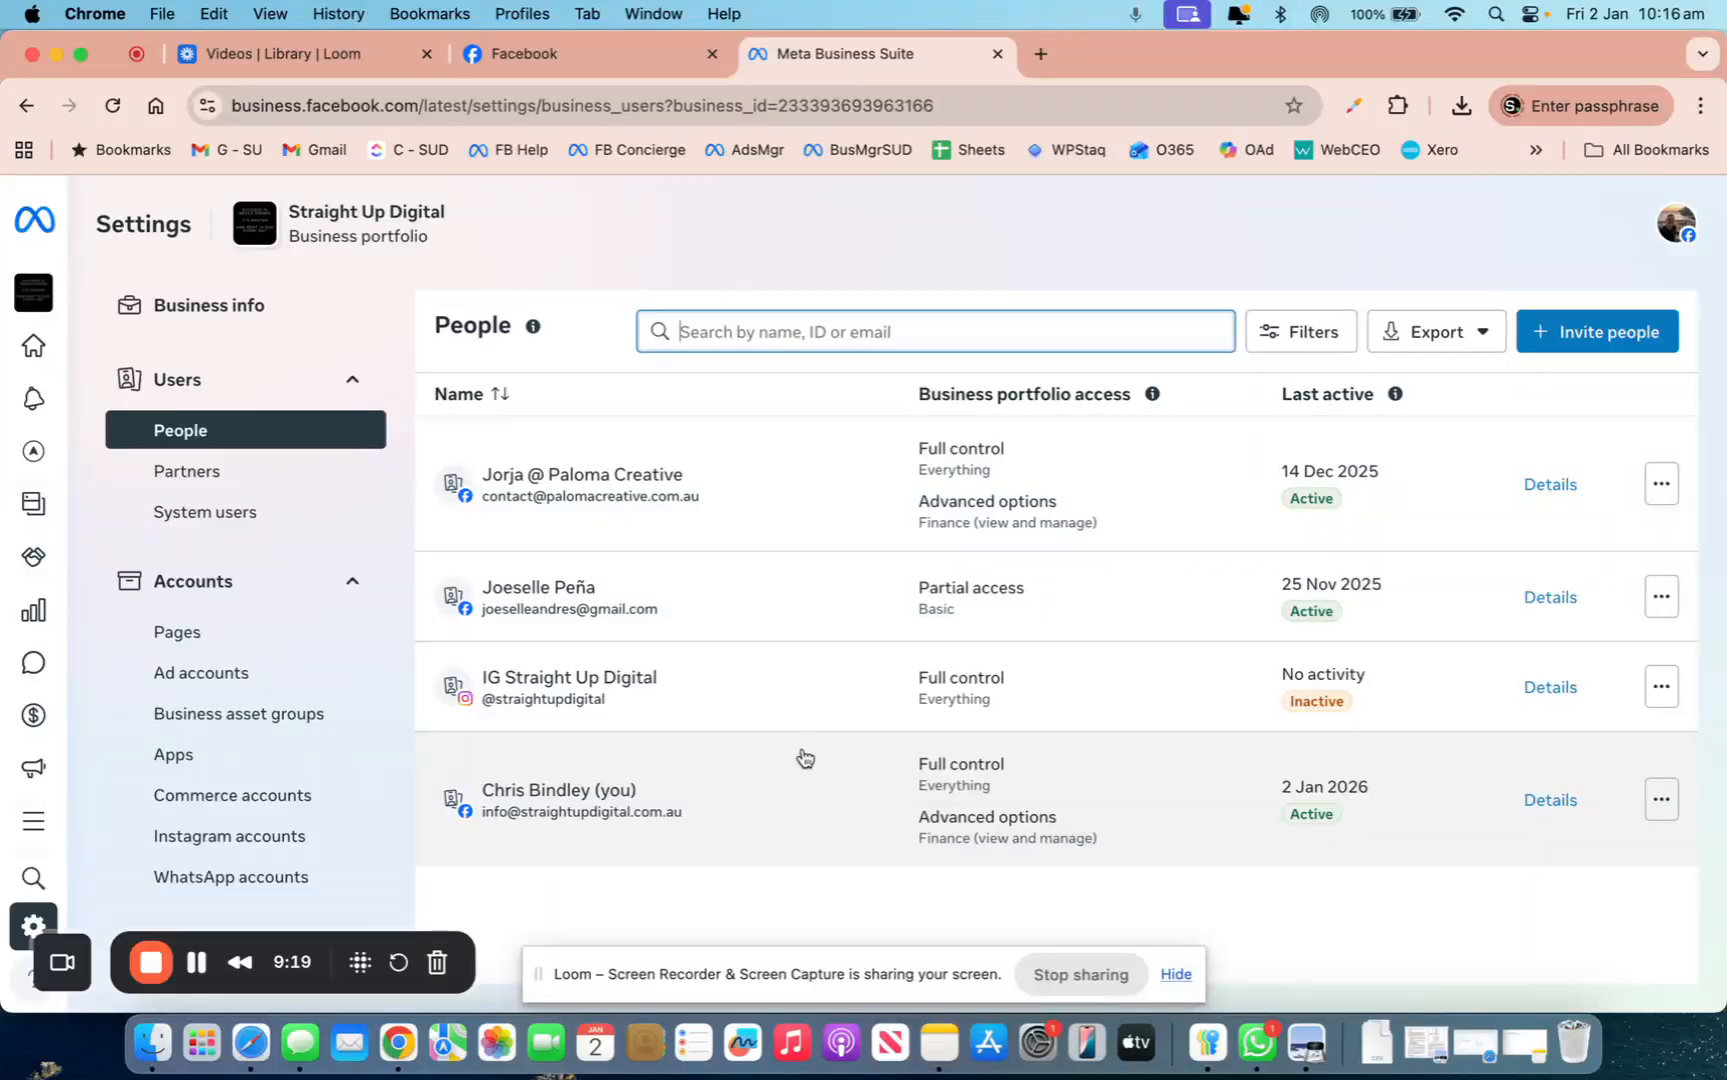
{"action": "left_click", "coordinate": [226, 487]}
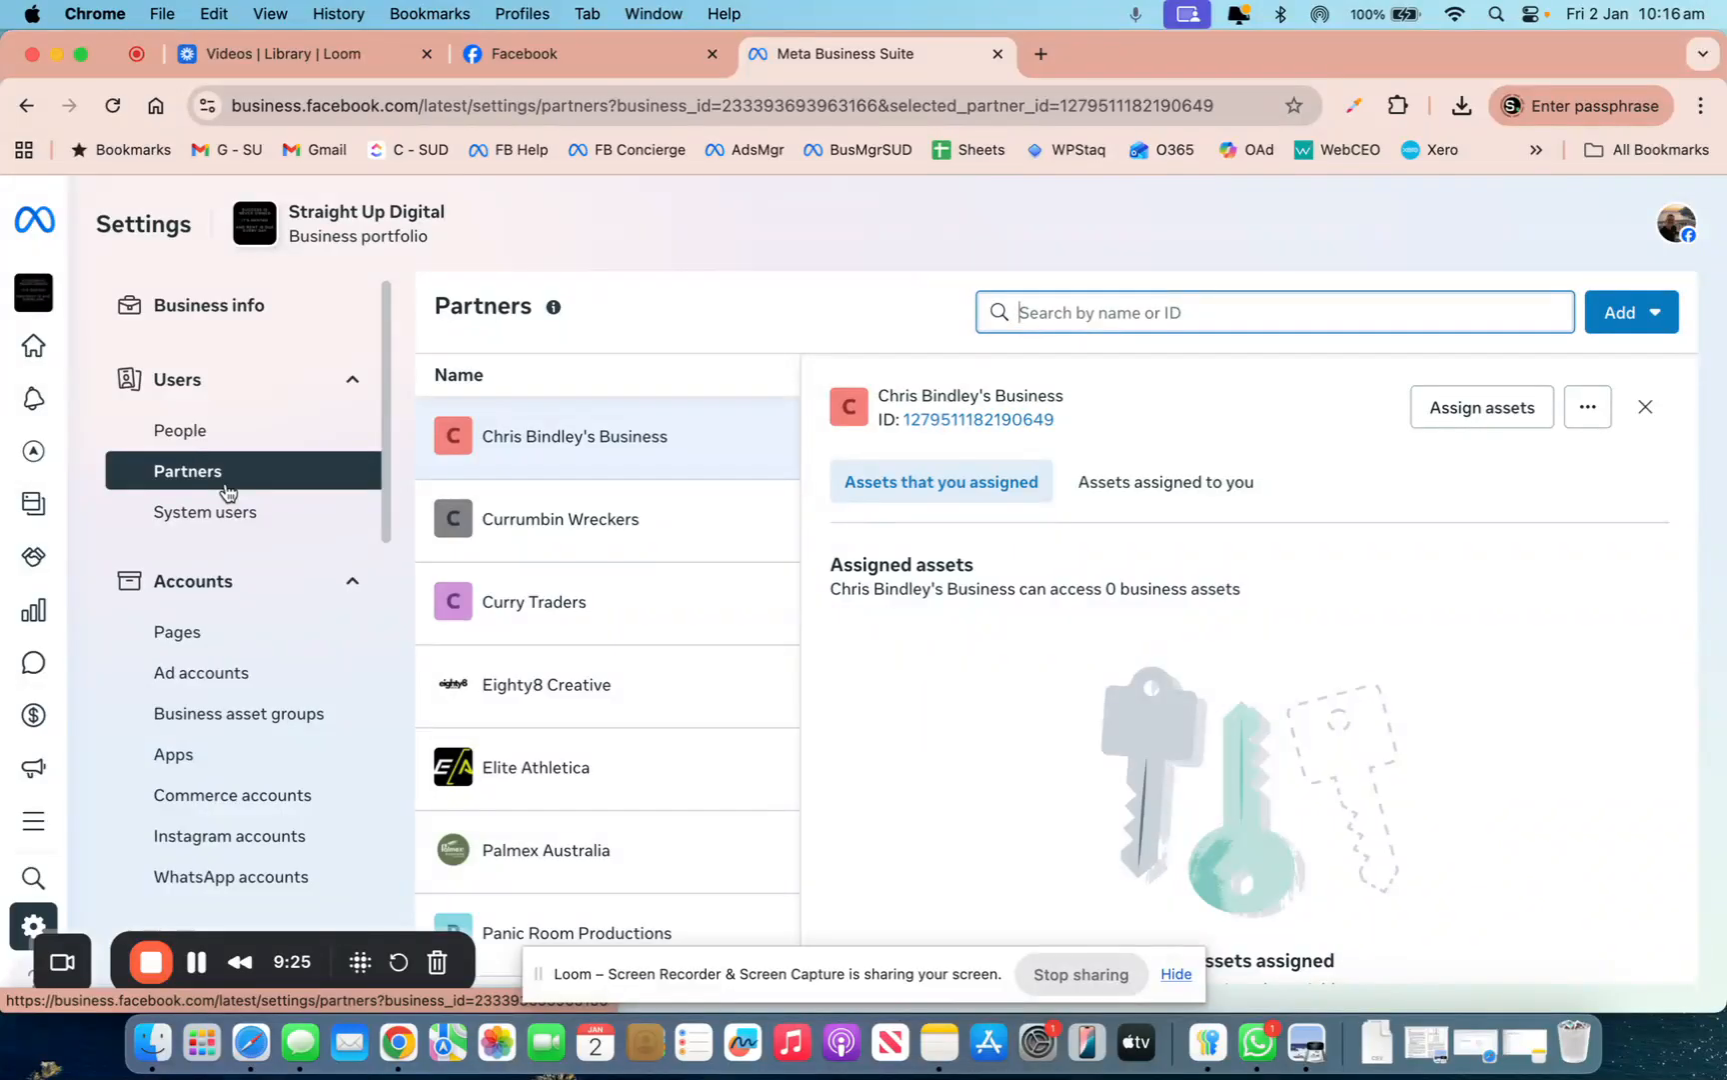
View the Pages and Instagram accounts lists and check the ways to add a Page
{"action": "left_click", "coordinate": [193, 651]}
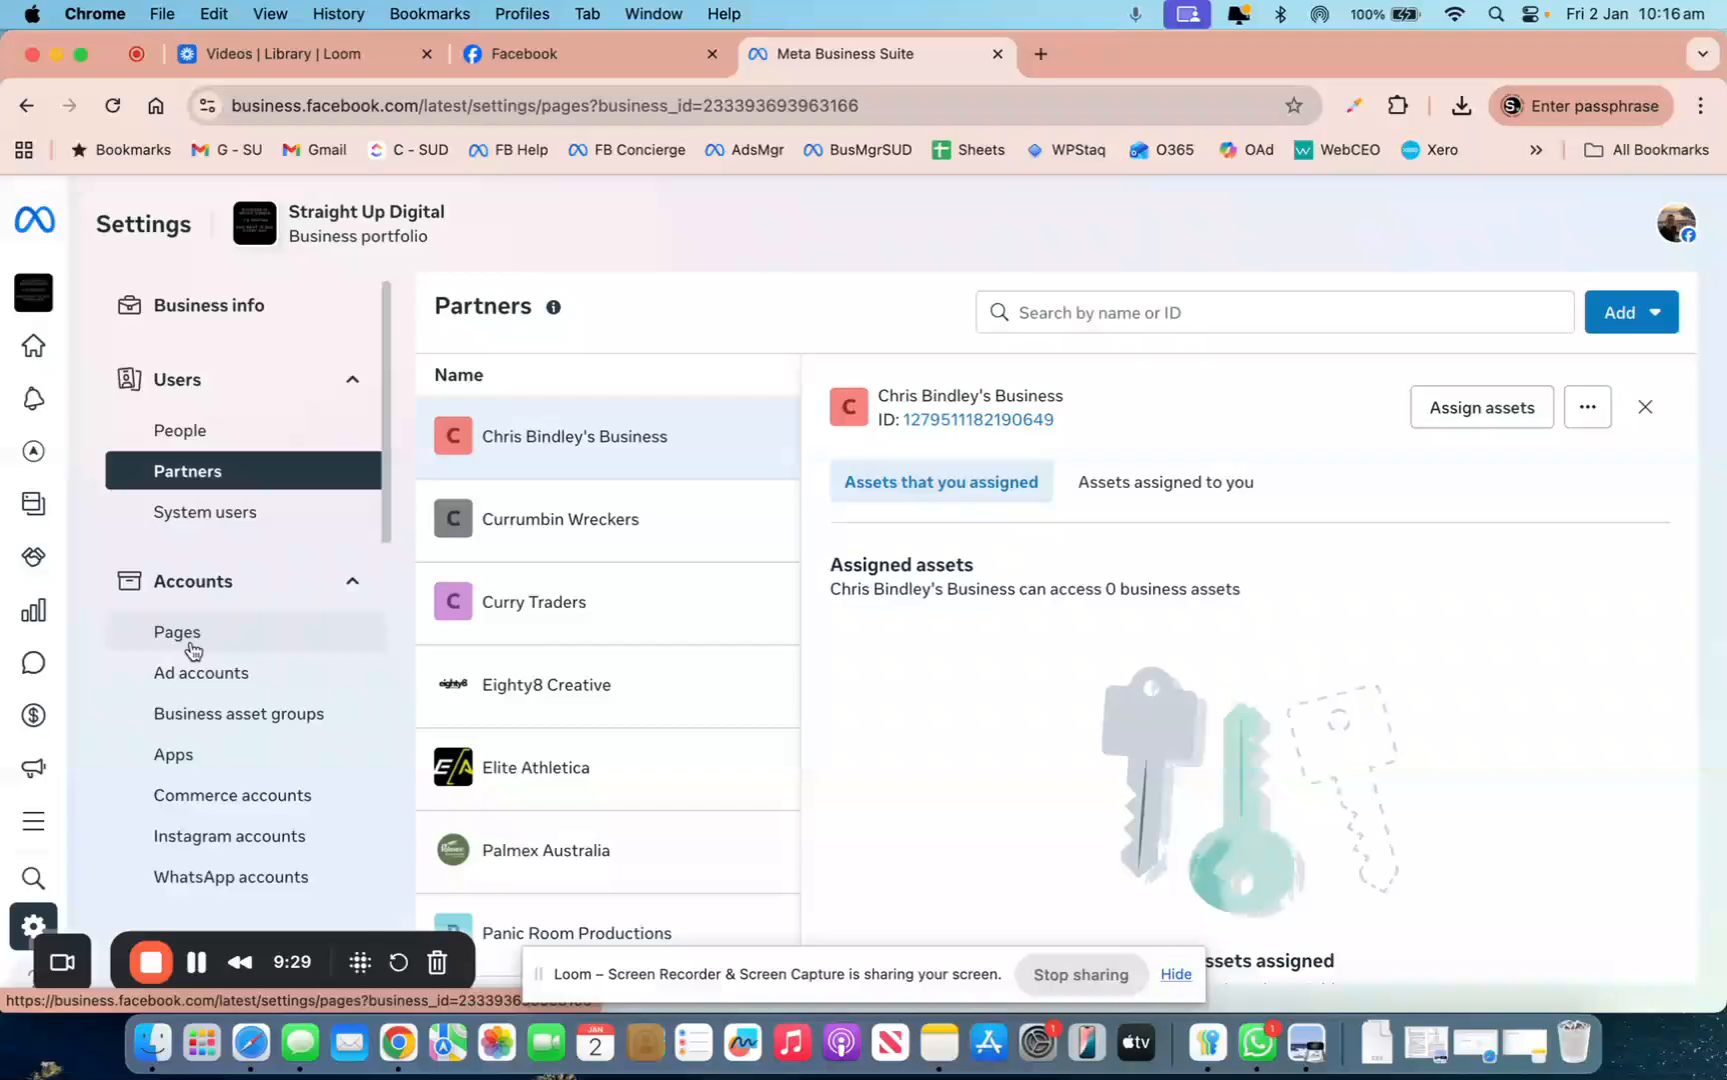
{"action": "left_click", "coordinate": [207, 854]}
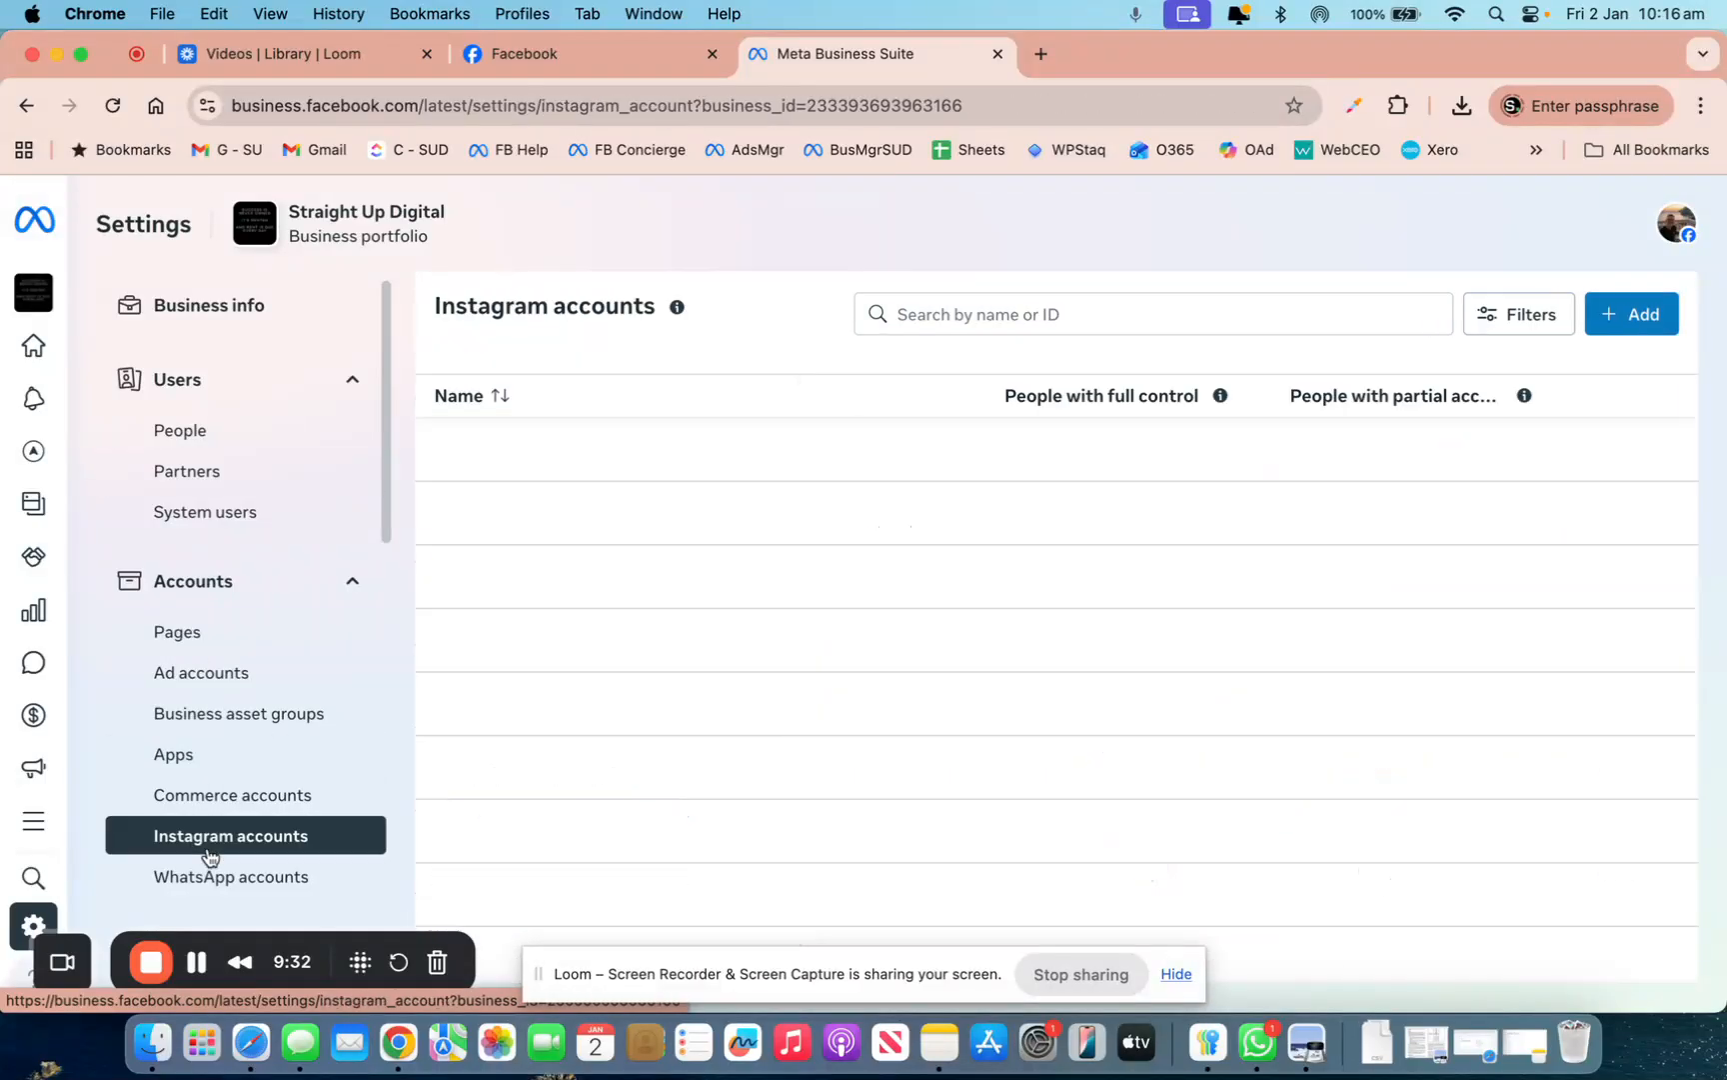
{"action": "left_click", "coordinate": [189, 634]}
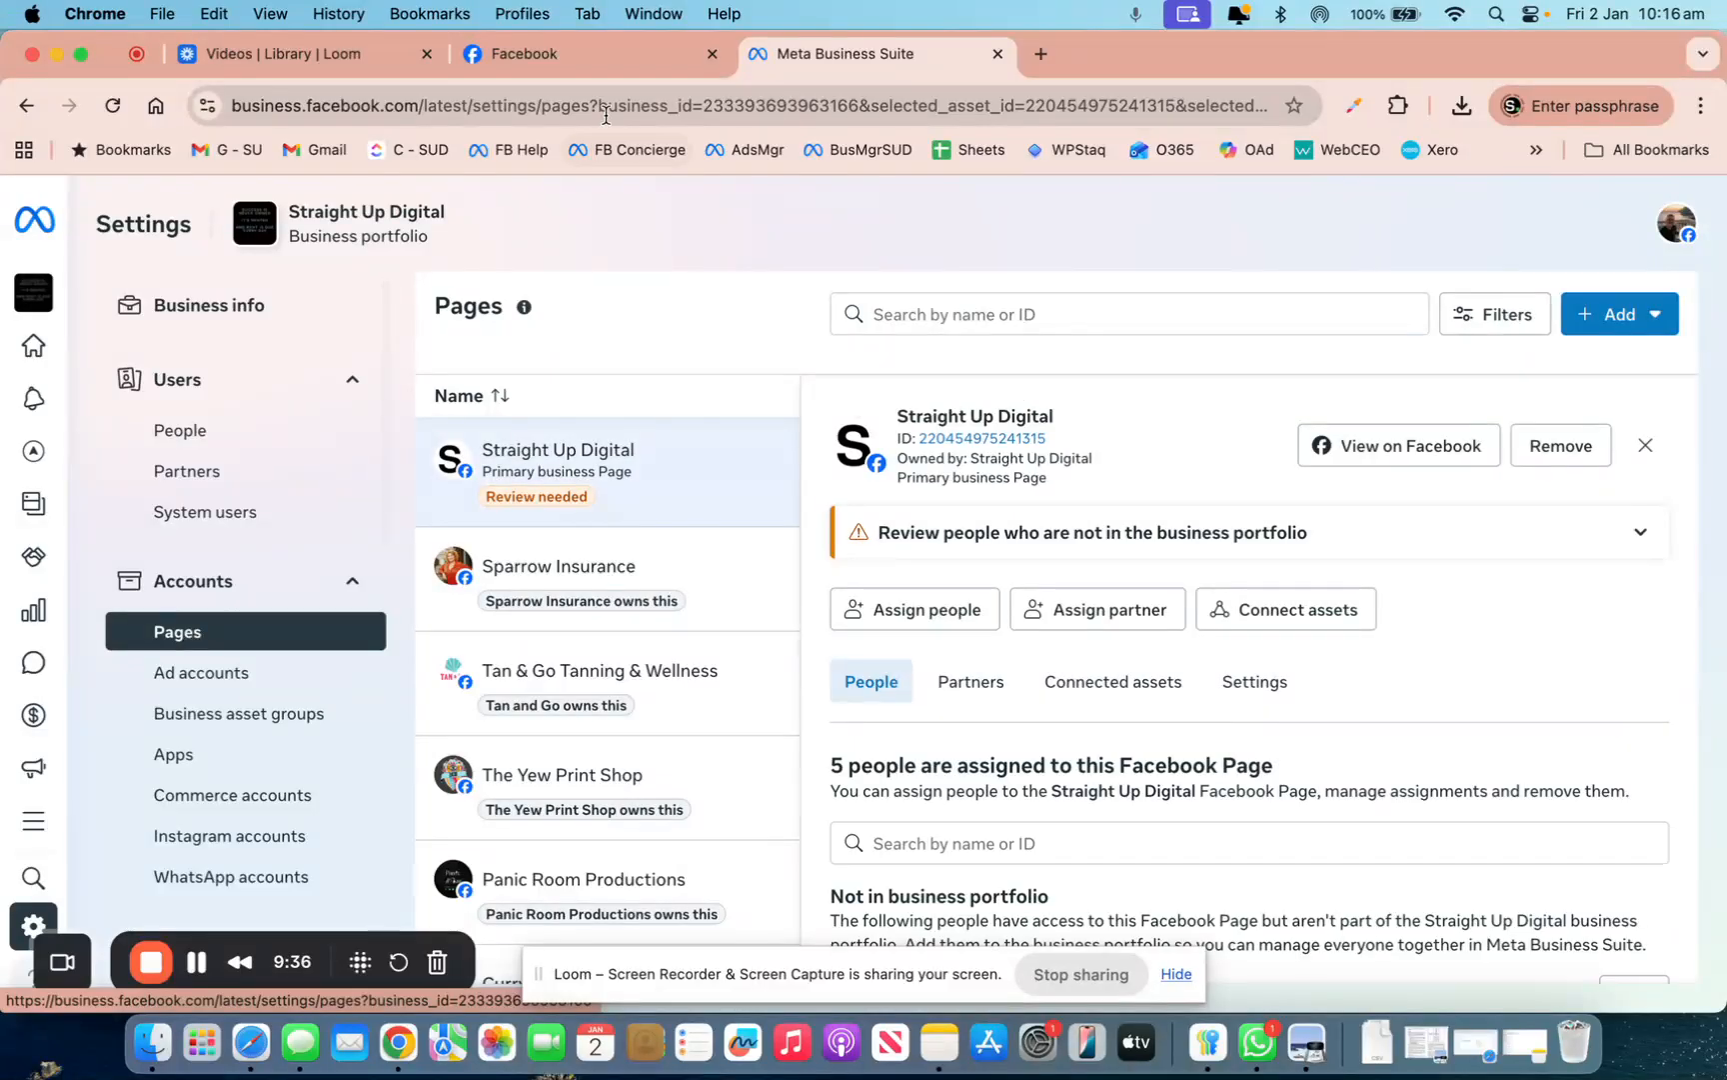
{"action": "left_click", "coordinate": [594, 55]}
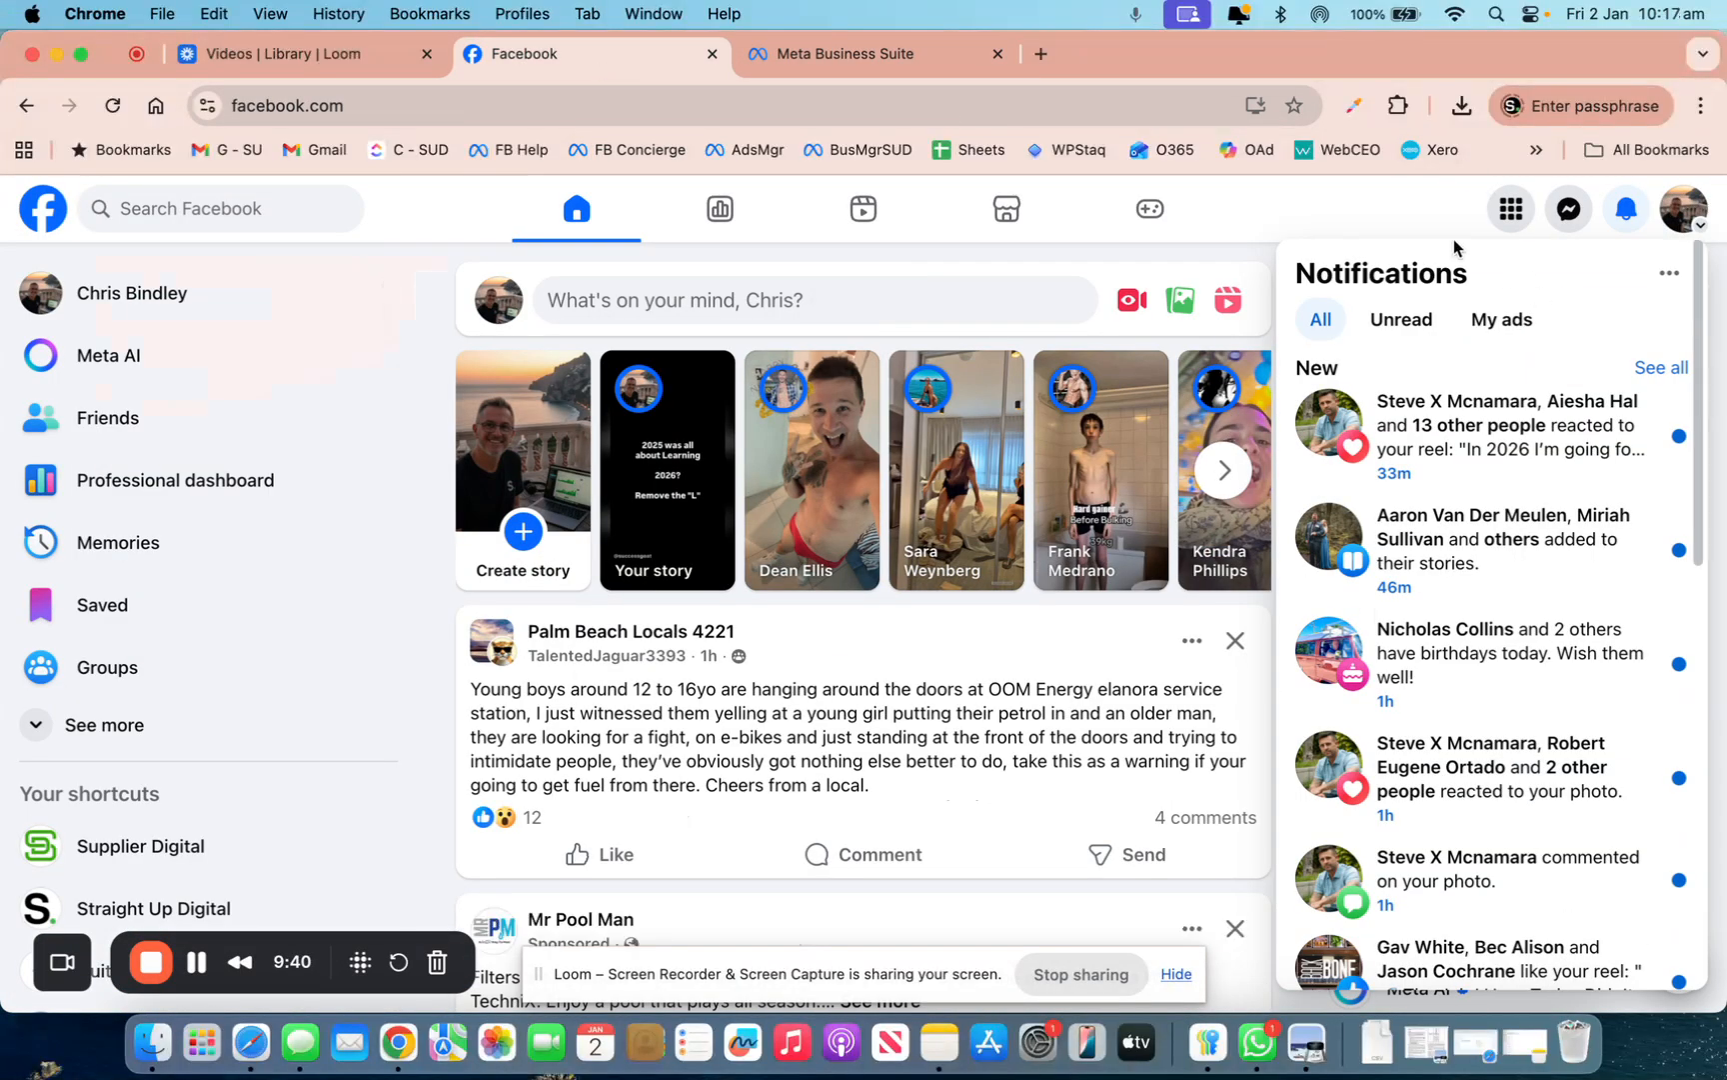
{"action": "left_click", "coordinate": [868, 54]}
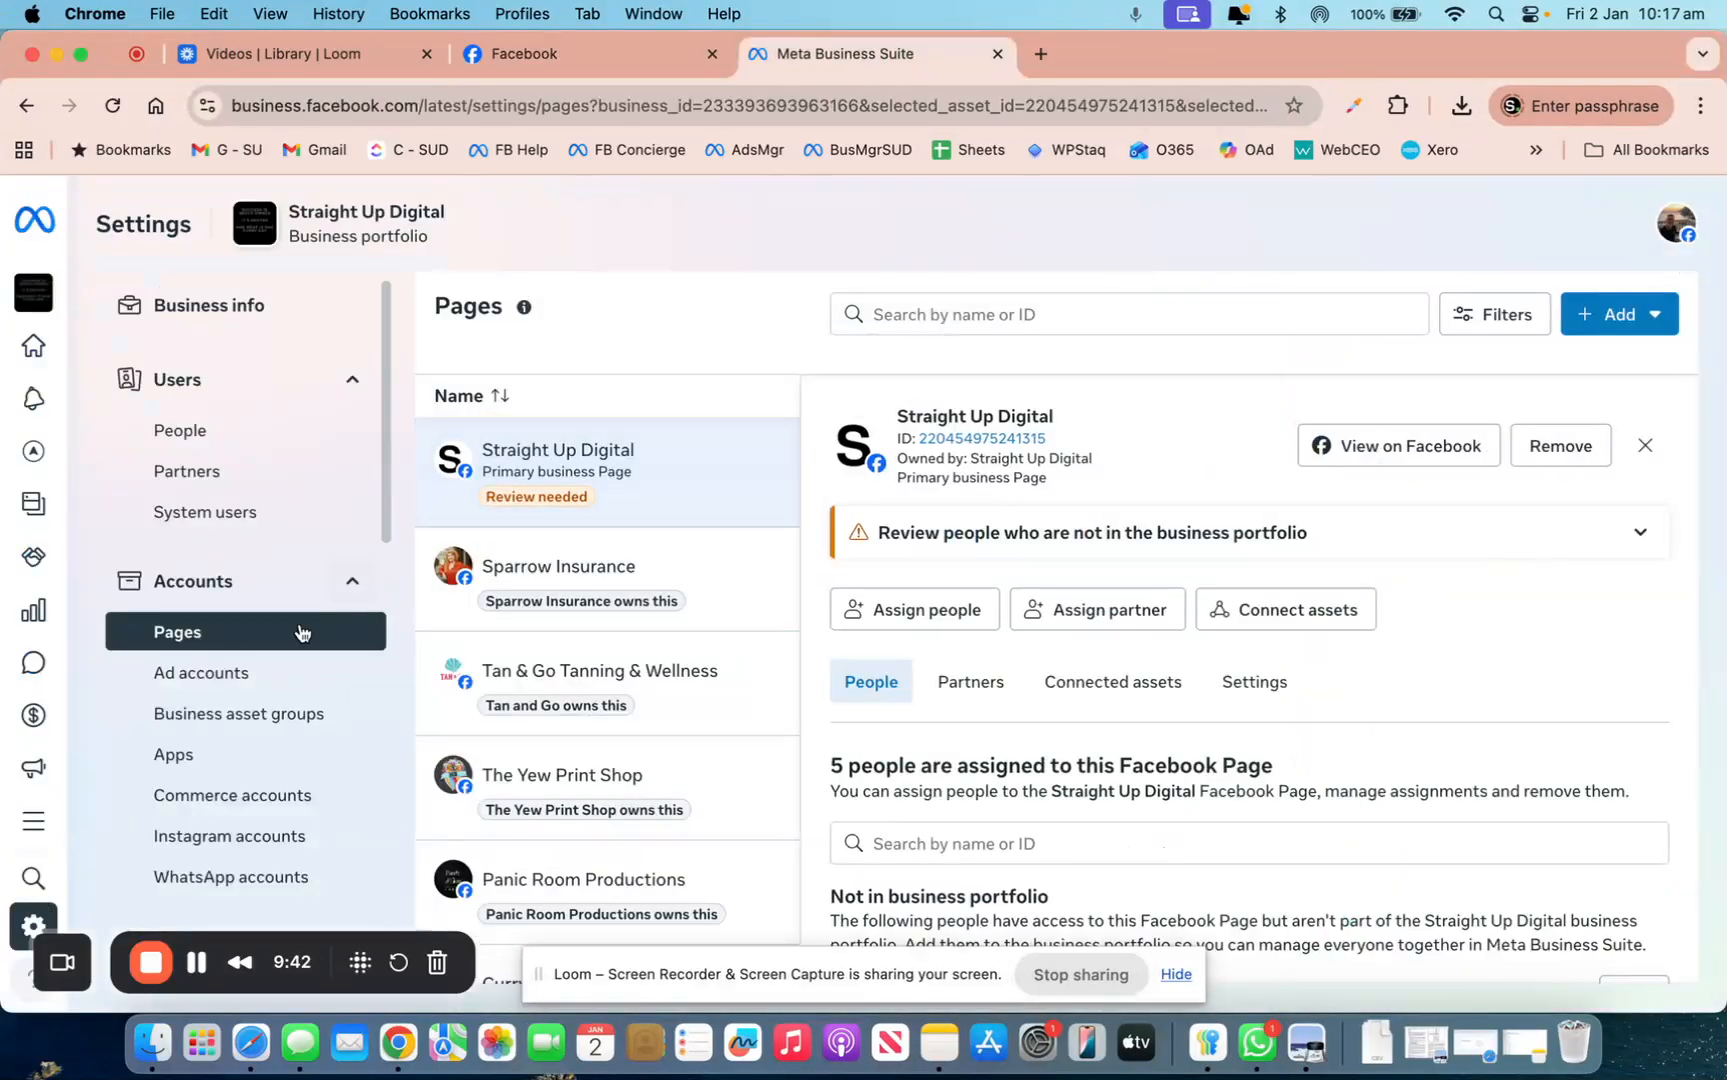
{"action": "left_click", "coordinate": [1607, 315]}
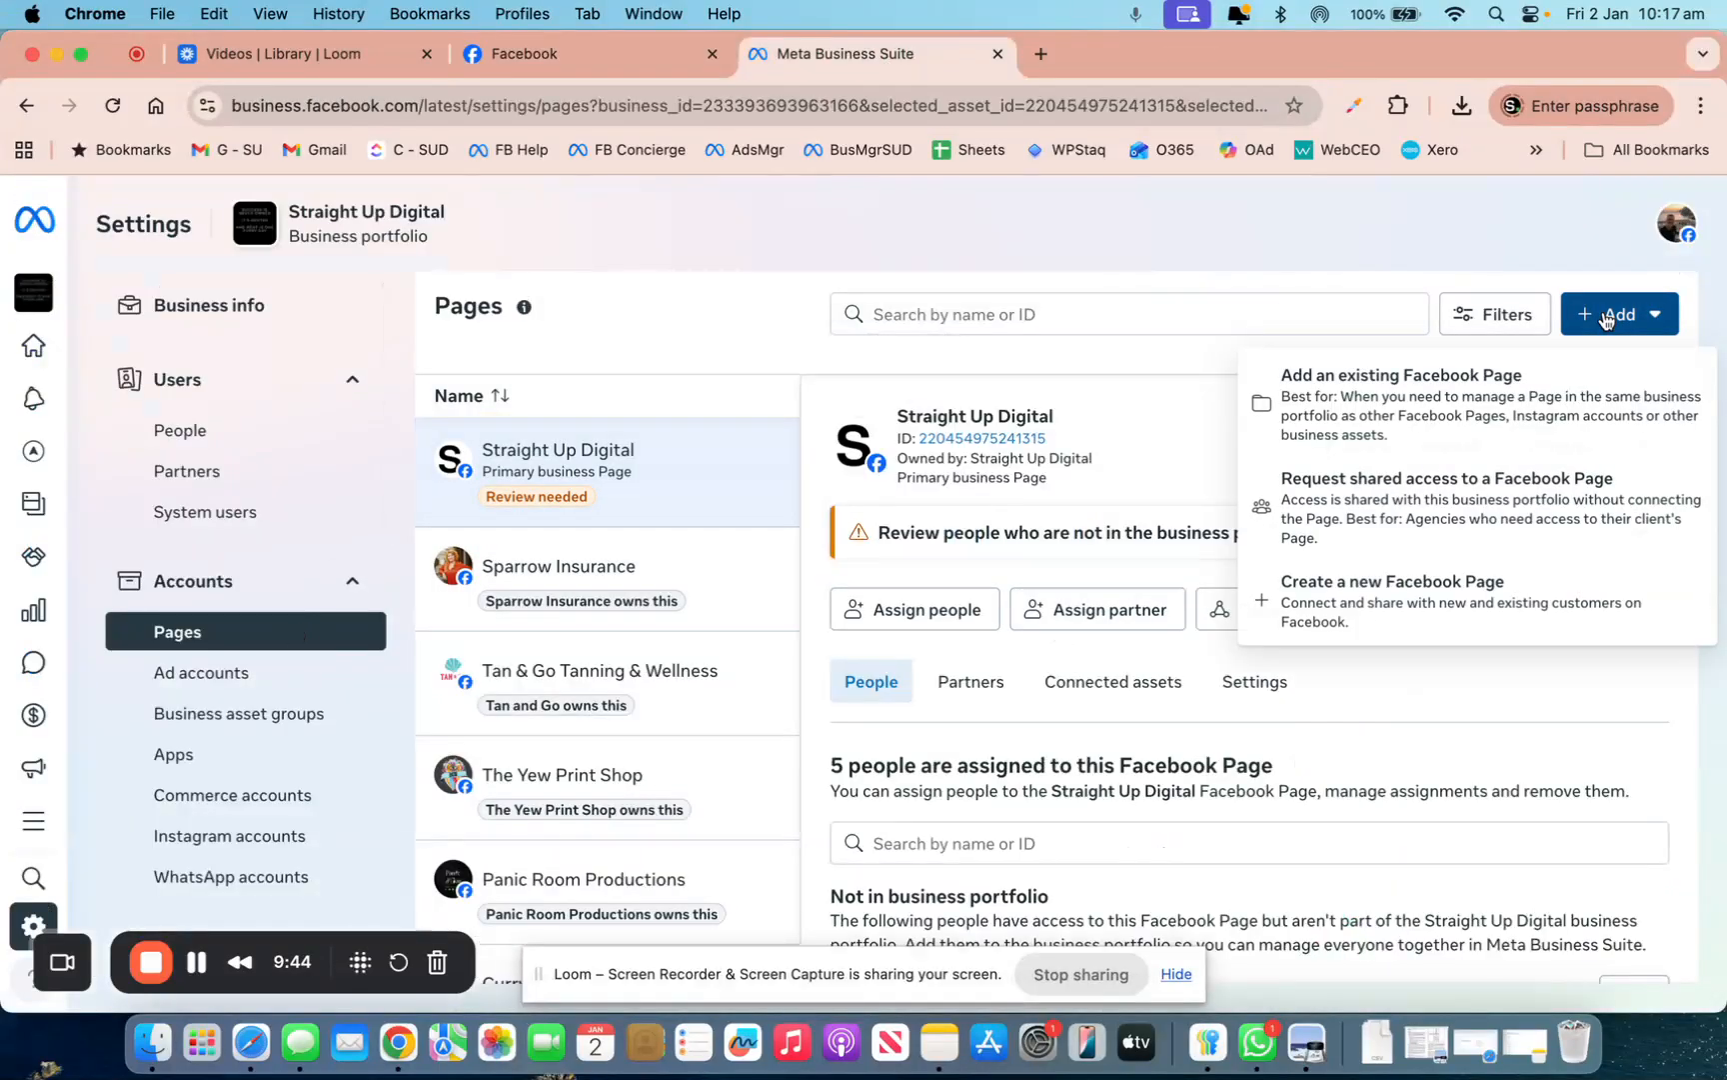
{"action": "left_click", "coordinate": [1339, 277]}
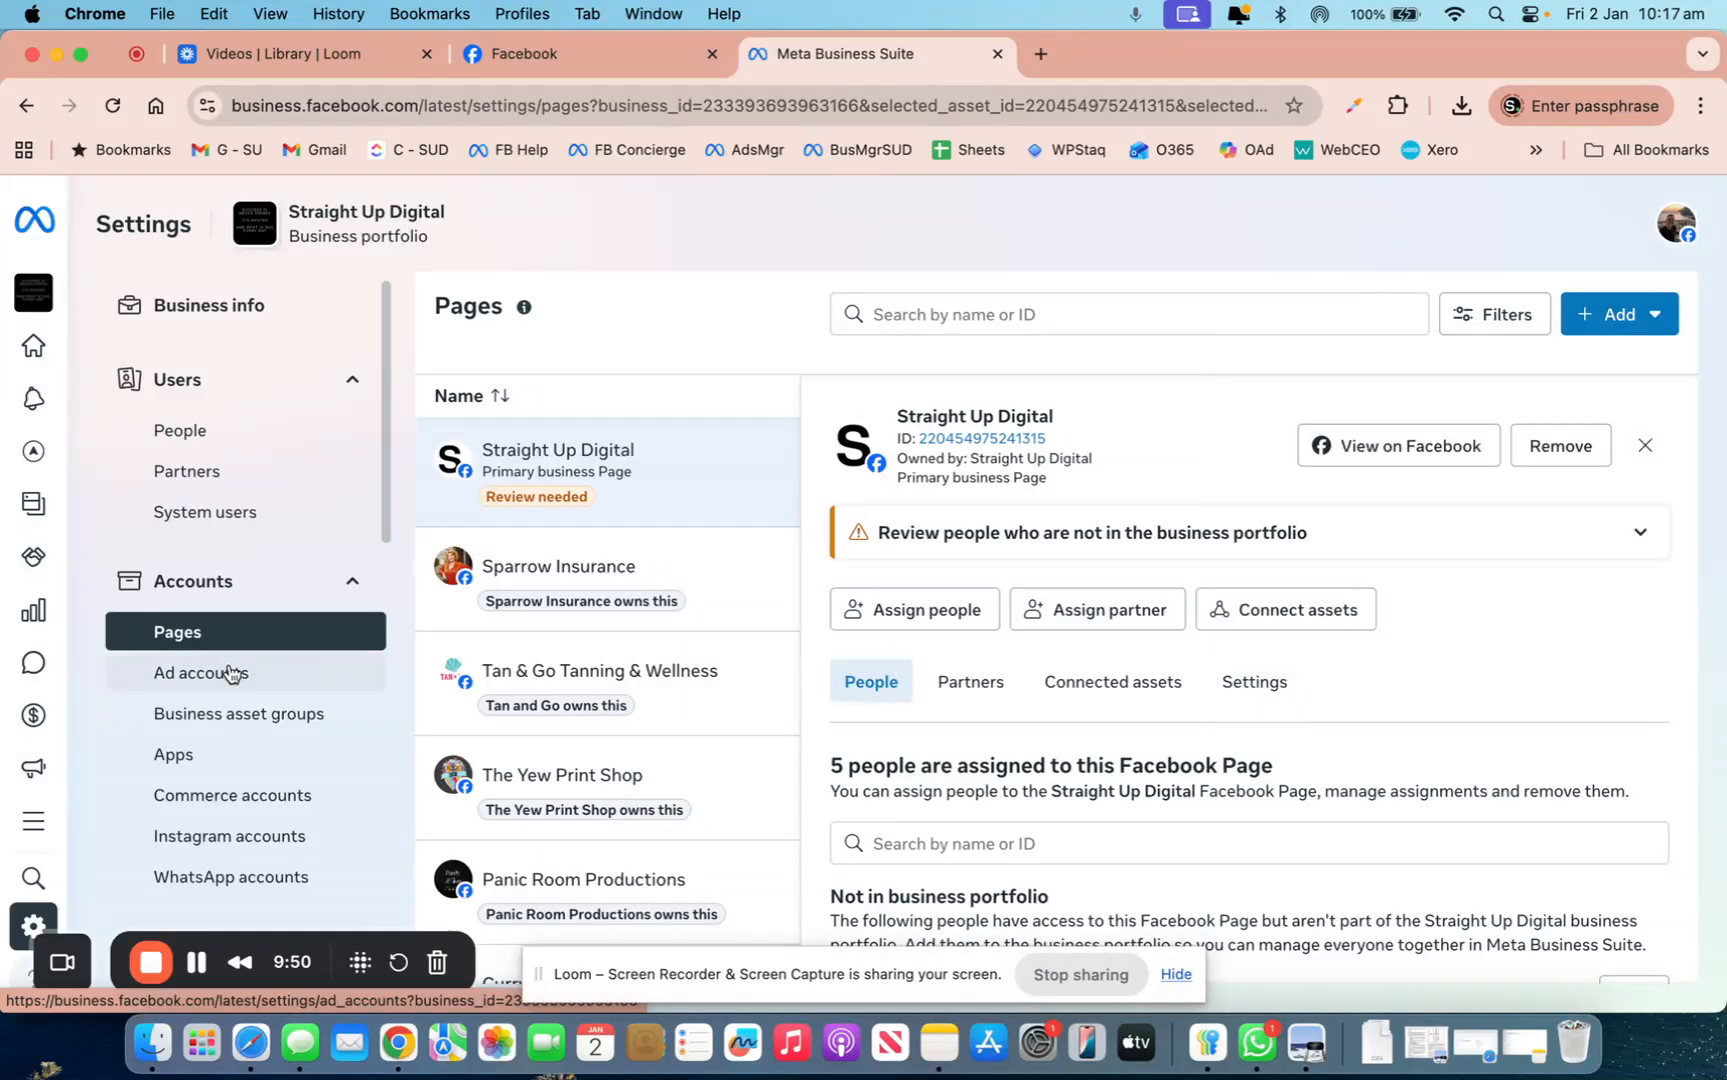
Start adding an Instagram account, cancel, and open the Ad accounts list
{"action": "left_click", "coordinate": [249, 850]}
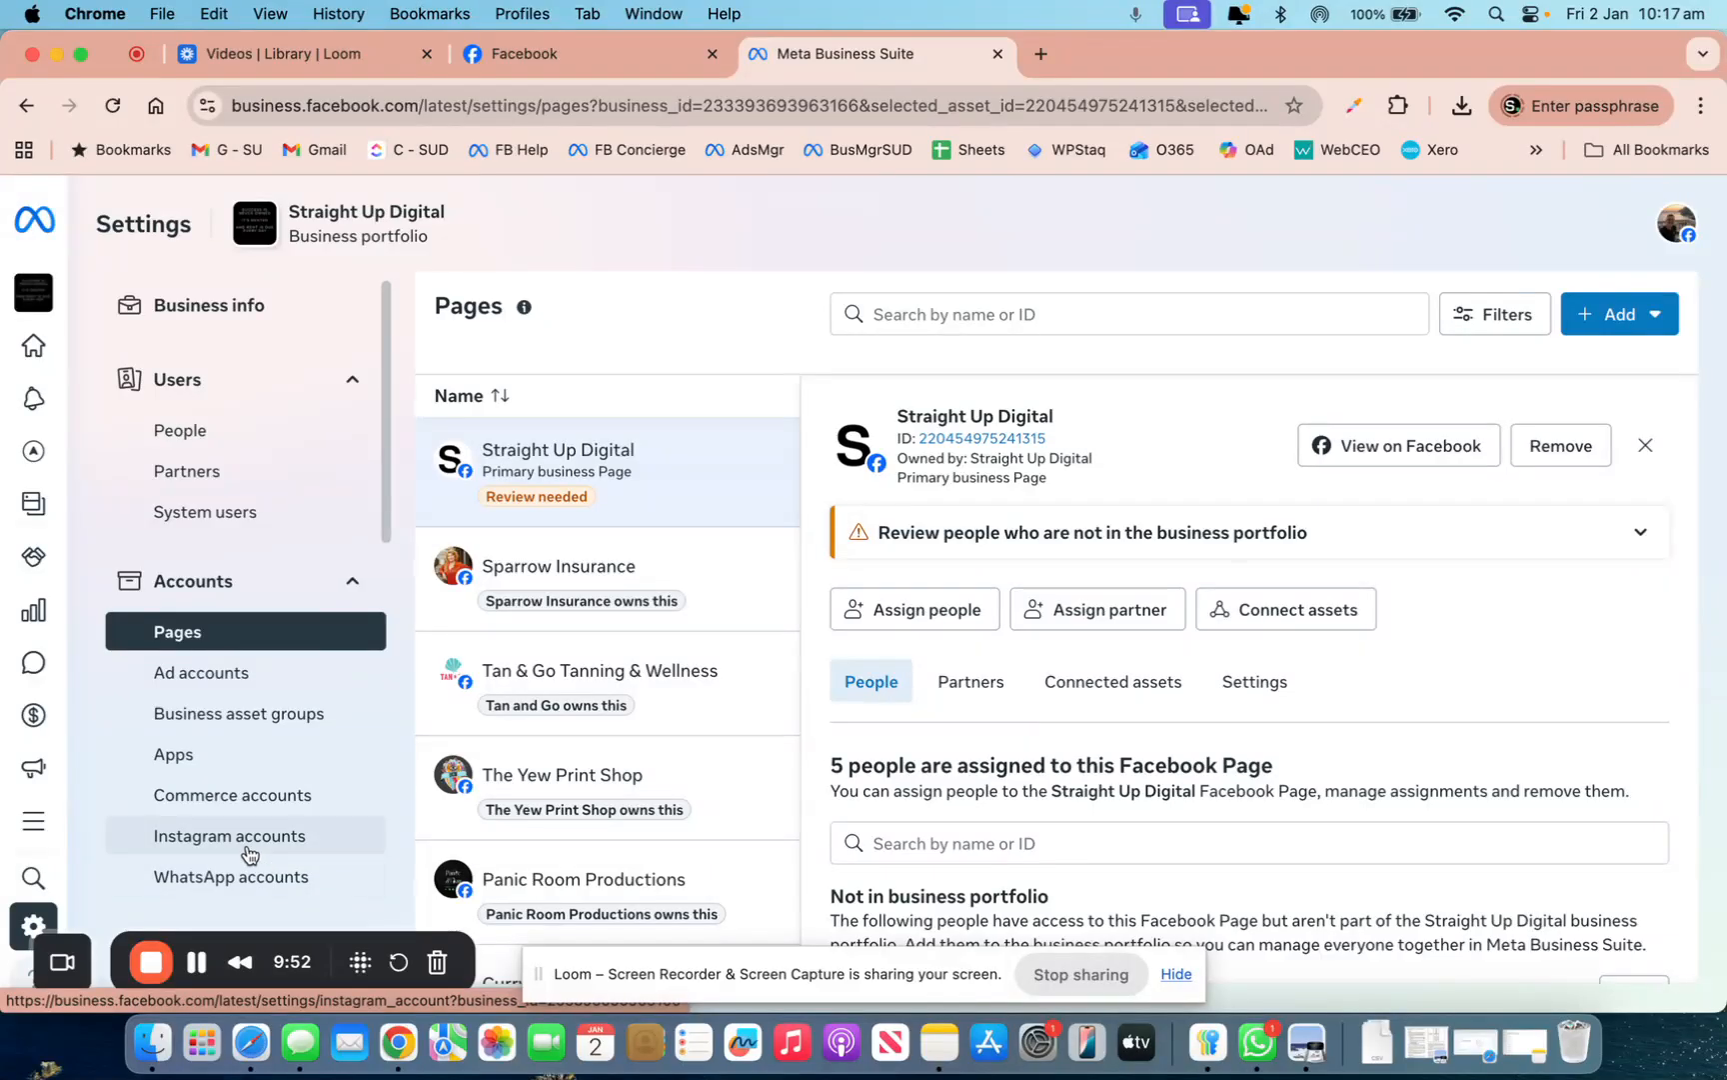
{"action": "left_click", "coordinate": [1625, 330]}
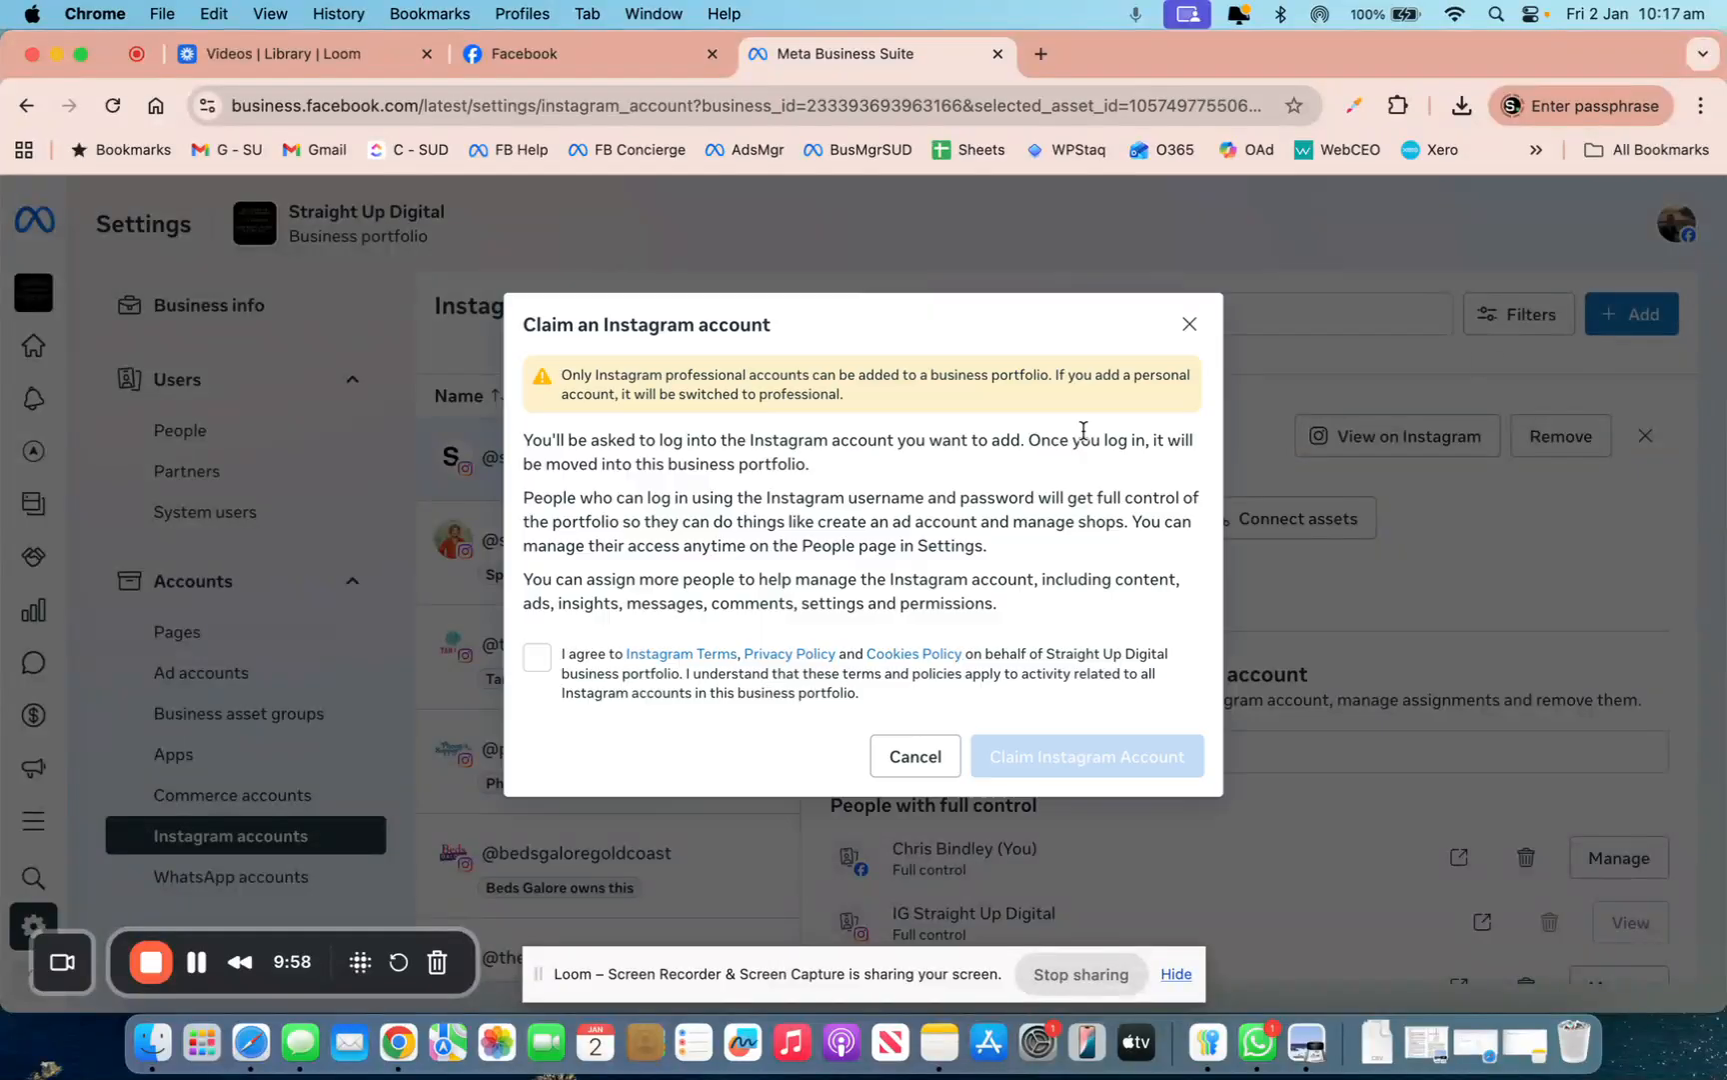
{"action": "left_click", "coordinate": [914, 759]}
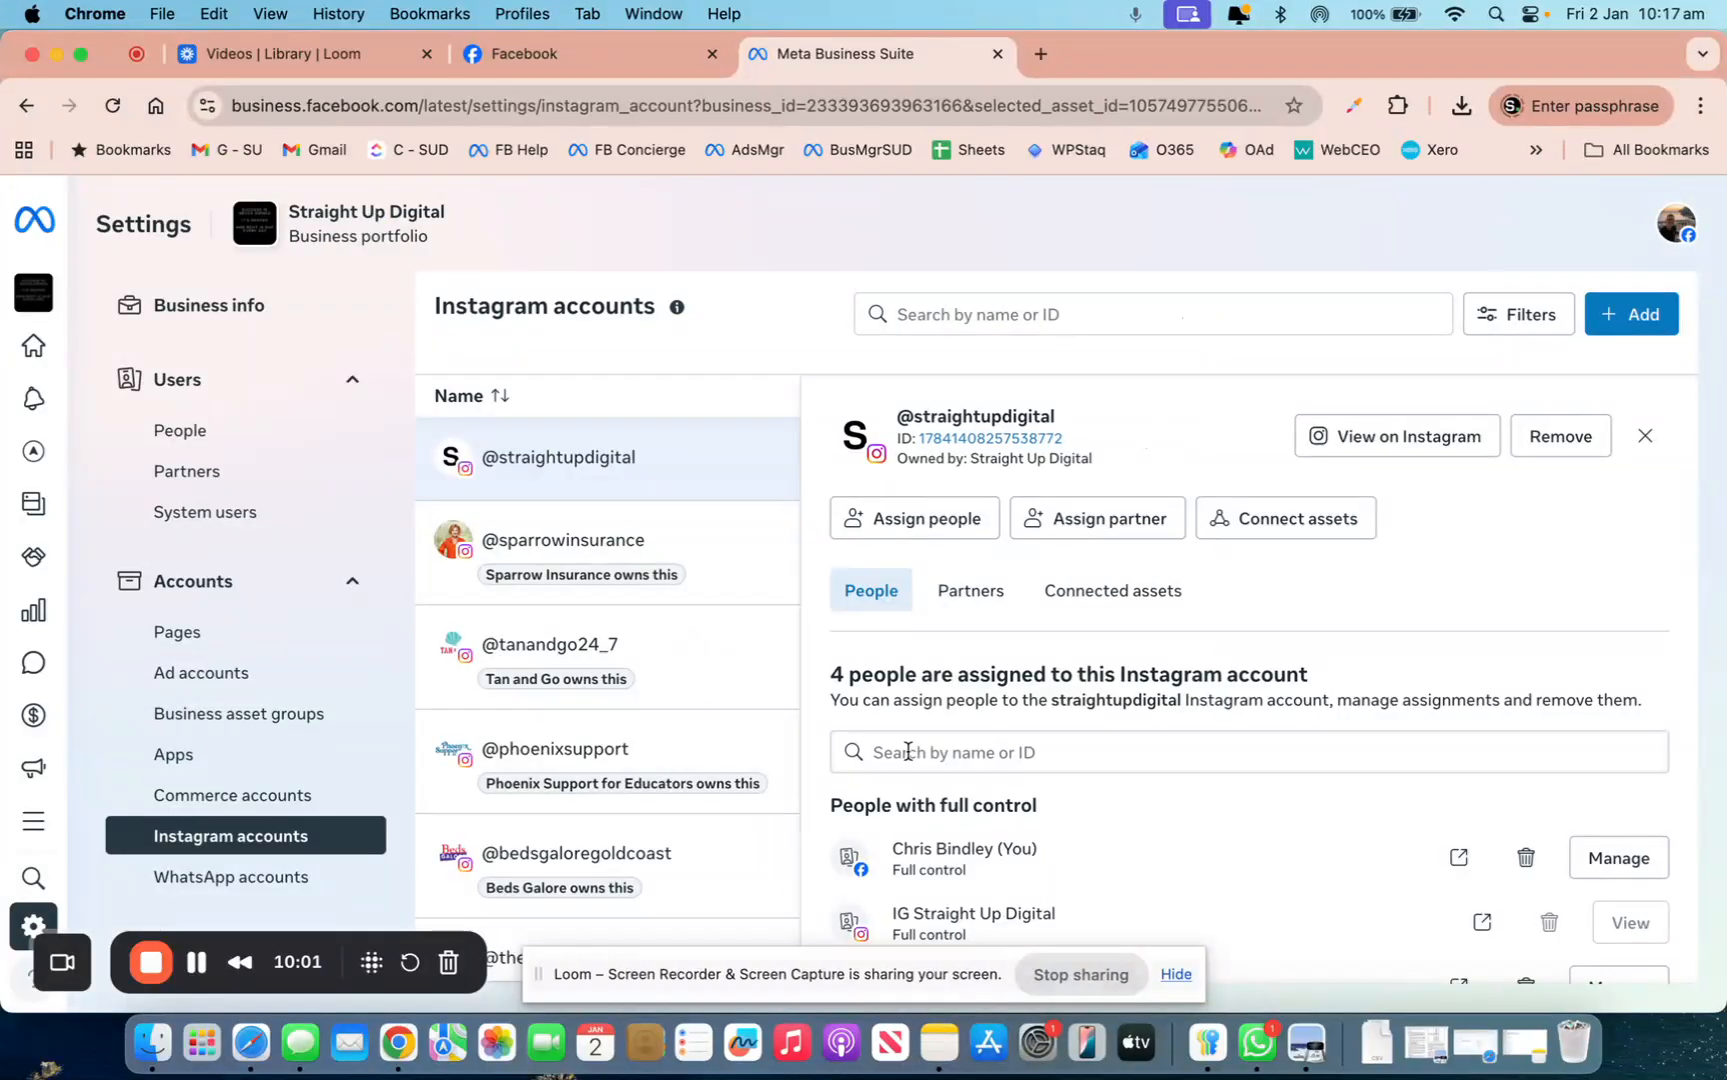
{"action": "left_click", "coordinate": [345, 665]}
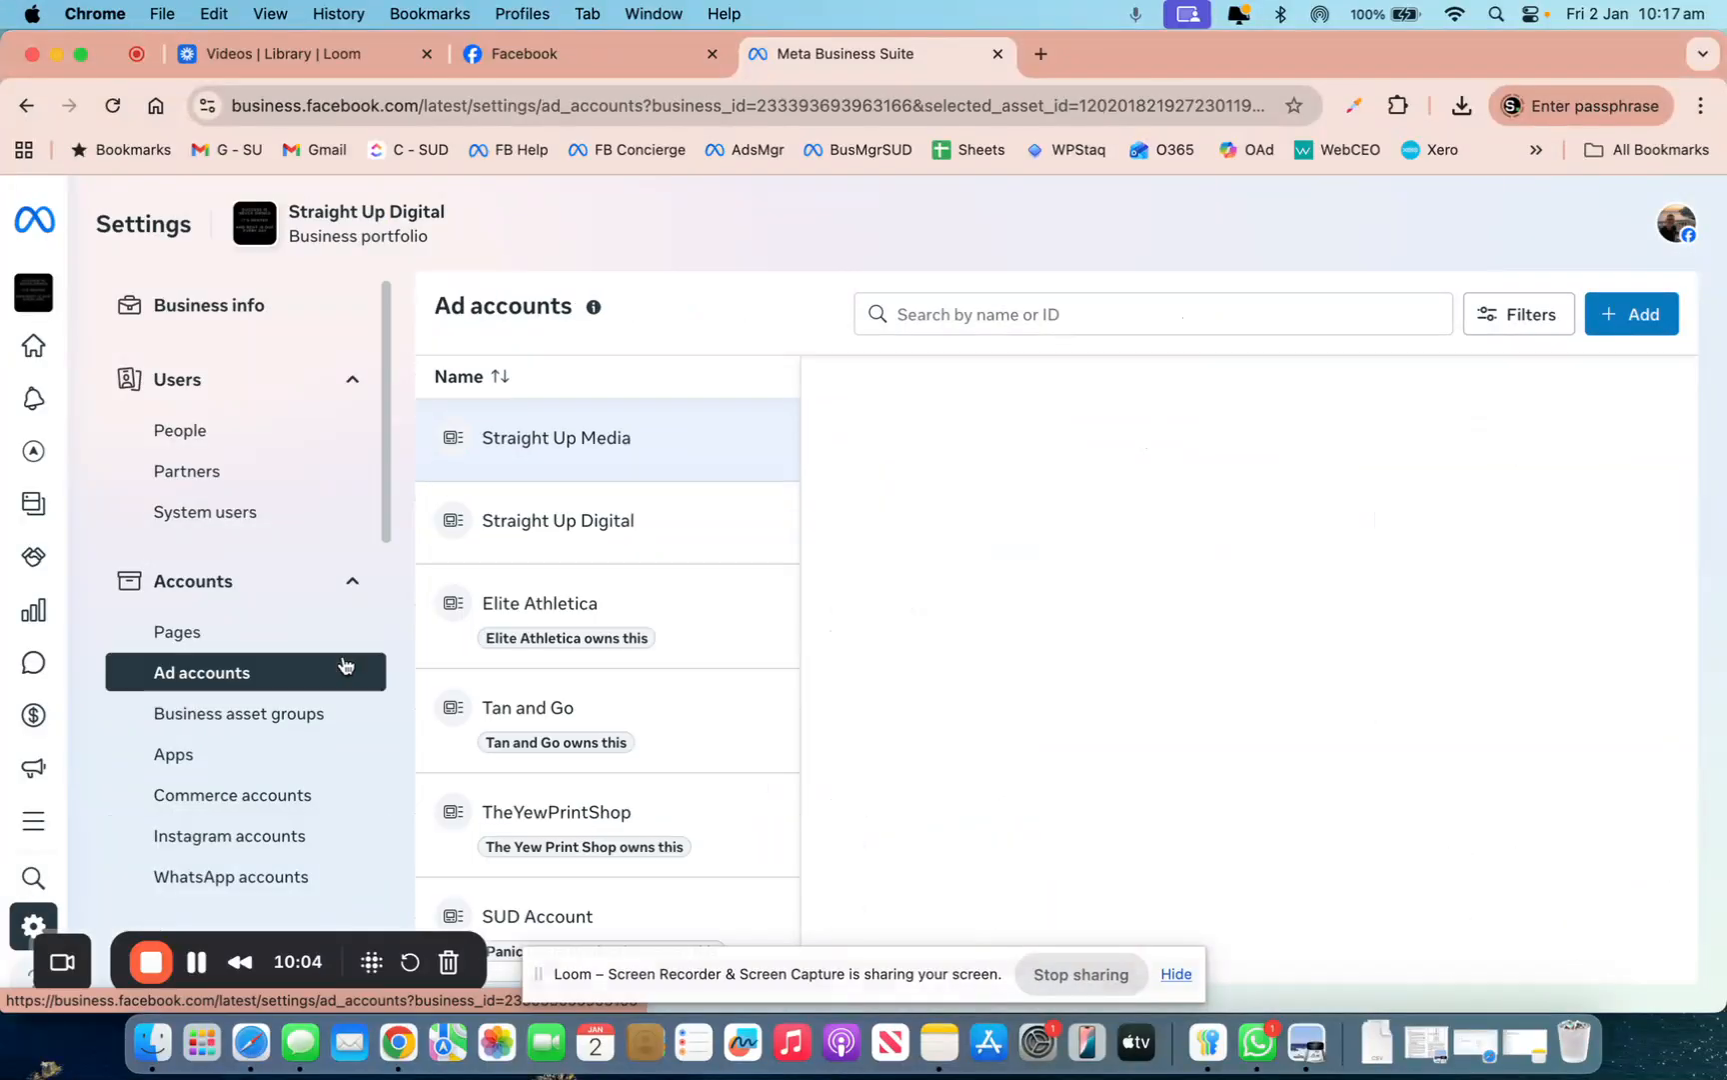
Check the Add an ad account options, then expand Data sources and toggle Integrations
{"action": "left_click", "coordinate": [1610, 316]}
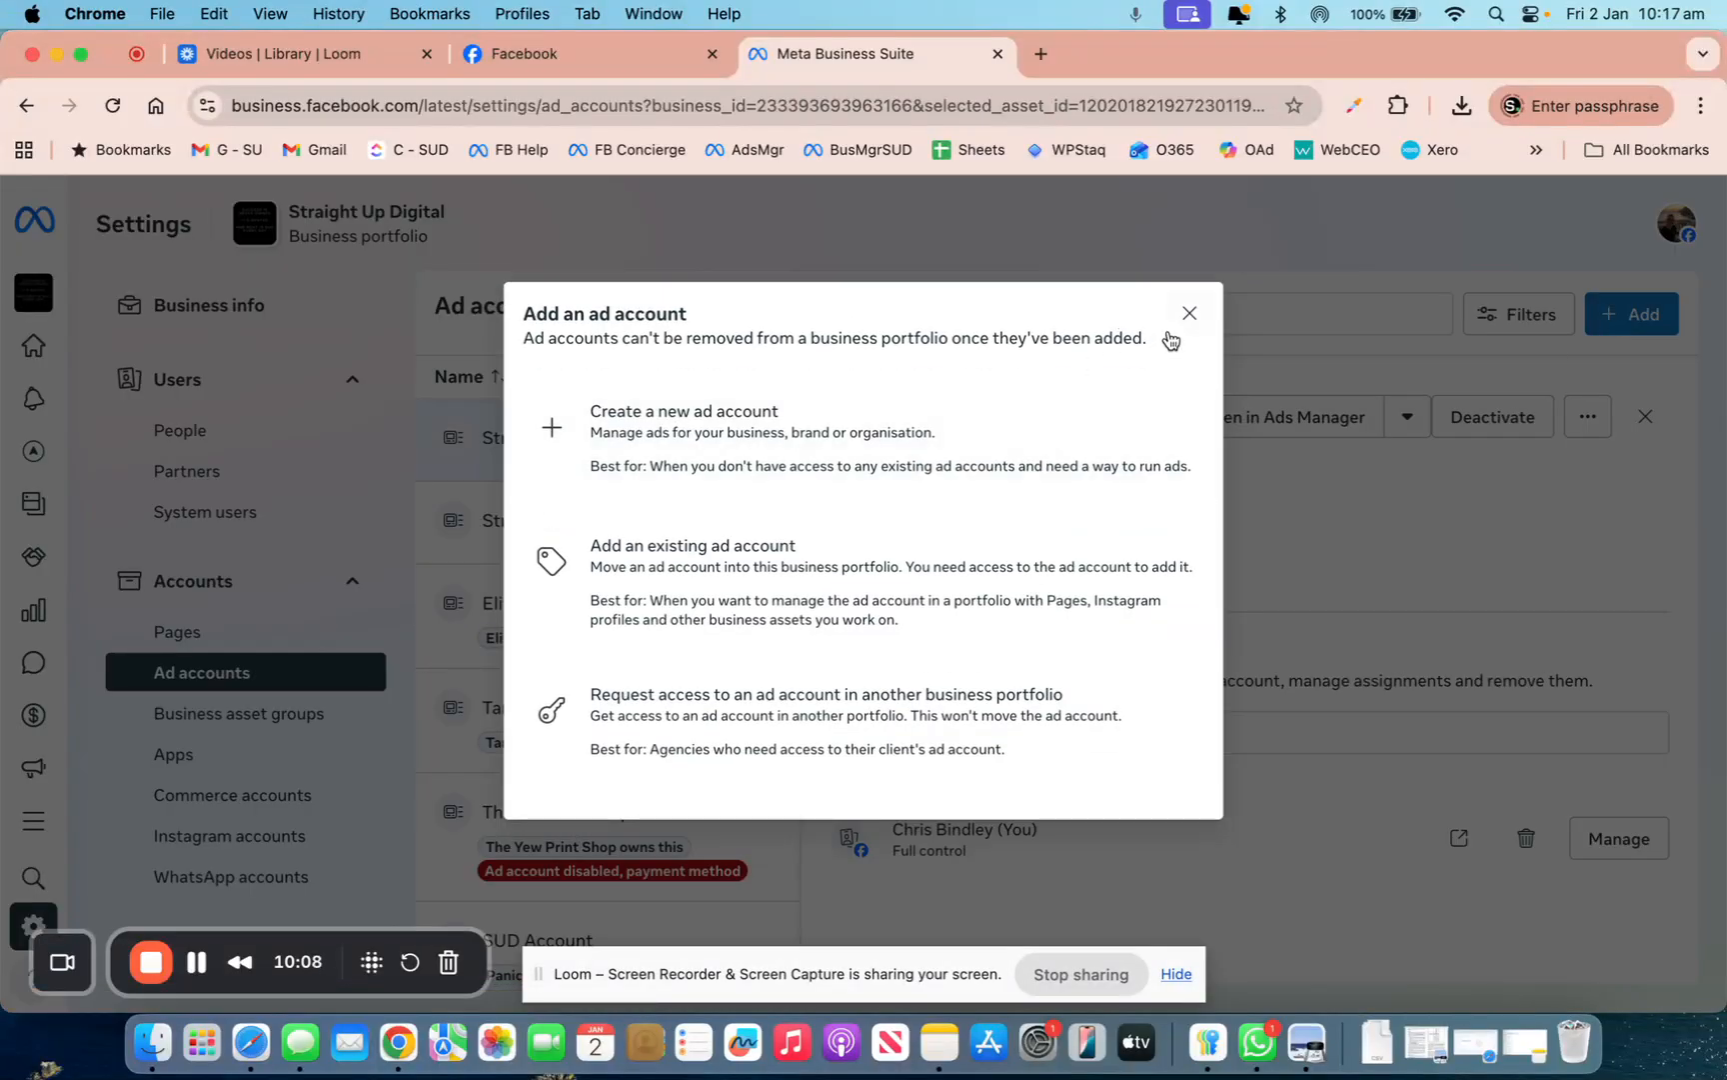
{"action": "left_click", "coordinate": [1190, 313]}
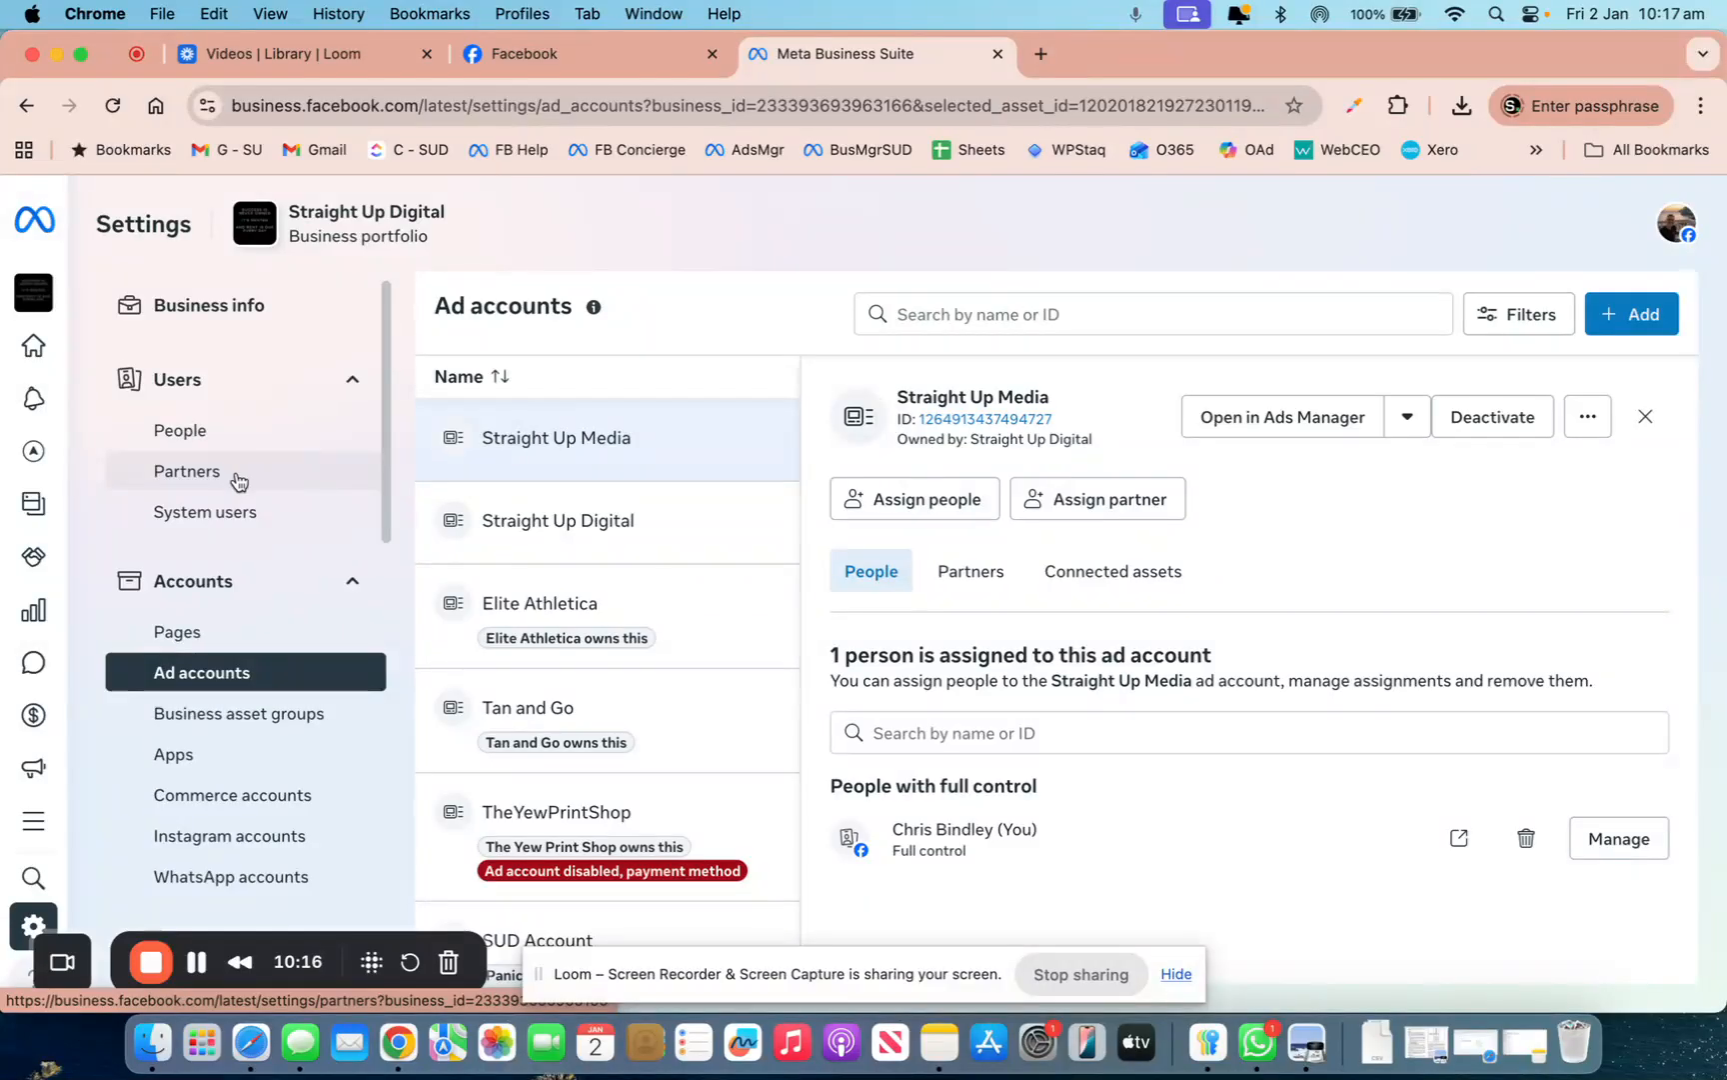
{"action": "scroll", "coordinate": [279, 689], "scroll_direction": "down", "scroll_amount": 1}
{"action": "scroll", "coordinate": [280, 693], "scroll_direction": "down", "scroll_amount": 5}
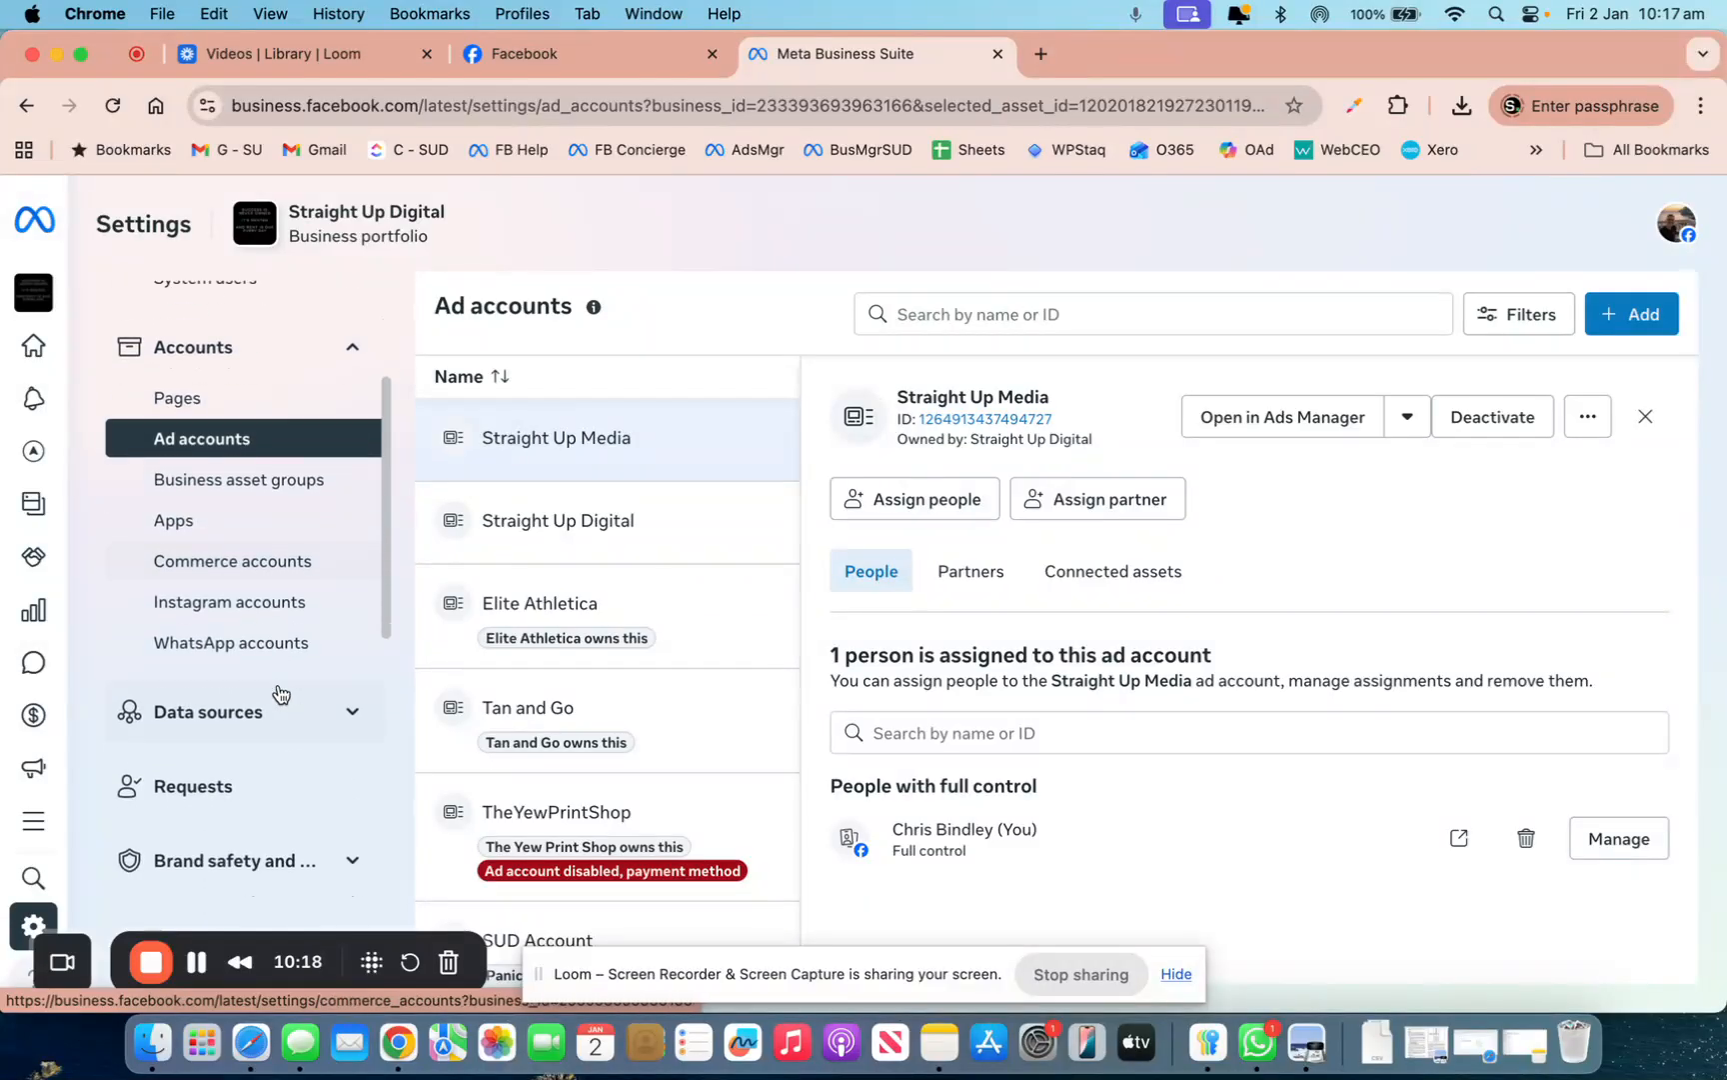
{"action": "left_click", "coordinate": [236, 604]}
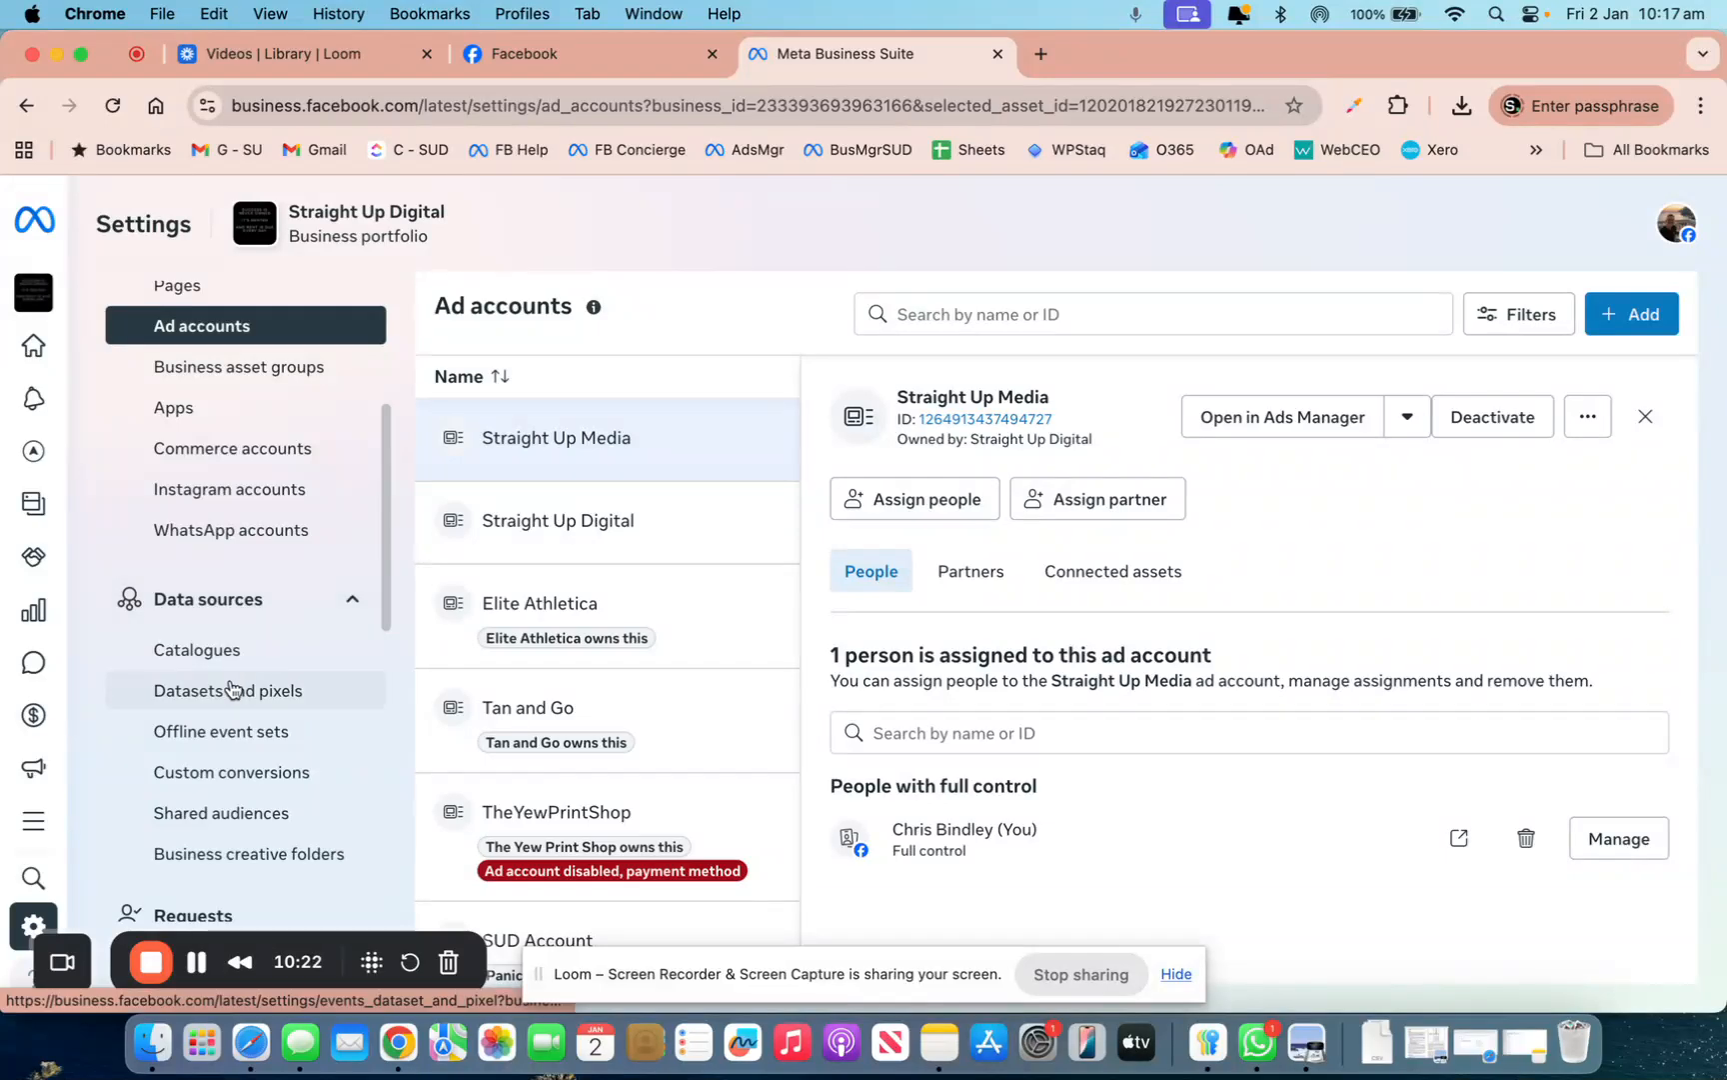
{"action": "scroll", "coordinate": [230, 688], "scroll_direction": "down", "scroll_amount": 8}
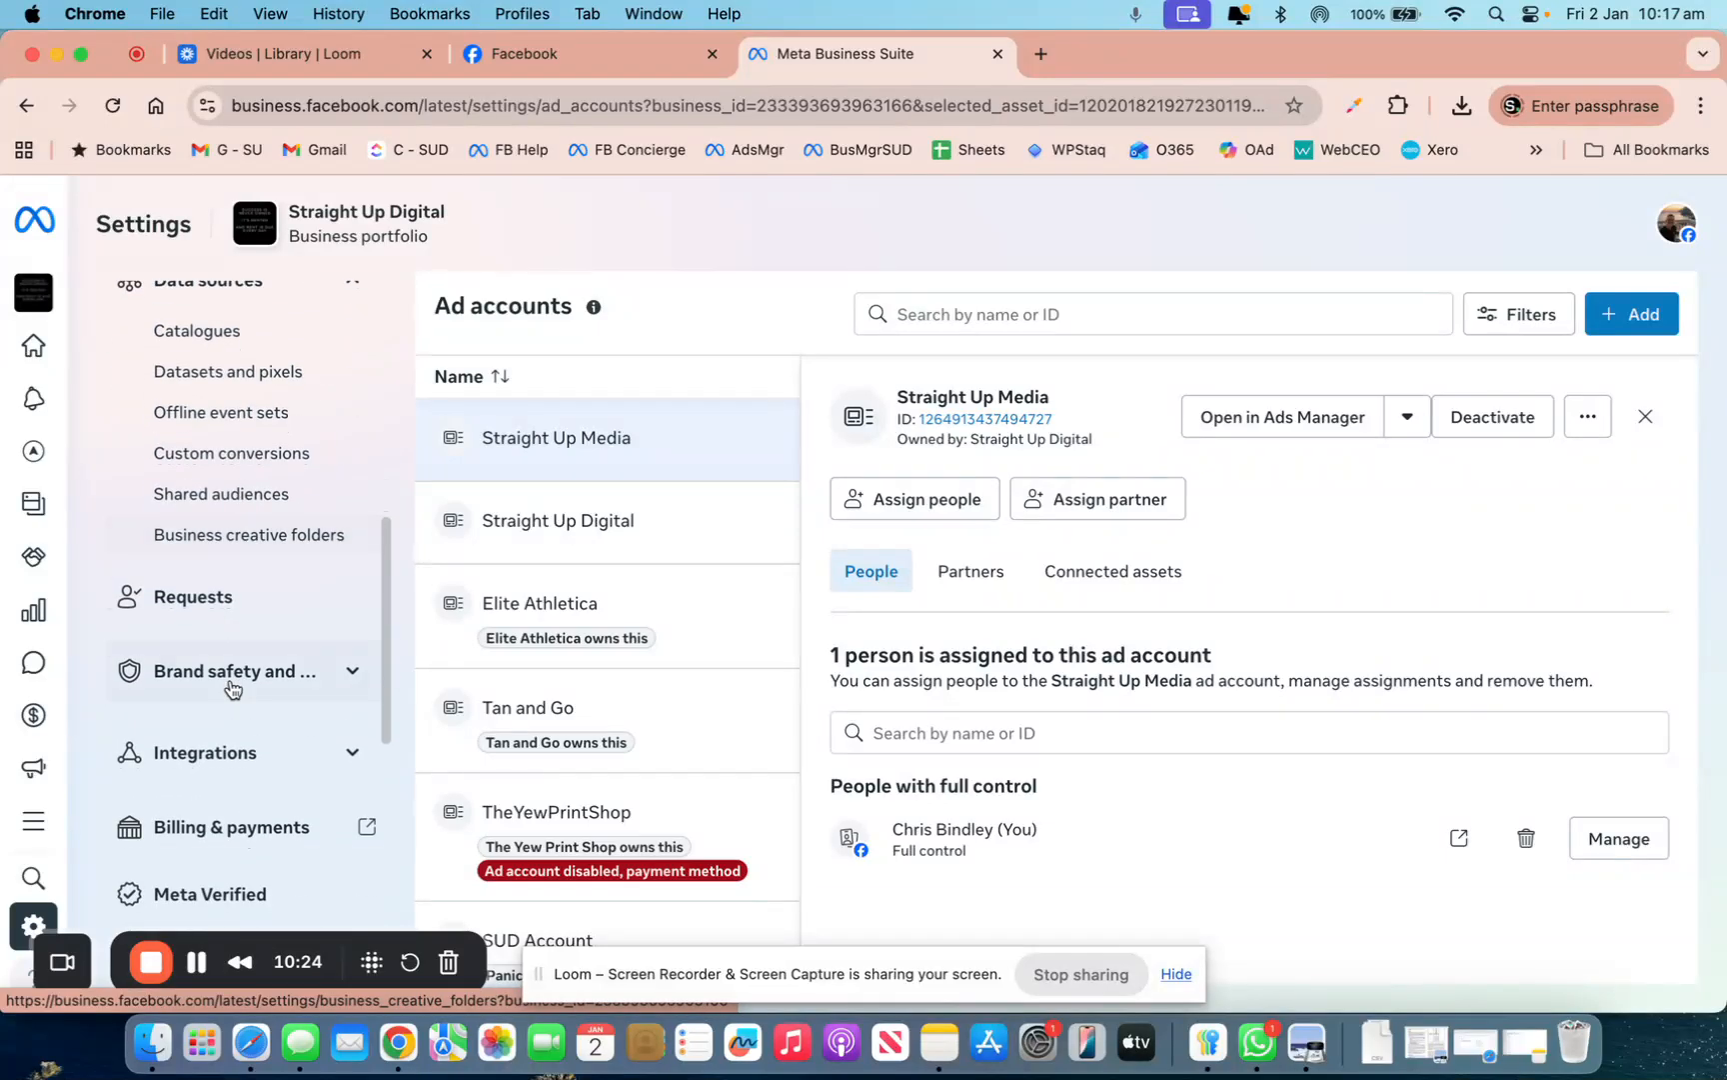
{"action": "left_click", "coordinate": [222, 671]}
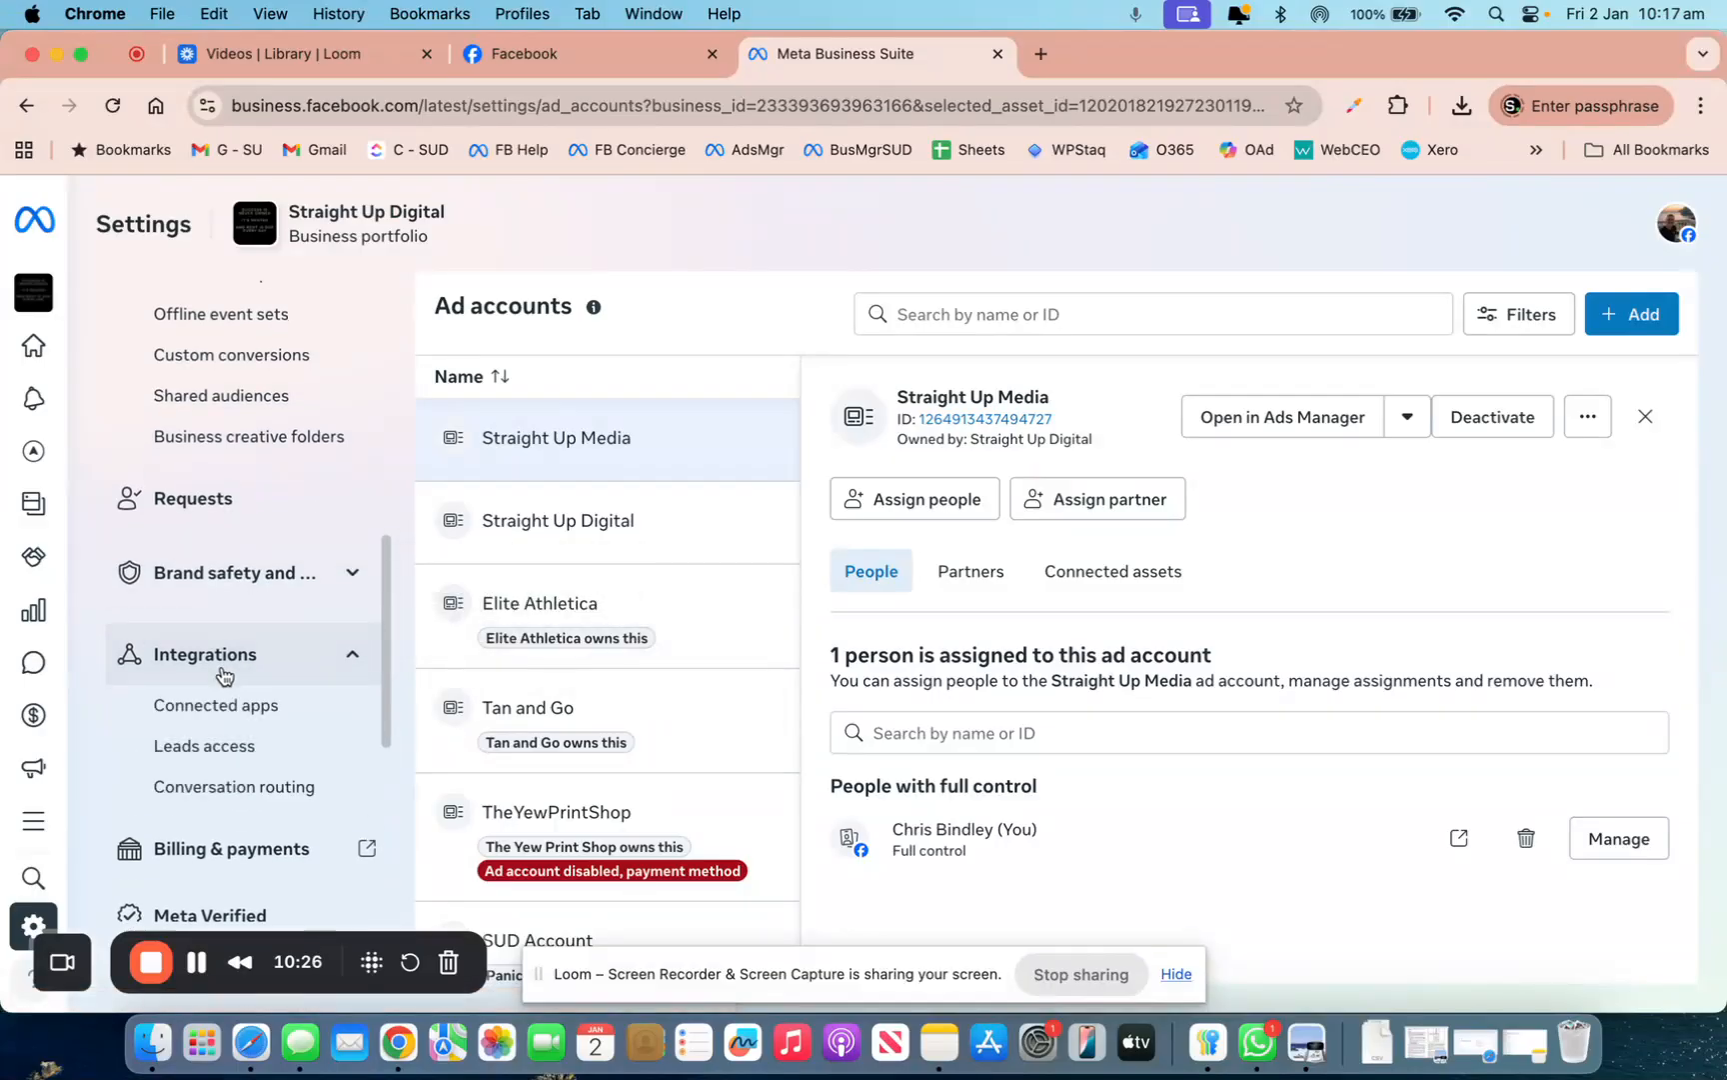
{"action": "left_click", "coordinate": [223, 676]}
{"action": "scroll", "coordinate": [224, 672], "scroll_direction": "down", "scroll_amount": 5}
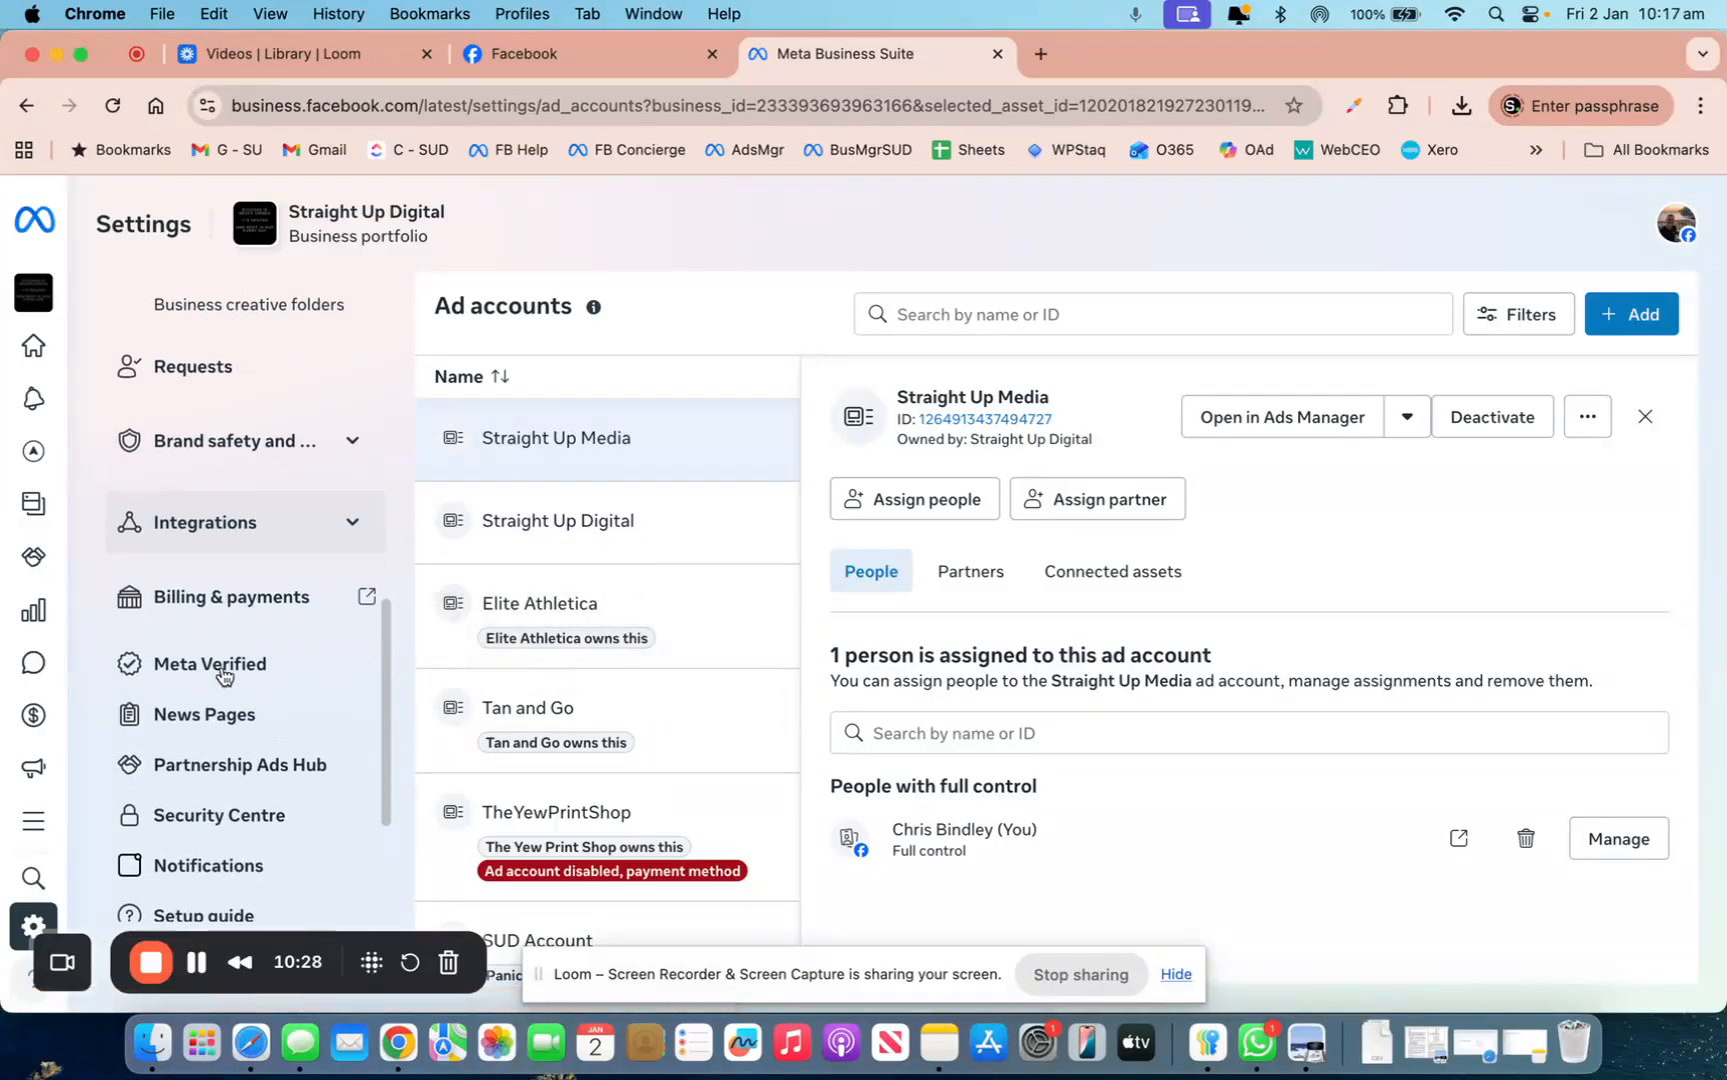